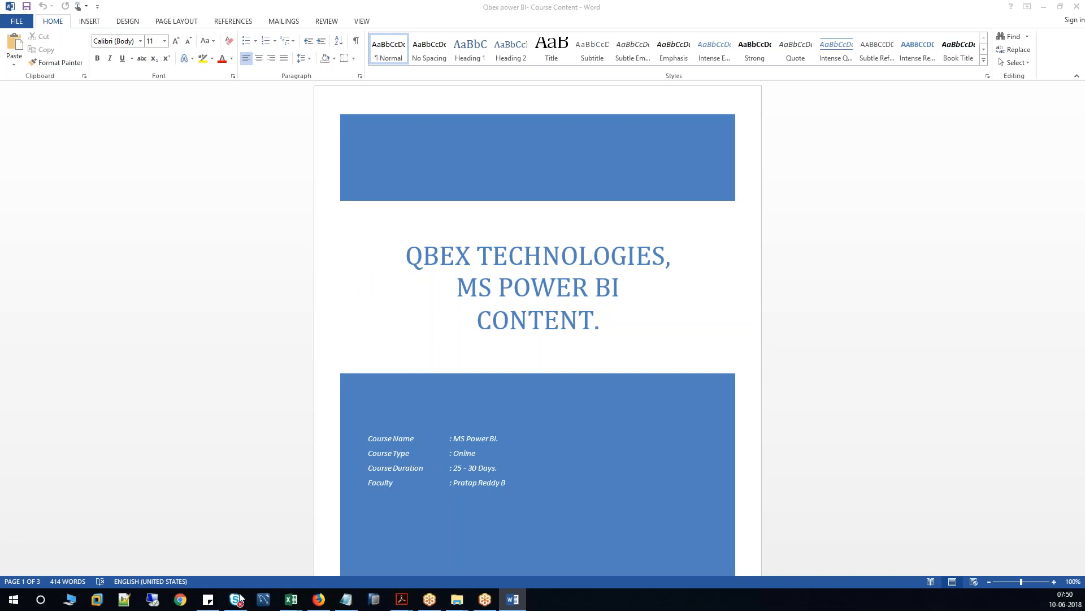
Bring Book3 up maximized and turn off Sheet1's gridlines from the View ribbon.
{"action": "mouse_move", "coordinate": [298, 603]}
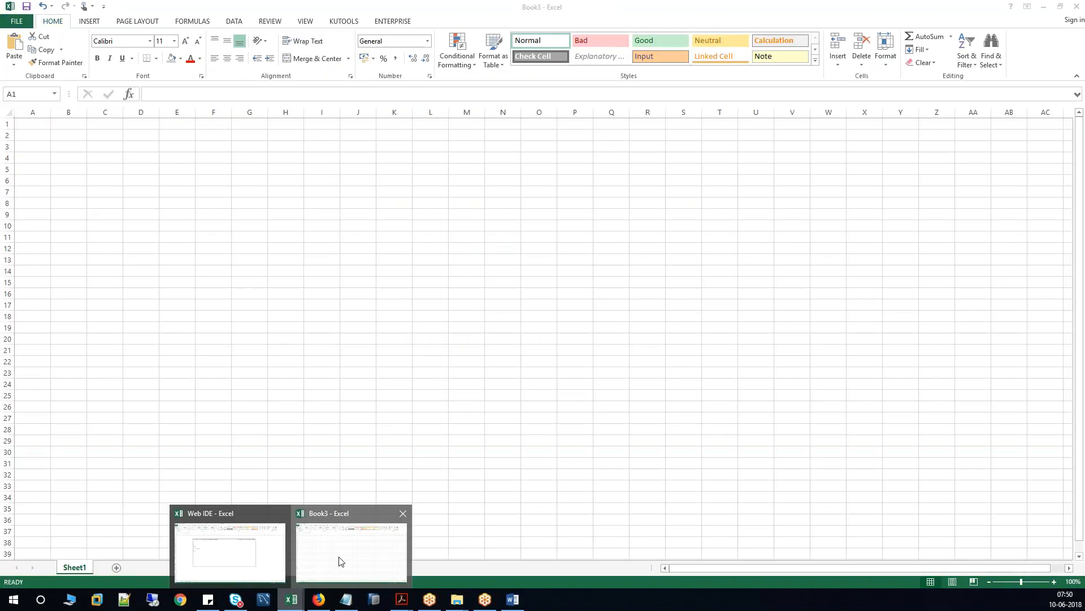
{"action": "left_click", "coordinate": [351, 580]}
{"action": "double_click", "coordinate": [622, 6]}
{"action": "left_click", "coordinate": [615, 44]}
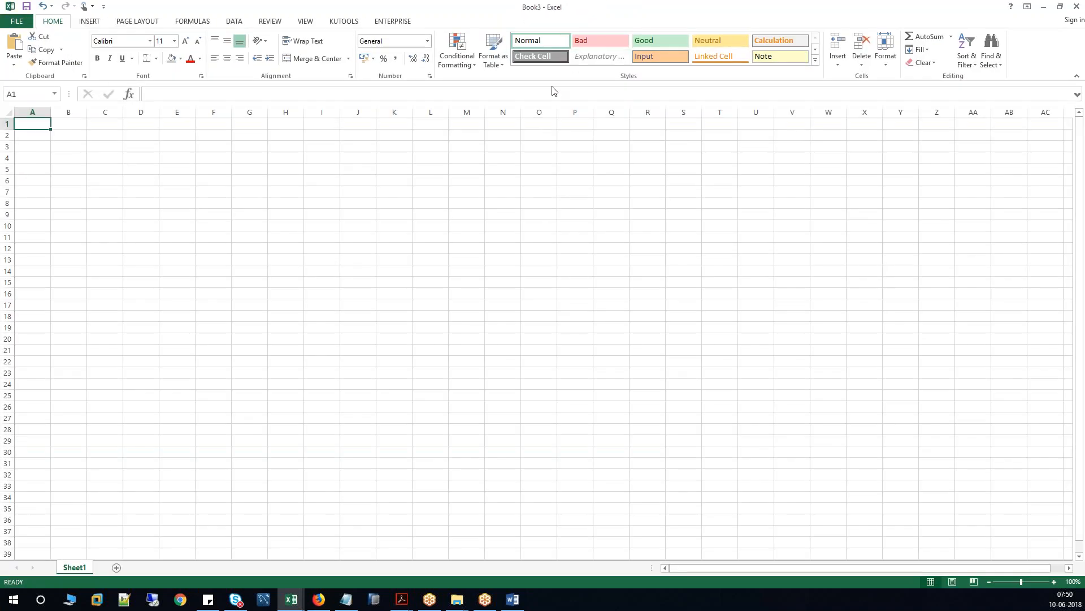
{"action": "key", "text": "alt+F11"}
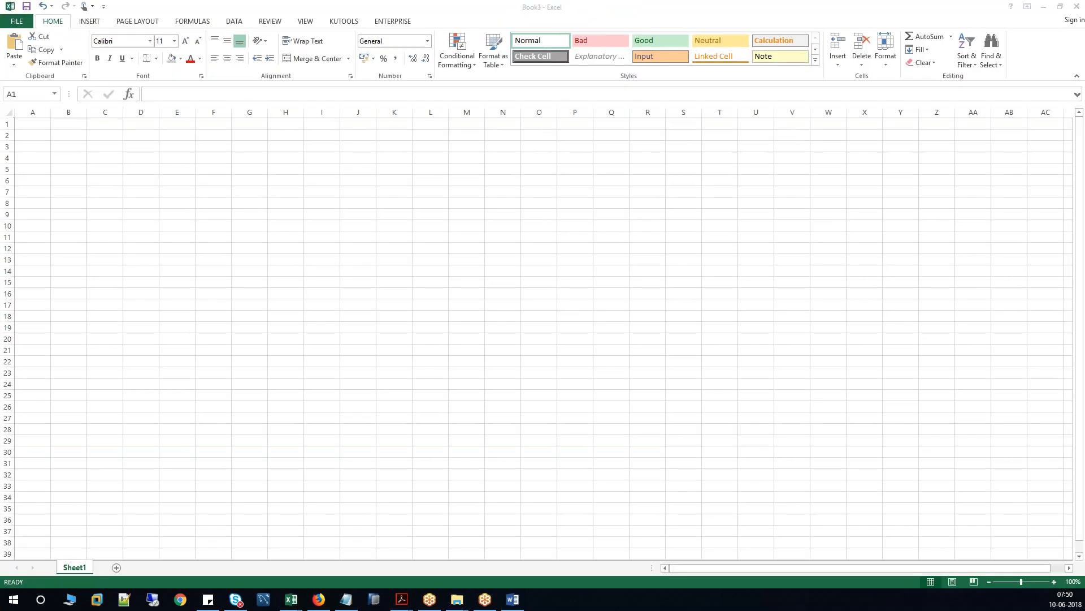
{"action": "left_click", "coordinate": [304, 22]}
{"action": "left_click", "coordinate": [310, 23]}
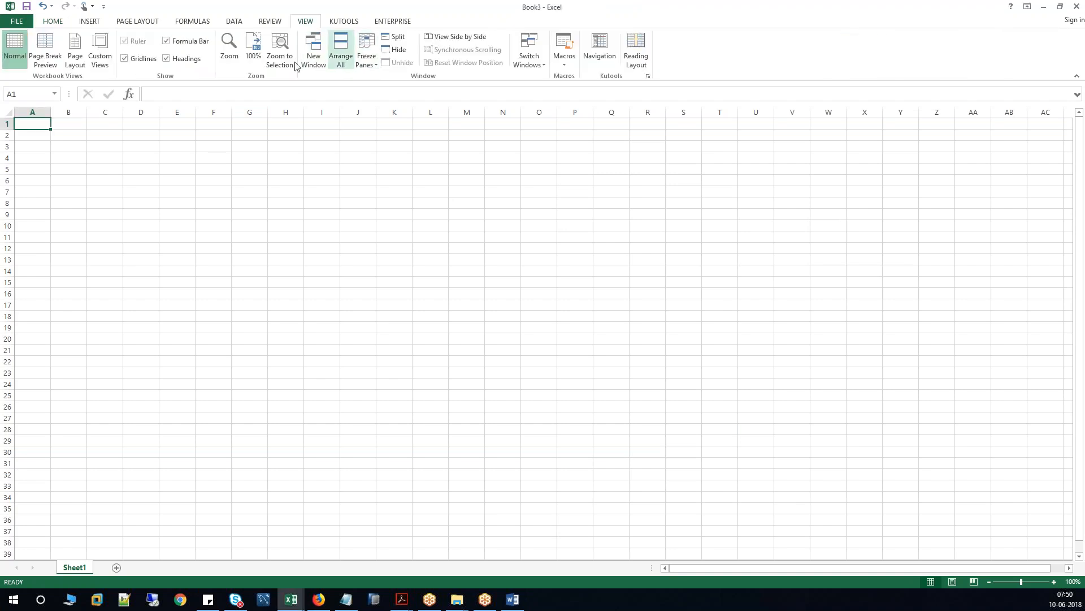
{"action": "left_click", "coordinate": [145, 59]}
{"action": "left_click", "coordinate": [187, 170]}
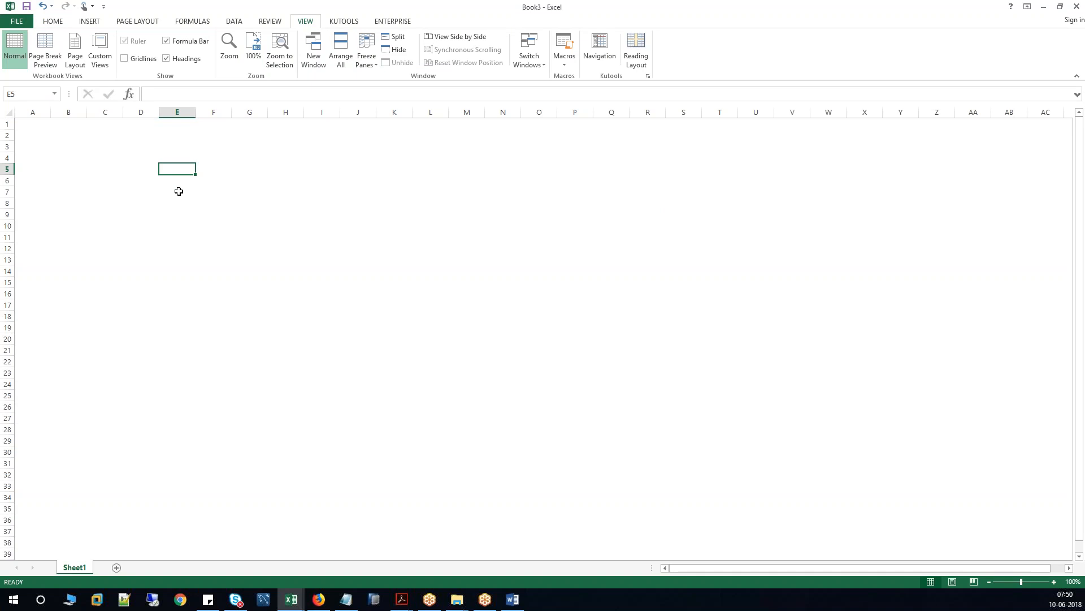
Enter 'MS Power BI -- Business Tool (Dashboard tool)' in E5, fixing the lowercase 'ms' to 'MS'.
{"action": "type", "text": "ms "}
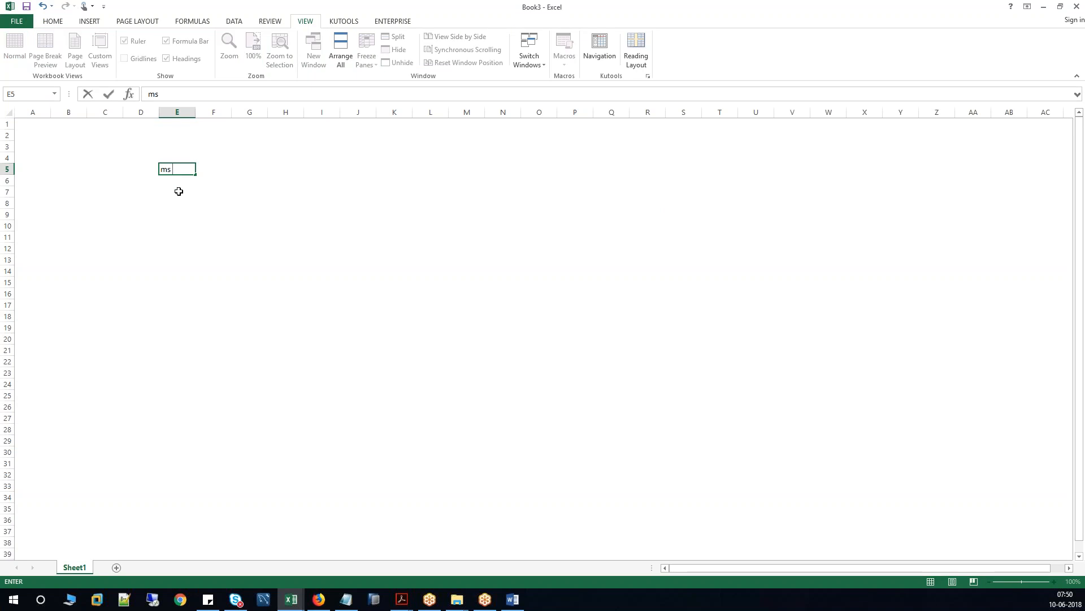
{"action": "type", "text": "pOWER BI  --  Business Tool"}
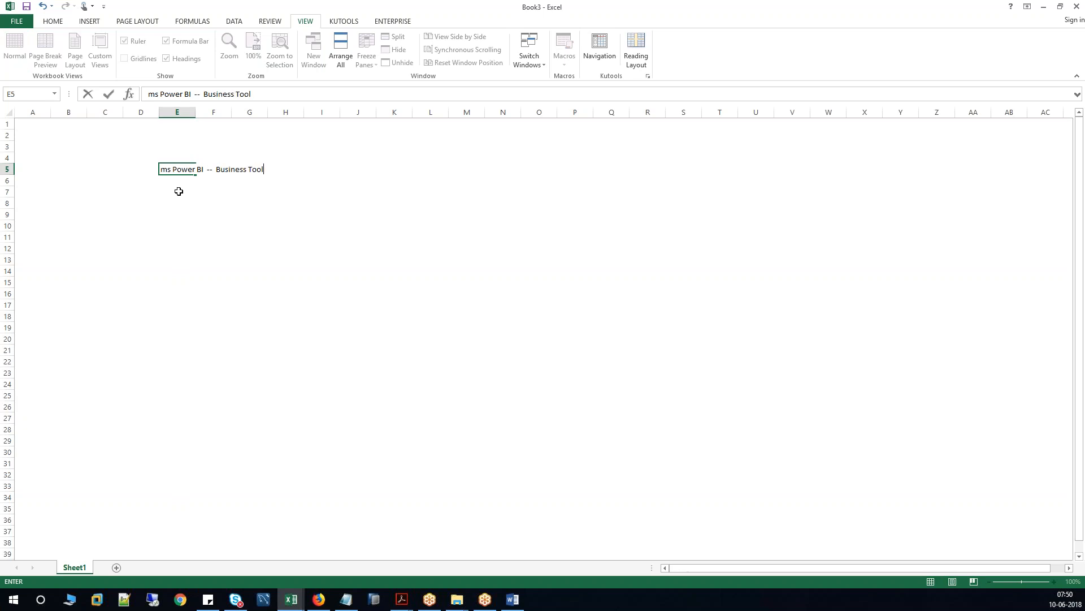
{"action": "type", "text": " (Dashboard tool)"}
{"action": "left_click", "coordinate": [179, 191]}
{"action": "left_click", "coordinate": [167, 169]}
{"action": "left_click_drag", "start_coordinate": [156, 95], "coordinate": [150, 95]}
{"action": "key", "text": "Delete"}
{"action": "key", "text": "Delete"}
{"action": "type", "text": "MS"}
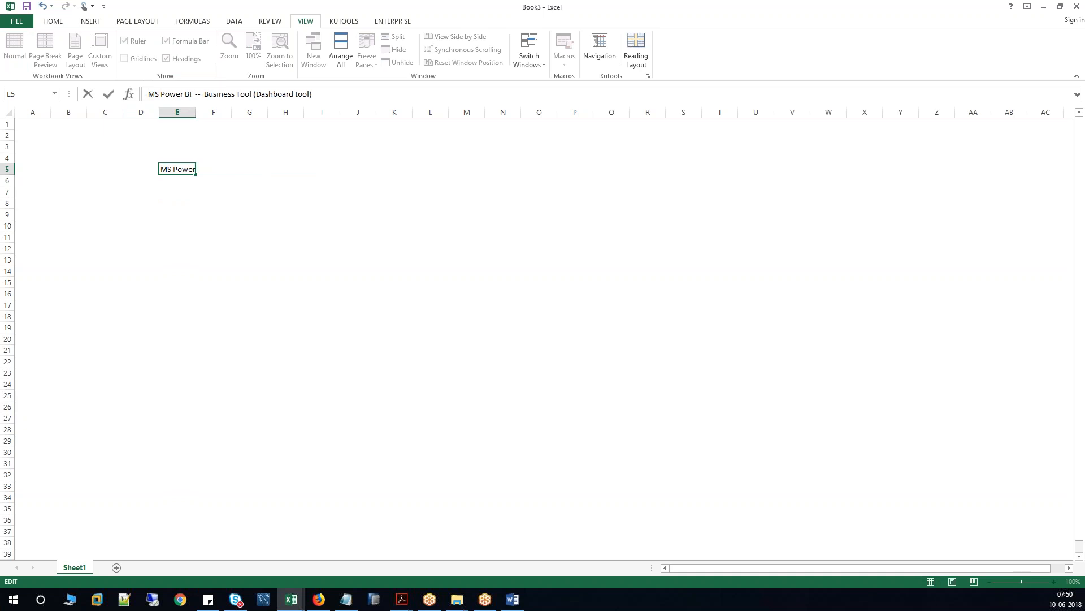
{"action": "key", "text": "Return"}
{"action": "left_click_drag", "start_coordinate": [177, 168], "coordinate": [226, 167]}
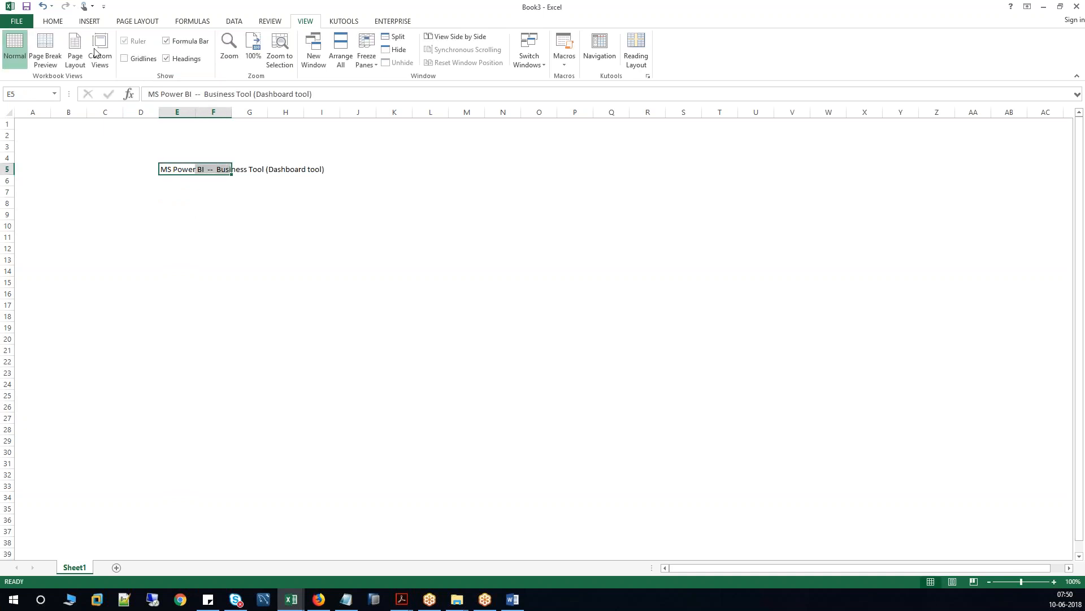
Set the E5 title's font size to 26.
{"action": "left_click", "coordinate": [59, 23]}
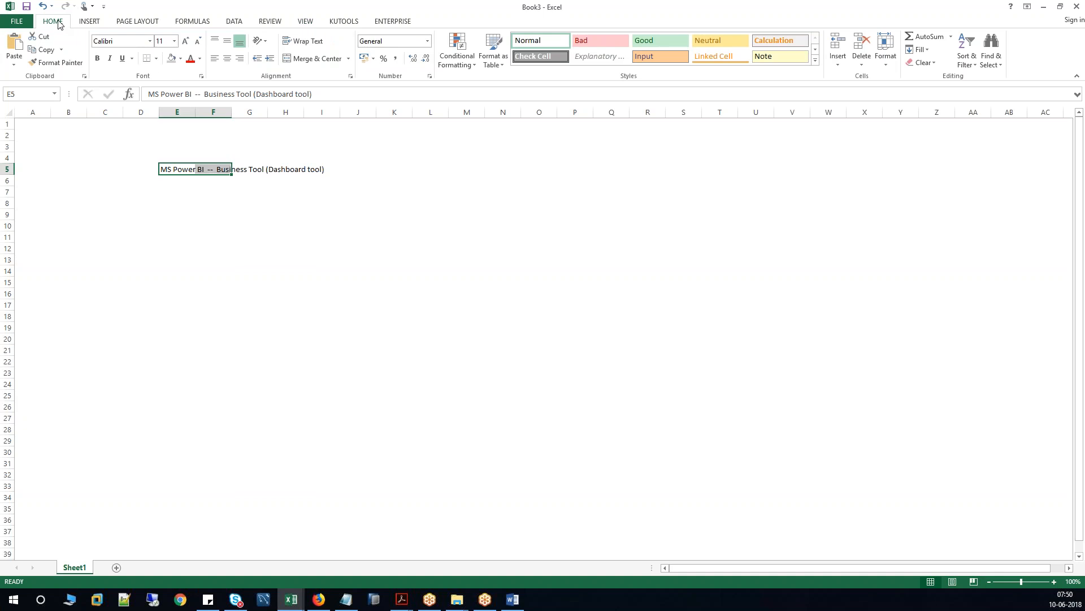
{"action": "left_click", "coordinate": [173, 43]}
{"action": "left_click", "coordinate": [166, 179]}
Fill the title row E5:O5 with bright yellow.
{"action": "left_click", "coordinate": [181, 59]}
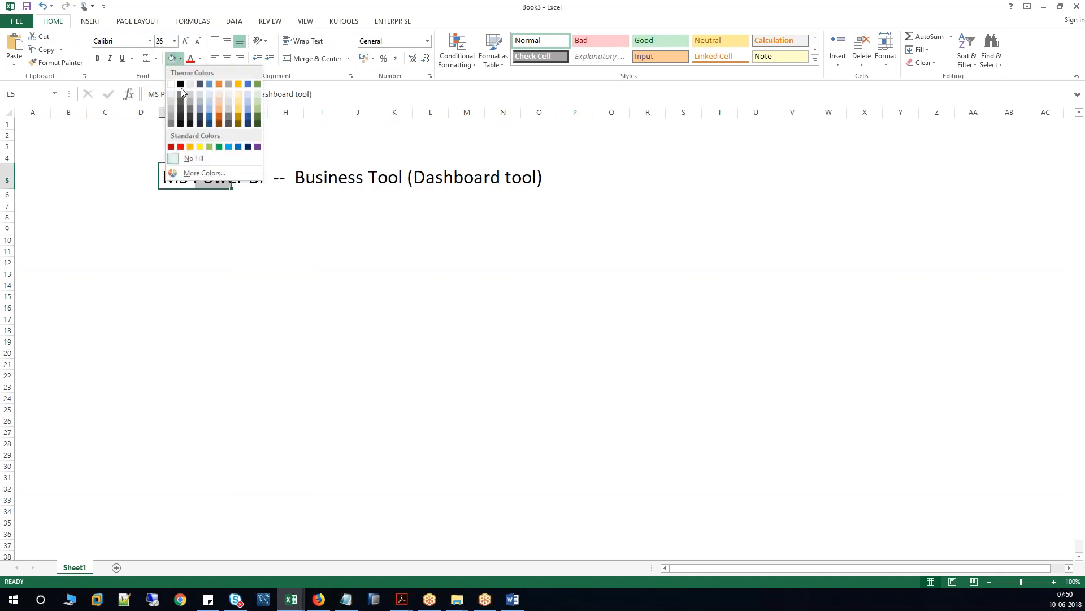
{"action": "left_click", "coordinate": [202, 161]}
{"action": "left_click_drag", "start_coordinate": [190, 176], "coordinate": [550, 185]}
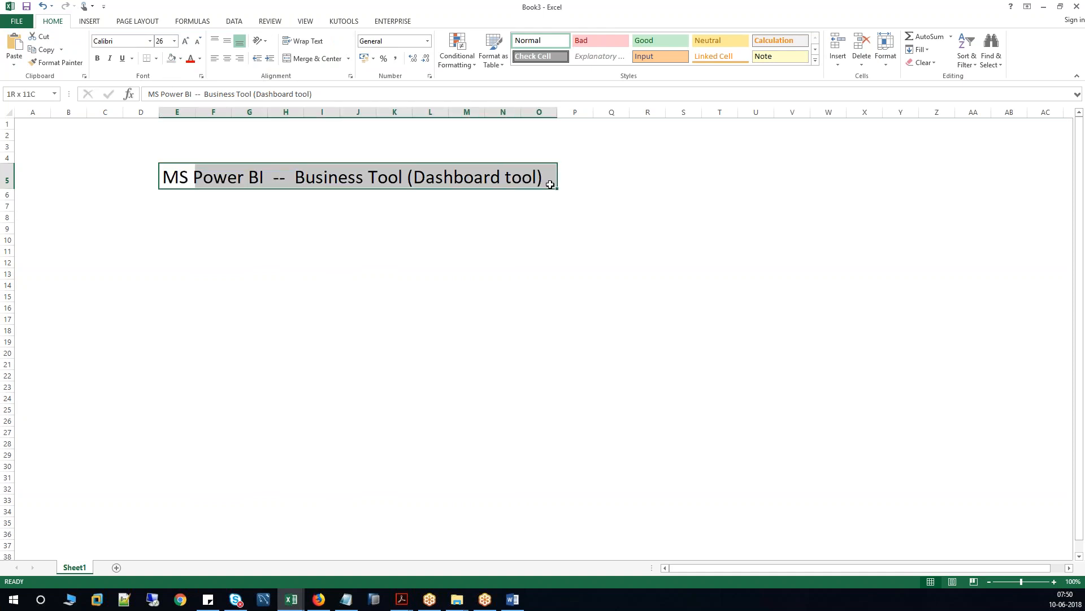
{"action": "left_click", "coordinate": [181, 59]}
{"action": "left_click", "coordinate": [200, 147]}
{"action": "left_click", "coordinate": [223, 228]}
{"action": "left_click", "coordinate": [185, 225]}
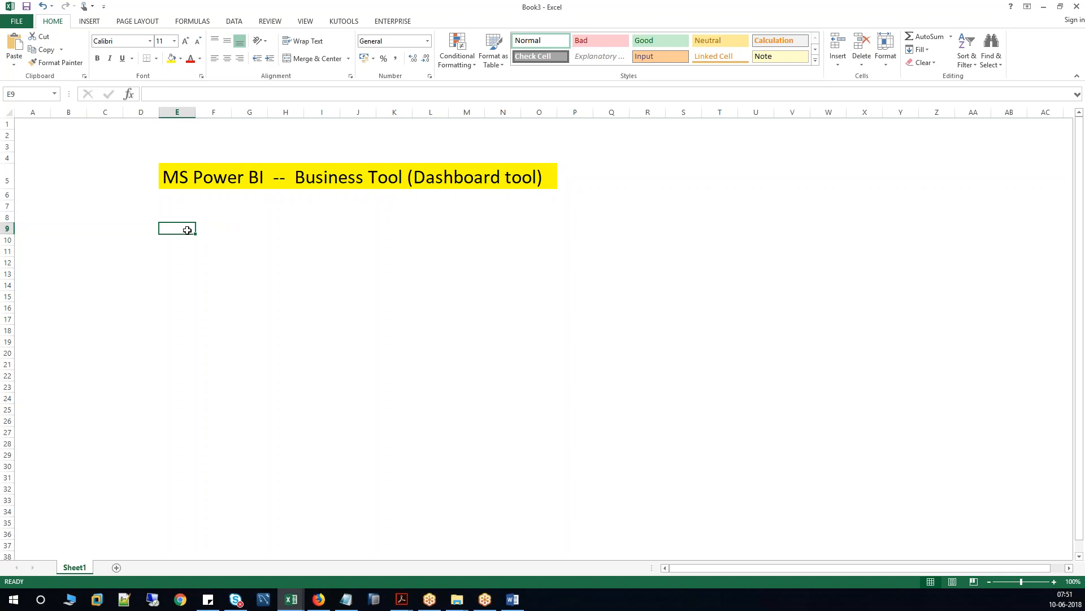
Type 'Easy to use', 'Cloud' and 'Less Expensive' into E9, E10 and E11.
{"action": "type", "text": "Easy to "}
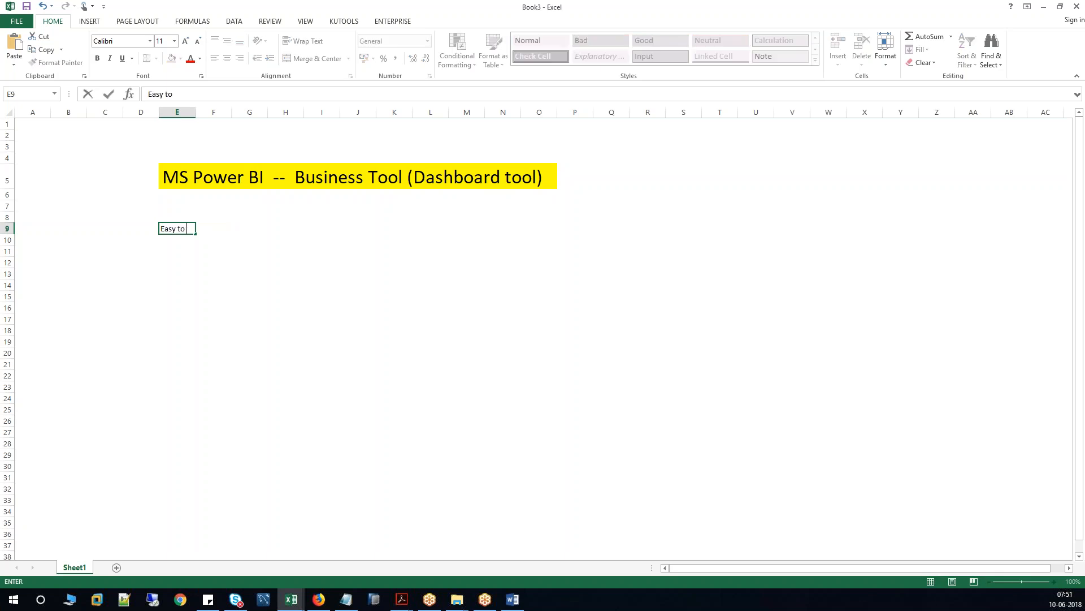
{"action": "type", "text": "use"}
{"action": "key", "text": "Return"}
{"action": "type", "text": "Clouyd"}
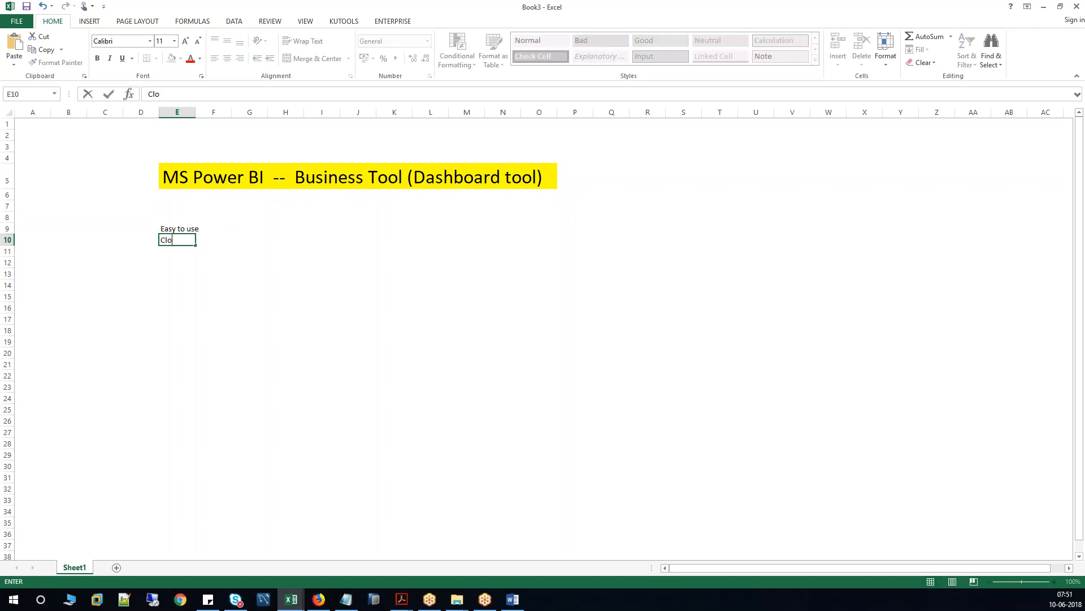
{"action": "key", "text": "BackSpace"}
{"action": "key", "text": "BackSpace"}
{"action": "type", "text": "d"}
{"action": "key", "text": "Return"}
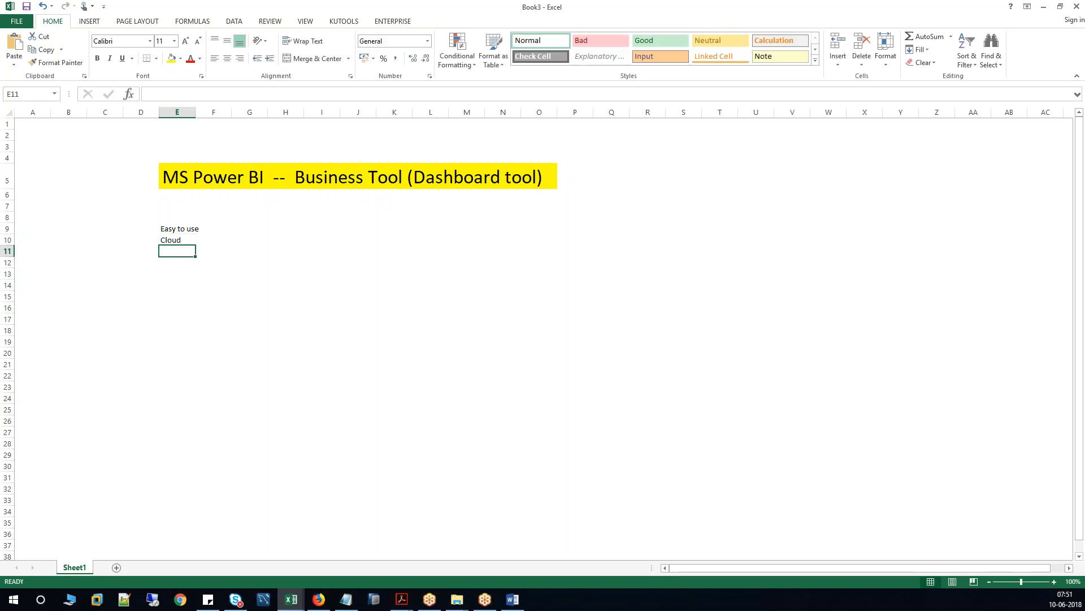
{"action": "type", "text": "Less"}
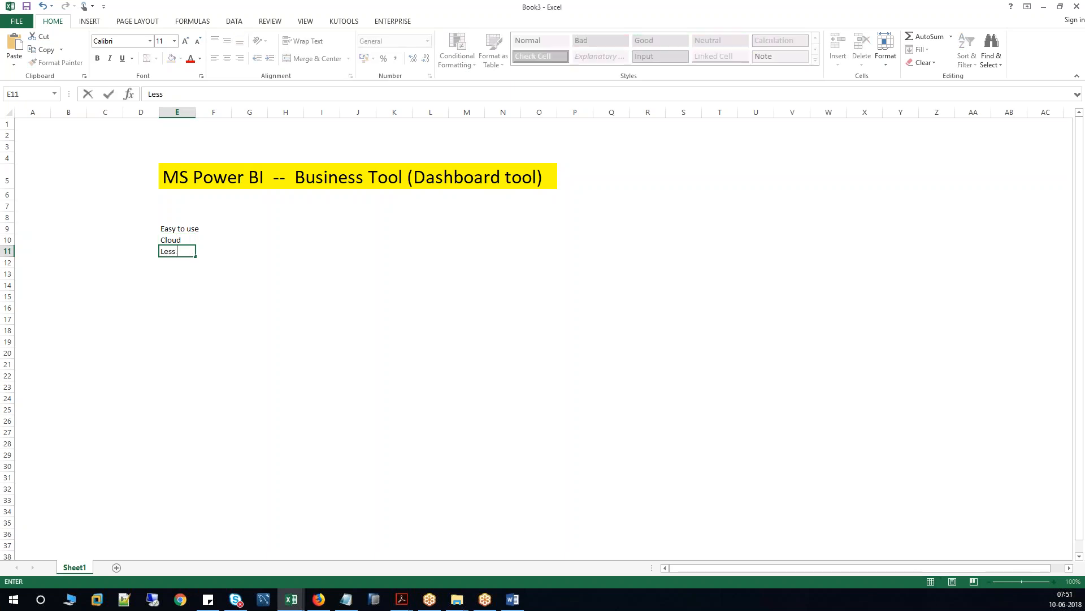
{"action": "type", "text": " Expensive"}
{"action": "key", "text": "Return"}
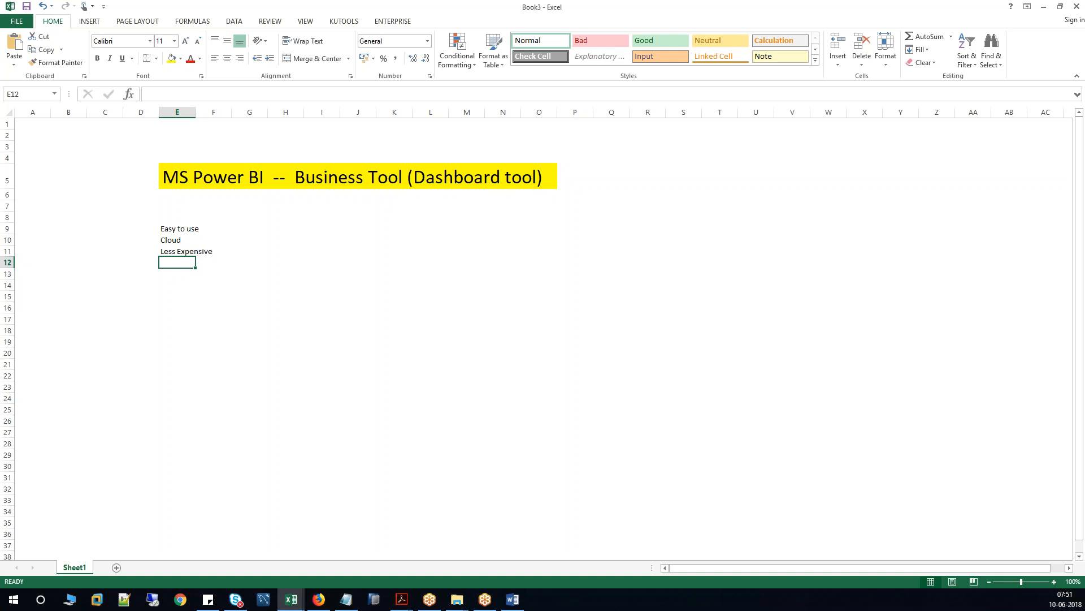
Apply All Borders to the feature list range E9:F11.
{"action": "left_click", "coordinate": [202, 261], "text": "shift"}
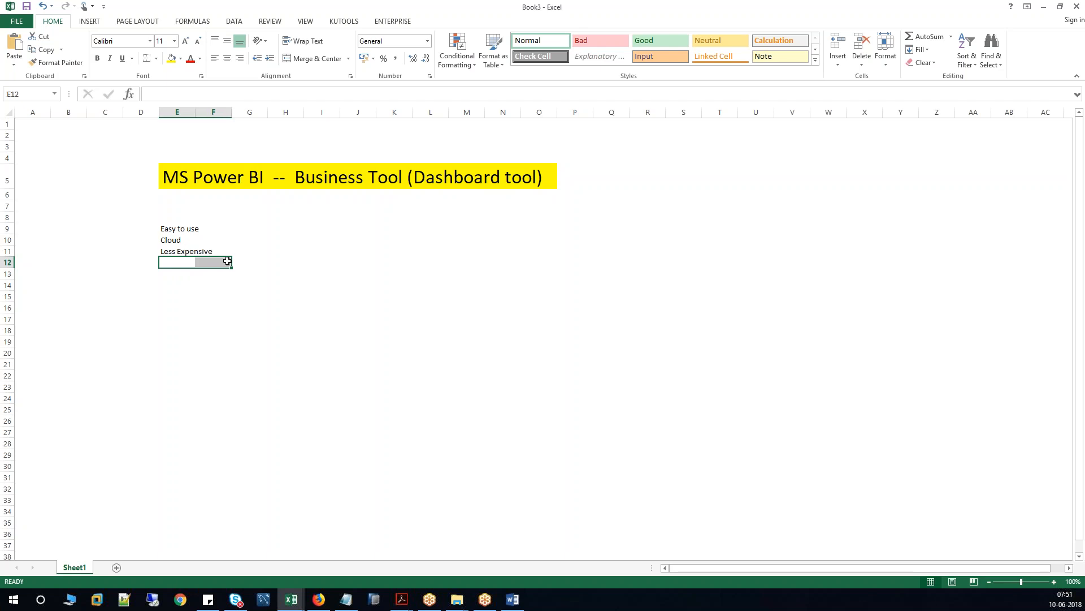
{"action": "left_click", "coordinate": [215, 263]}
{"action": "left_click", "coordinate": [178, 261]}
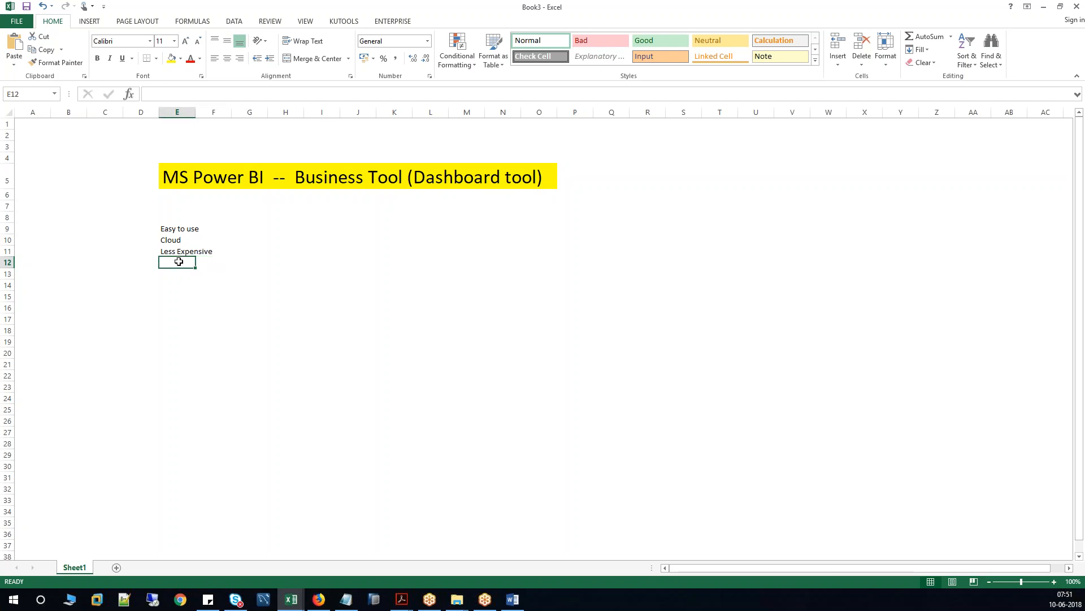
{"action": "left_click_drag", "start_coordinate": [168, 229], "coordinate": [220, 256]}
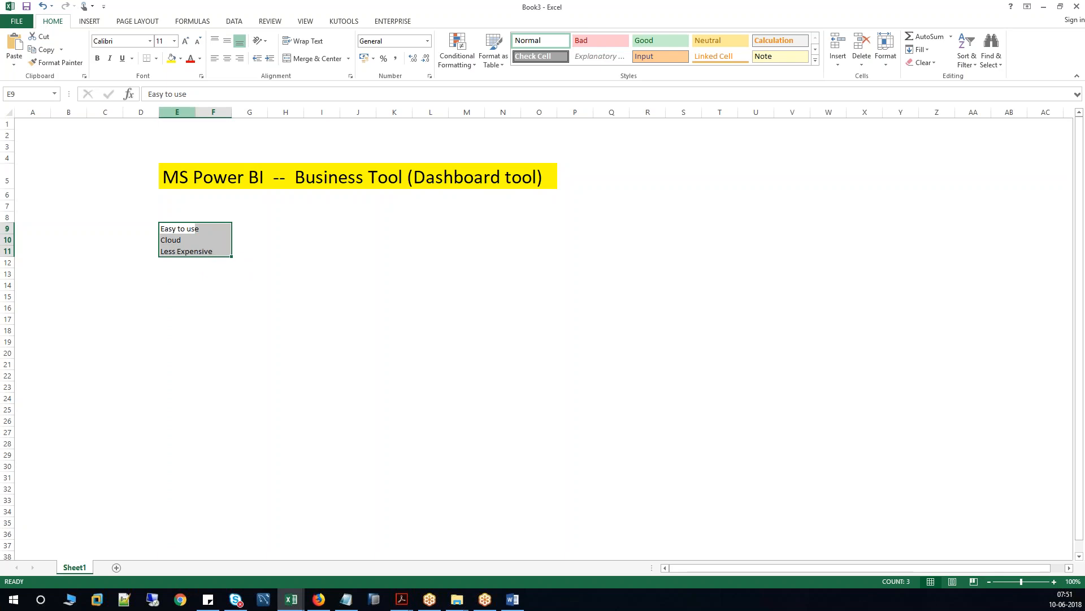
{"action": "left_click", "coordinate": [155, 59]}
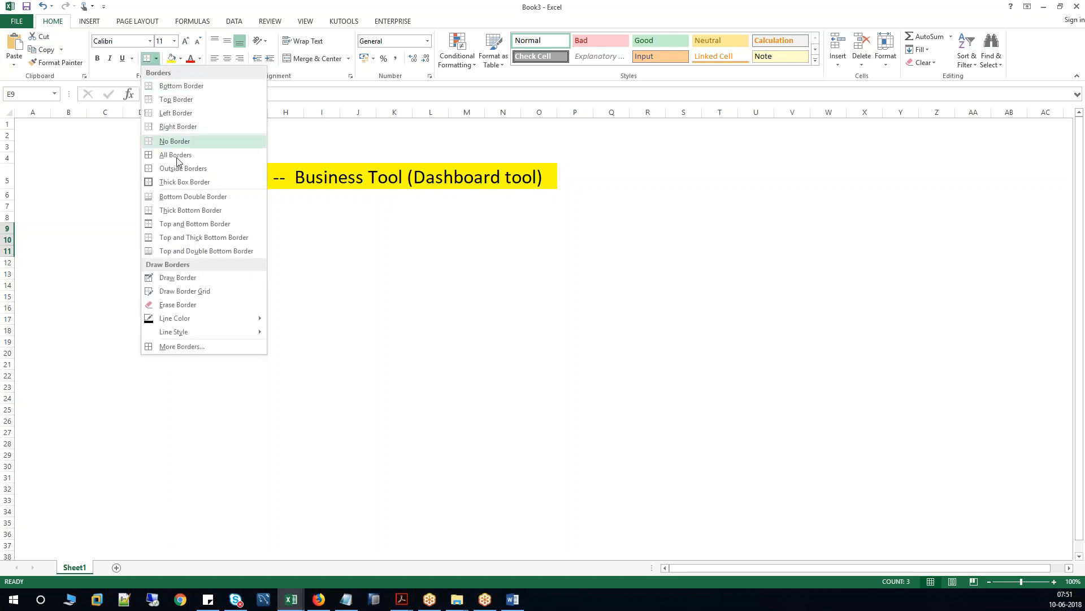
{"action": "left_click", "coordinate": [173, 151]}
{"action": "left_click", "coordinate": [245, 249]}
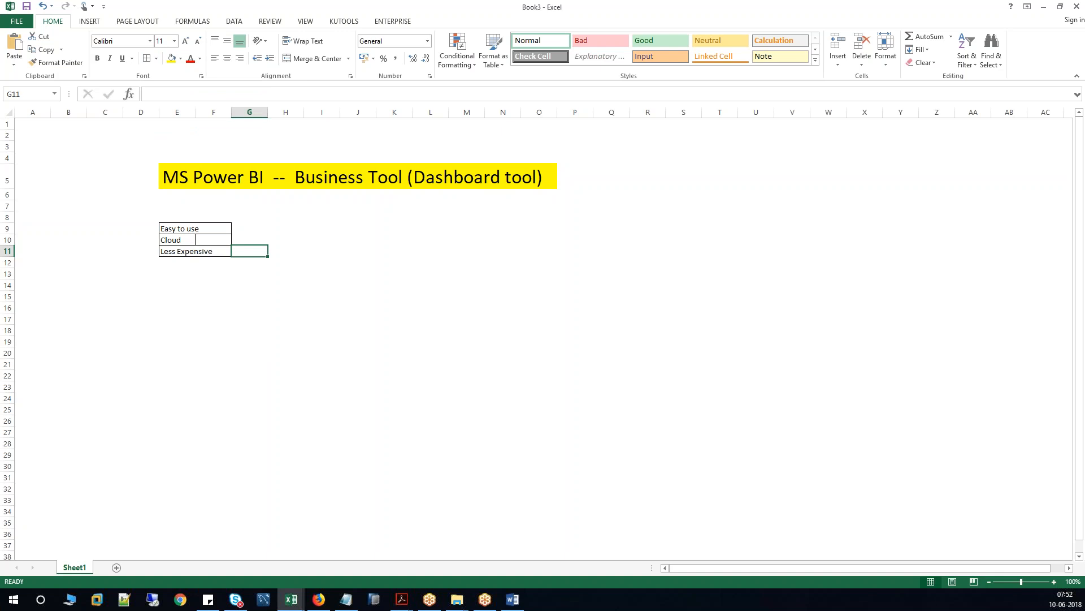
{"action": "left_click", "coordinate": [169, 175]}
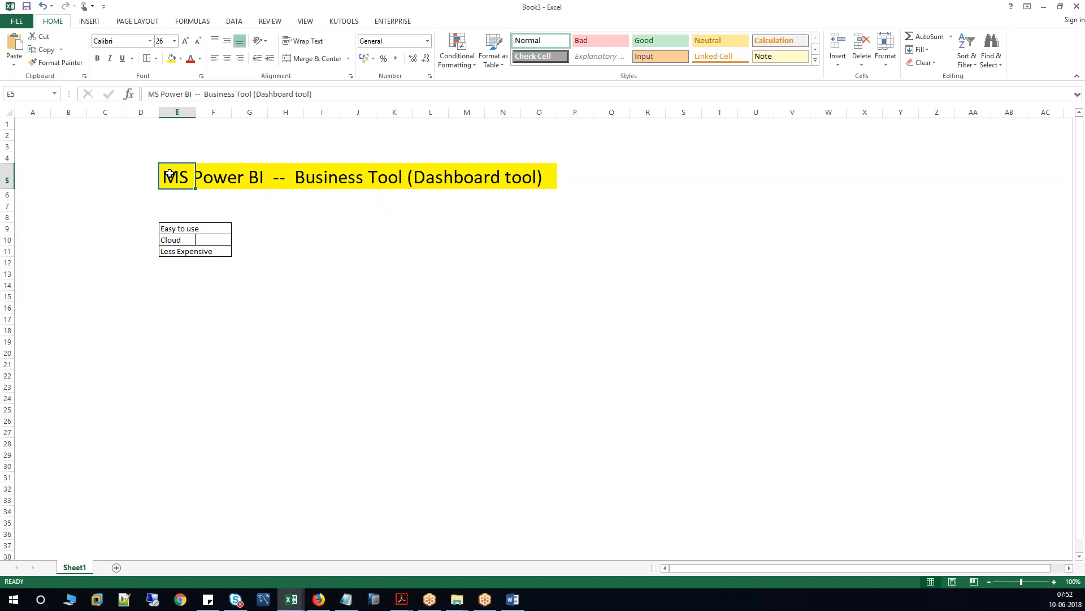
{"action": "left_click_drag", "start_coordinate": [169, 174], "coordinate": [533, 177]}
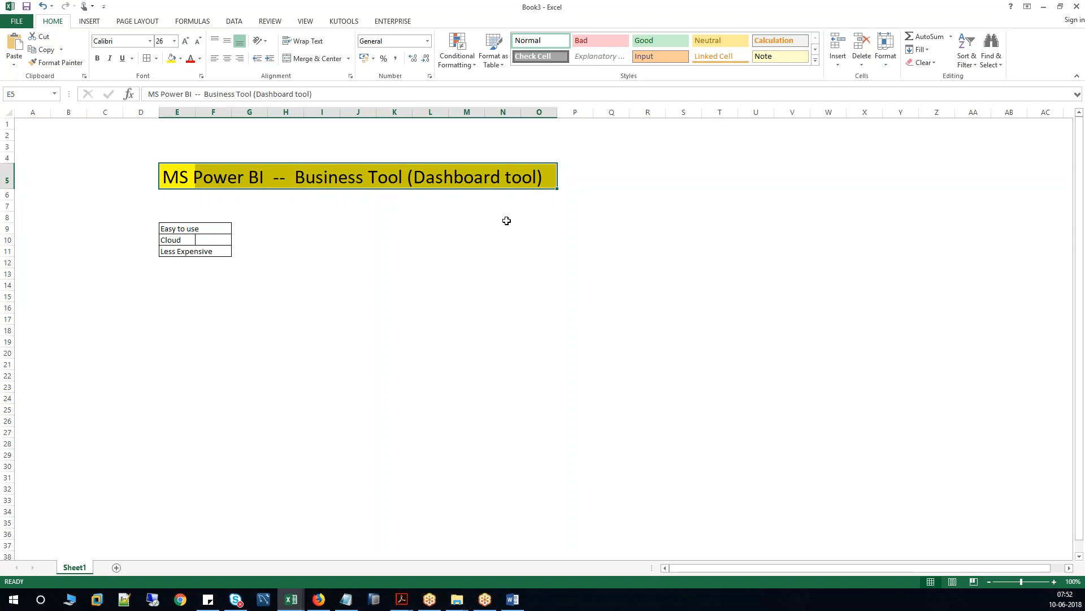
{"action": "left_click", "coordinate": [167, 264]}
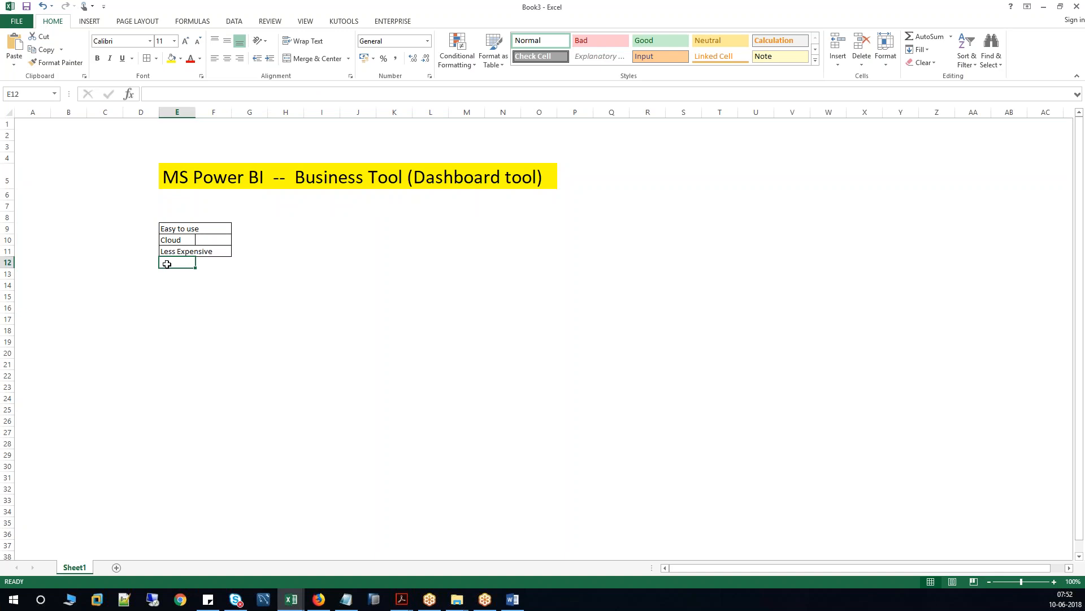
{"action": "type", "text": "conne"}
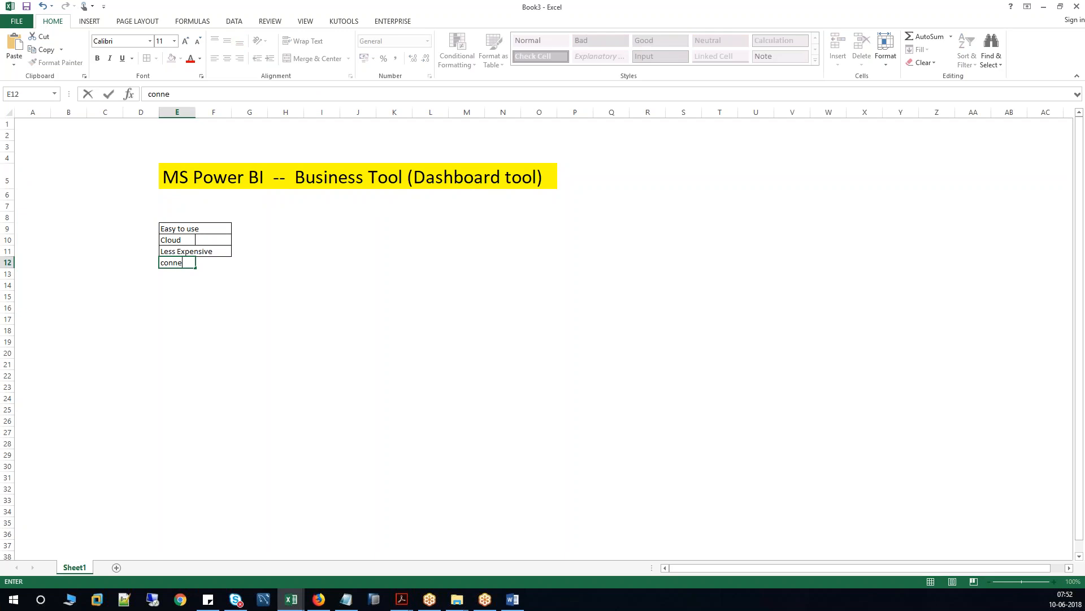
{"action": "type", "text": "ctors for SAP HANA"}
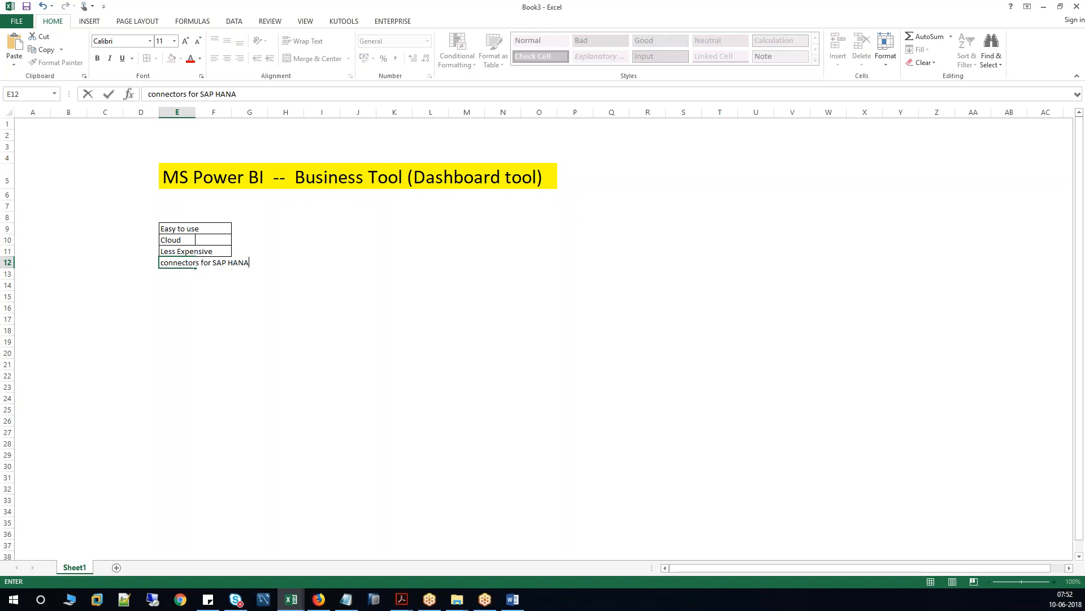
{"action": "type", "text": " and SAP BW"}
{"action": "key", "text": "Return"}
{"action": "left_click", "coordinate": [168, 263]}
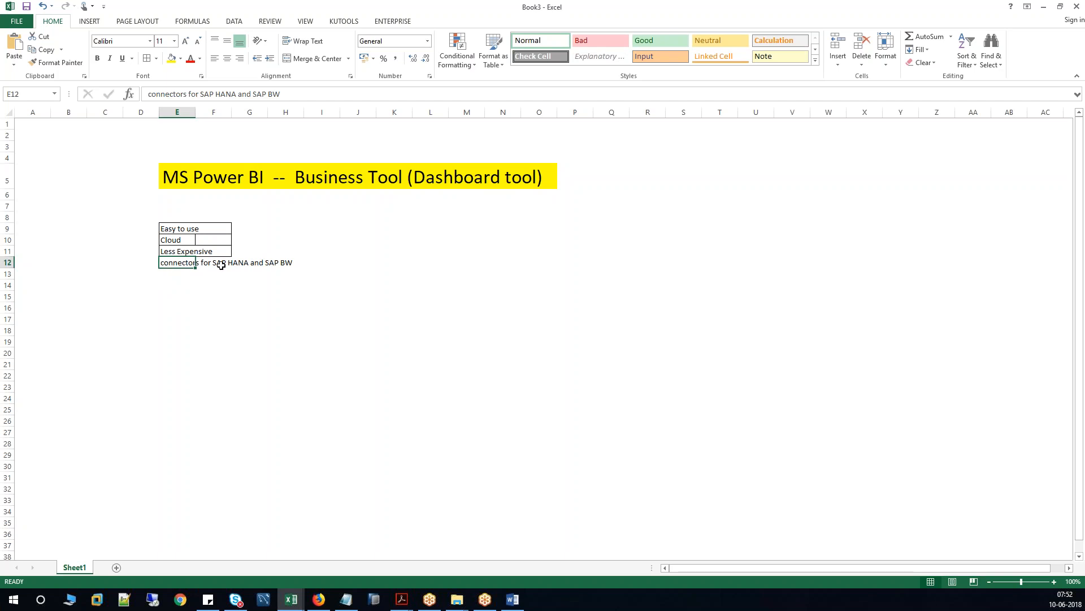
{"action": "left_click_drag", "start_coordinate": [200, 94], "coordinate": [237, 93]}
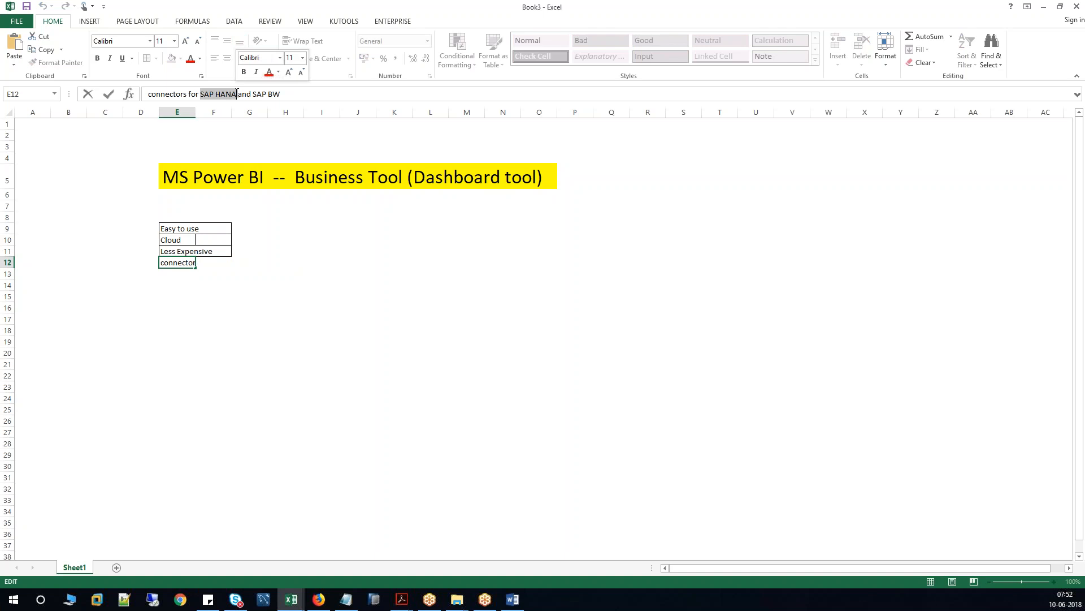
{"action": "left_click", "coordinate": [187, 178]}
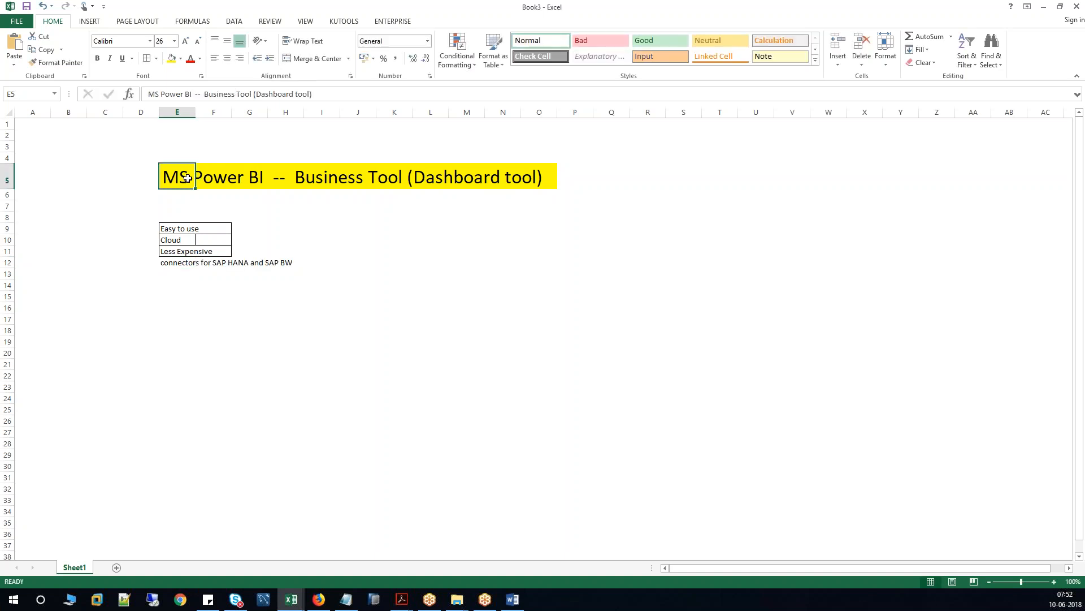
{"action": "left_click", "coordinate": [173, 264]}
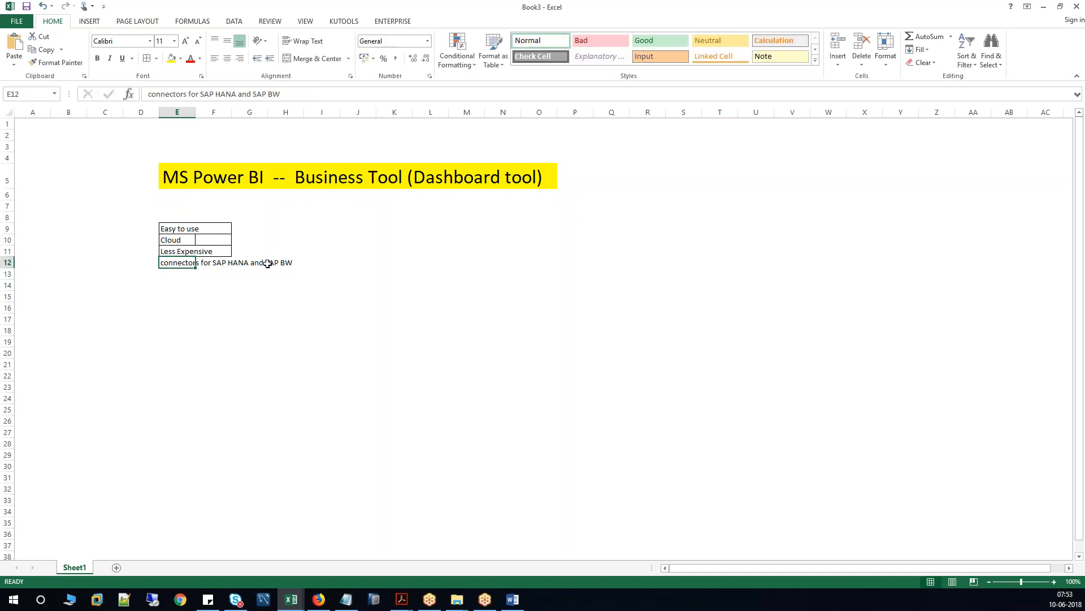
{"action": "left_click_drag", "start_coordinate": [252, 94], "coordinate": [277, 94]}
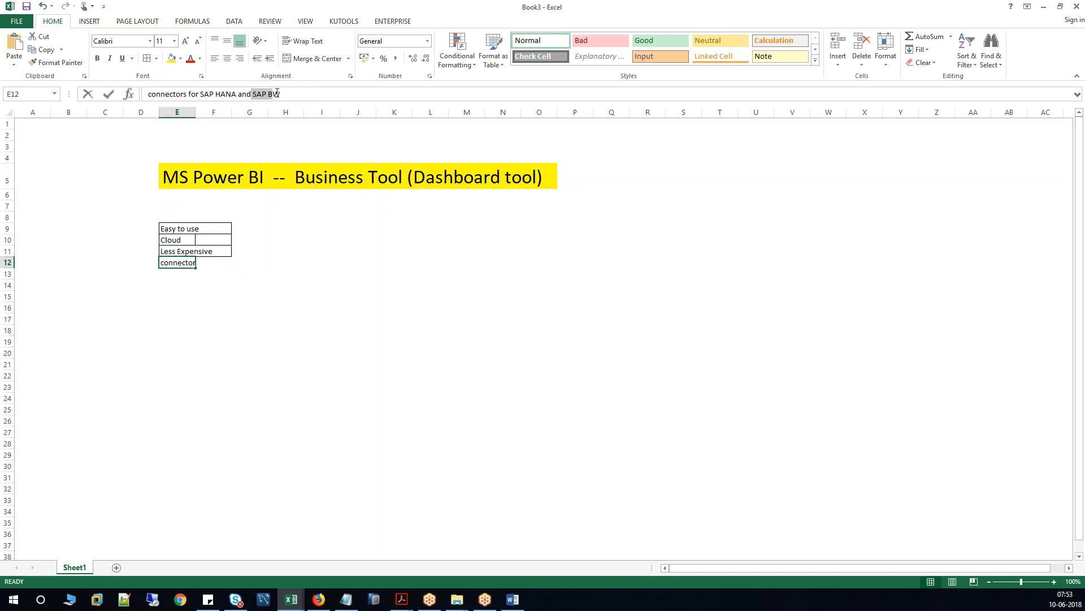
{"action": "left_click", "coordinate": [280, 288]}
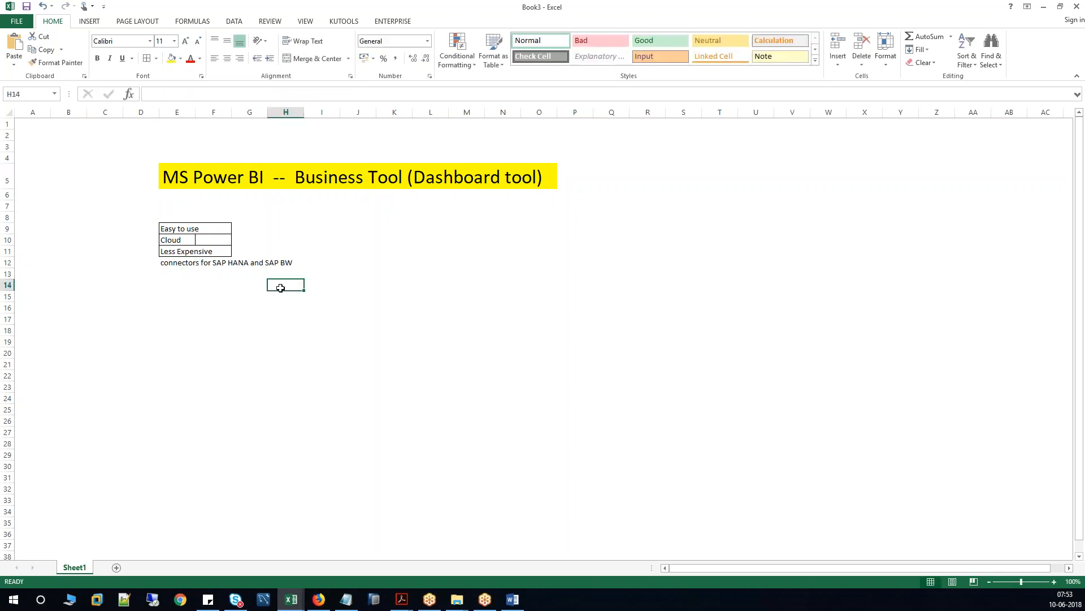
{"action": "left_click_drag", "start_coordinate": [169, 262], "coordinate": [308, 261]}
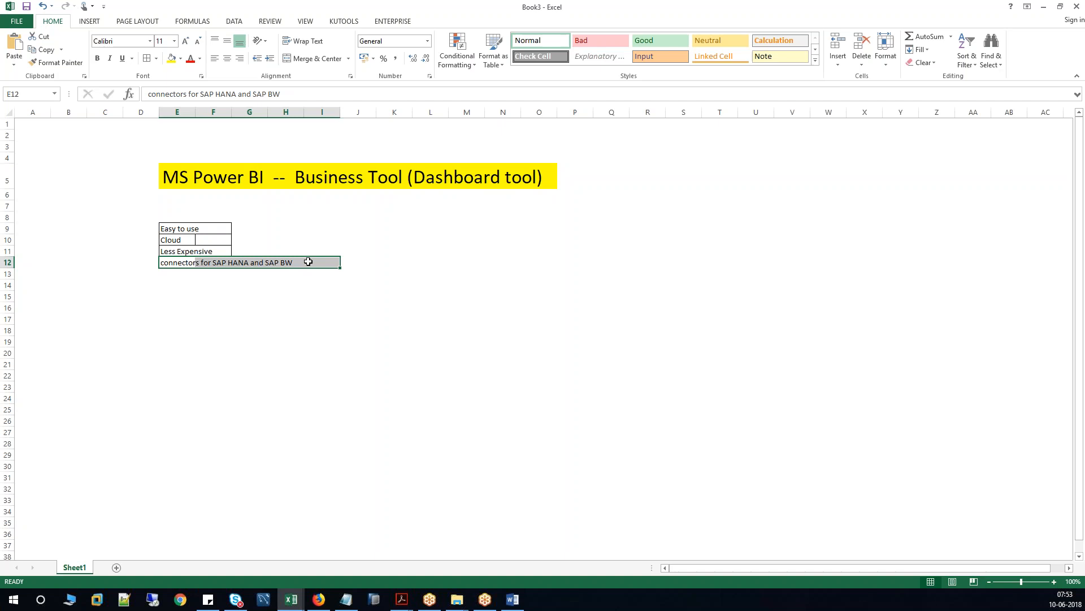
Give the connectors row E12:I12 a Thick Box Border.
{"action": "left_click", "coordinate": [155, 58]}
{"action": "left_click", "coordinate": [170, 182]}
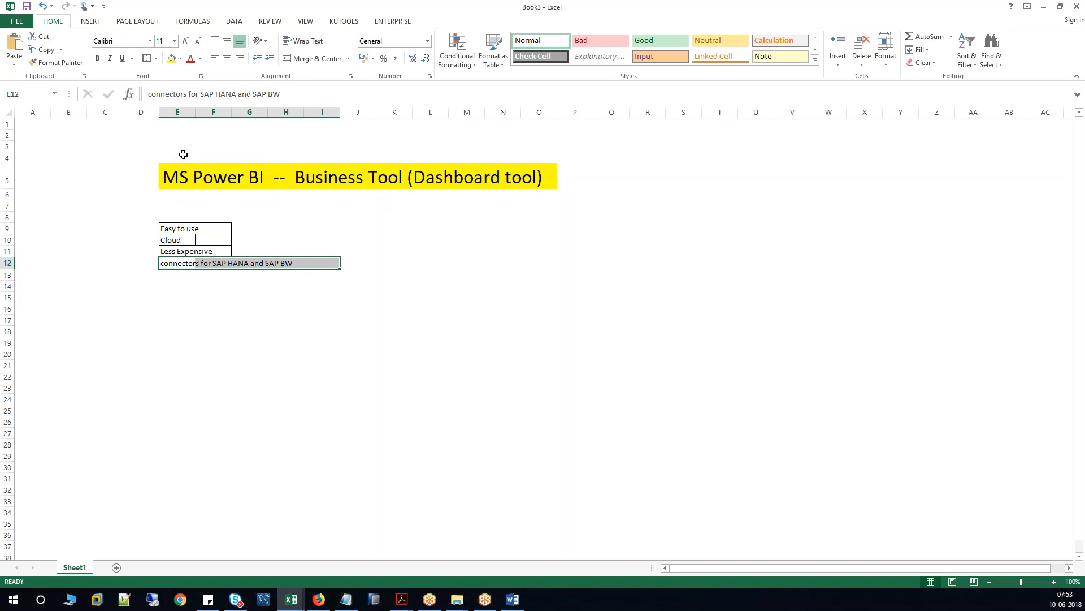
{"action": "left_click_drag", "start_coordinate": [179, 173], "coordinate": [547, 170]}
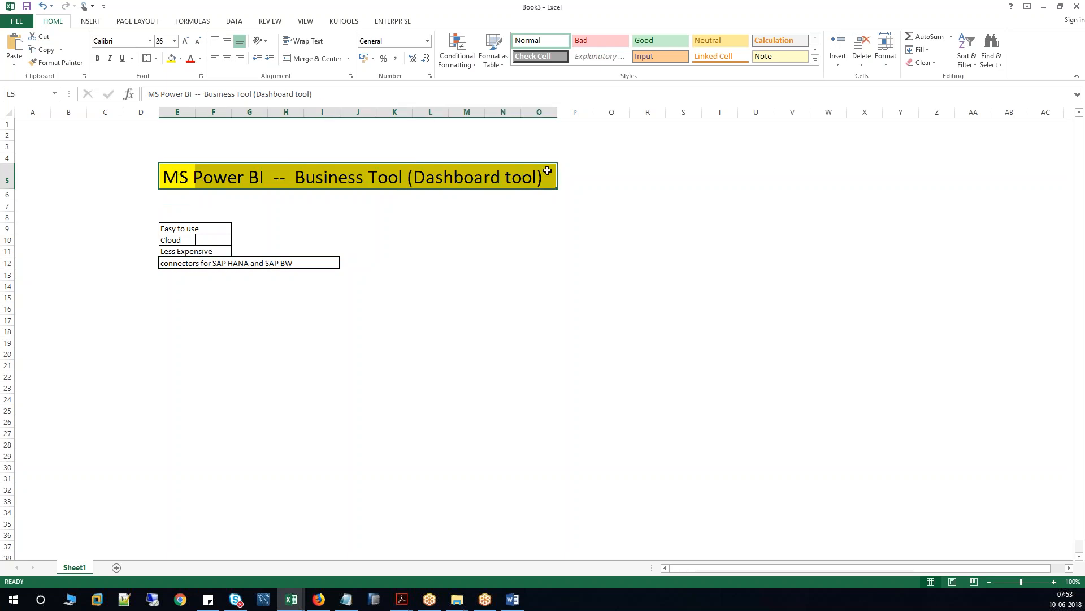
Insert 'Intelligence' after 'Business' in the E5 title so it reads Business Intelligence Tool.
{"action": "left_click", "coordinate": [348, 175]}
{"action": "left_click", "coordinate": [196, 178]}
{"action": "left_click", "coordinate": [236, 94]}
{"action": "type", "text": "Intell"}
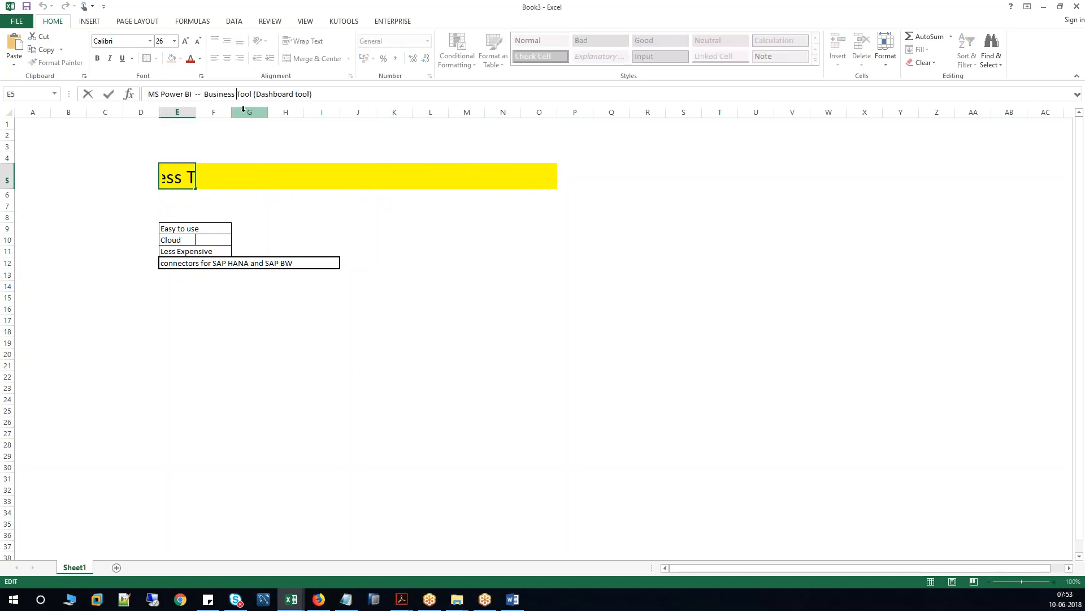
{"action": "type", "text": "igence"}
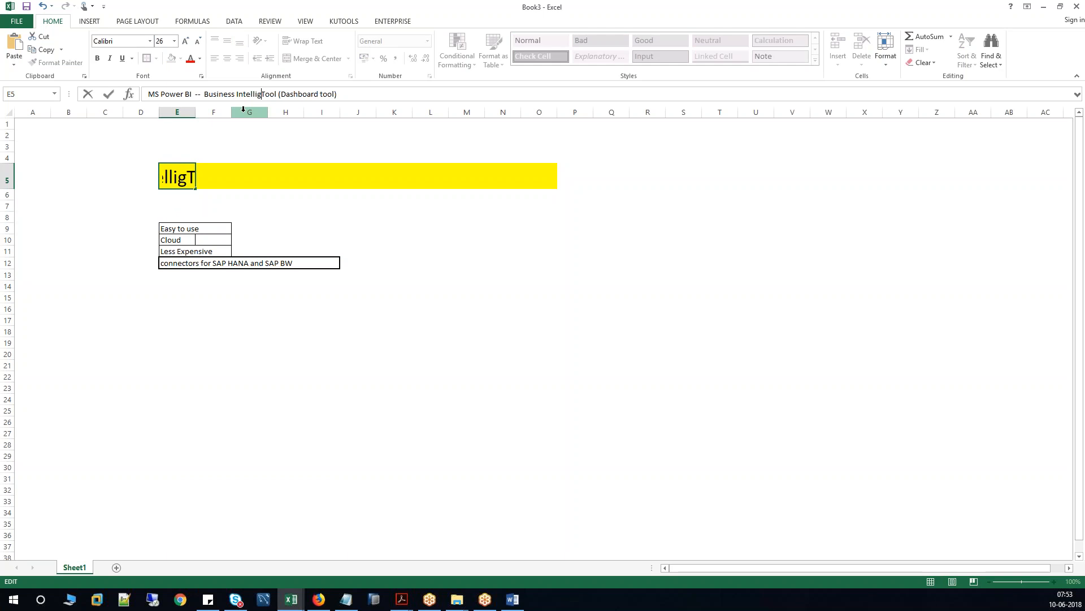
{"action": "key", "text": "Return"}
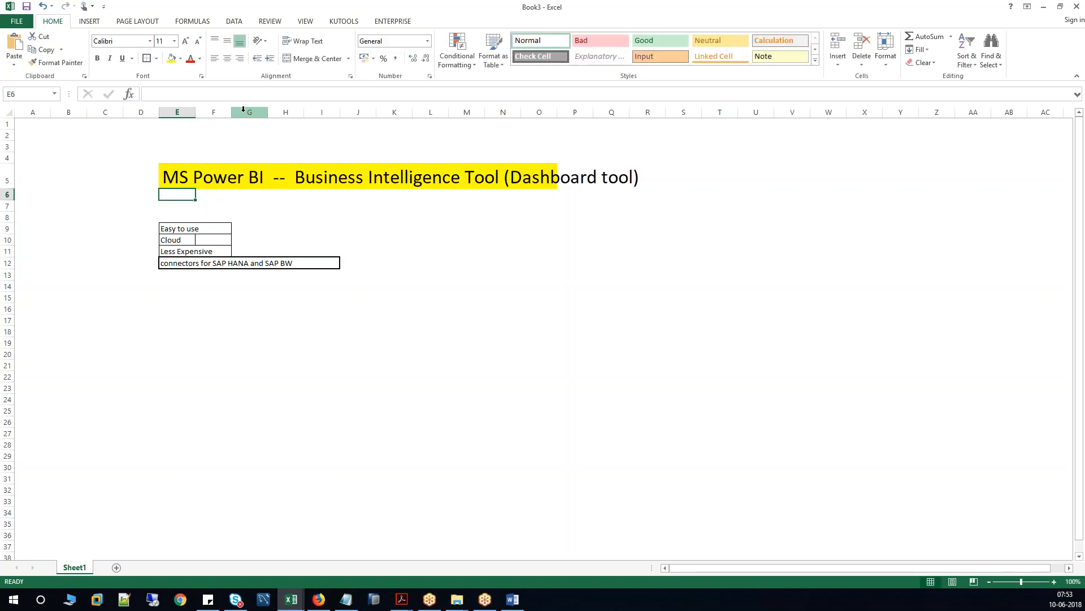
{"action": "left_click_drag", "start_coordinate": [179, 266], "coordinate": [327, 263]}
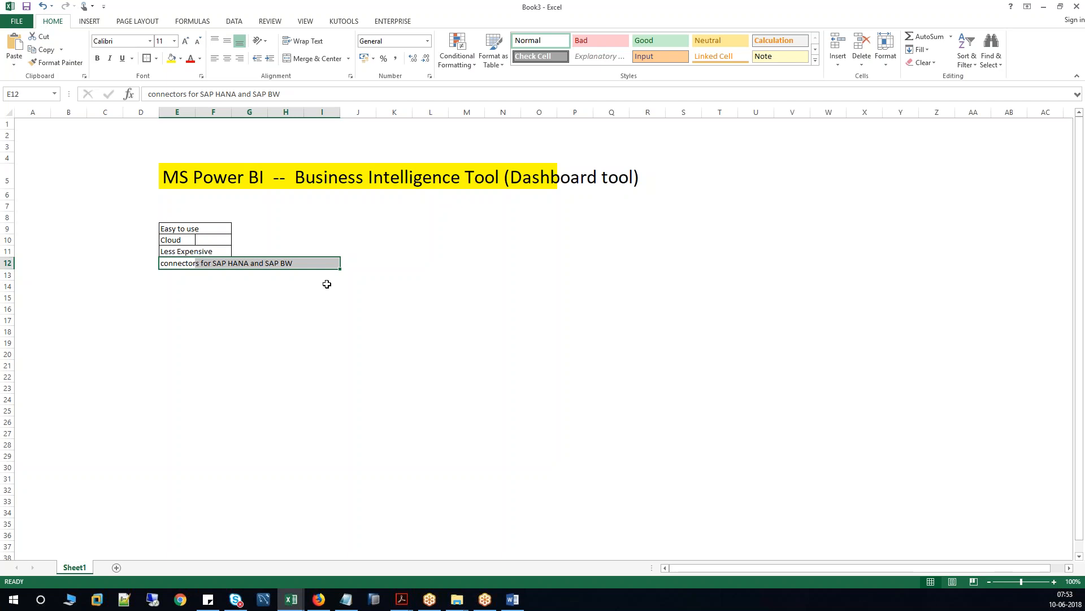
{"action": "left_click", "coordinate": [215, 308]}
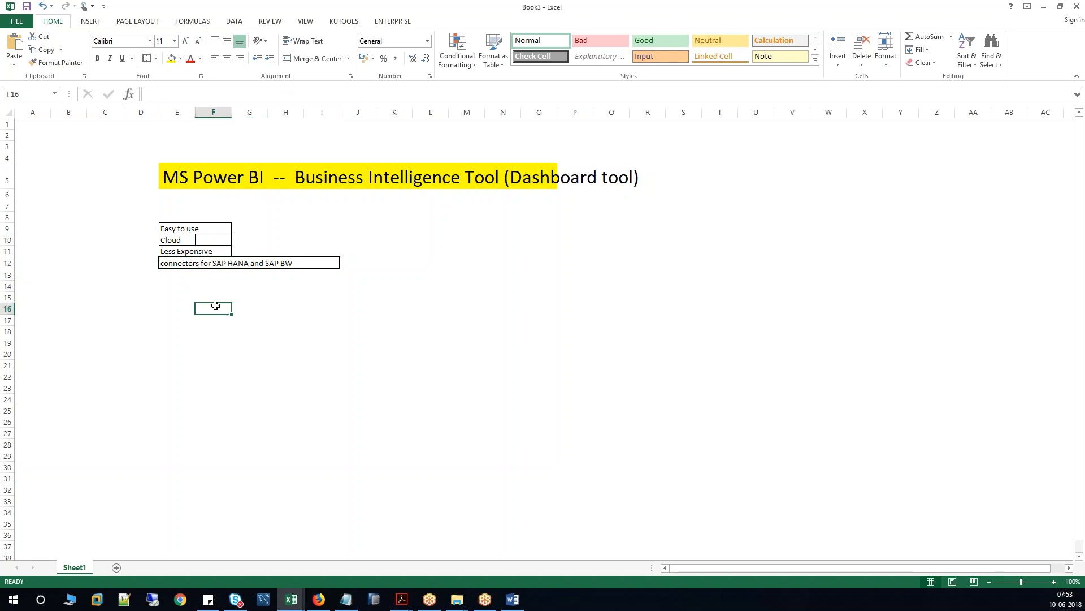
Type the heading 'suite of tool' into cell E16.
{"action": "left_click", "coordinate": [181, 309]}
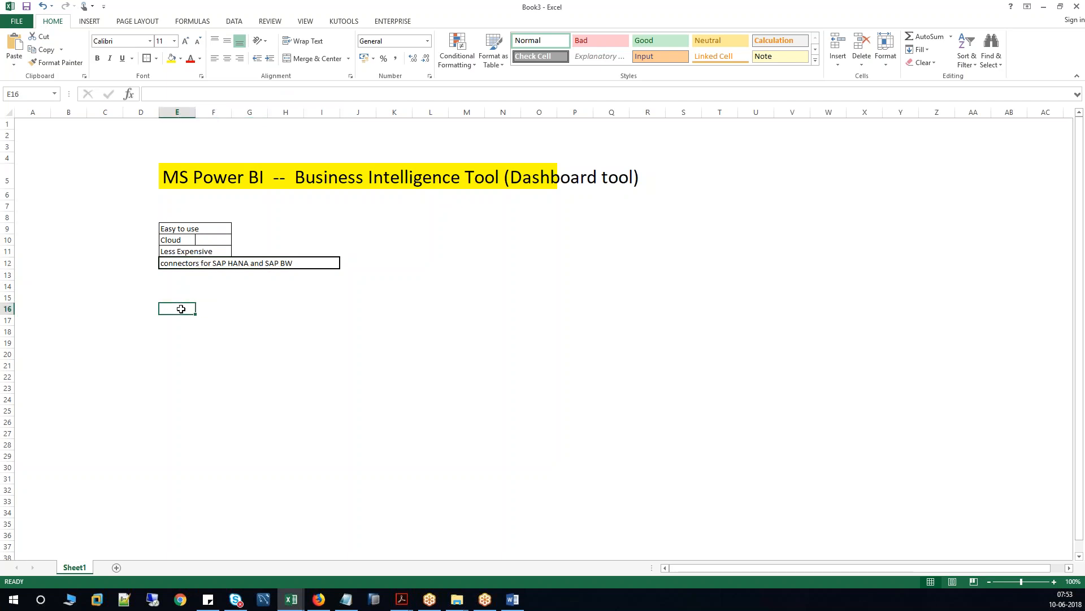
{"action": "type", "text": "suite of "}
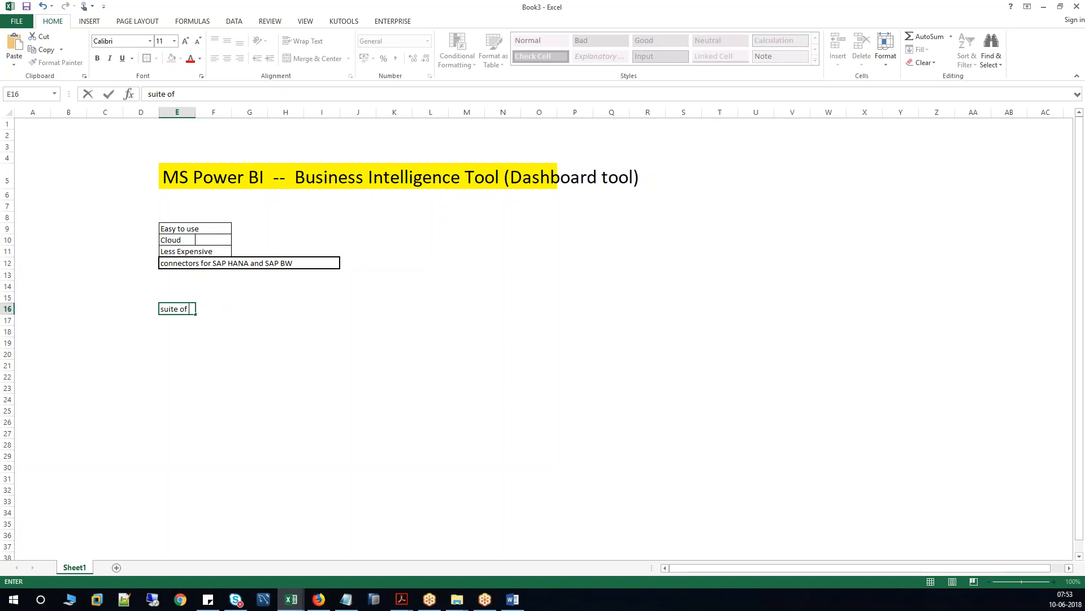
{"action": "type", "text": "tools"}
{"action": "key", "text": "Return"}
List Power BI Desktop, Power BI Service and Mobile APP in F18:F20.
{"action": "key", "text": "Down"}
{"action": "key", "text": "Right"}
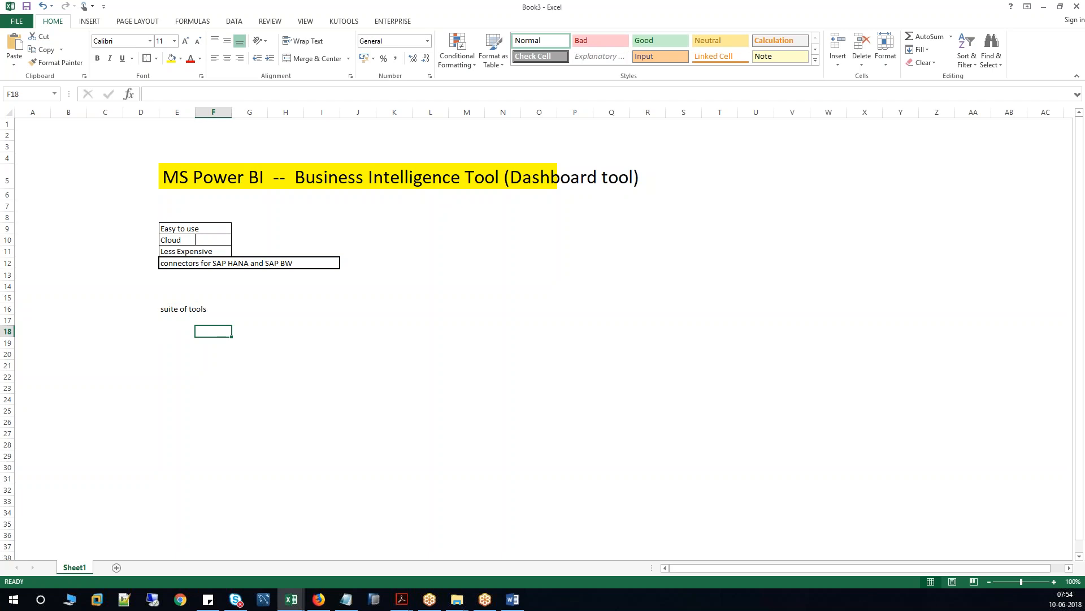
{"action": "type", "text": "Powe"}
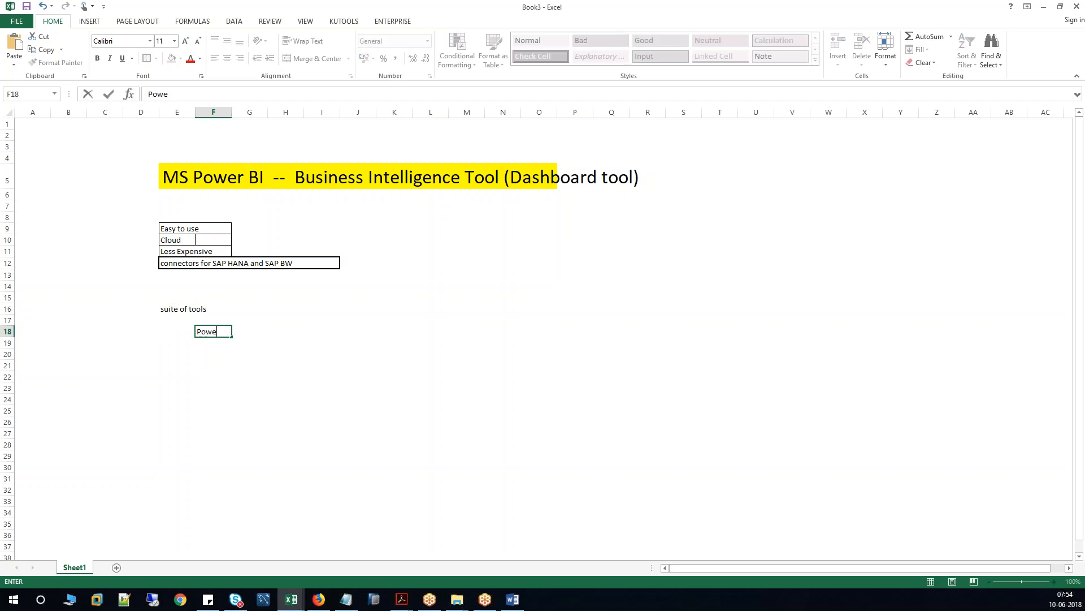
{"action": "type", "text": "r BI Desktop"}
{"action": "left_click", "coordinate": [203, 344]}
{"action": "type", "text": "Power "}
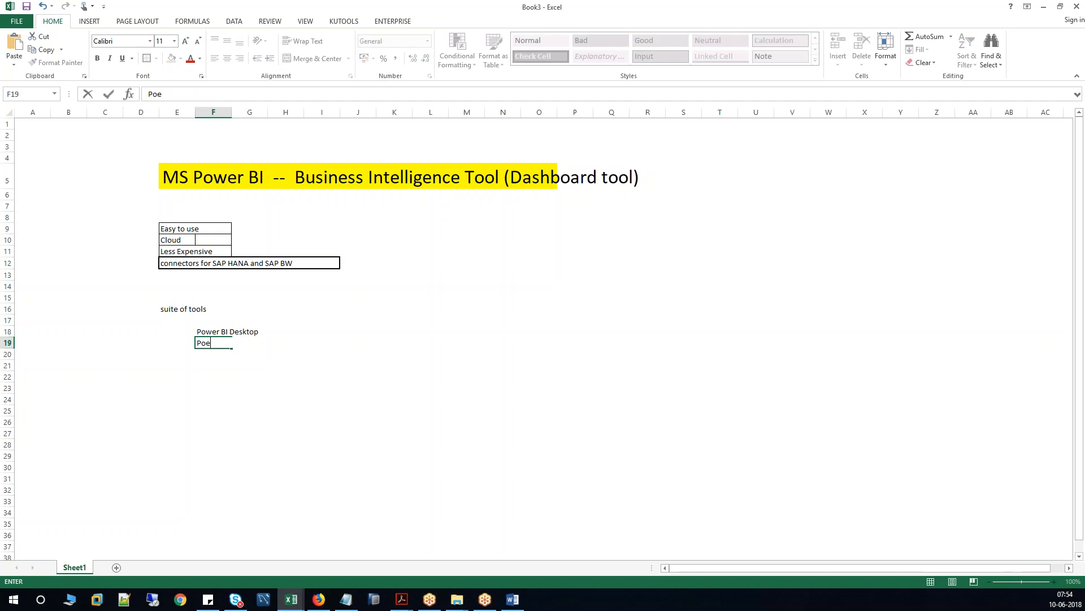
{"action": "type", "text": "BI Service"}
{"action": "key", "text": "Return"}
{"action": "type", "text": "Mobile"}
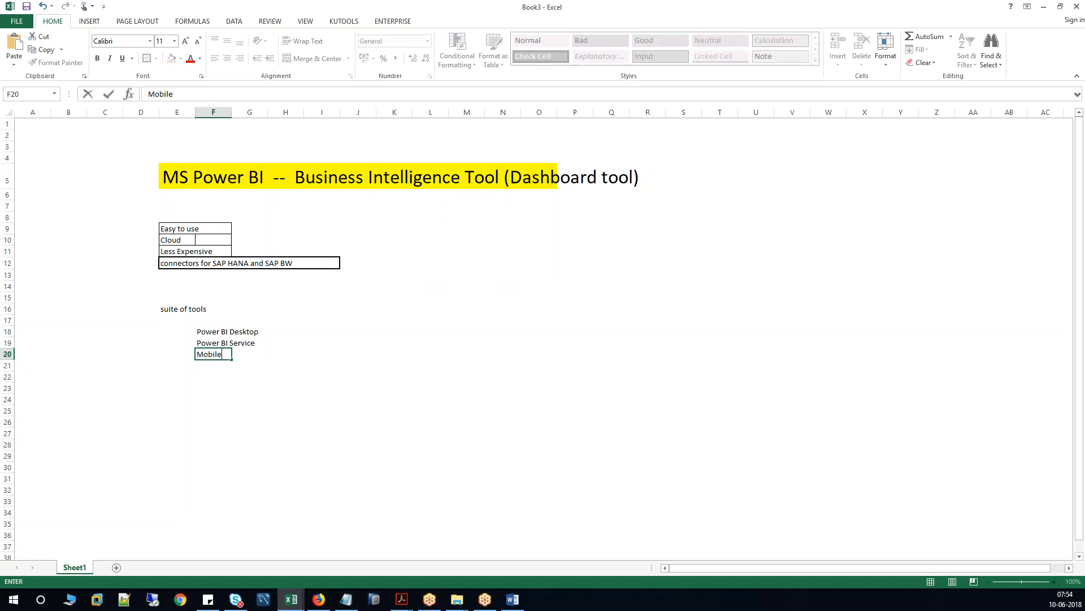
{"action": "type", "text": " APP"}
Set the three tool names in F18:F20 to font size 20.
{"action": "left_click", "coordinate": [223, 397]}
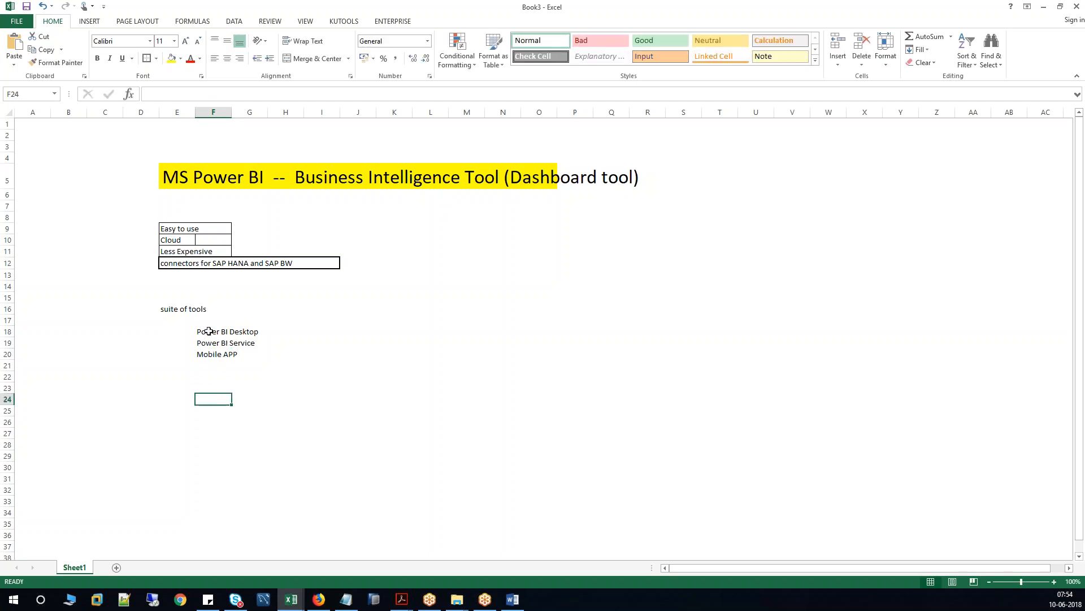
{"action": "left_click_drag", "start_coordinate": [206, 332], "coordinate": [254, 355]}
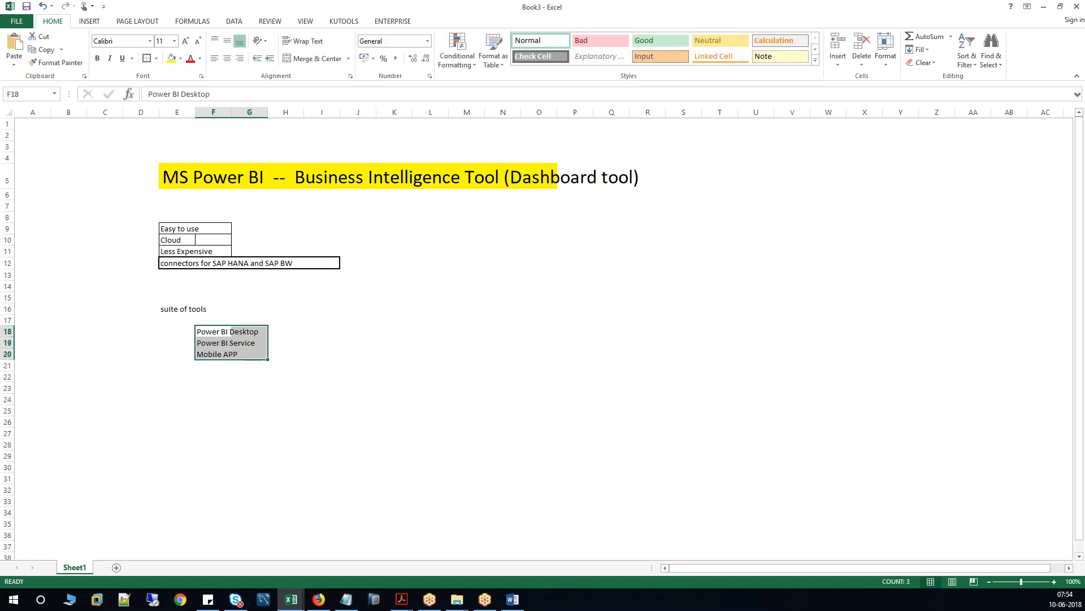
{"action": "left_click", "coordinate": [174, 40]}
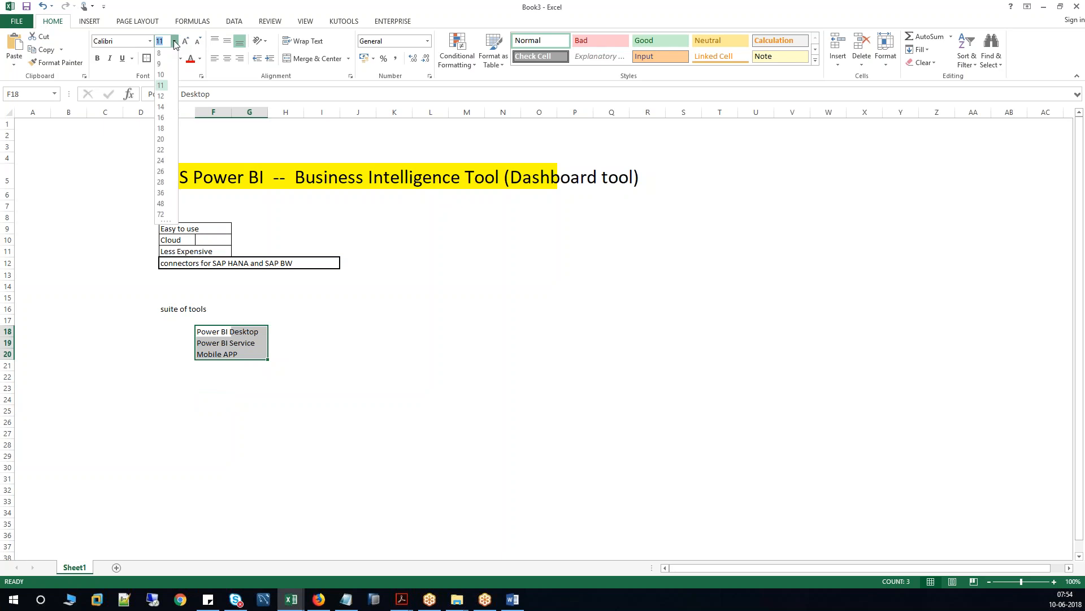
{"action": "left_click", "coordinate": [162, 141]}
{"action": "left_click", "coordinate": [217, 343]}
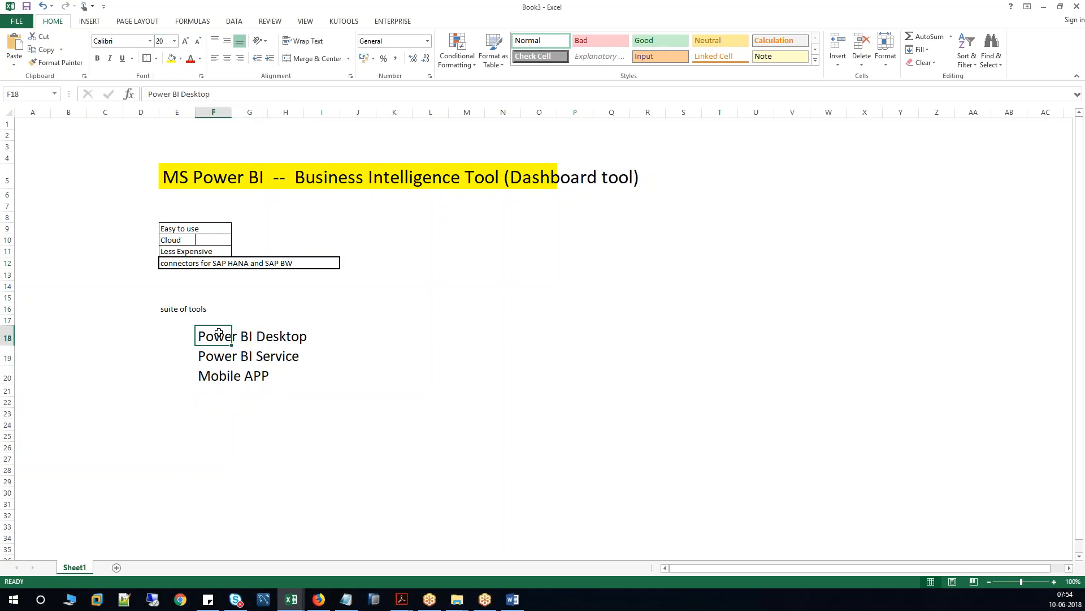
{"action": "left_click_drag", "start_coordinate": [212, 338], "coordinate": [302, 337]}
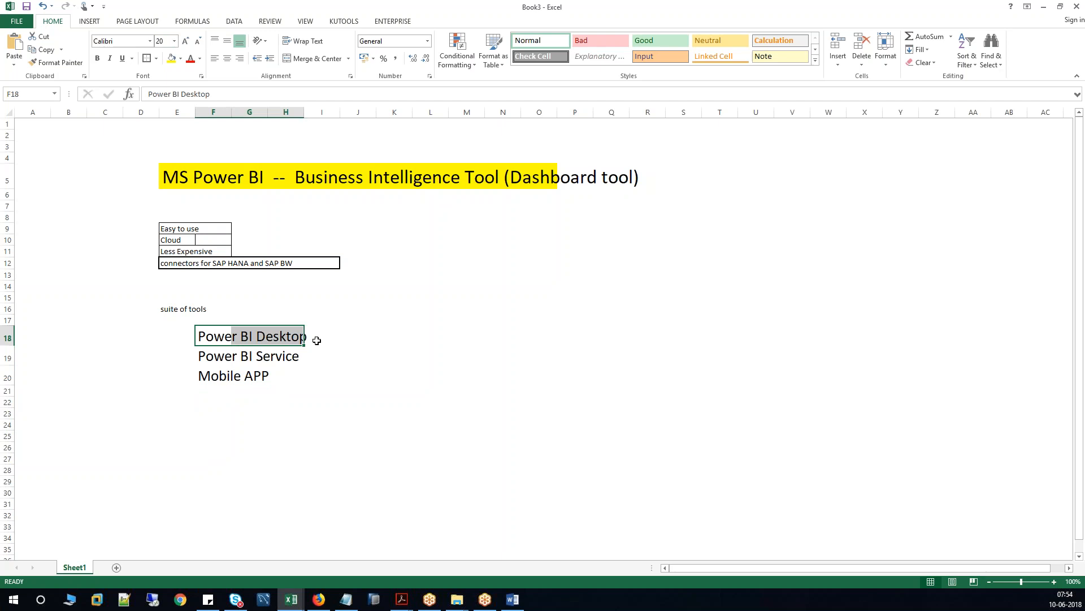
{"action": "left_click", "coordinate": [360, 339]}
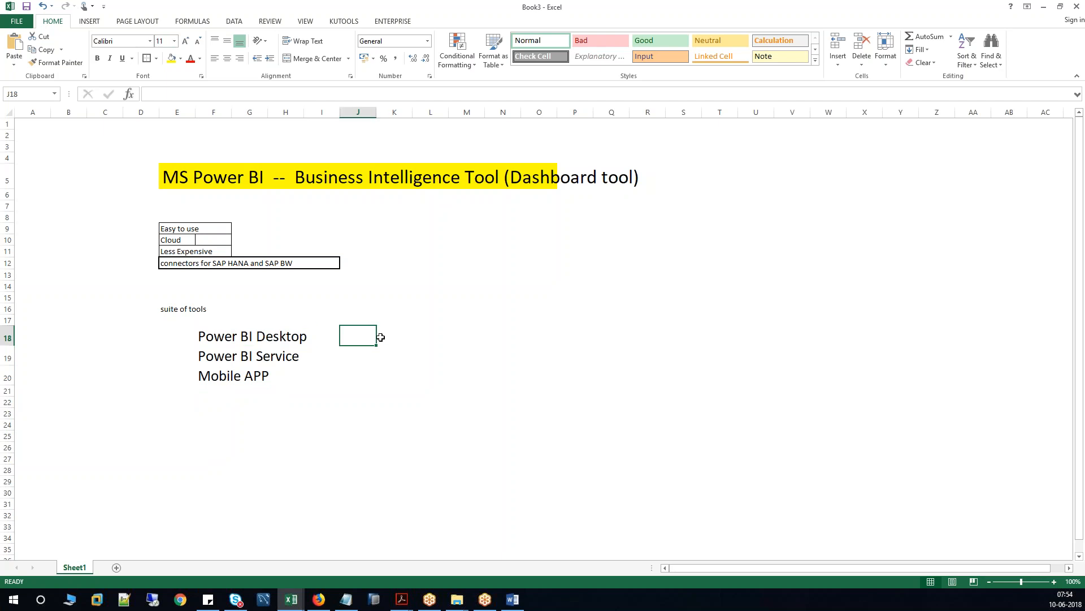
Enter the 'Report Locally -- Connect to Sourec, Data Preperation, Data Modelling, Cretae reports' description in J18.
{"action": "left_click", "coordinate": [210, 337]}
{"action": "left_click_drag", "start_coordinate": [211, 337], "coordinate": [559, 336]}
{"action": "left_click", "coordinate": [369, 338]}
{"action": "left_click", "coordinate": [361, 337]}
{"action": "type", "text": "Repo"}
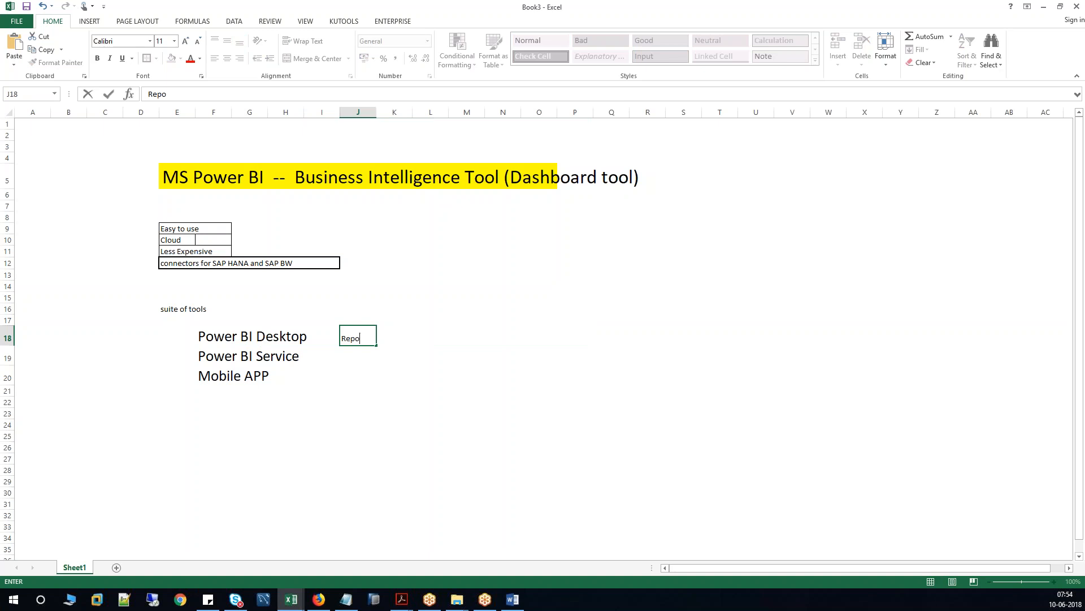
{"action": "type", "text": "rt Locally"}
{"action": "left_click", "coordinate": [392, 338]}
{"action": "type", "text": "-- Connect to Sourec"}
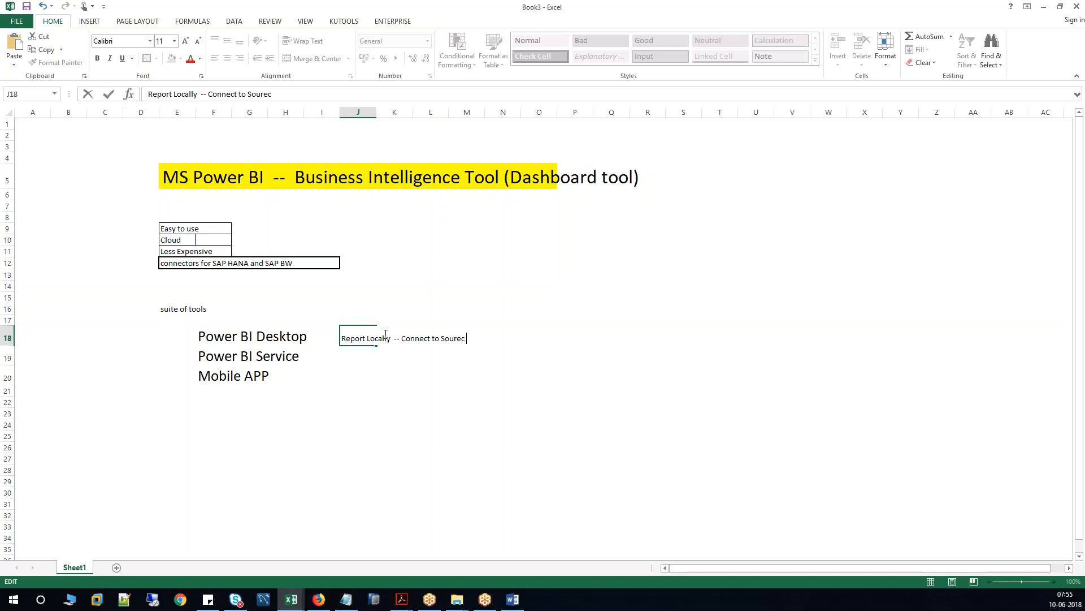
{"action": "type", "text": " , Data  Preperation, Data Mode"}
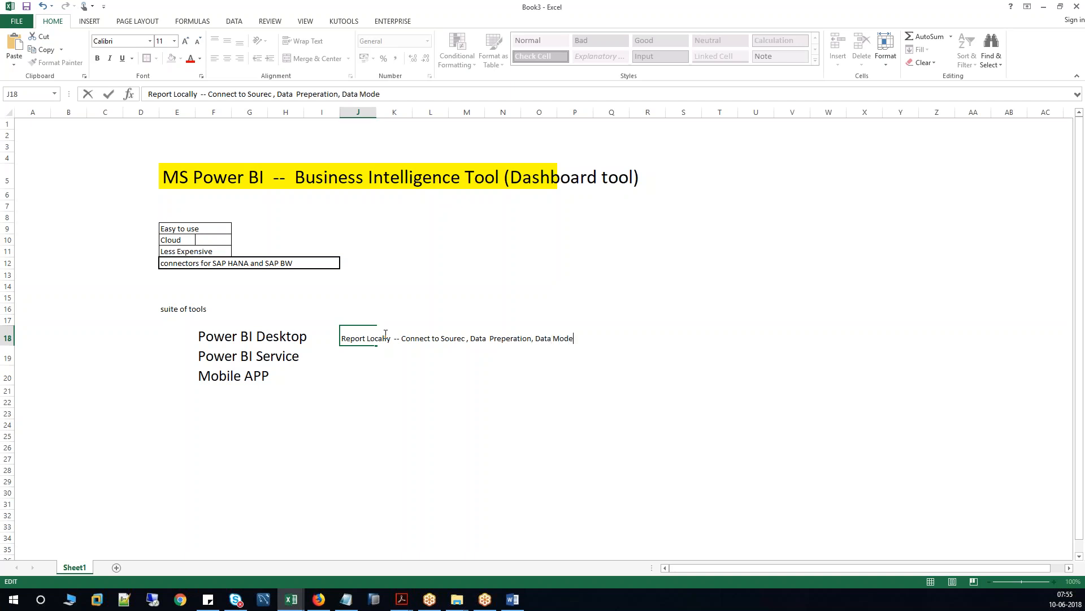
{"action": "type", "text": "lling, Cretae reports ( Vizualizations"}
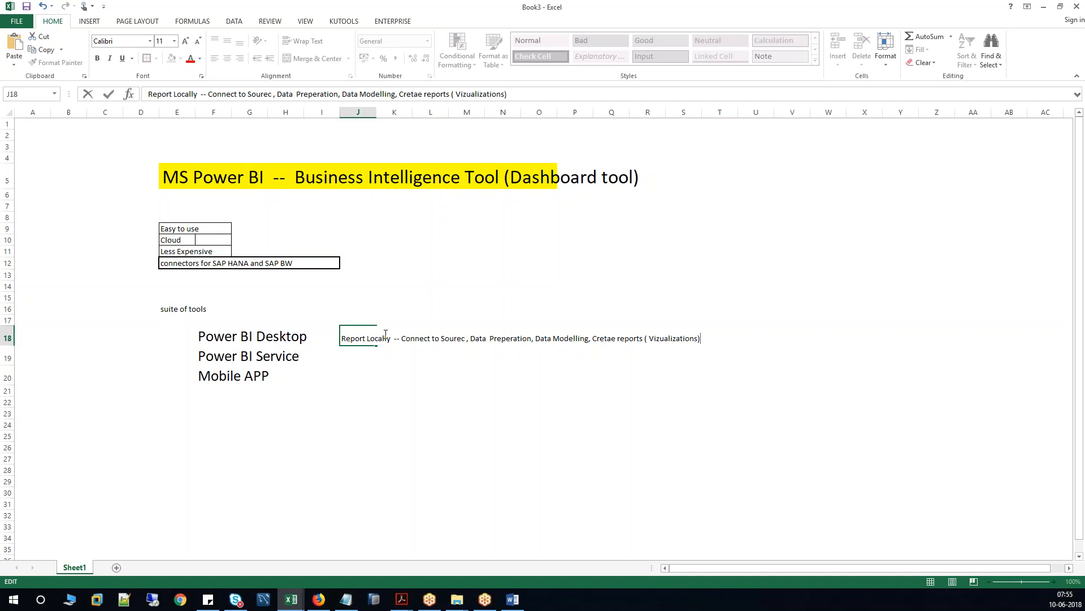
{"action": "key", "text": "Return"}
{"action": "left_click_drag", "start_coordinate": [362, 339], "coordinate": [706, 342]}
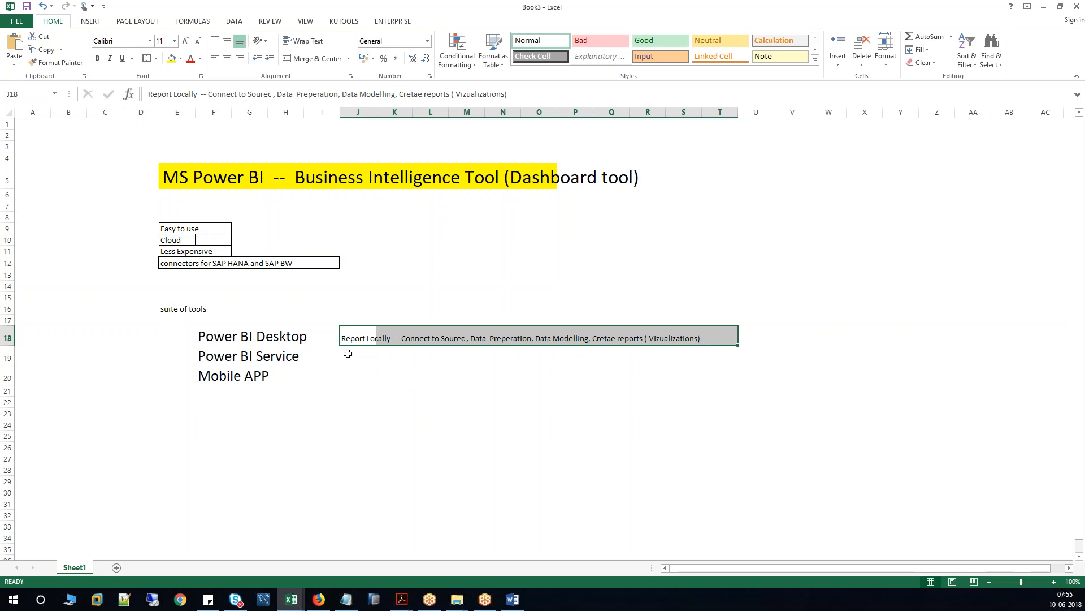
{"action": "left_click_drag", "start_coordinate": [358, 338], "coordinate": [712, 333]}
{"action": "left_click", "coordinate": [345, 359]}
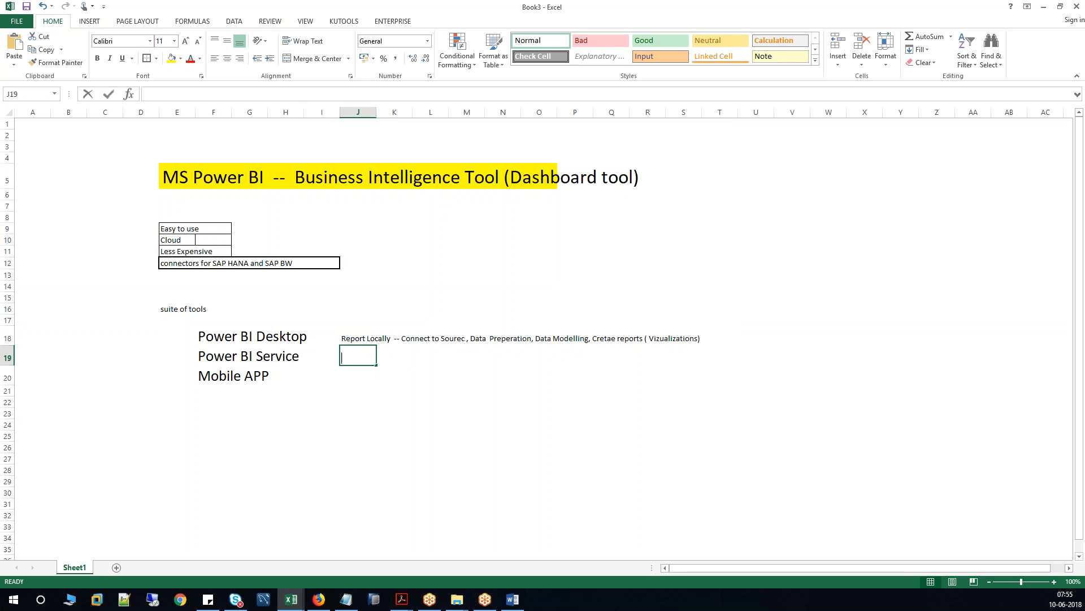
Enter 'Publish the reports to POWER Bi Service and coloobration & Sharing' in J19.
{"action": "type", "text": "Publish "}
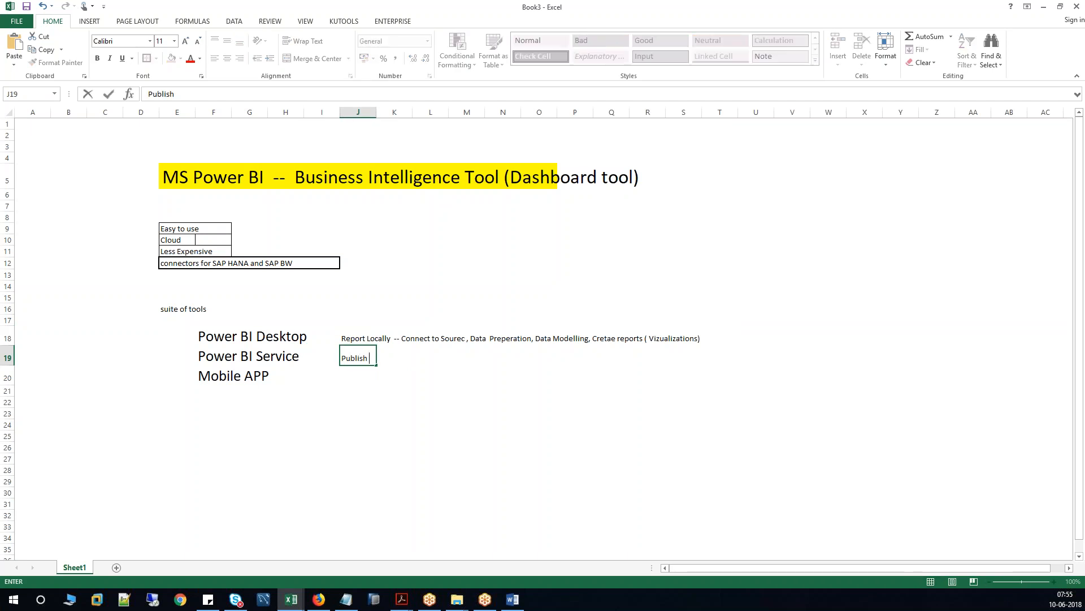
{"action": "type", "text": "the reports to POWER Bi Servui"}
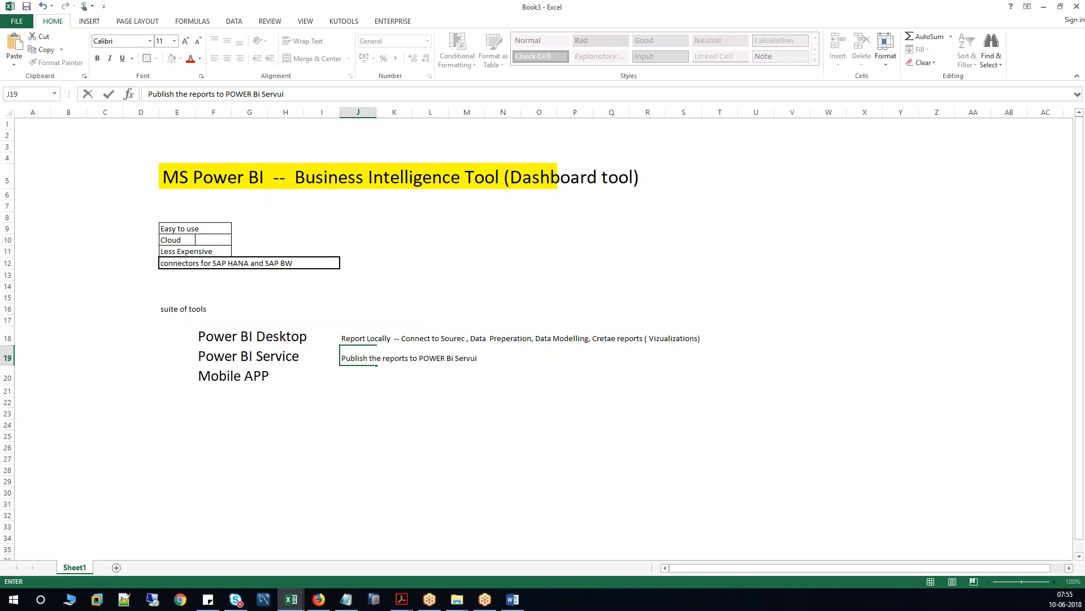
{"action": "key", "text": "BackSpace"}
{"action": "type", "text": "ice"}
{"action": "left_click", "coordinate": [370, 375]}
{"action": "left_click_drag", "start_coordinate": [352, 358], "coordinate": [399, 359]}
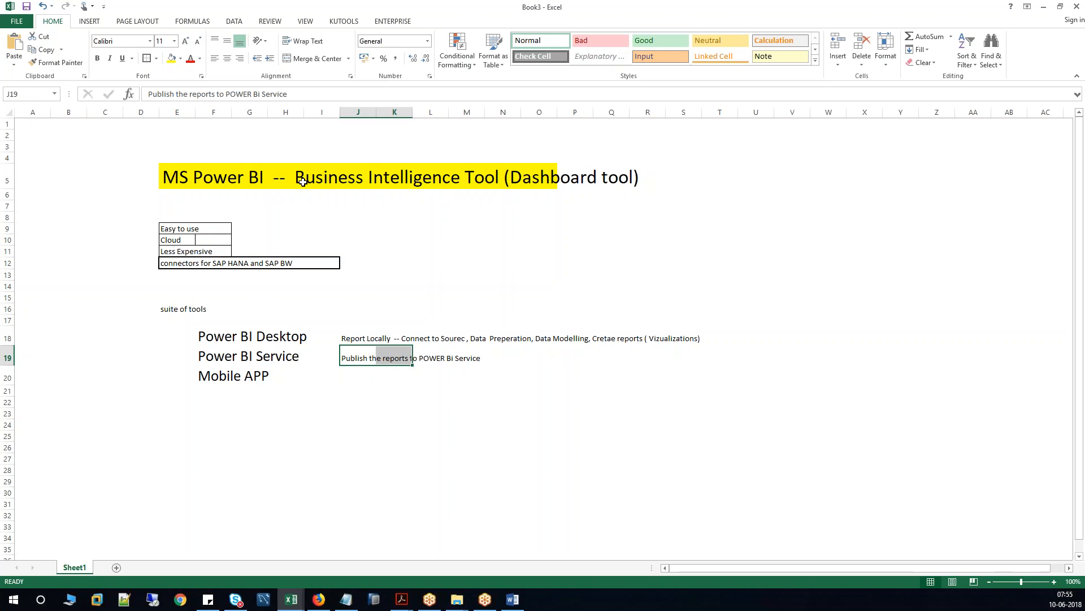
{"action": "key", "text": "F2"}
{"action": "type", "text": "and coloo"}
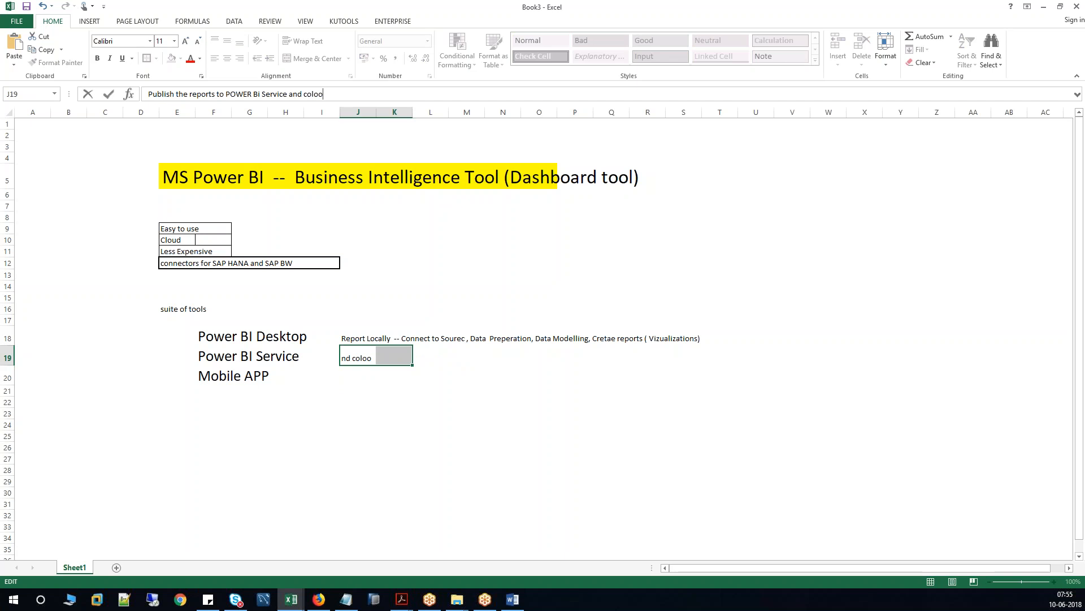
{"action": "type", "text": "bration & Sharing"}
{"action": "key", "text": "Return"}
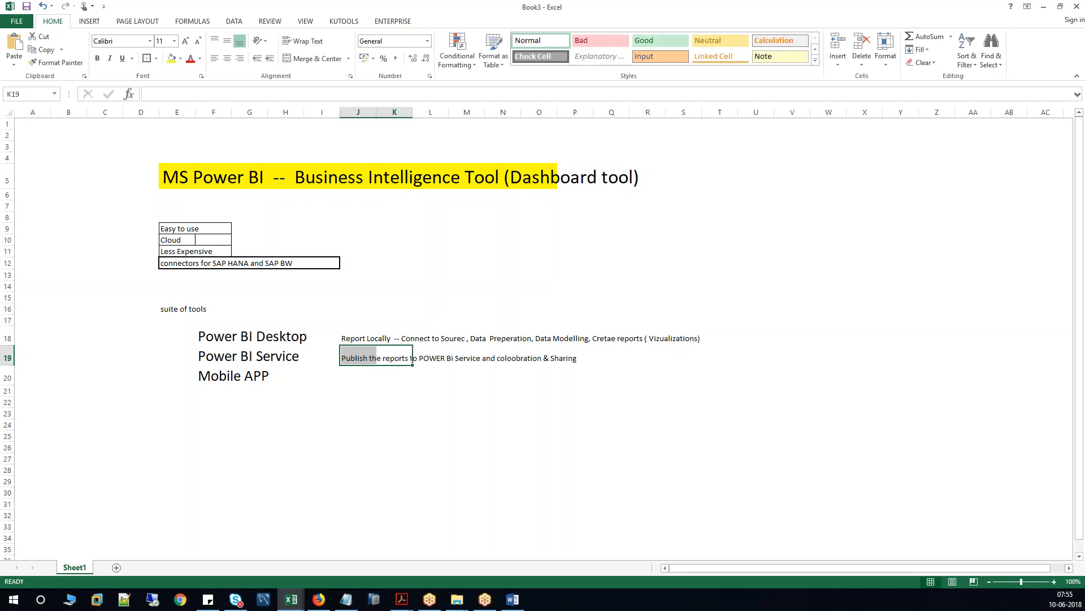
Check how far the row 18 and row 19 descriptions spill across neighbouring columns.
{"action": "left_click", "coordinate": [363, 359]}
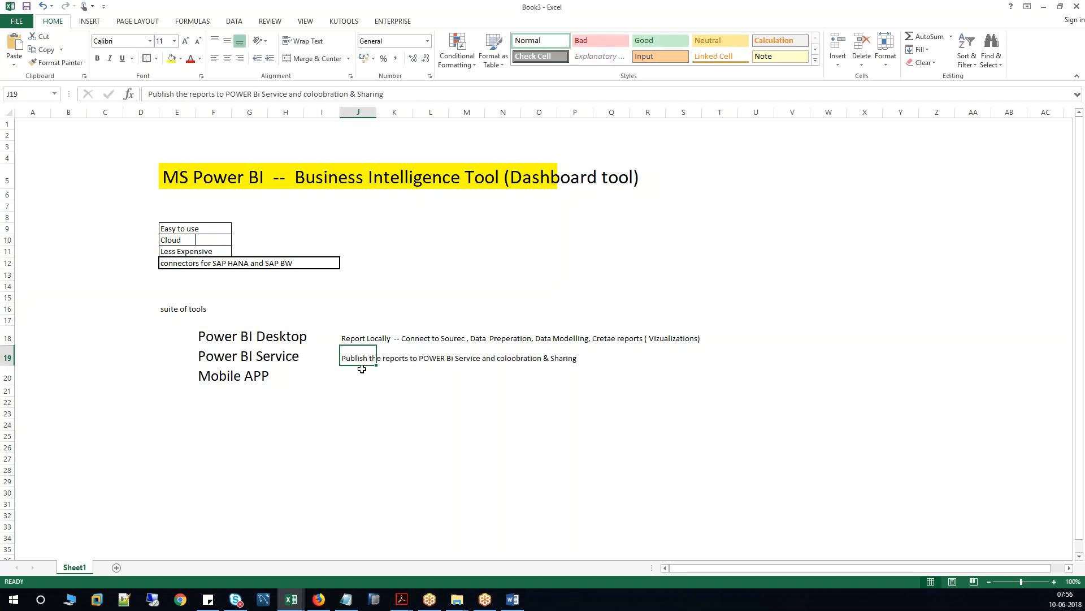
{"action": "left_click", "coordinate": [507, 359]}
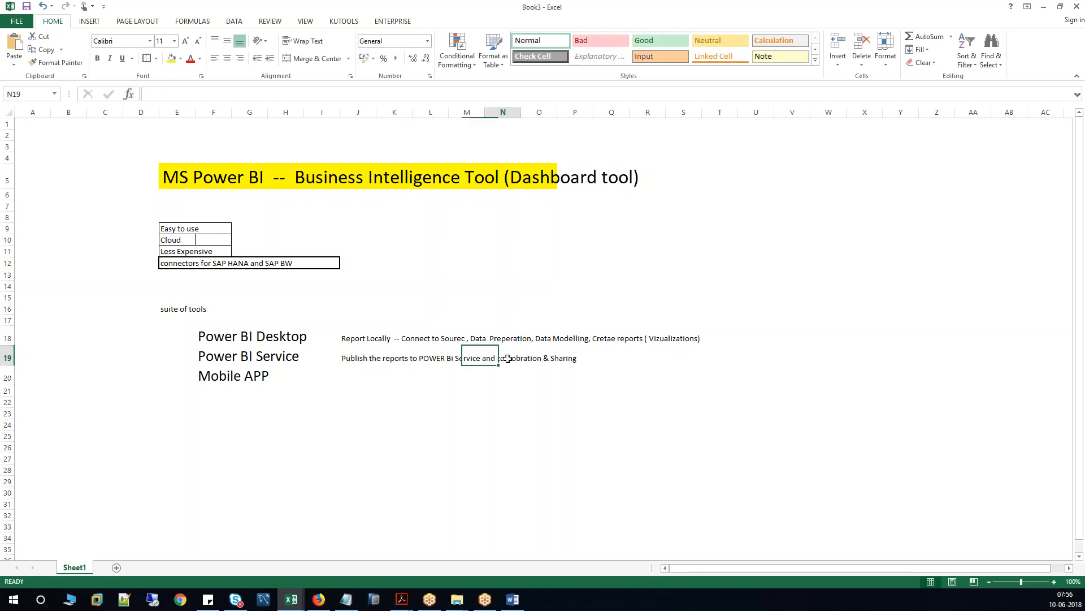
{"action": "left_click", "coordinate": [363, 357]}
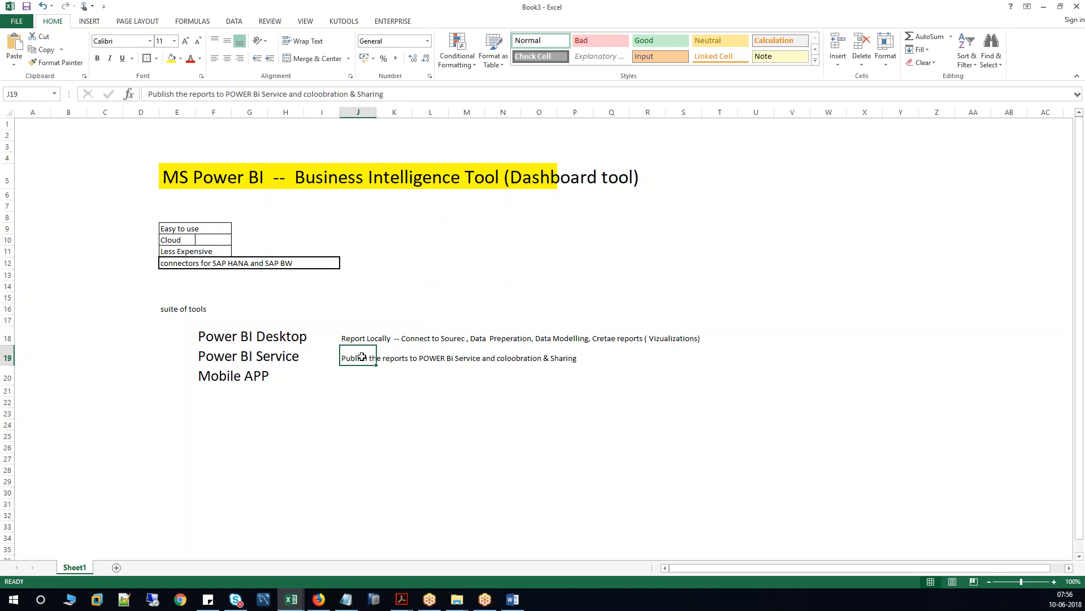
{"action": "left_click_drag", "start_coordinate": [233, 336], "coordinate": [442, 338]}
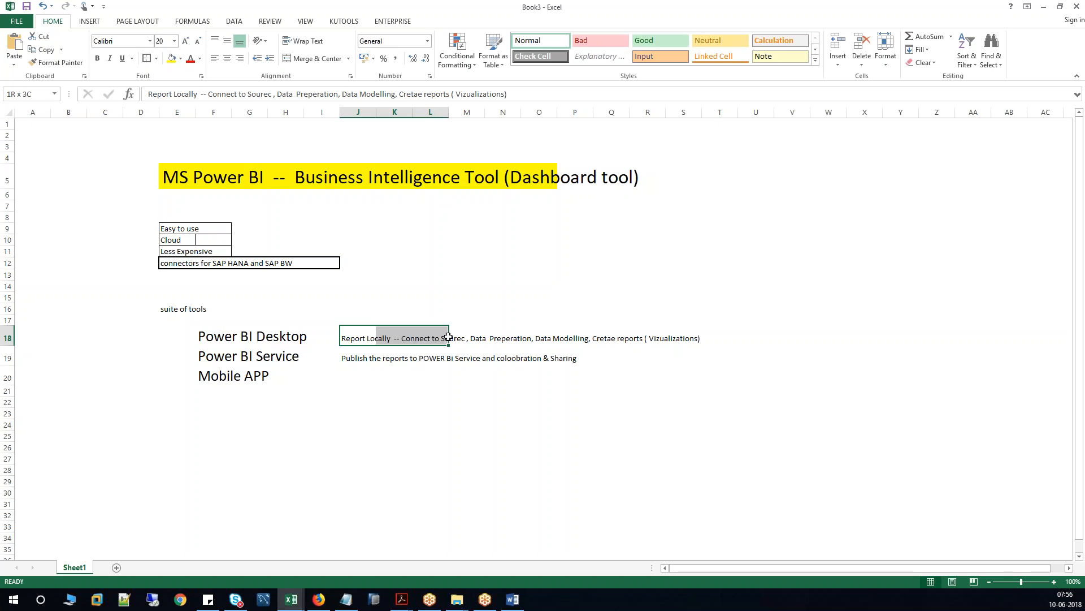
{"action": "left_click", "coordinate": [497, 339]}
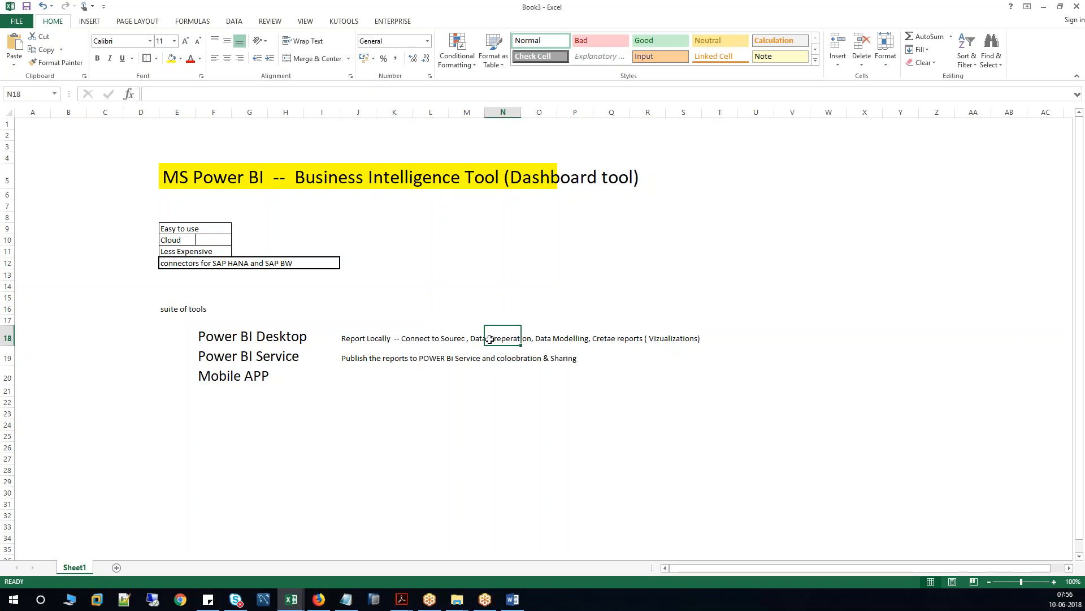
{"action": "left_click", "coordinate": [353, 359]}
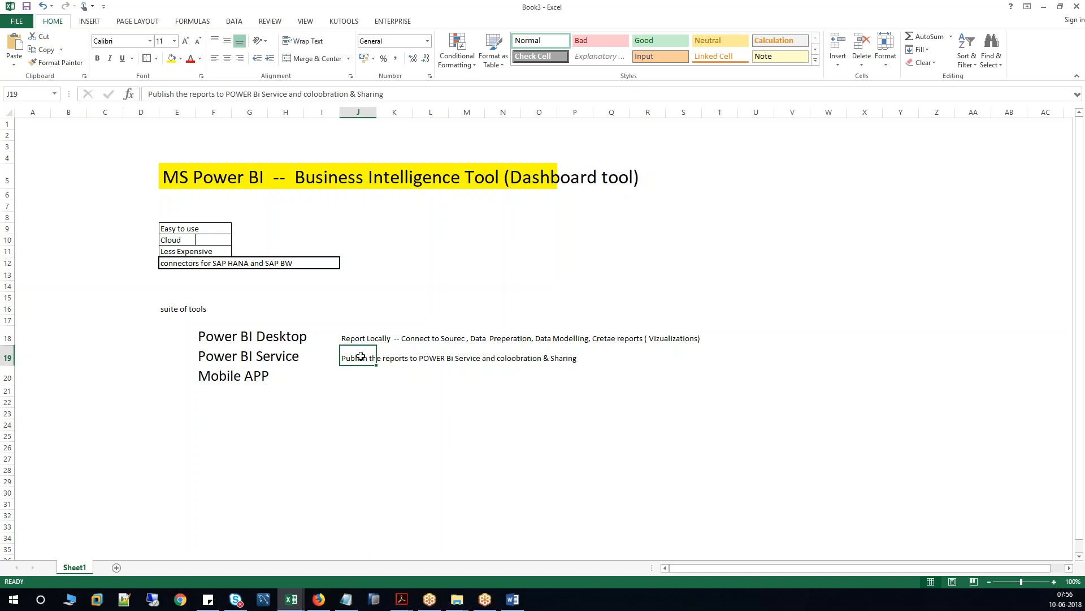
{"action": "left_click_drag", "start_coordinate": [345, 339], "coordinate": [703, 341]}
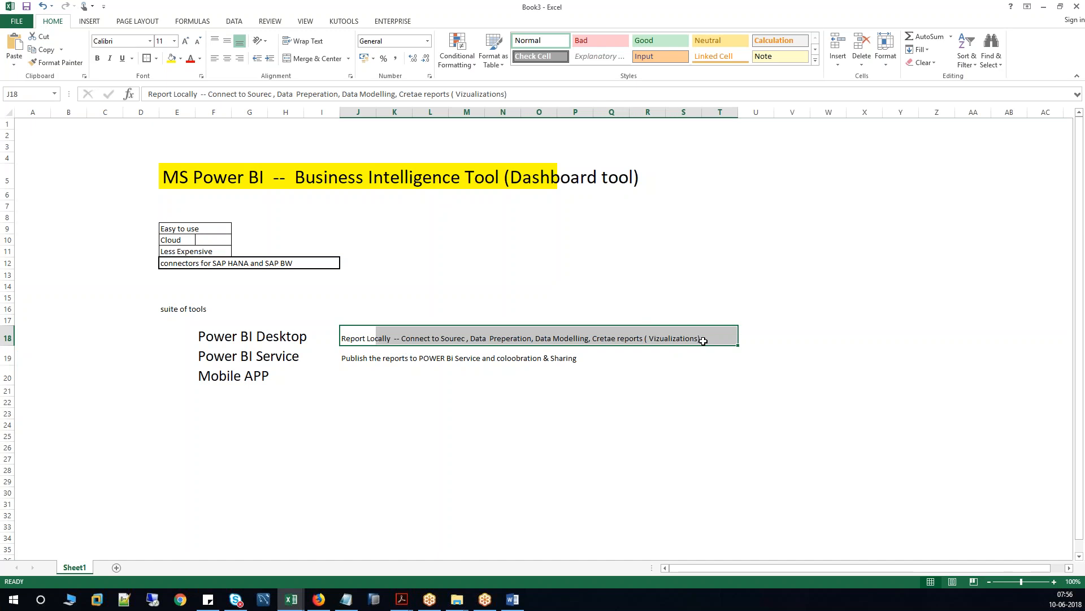
{"action": "left_click_drag", "start_coordinate": [352, 358], "coordinate": [572, 357]}
{"action": "left_click", "coordinate": [354, 377]}
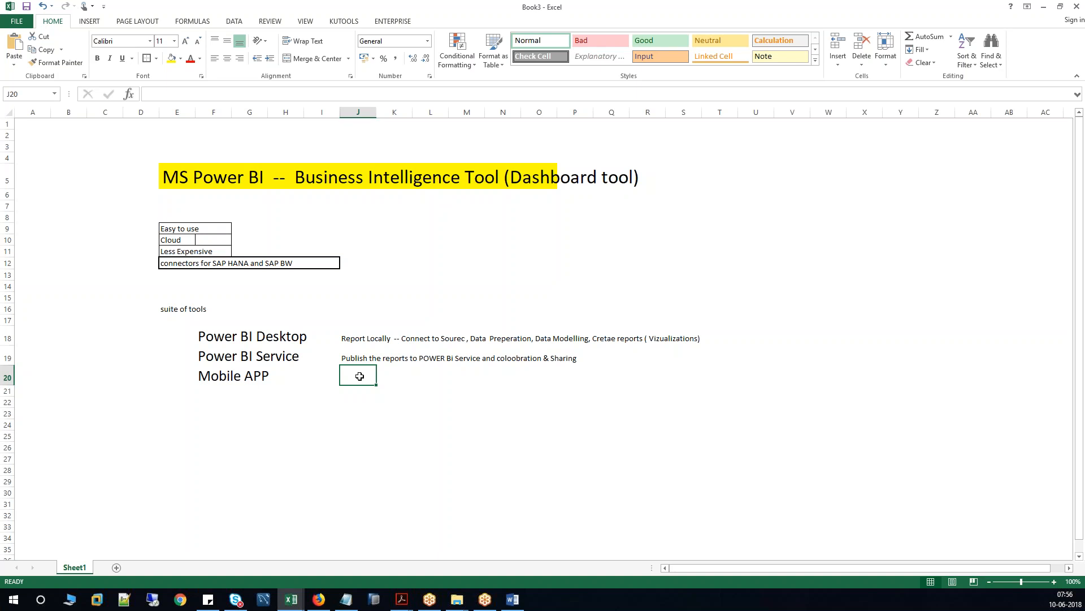
Type 'UI reports can be access & DaSHBOARDS CAN BE ACCESSED BY Mobile APP or browser' into J20.
{"action": "type", "text": "UI"}
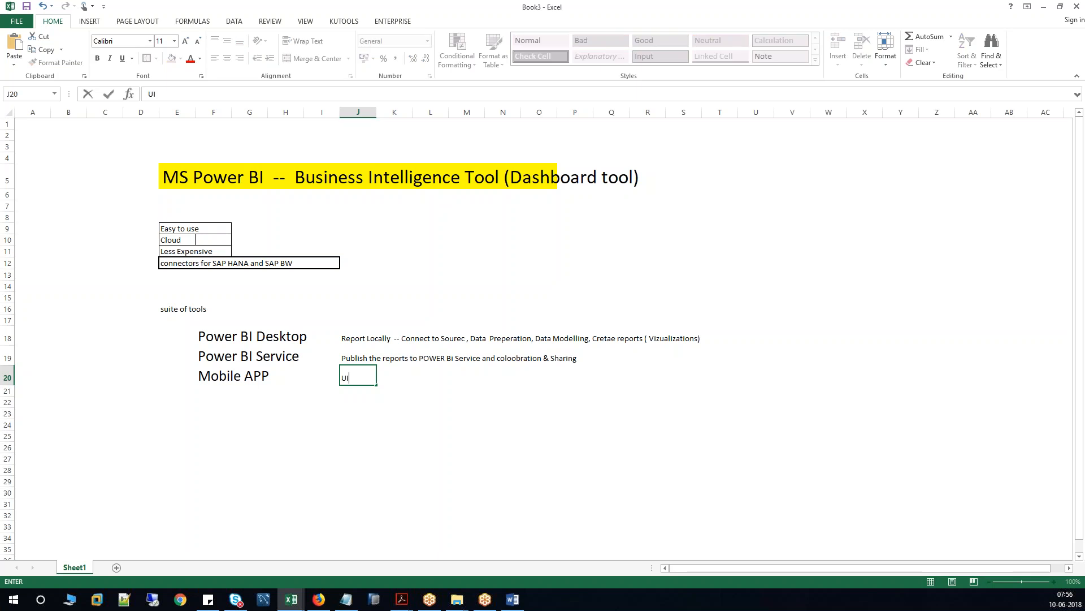
{"action": "type", "text": " reports can be access & DaSHB"}
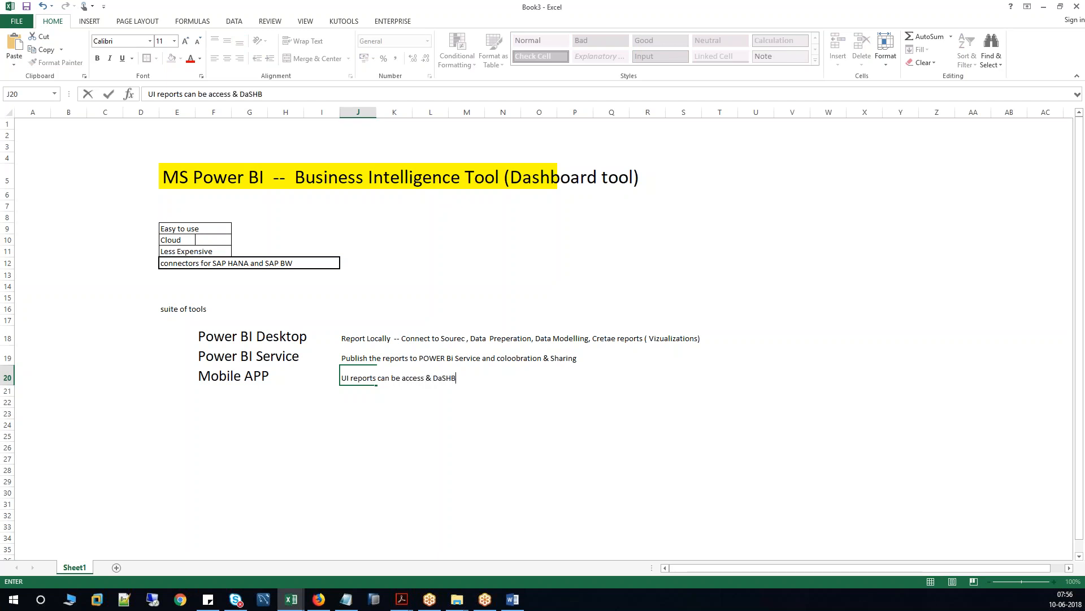
{"action": "type", "text": "OARDS CAN BE ACCE"}
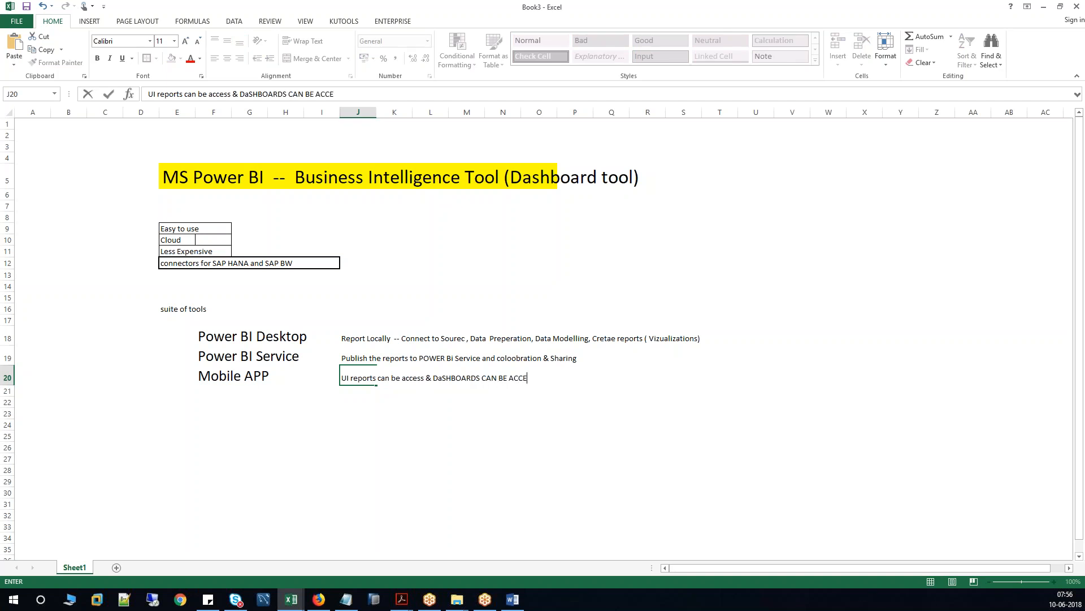
{"action": "type", "text": "SSED BY Mobile APP or b"}
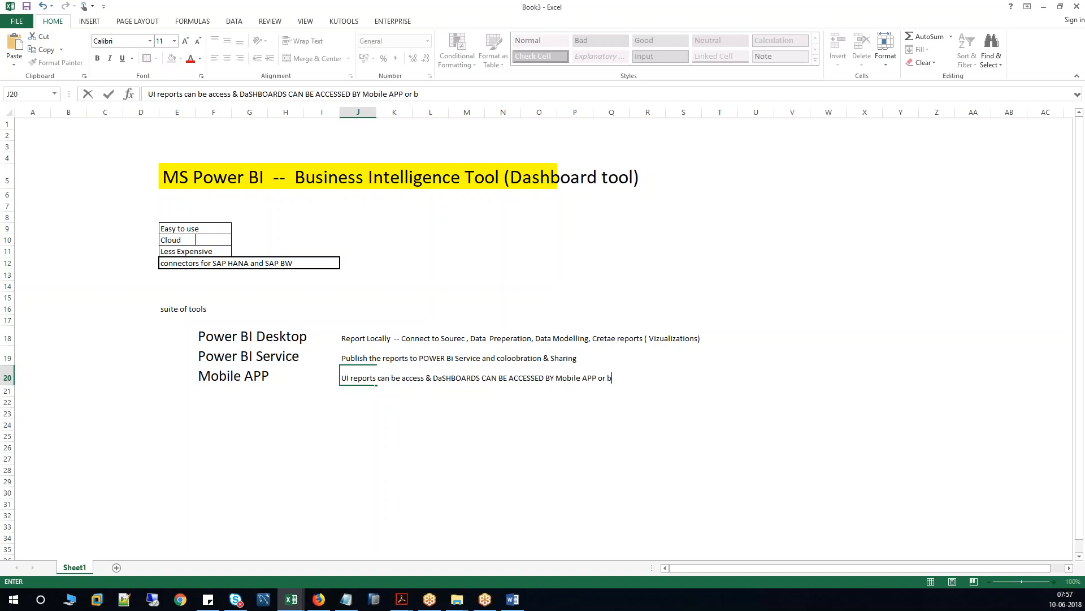
{"action": "type", "text": "rowser"}
{"action": "key", "text": "Return"}
{"action": "left_click", "coordinate": [232, 338]}
Frame the range D3:T22 with an Outside Borders outline.
{"action": "left_click_drag", "start_coordinate": [148, 146], "coordinate": [735, 402]}
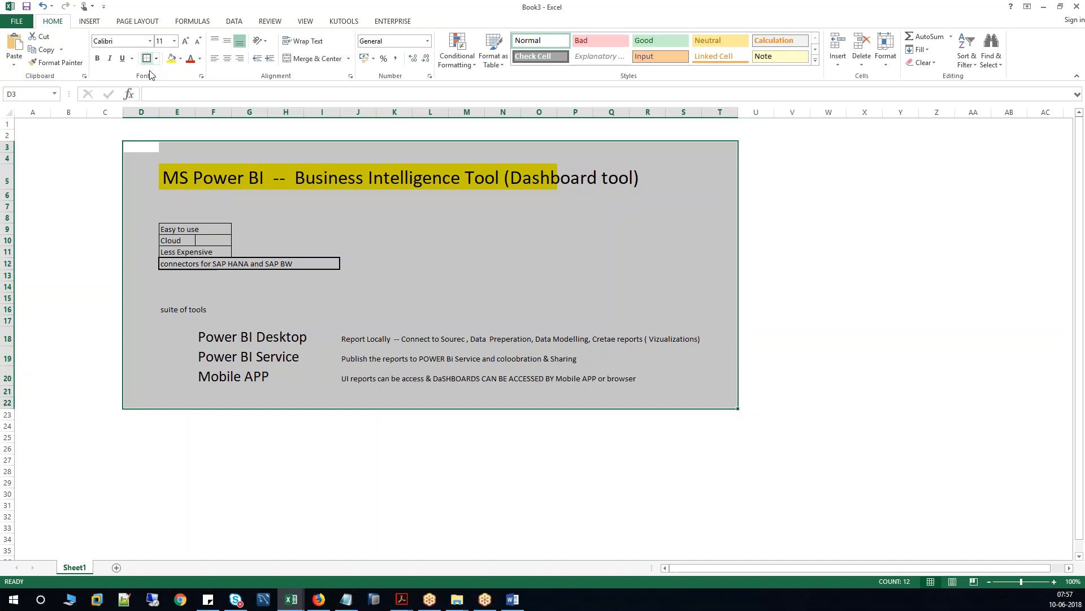
{"action": "left_click", "coordinate": [674, 391]}
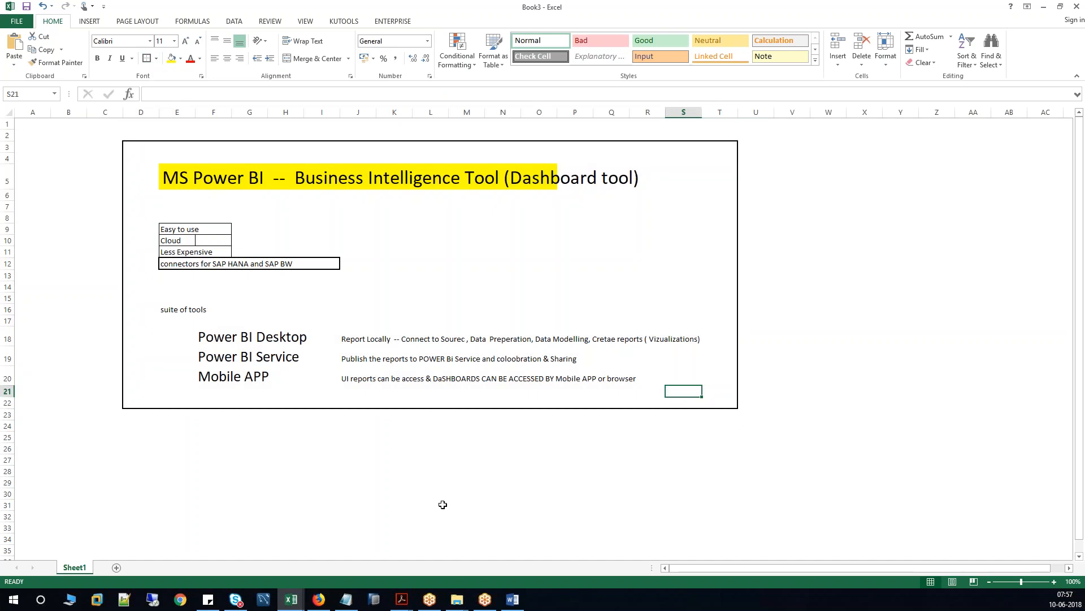
In the Word course document, fix 'Desoktop' to 'Desktop' in topic 3.
{"action": "mouse_move", "coordinate": [509, 603]}
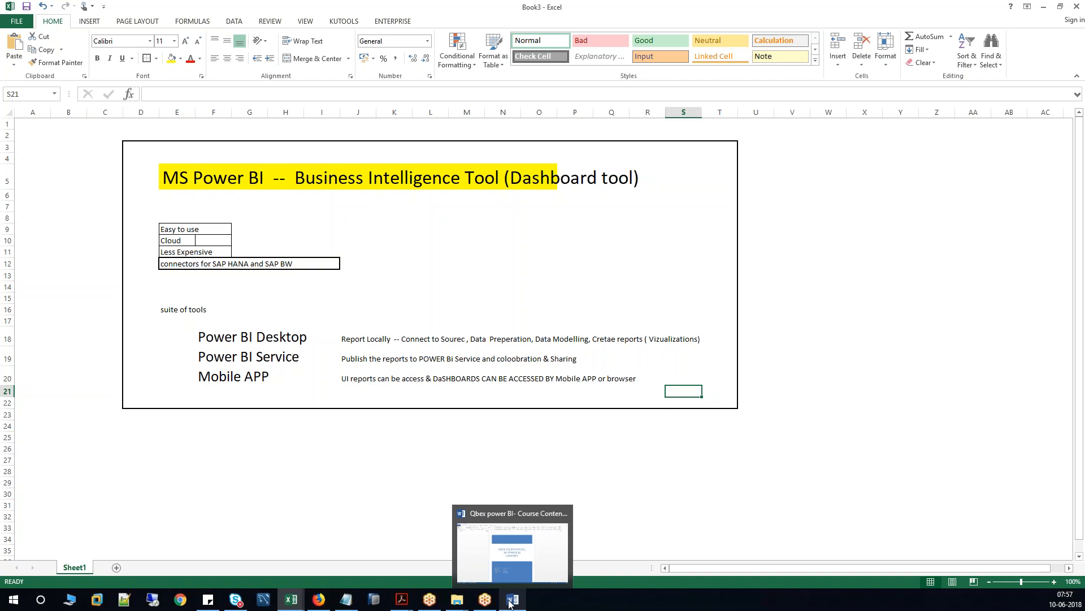
{"action": "left_click", "coordinate": [509, 603]}
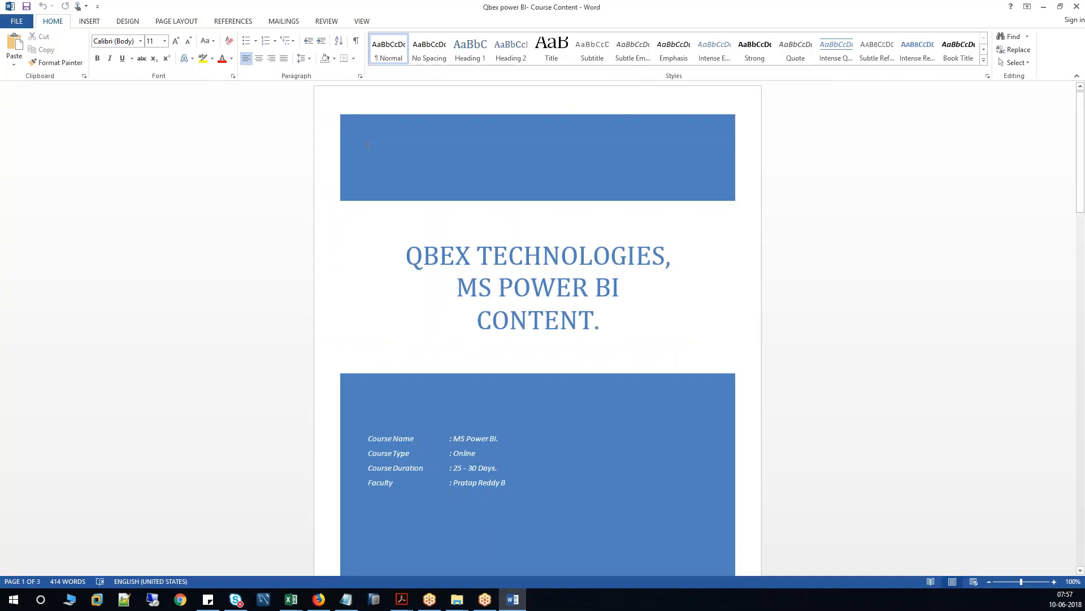
{"action": "scroll", "coordinate": [796, 380], "scroll_direction": "down", "scroll_amount": 15}
{"action": "scroll", "coordinate": [796, 381], "scroll_direction": "down", "scroll_amount": 3}
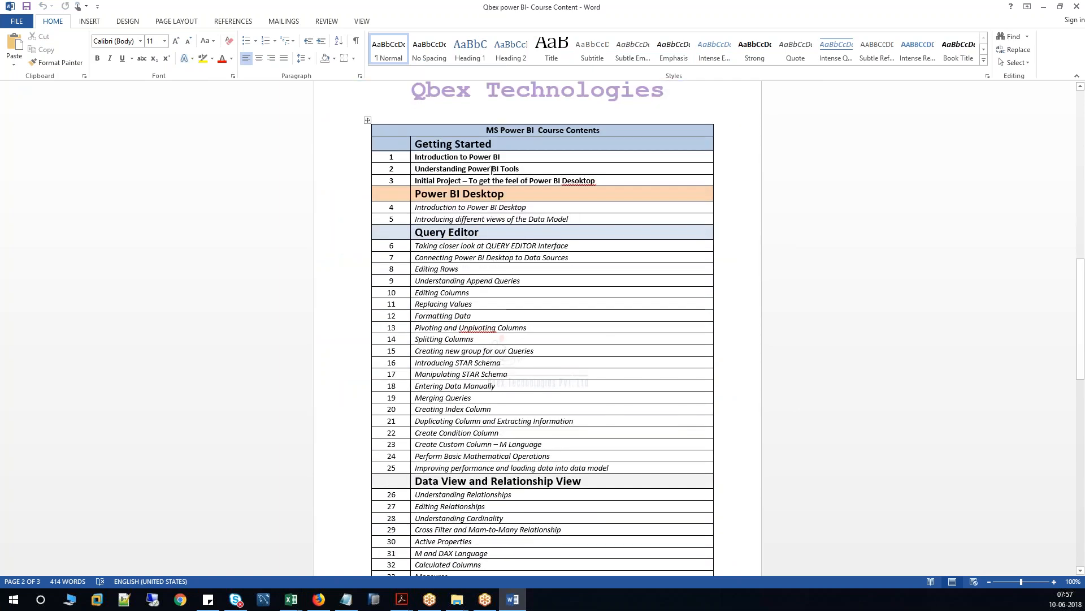
{"action": "left_click_drag", "start_coordinate": [420, 154], "coordinate": [533, 183]}
{"action": "left_click", "coordinate": [533, 182]}
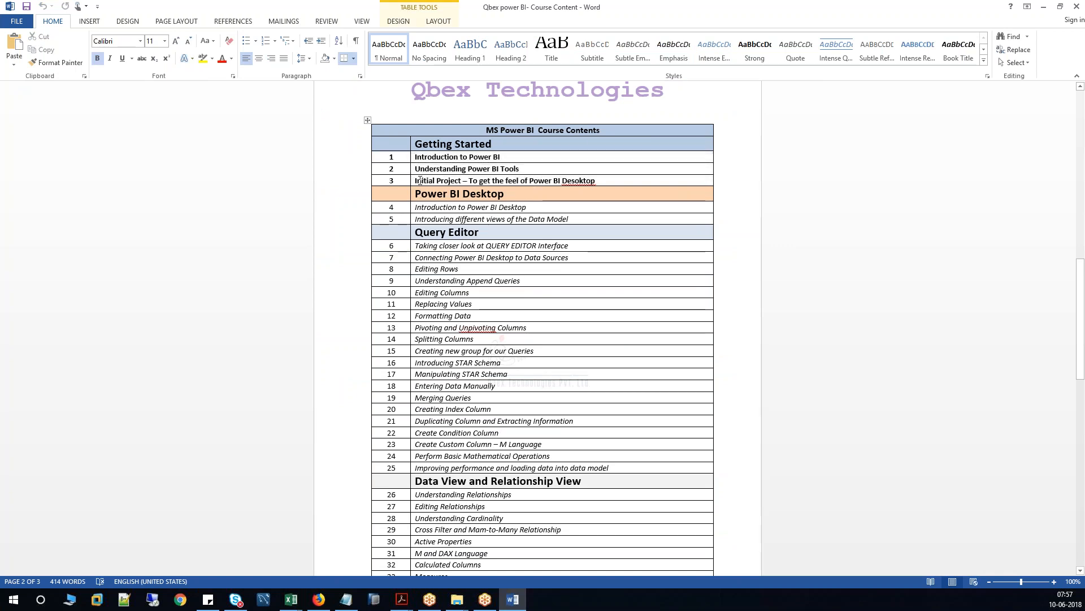
{"action": "left_click_drag", "start_coordinate": [417, 180], "coordinate": [598, 183]}
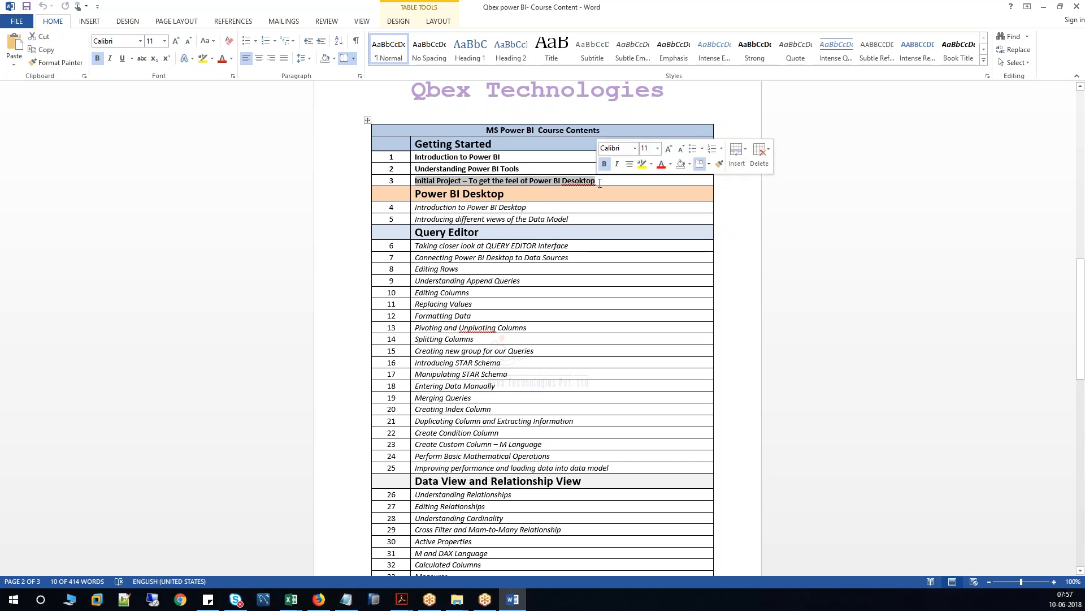
{"action": "left_click", "coordinate": [602, 181]}
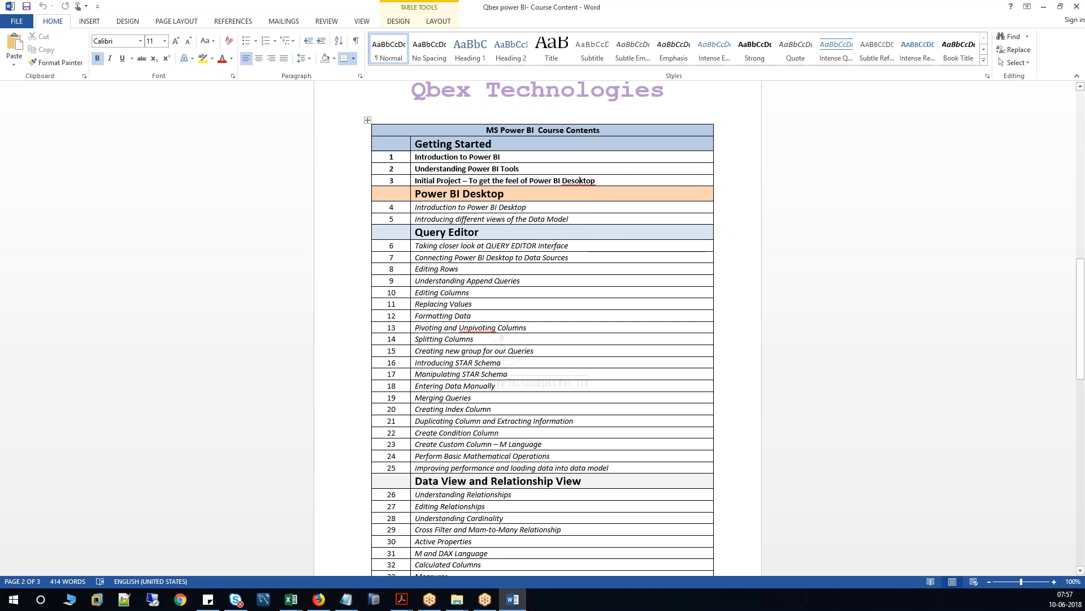
{"action": "left_click", "coordinate": [579, 180]}
{"action": "key", "text": "BackSpace"}
Review the Power BI Desktop, Data Model, Query Editor and Data View headings further down.
{"action": "left_click_drag", "start_coordinate": [412, 193], "coordinate": [505, 194]}
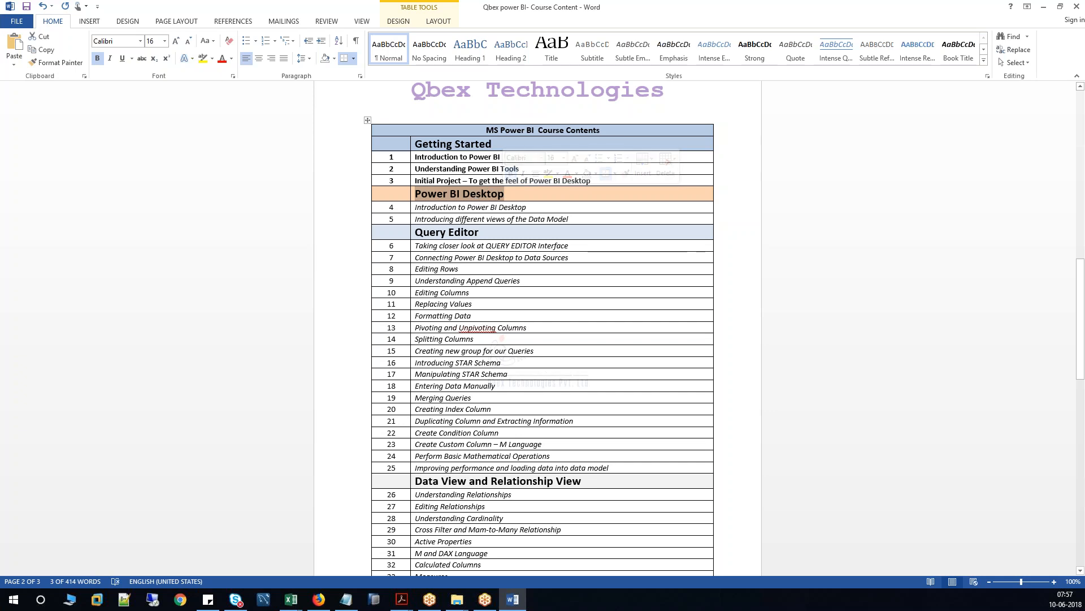
{"action": "left_click", "coordinate": [462, 208]}
{"action": "left_click_drag", "start_coordinate": [461, 208], "coordinate": [526, 208]}
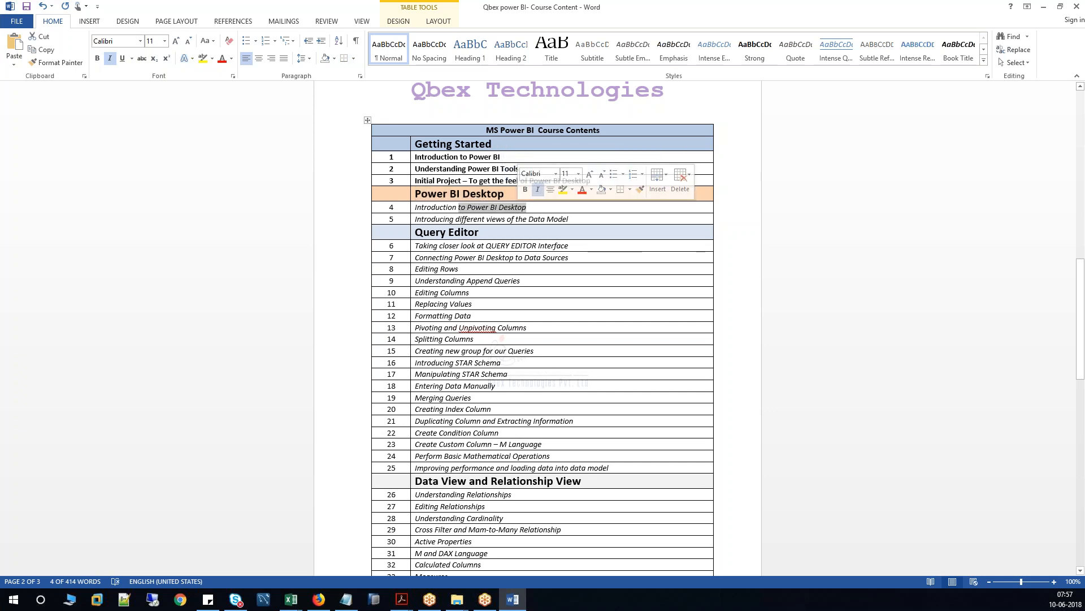
{"action": "scroll", "coordinate": [527, 208], "scroll_direction": "down", "scroll_amount": 2}
{"action": "left_click_drag", "start_coordinate": [442, 164], "coordinate": [571, 164]}
{"action": "scroll", "coordinate": [428, 122], "scroll_direction": "down", "scroll_amount": 2}
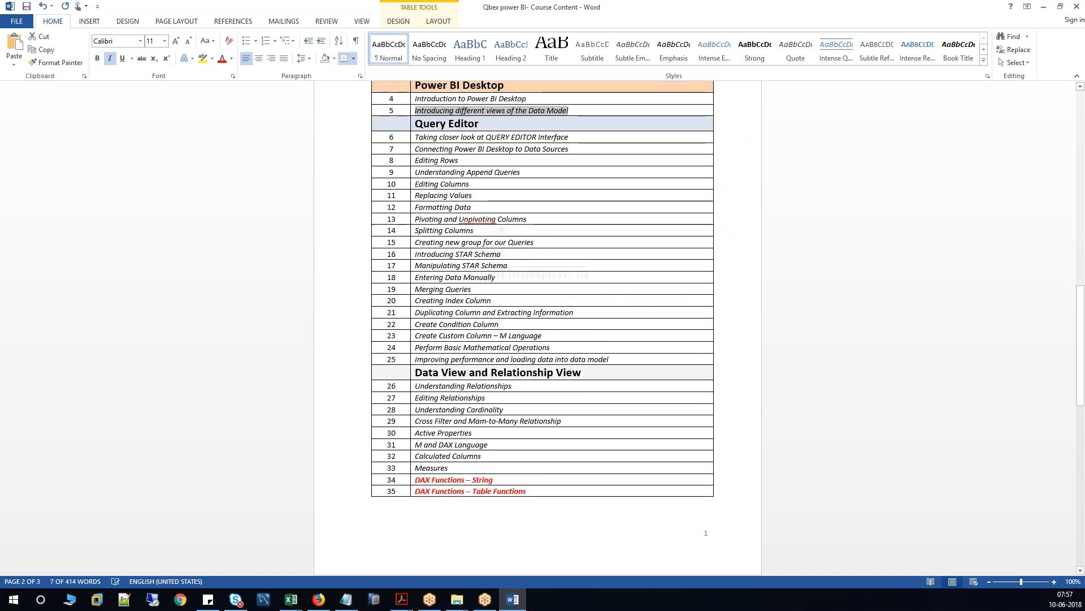
{"action": "left_click_drag", "start_coordinate": [418, 122], "coordinate": [479, 124]}
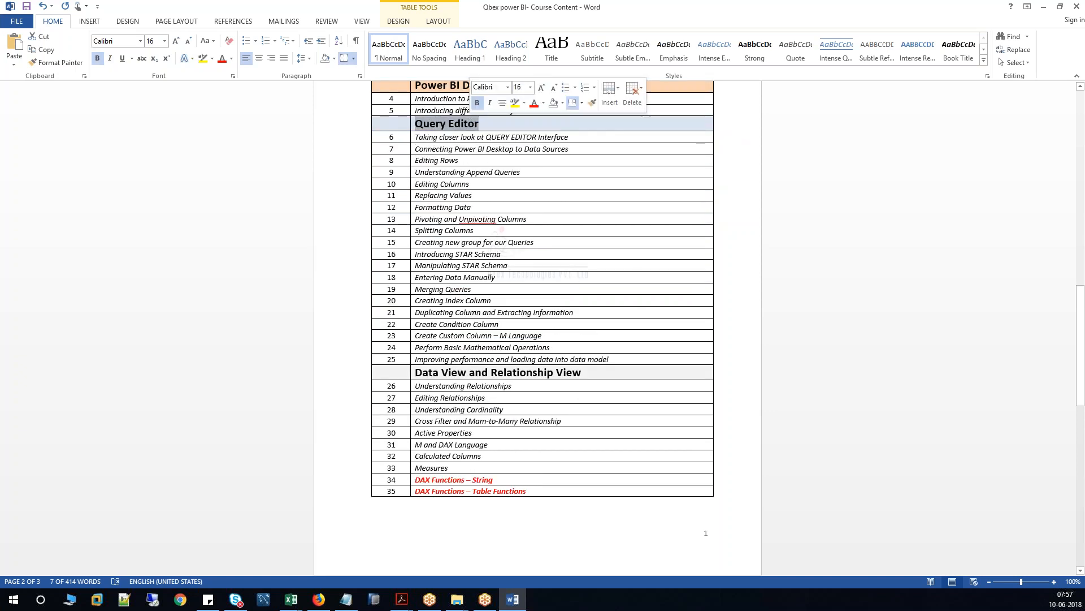
{"action": "scroll", "coordinate": [481, 339], "scroll_direction": "down", "scroll_amount": 7}
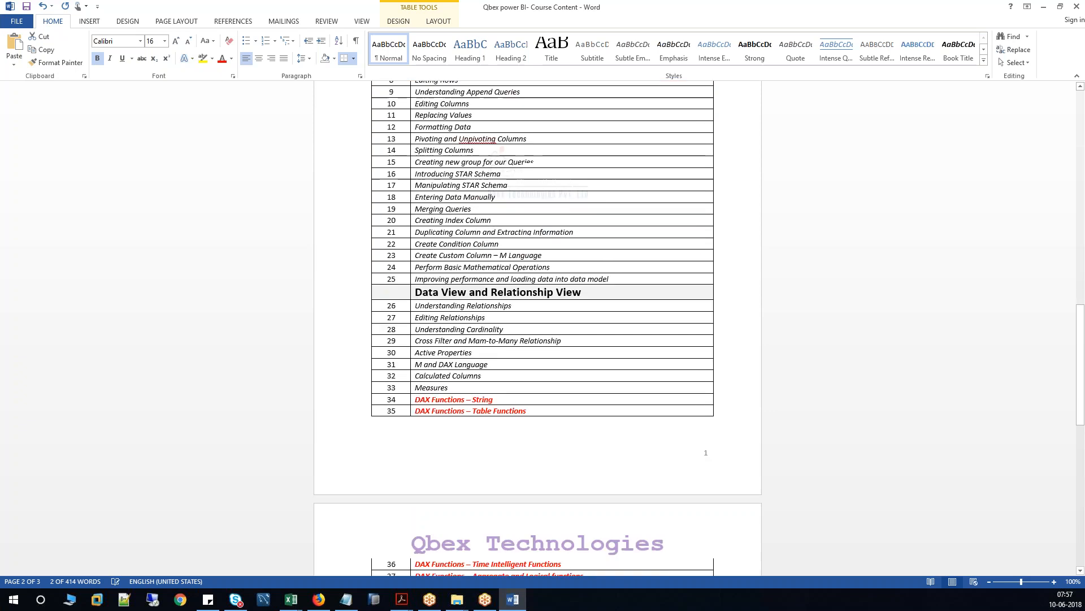
{"action": "left_click_drag", "start_coordinate": [420, 181], "coordinate": [582, 182]}
Append '(Modelling)' to the Data View and Relationship View heading.
{"action": "left_click", "coordinate": [582, 183]}
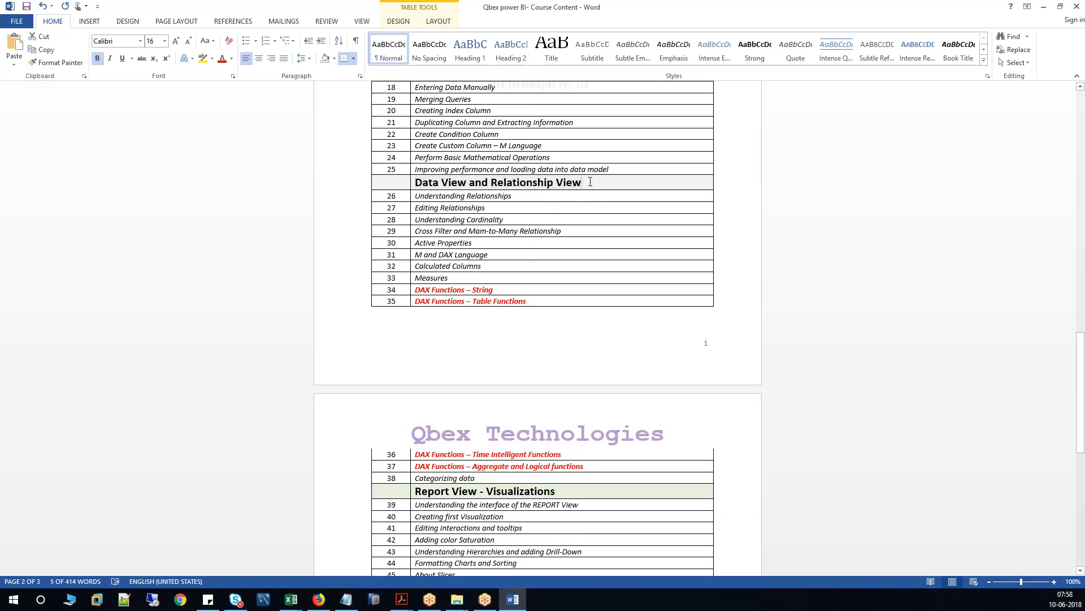
{"action": "type", "text": "("}
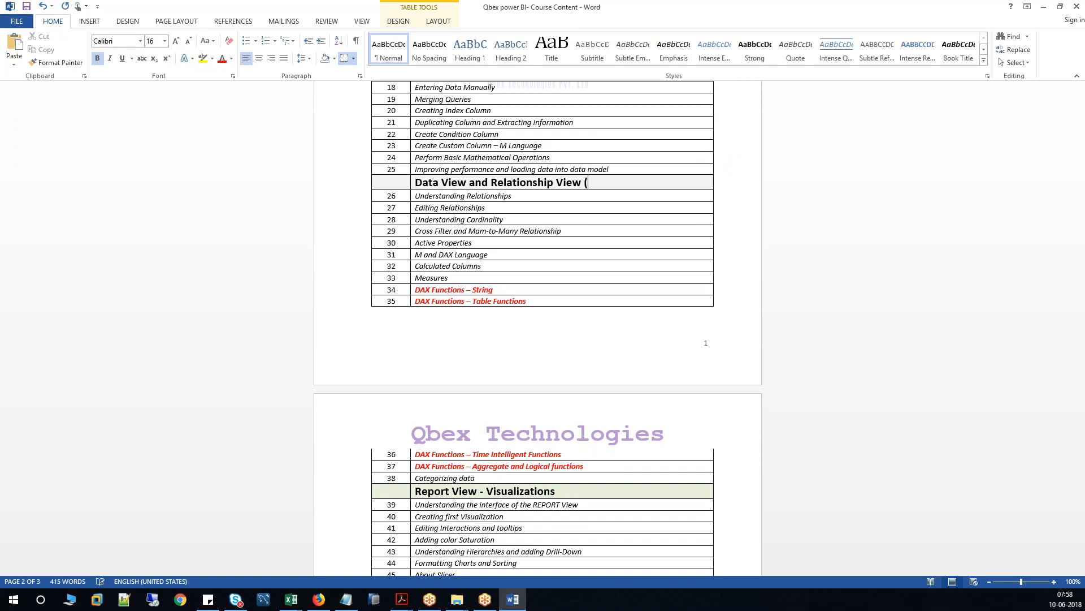
{"action": "type", "text": "Modelling)"}
{"action": "left_click", "coordinate": [483, 265]}
Highlight the DAX Functions topics 34 to 37, then return to Excel's Book3.
{"action": "scroll", "coordinate": [482, 265], "scroll_direction": "down", "scroll_amount": 3}
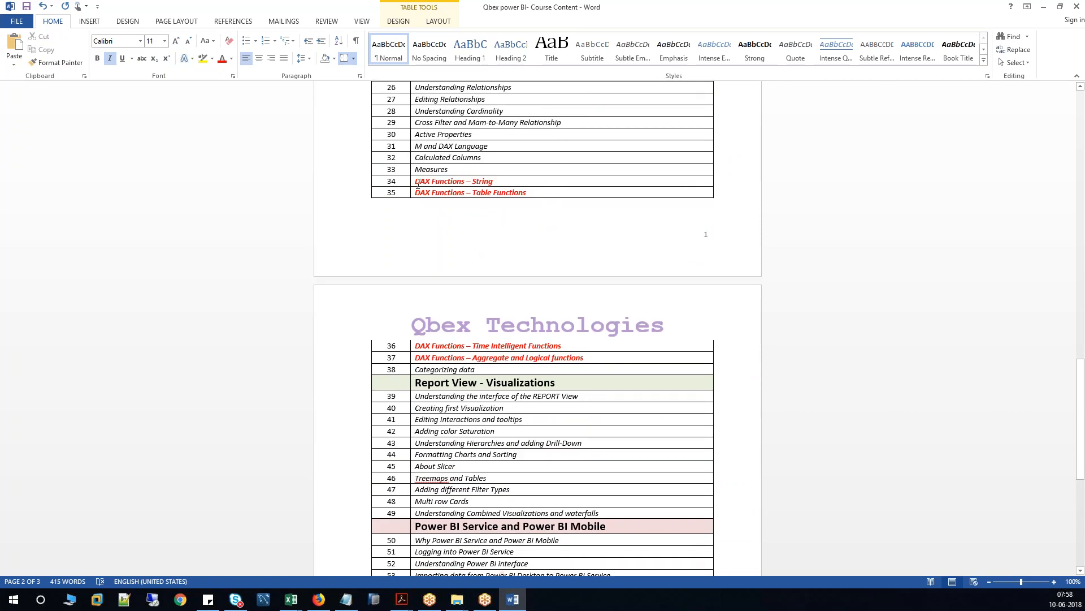
{"action": "left_click_drag", "start_coordinate": [418, 184], "coordinate": [588, 358]}
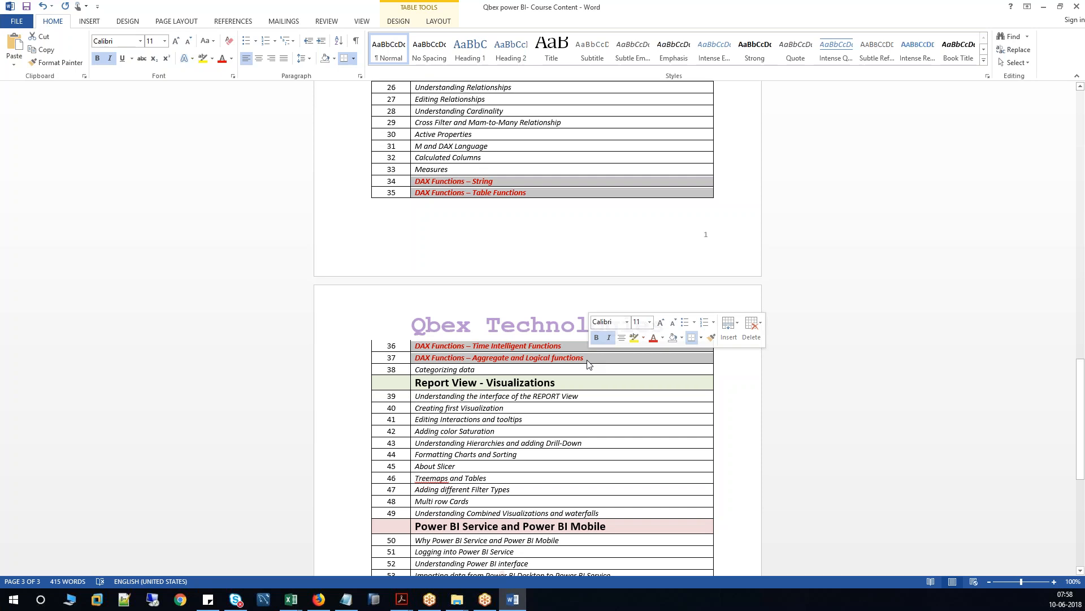
{"action": "left_click", "coordinate": [294, 599]}
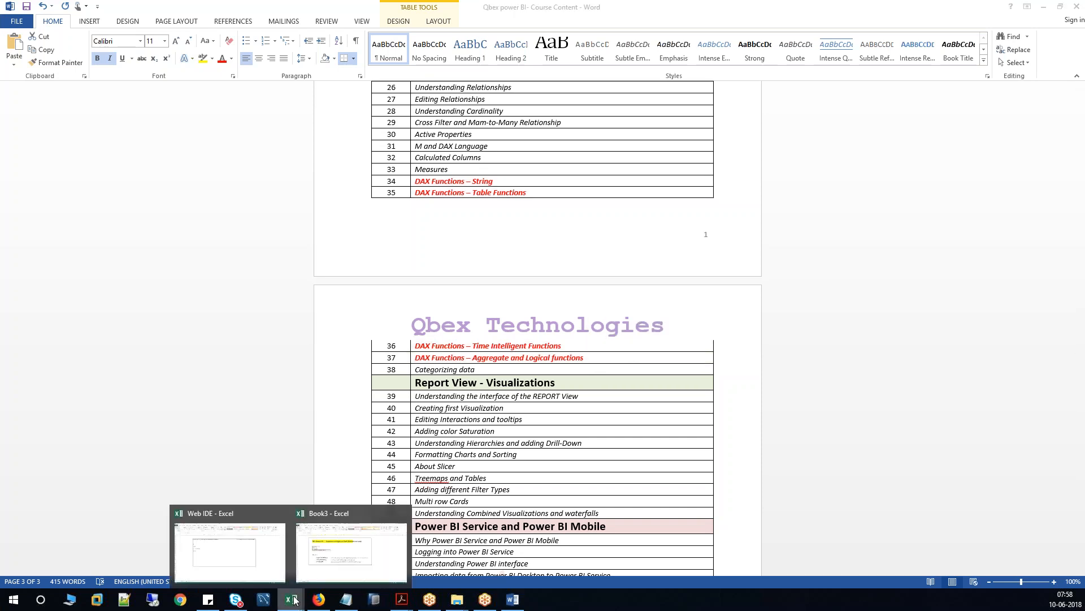
{"action": "left_click", "coordinate": [329, 572]}
Enter 10 in N27 and 20 in N28 of Book3.
{"action": "left_click", "coordinate": [334, 473]}
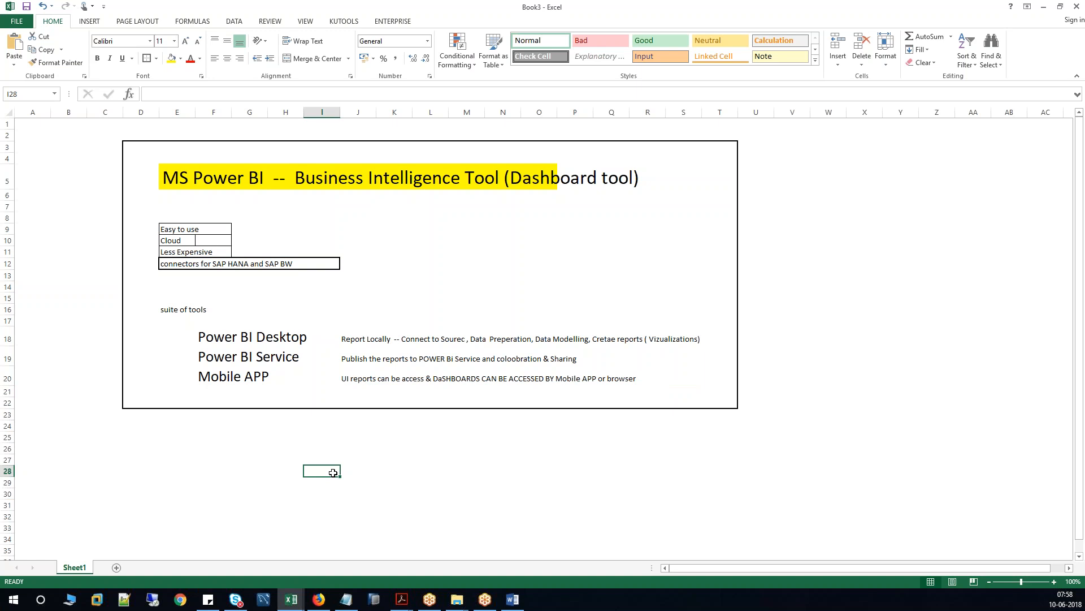
{"action": "left_click", "coordinate": [180, 91]}
{"action": "left_click", "coordinate": [514, 458]}
{"action": "type", "text": "10"}
{"action": "key", "text": "ctrl+Return"}
{"action": "key", "text": "Return"}
{"action": "type", "text": "20"}
Total them in P28 with =SUM(N27,N28) to show 30, then go back to Word.
{"action": "left_click", "coordinate": [581, 472]}
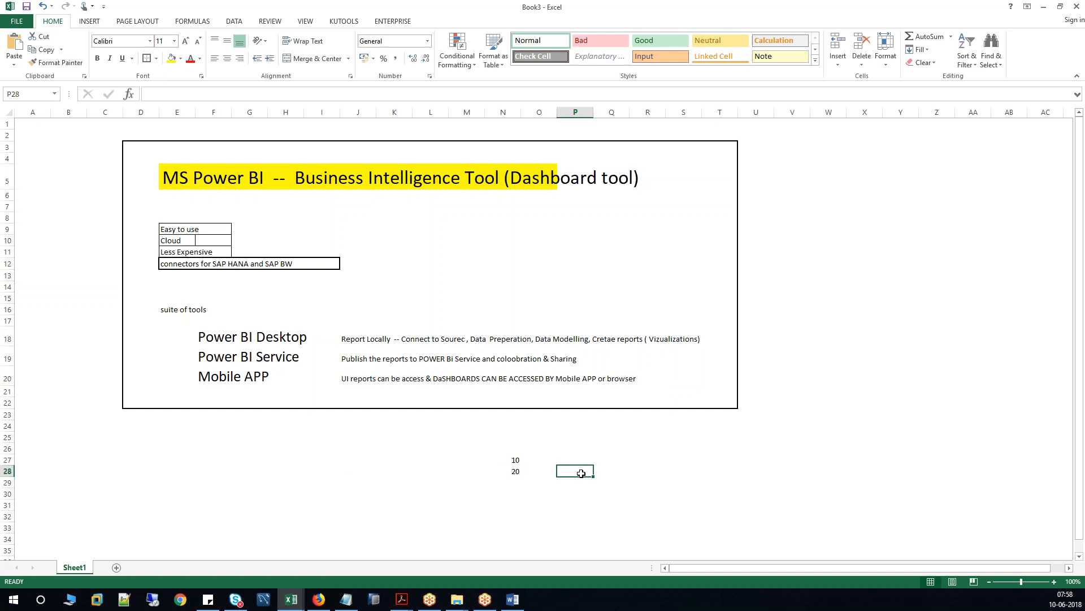
{"action": "type", "text": "=sum("}
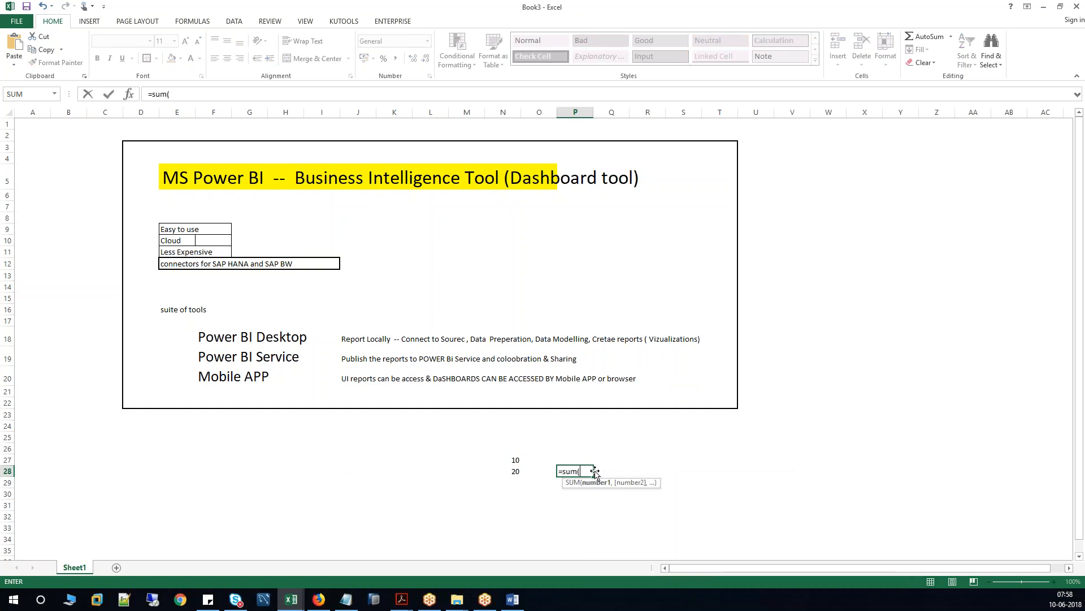
{"action": "left_click", "coordinate": [178, 95]}
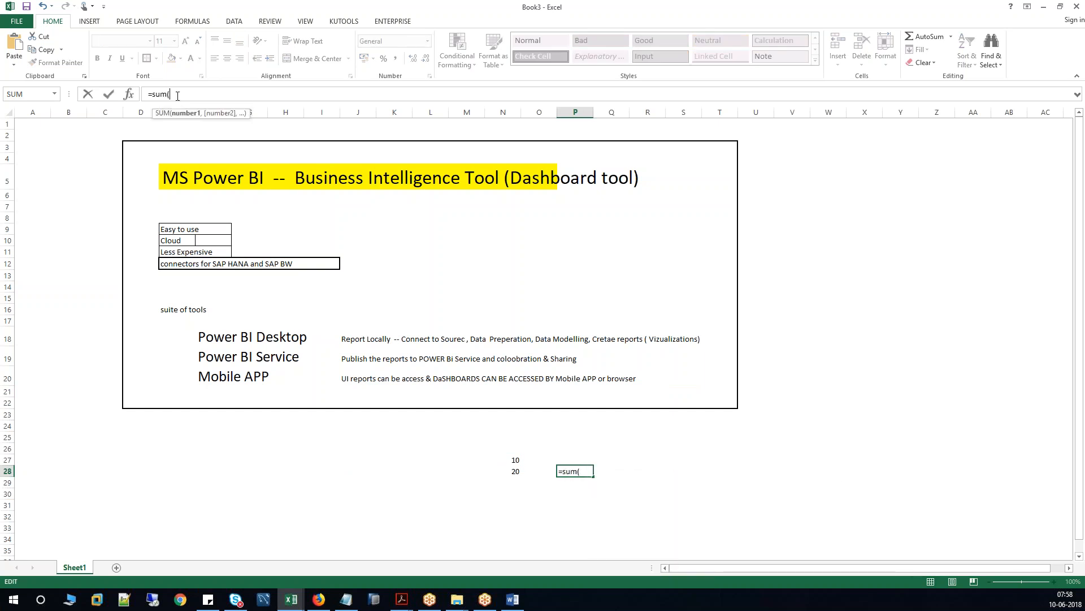
{"action": "left_click", "coordinate": [516, 461]}
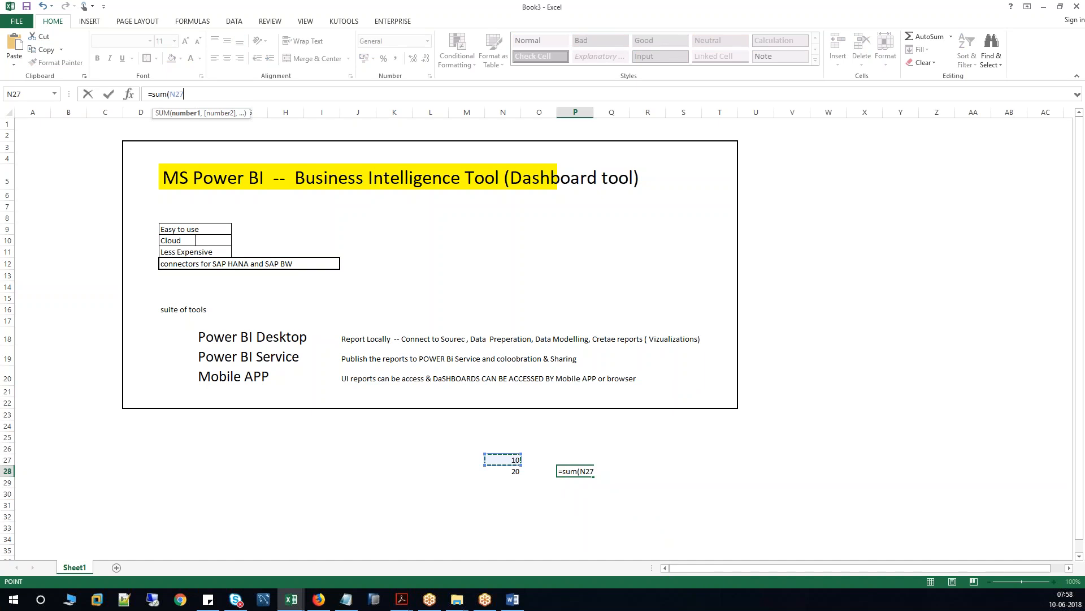
{"action": "key", "text": "F2"}
{"action": "type", "text": ","}
{"action": "left_click", "coordinate": [510, 473]}
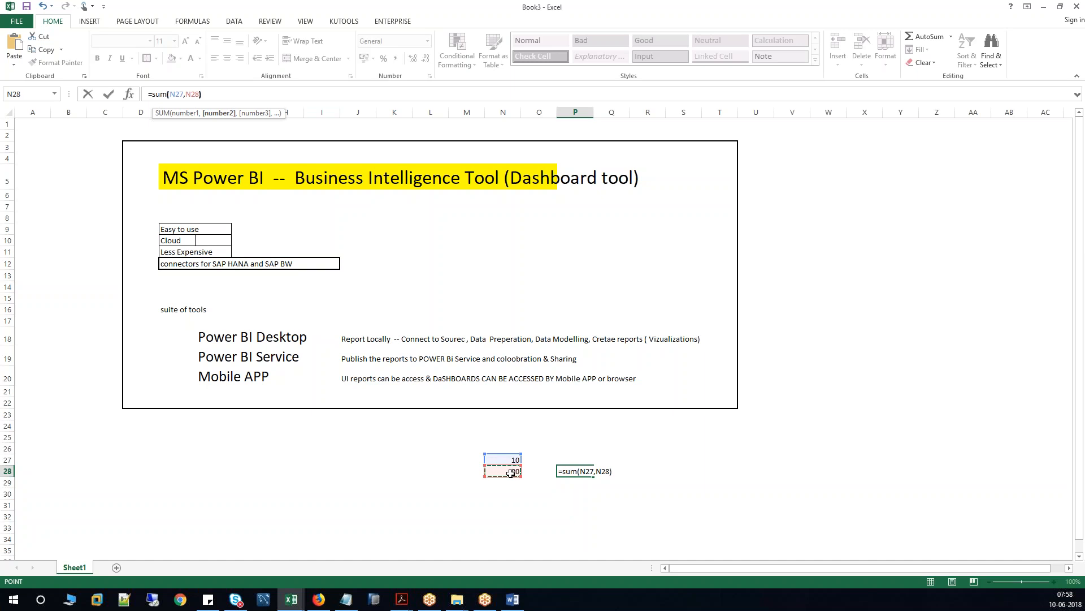
{"action": "key", "text": "Return"}
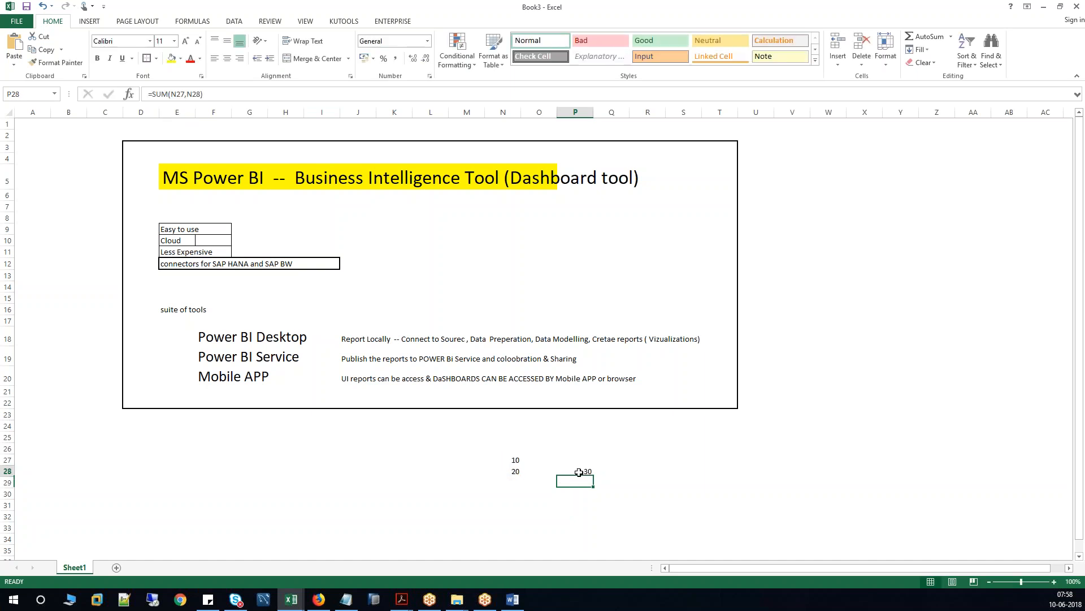
{"action": "left_click", "coordinate": [515, 600]}
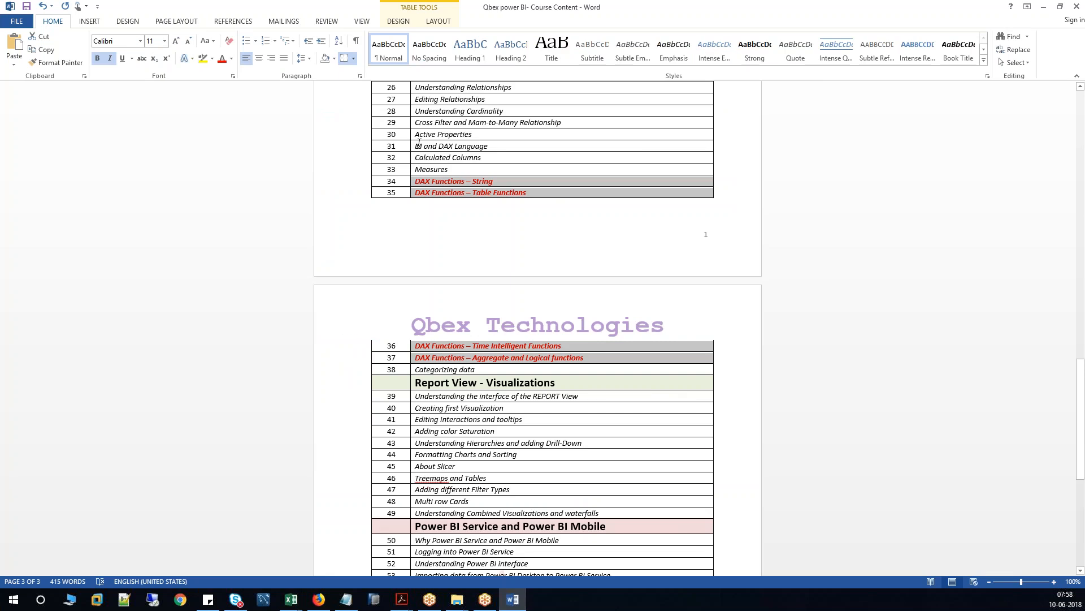
{"action": "left_click_drag", "start_coordinate": [419, 144], "coordinate": [491, 147]}
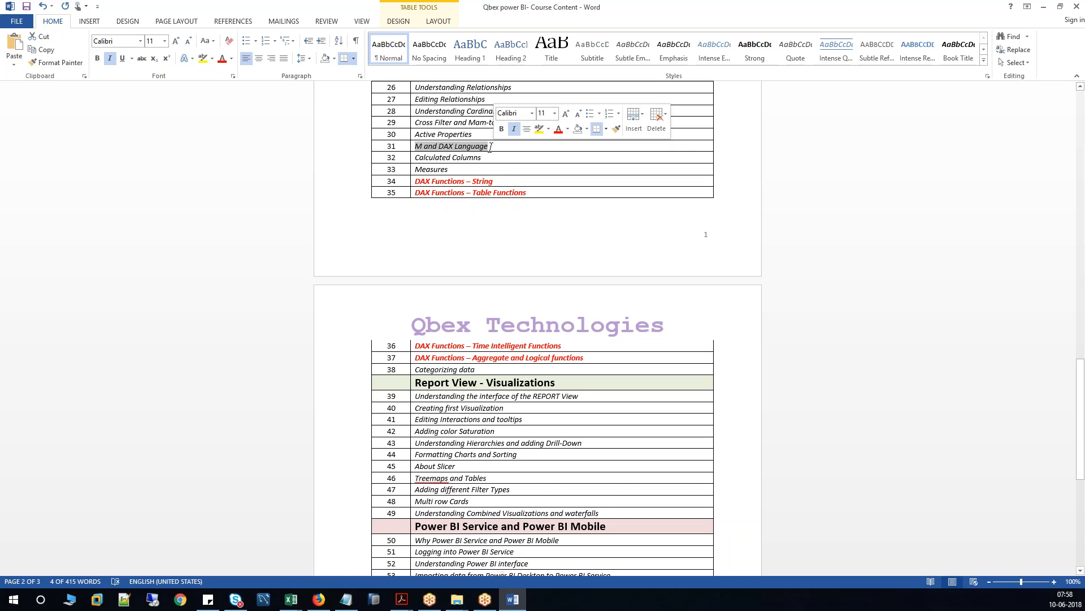
{"action": "left_click", "coordinate": [417, 147]}
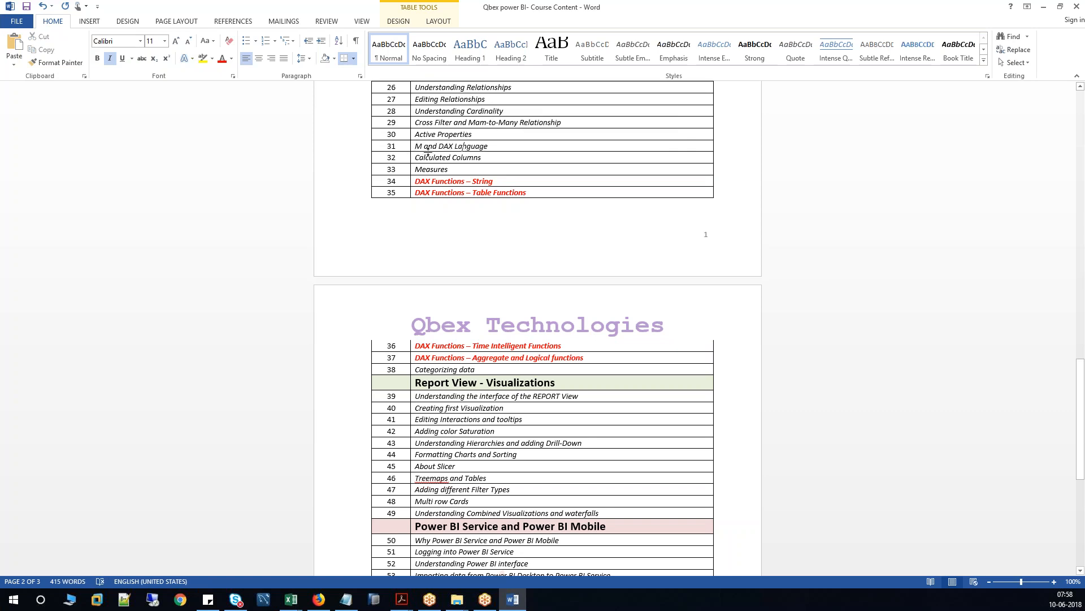
{"action": "left_click_drag", "start_coordinate": [441, 146], "coordinate": [488, 146]}
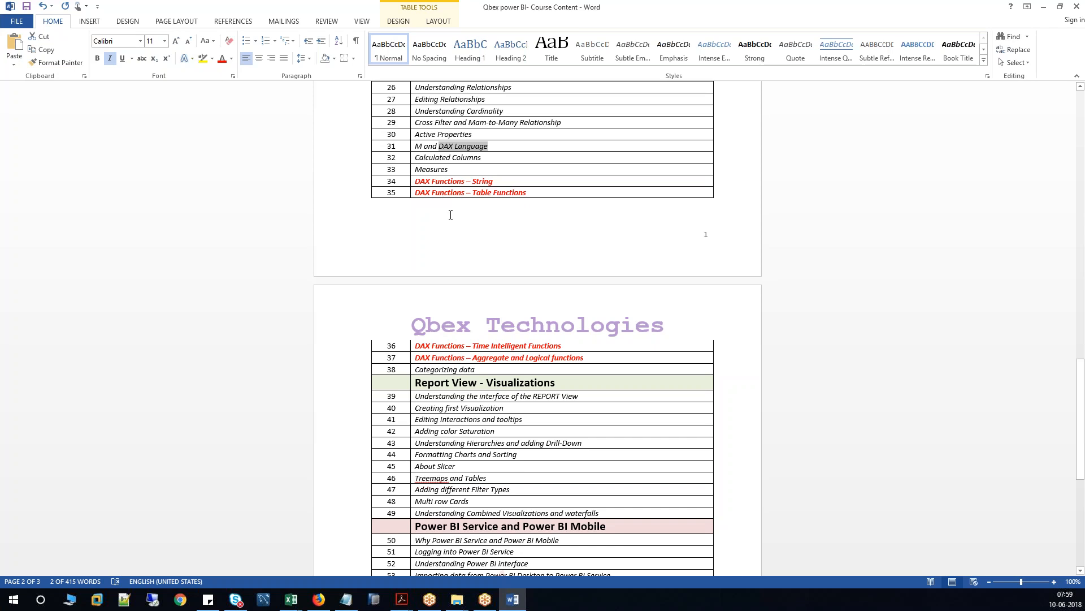
{"action": "scroll", "coordinate": [476, 275], "scroll_direction": "down", "scroll_amount": 1}
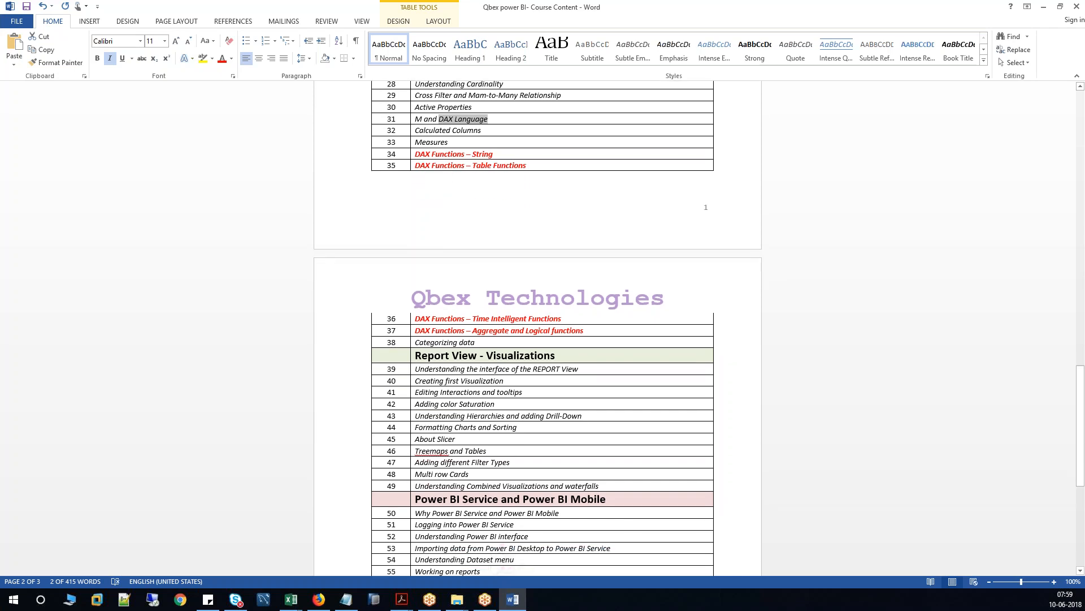
{"action": "left_click_drag", "start_coordinate": [419, 151], "coordinate": [570, 328]}
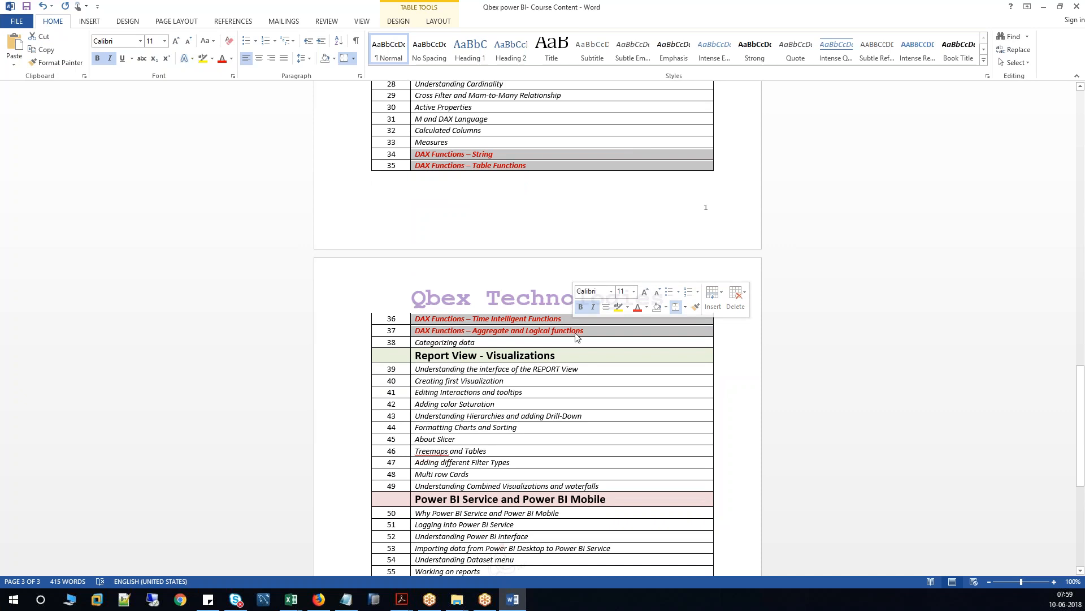
{"action": "scroll", "coordinate": [522, 329], "scroll_direction": "down", "scroll_amount": 1}
{"action": "left_click_drag", "start_coordinate": [478, 316], "coordinate": [415, 316]}
{"action": "scroll", "coordinate": [416, 316], "scroll_direction": "down", "scroll_amount": 3}
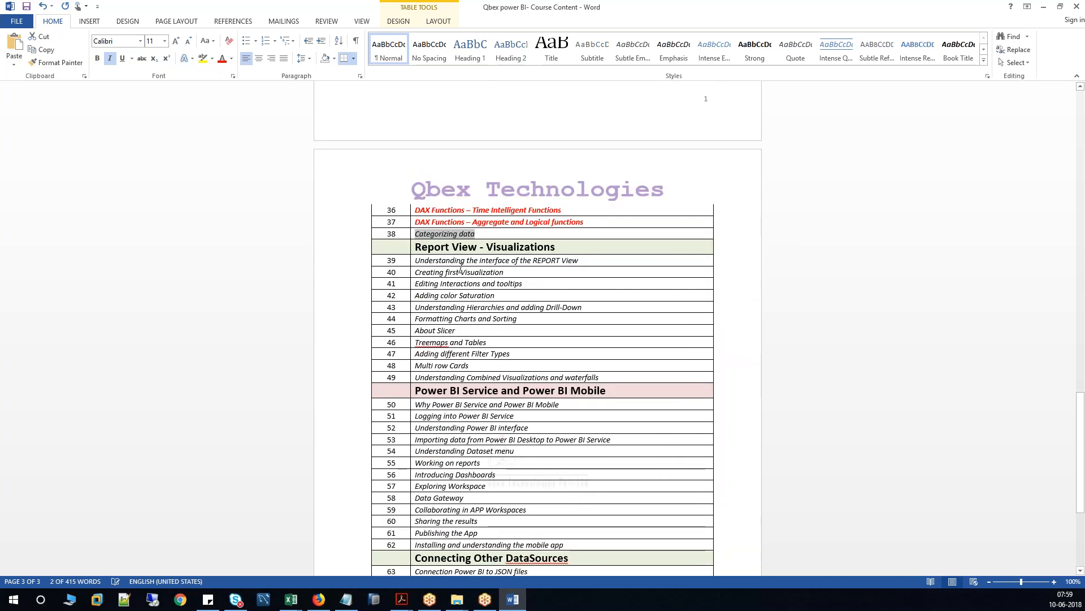
{"action": "left_click_drag", "start_coordinate": [419, 247], "coordinate": [555, 247]}
{"action": "scroll", "coordinate": [533, 247], "scroll_direction": "down", "scroll_amount": 2}
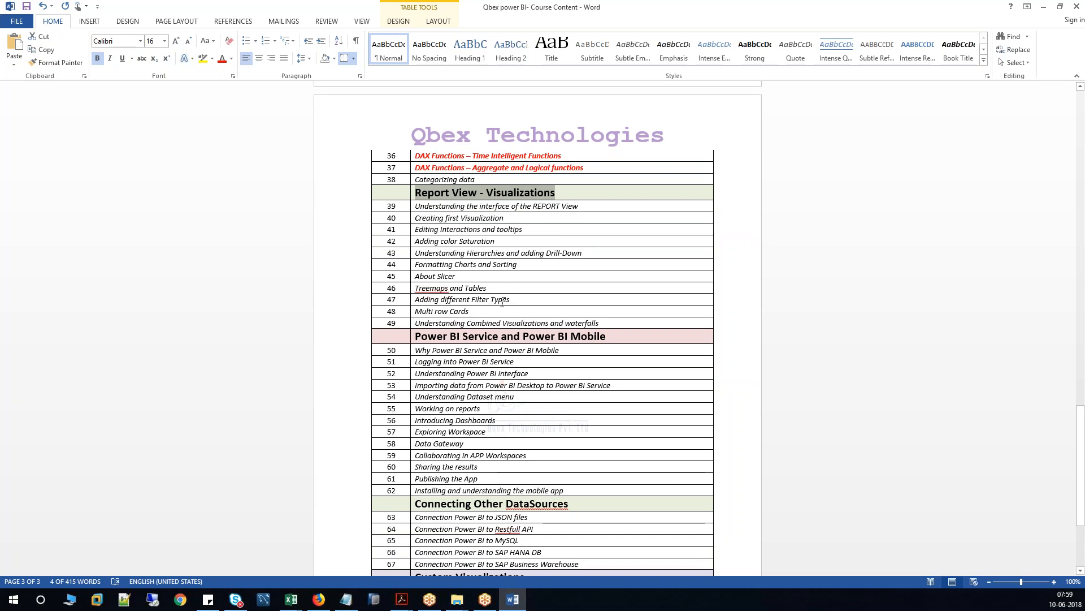
{"action": "scroll", "coordinate": [463, 276], "scroll_direction": "down", "scroll_amount": 4}
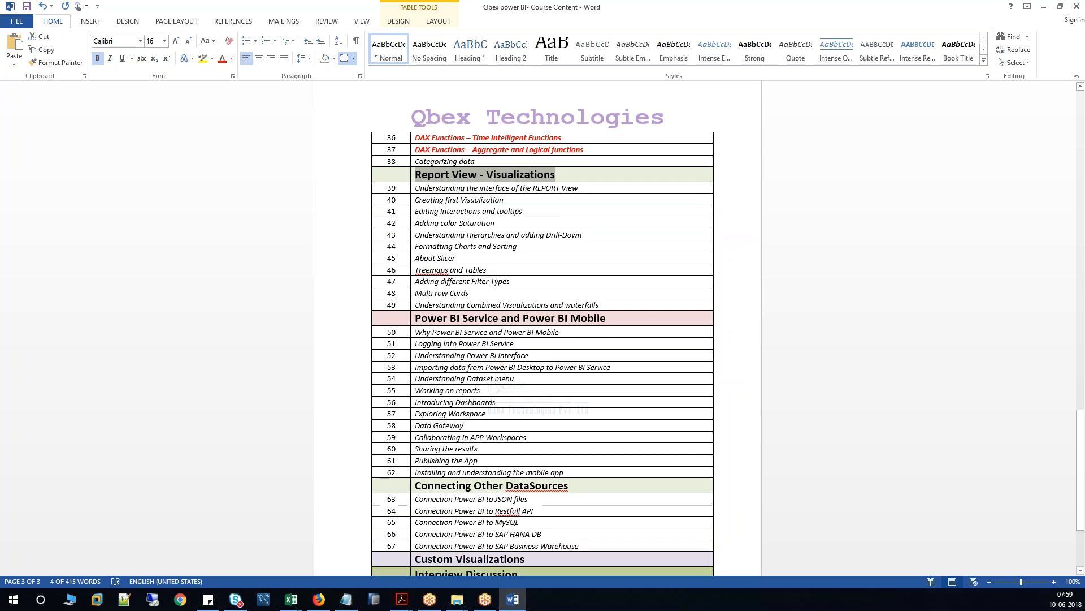
{"action": "left_click_drag", "start_coordinate": [416, 227], "coordinate": [611, 226]}
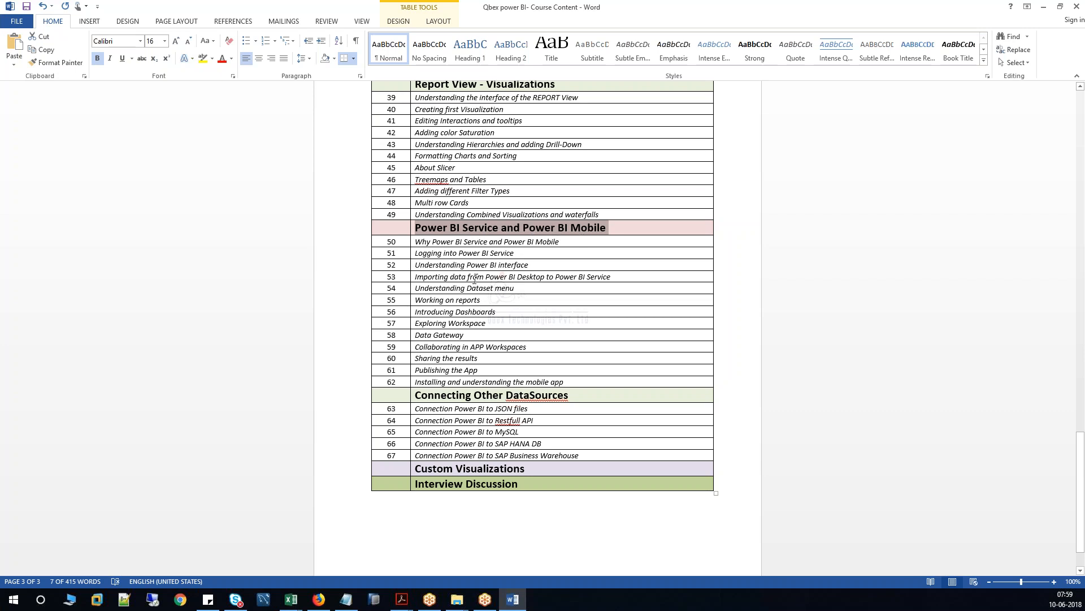
{"action": "left_click_drag", "start_coordinate": [438, 346], "coordinate": [527, 347]}
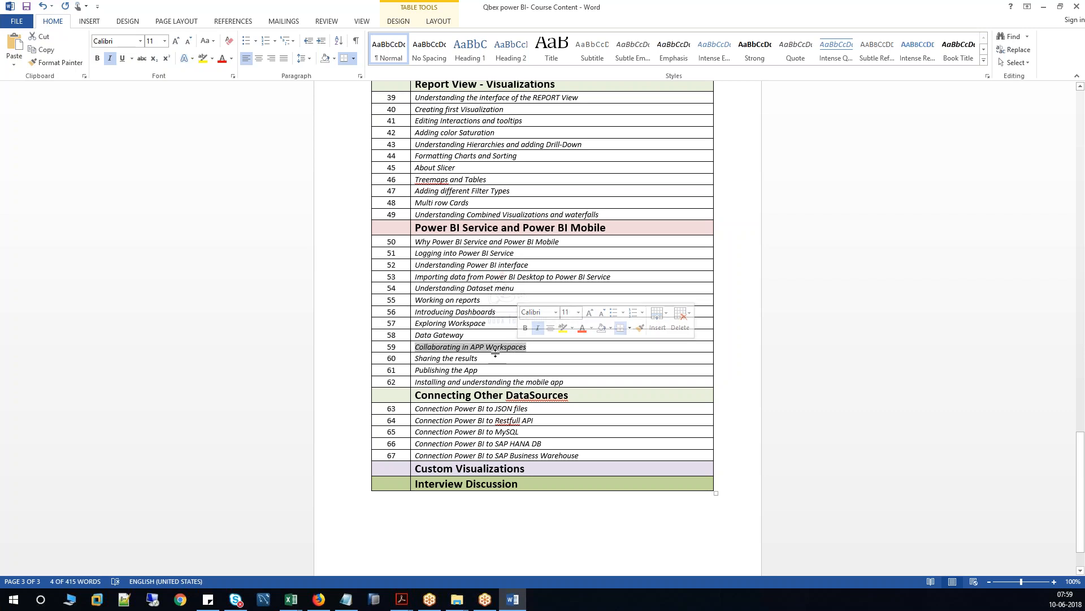
{"action": "left_click_drag", "start_coordinate": [493, 356], "coordinate": [484, 371]}
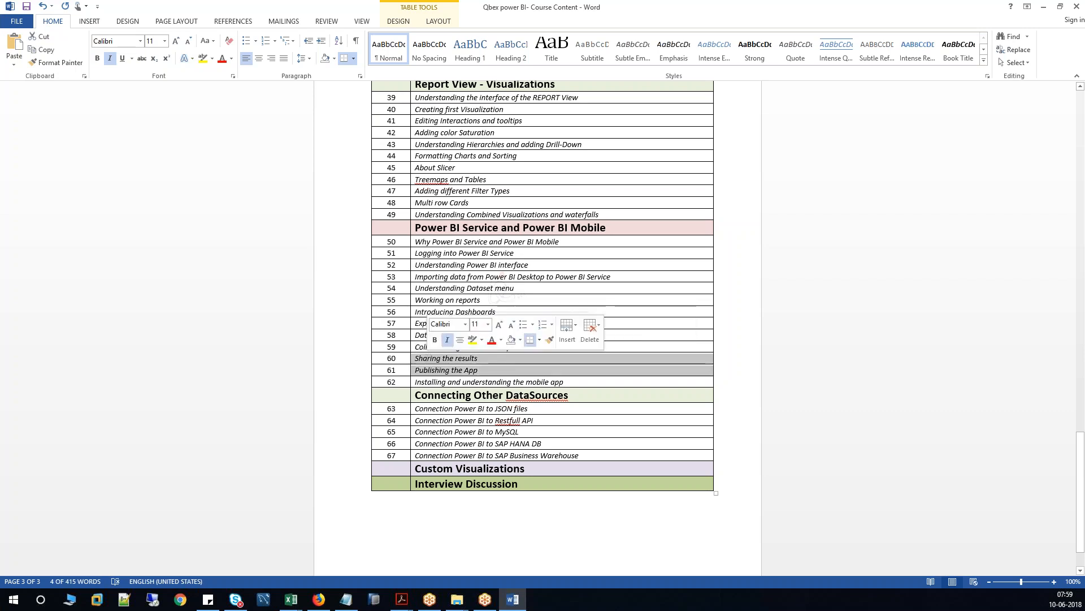
{"action": "left_click", "coordinate": [506, 300]}
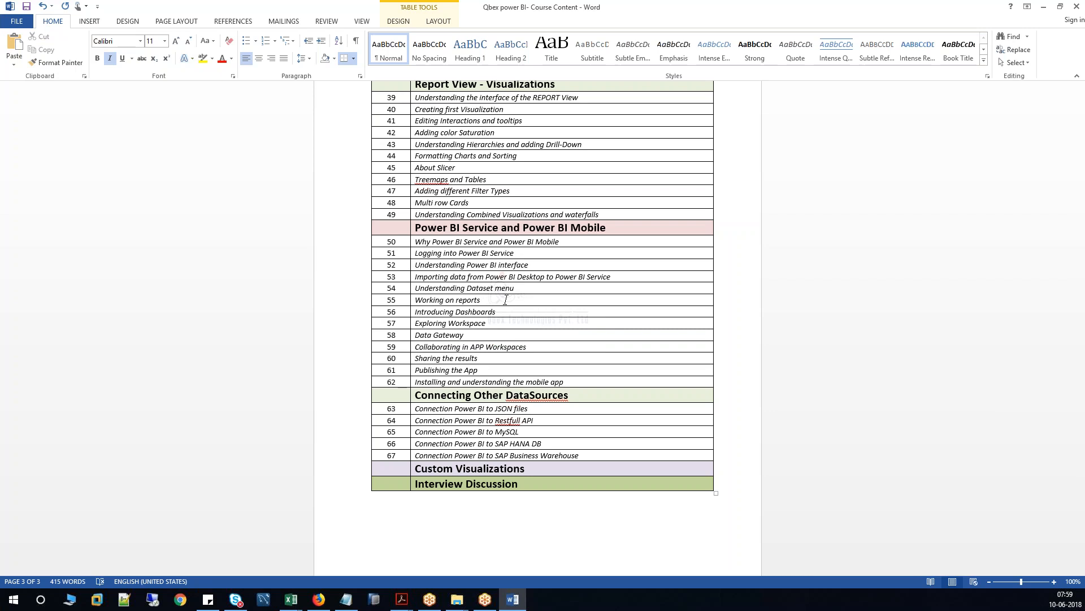
{"action": "left_click_drag", "start_coordinate": [614, 228], "coordinate": [413, 227]}
{"action": "scroll", "coordinate": [542, 317], "scroll_direction": "down", "scroll_amount": 1}
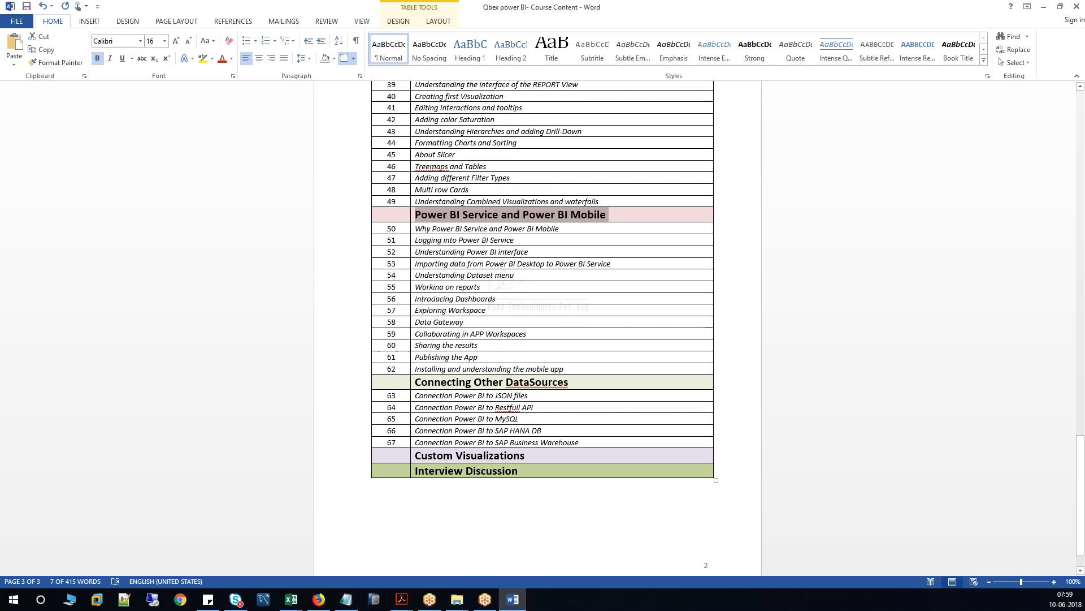
{"action": "scroll", "coordinate": [469, 346], "scroll_direction": "down", "scroll_amount": 1}
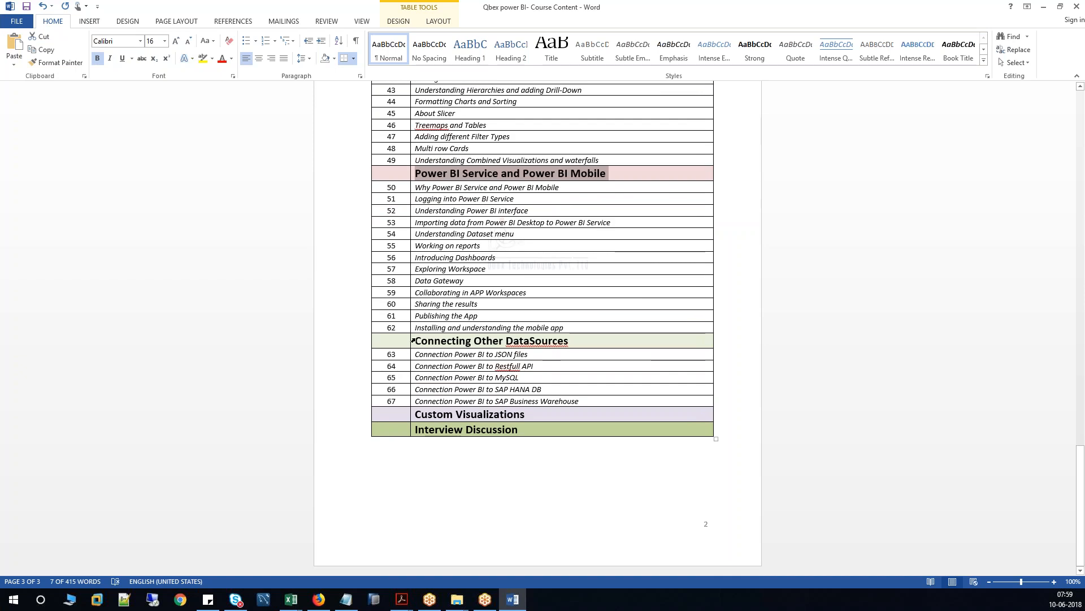
{"action": "scroll", "coordinate": [497, 269], "scroll_direction": "up", "scroll_amount": 12}
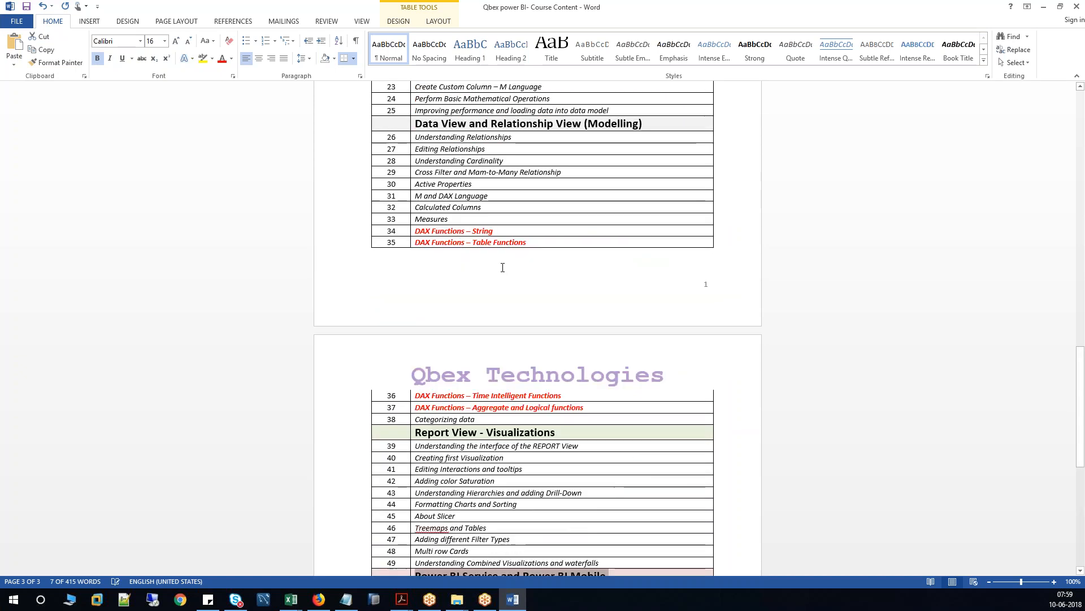
{"action": "scroll", "coordinate": [502, 266], "scroll_direction": "up", "scroll_amount": 7}
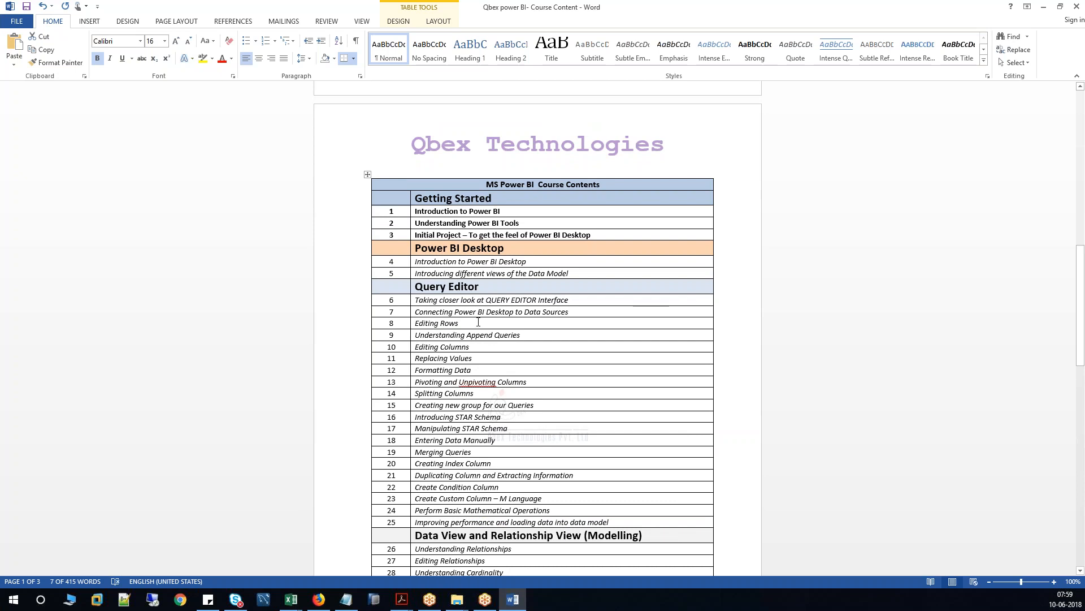
{"action": "scroll", "coordinate": [478, 321], "scroll_direction": "down", "scroll_amount": 18}
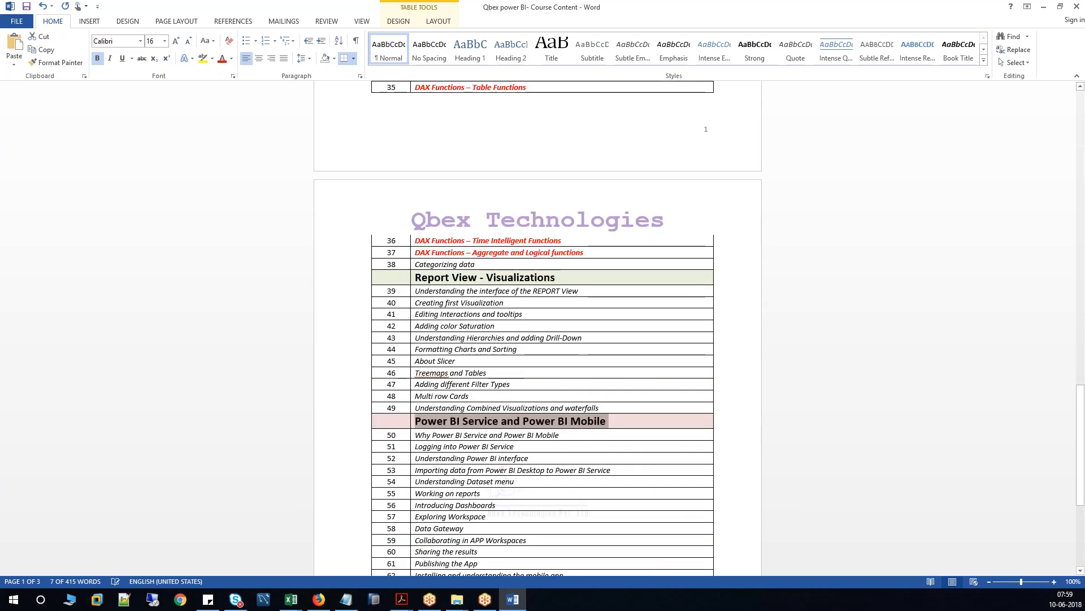
{"action": "scroll", "coordinate": [543, 323], "scroll_direction": "down", "scroll_amount": 1}
{"action": "left_click", "coordinate": [470, 353]}
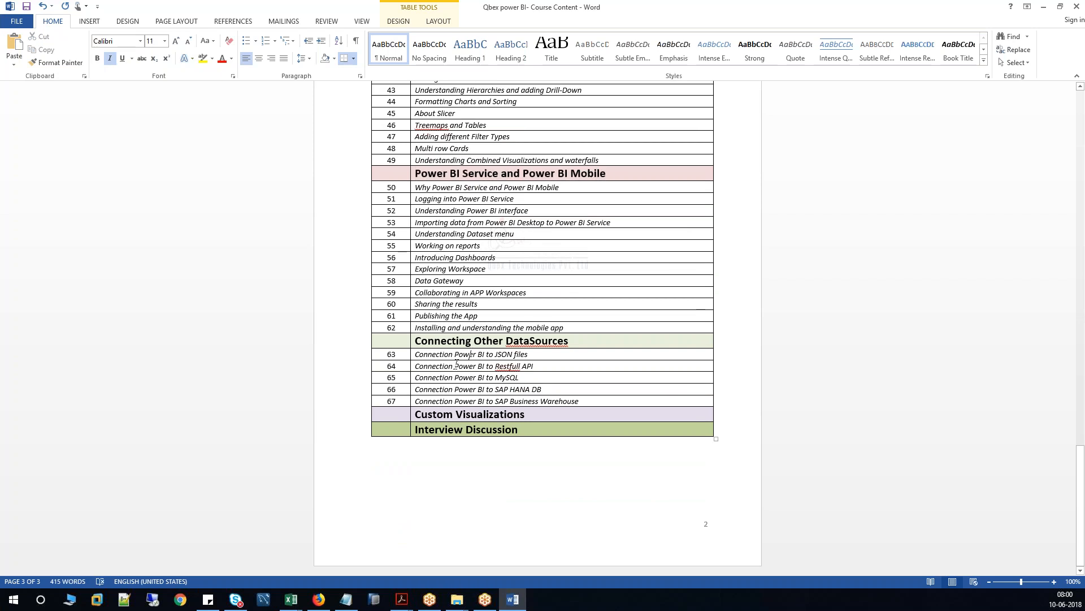
{"action": "left_click_drag", "start_coordinate": [526, 365], "coordinate": [534, 365]}
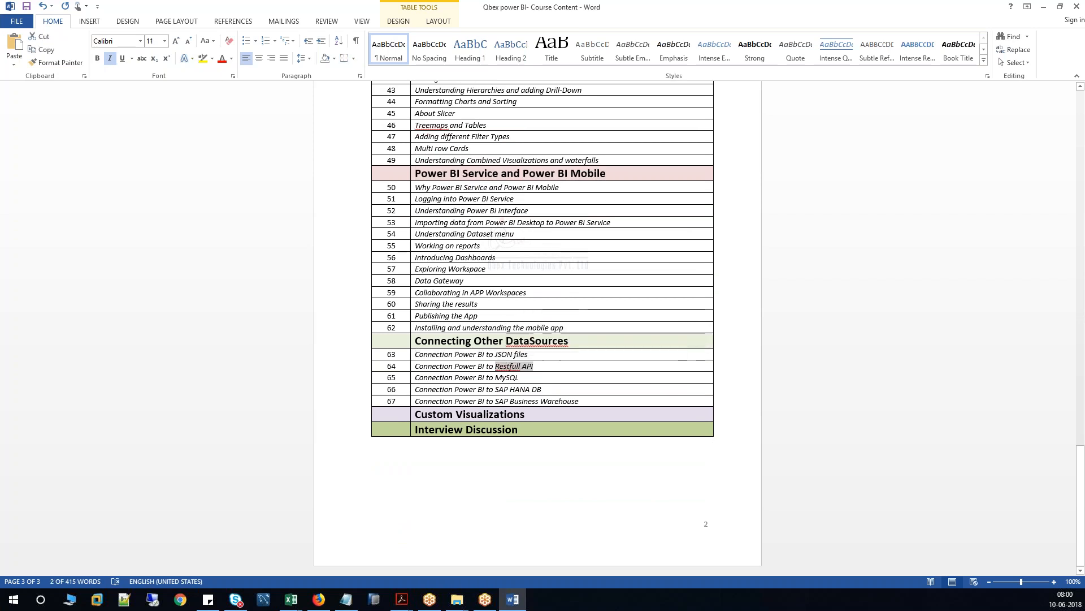
{"action": "double_click", "coordinate": [536, 389]}
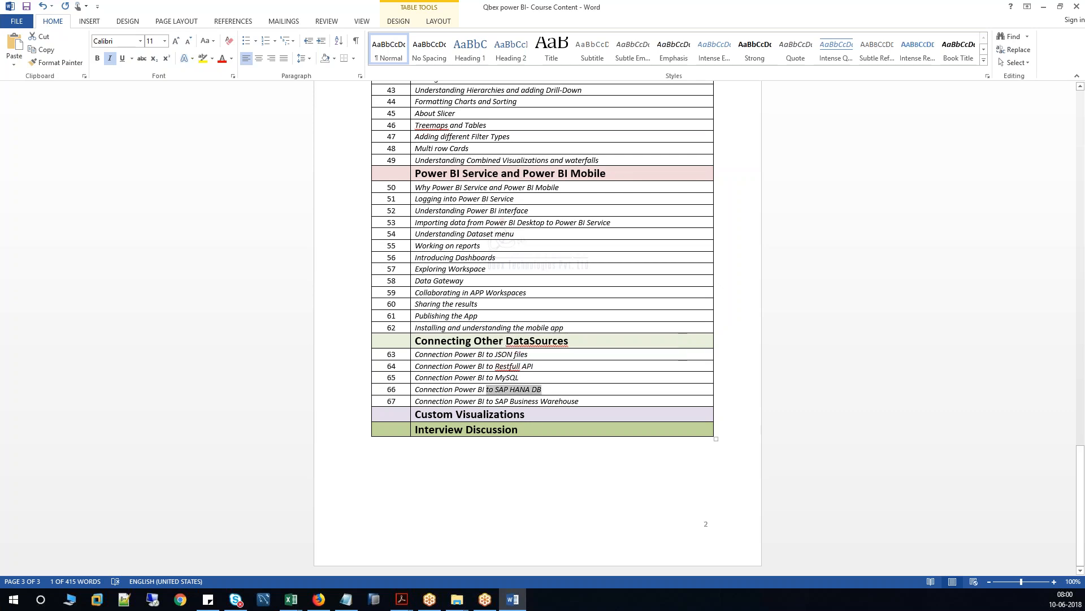
{"action": "left_click_drag", "start_coordinate": [581, 401], "coordinate": [433, 353]}
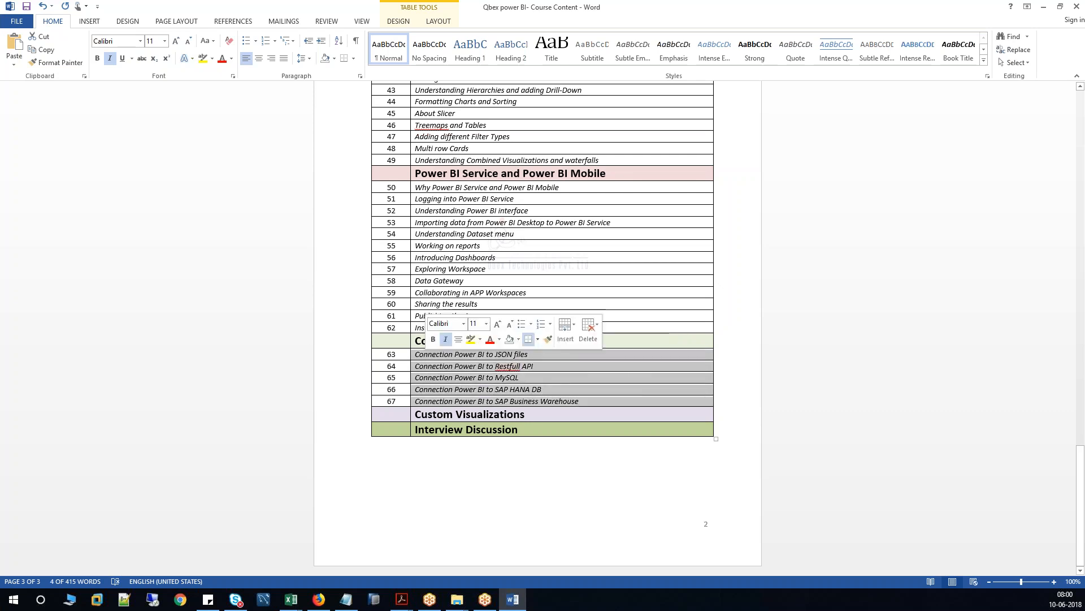
{"action": "left_click_drag", "start_coordinate": [532, 416], "coordinate": [428, 411]}
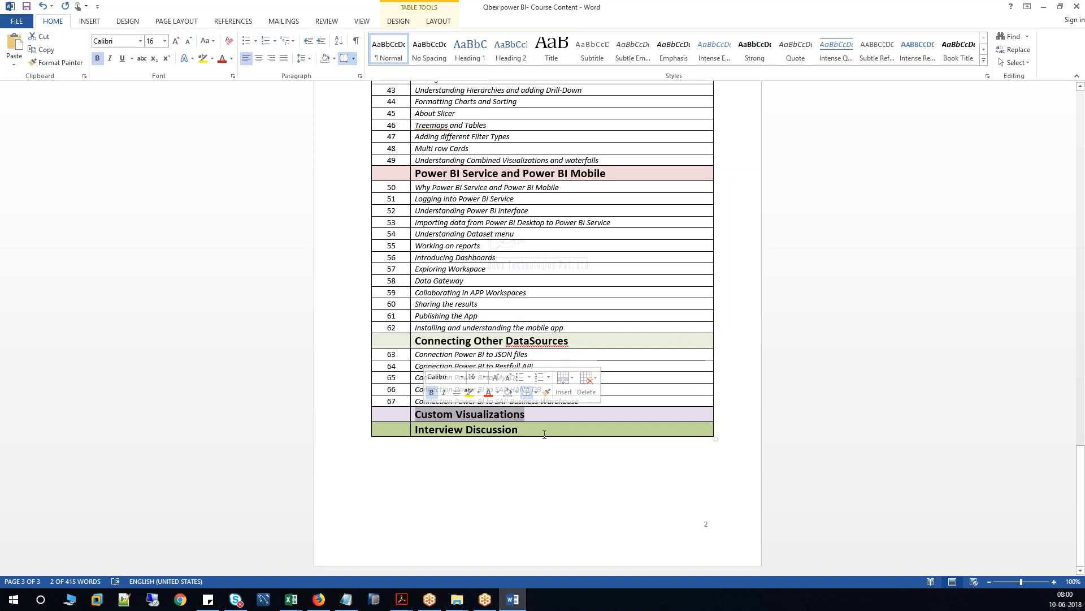
{"action": "left_click_drag", "start_coordinate": [526, 429], "coordinate": [425, 428]}
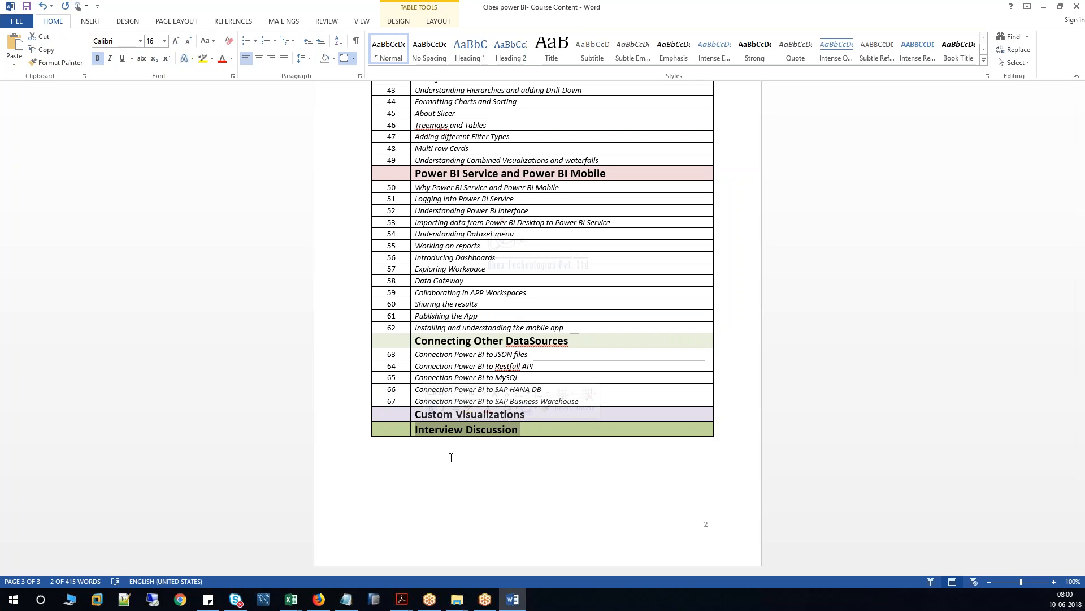
{"action": "left_click", "coordinate": [529, 498]}
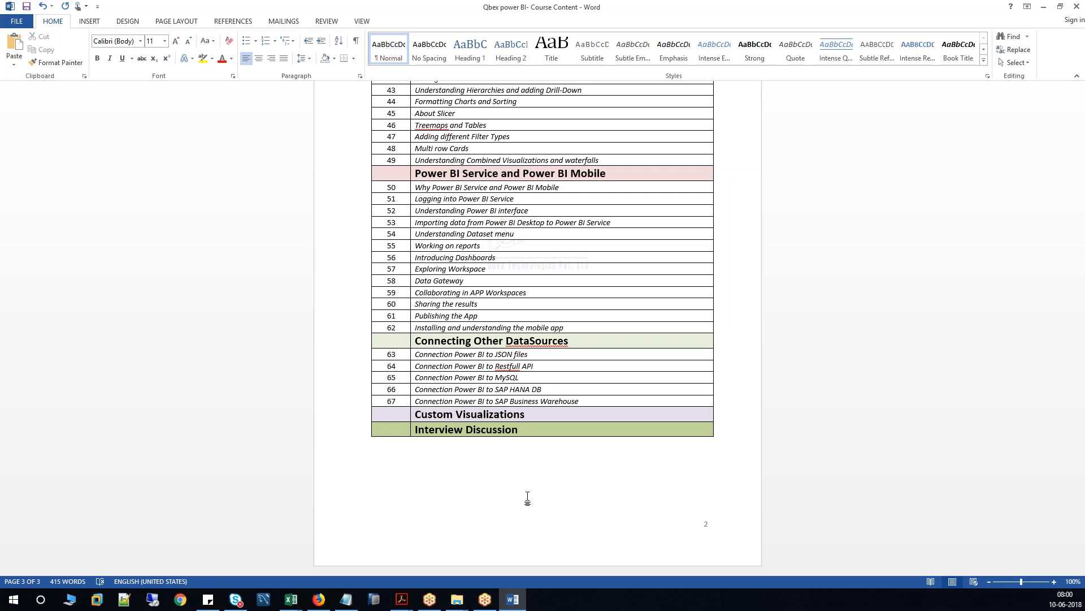
{"action": "left_click", "coordinate": [291, 599]}
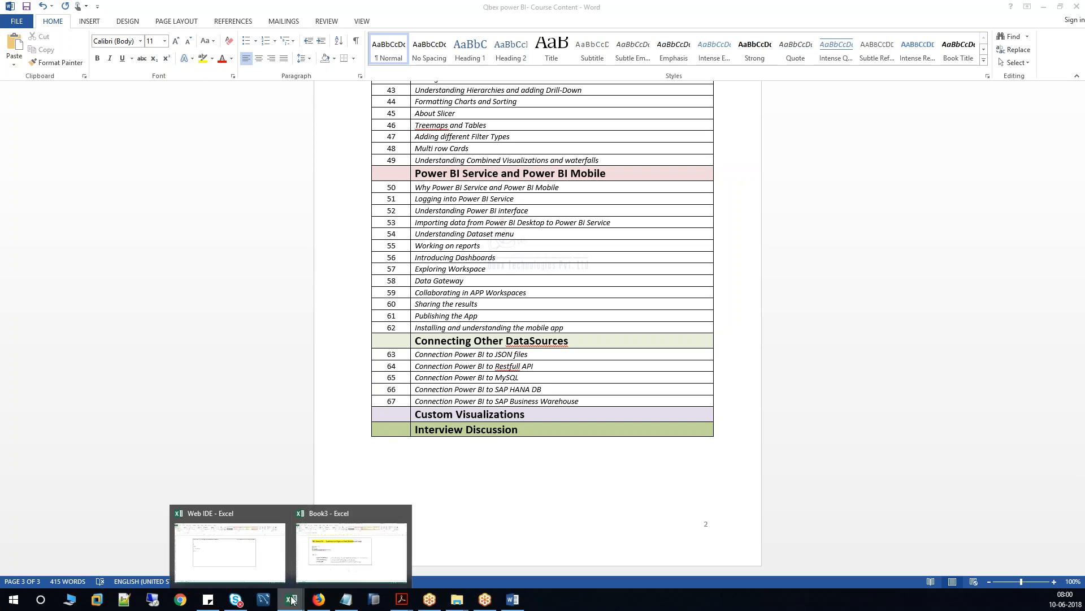
Switch to Book3, select the 10, 20, 30 sample cells and inspect the value 10.
{"action": "left_click", "coordinate": [330, 572]}
{"action": "left_click_drag", "start_coordinate": [514, 460], "coordinate": [608, 477]}
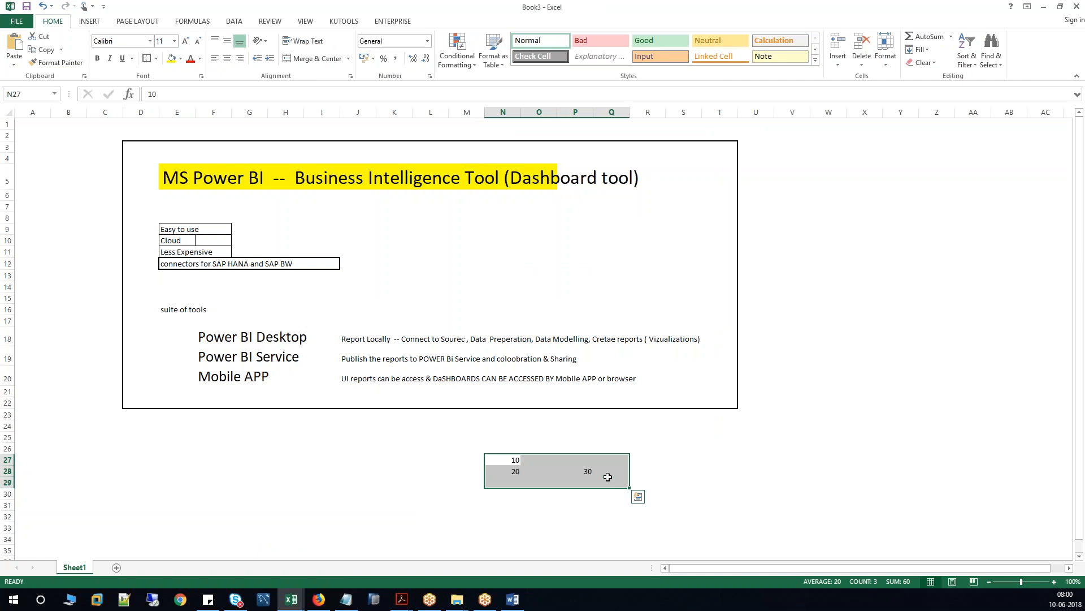
{"action": "left_click", "coordinate": [160, 93]}
{"action": "double_click", "coordinate": [160, 94]}
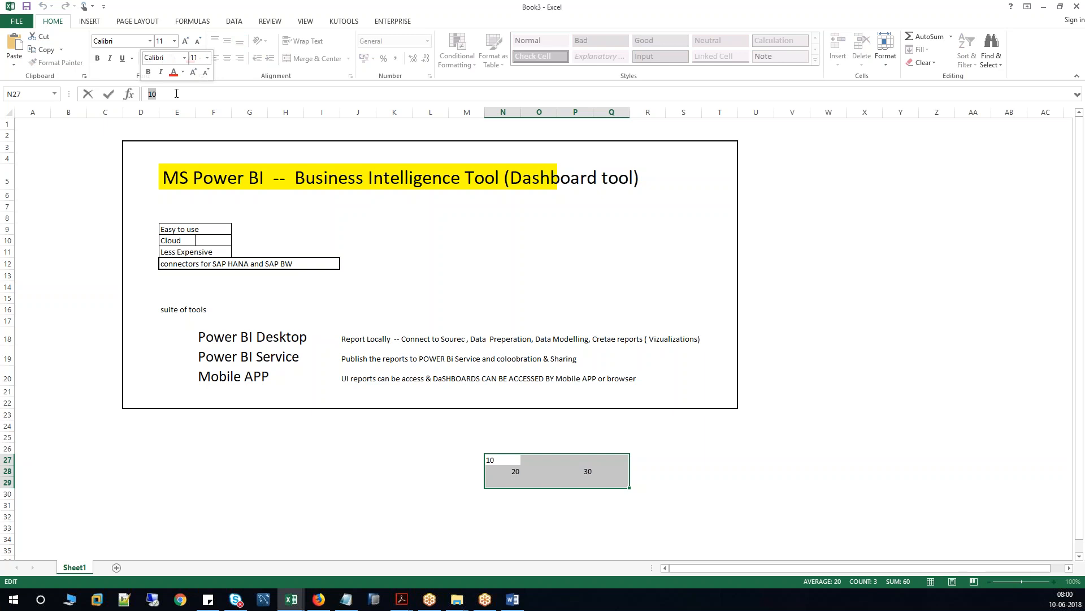
{"action": "left_click", "coordinate": [567, 498]}
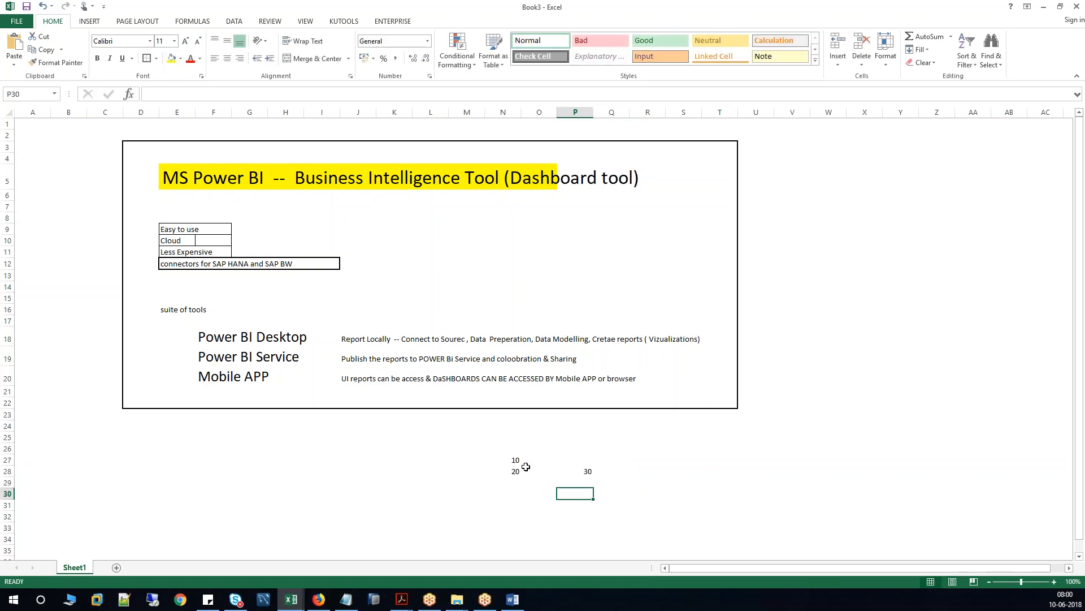
{"action": "left_click_drag", "start_coordinate": [509, 457], "coordinate": [598, 471]}
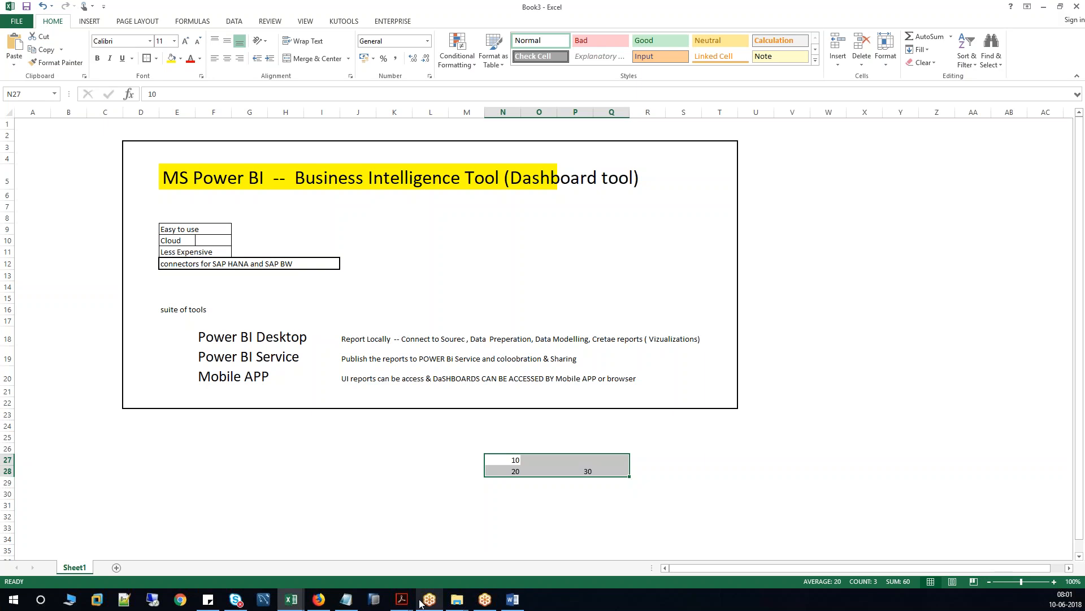
{"action": "mouse_move", "coordinate": [419, 602]}
{"action": "left_click", "coordinate": [443, 559]}
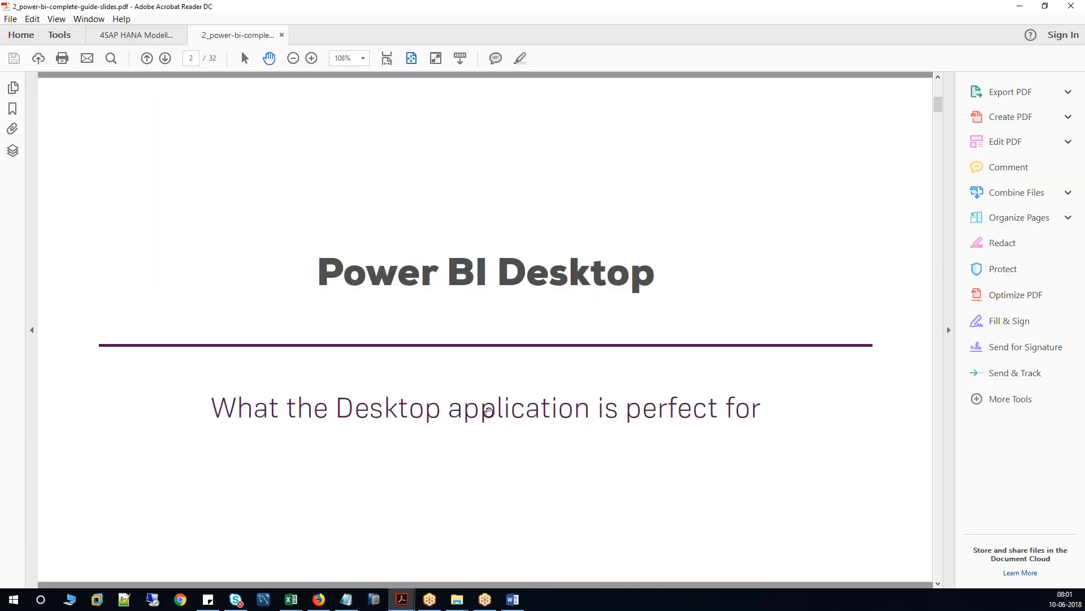
{"action": "left_click_drag", "start_coordinate": [318, 267], "coordinate": [640, 299]}
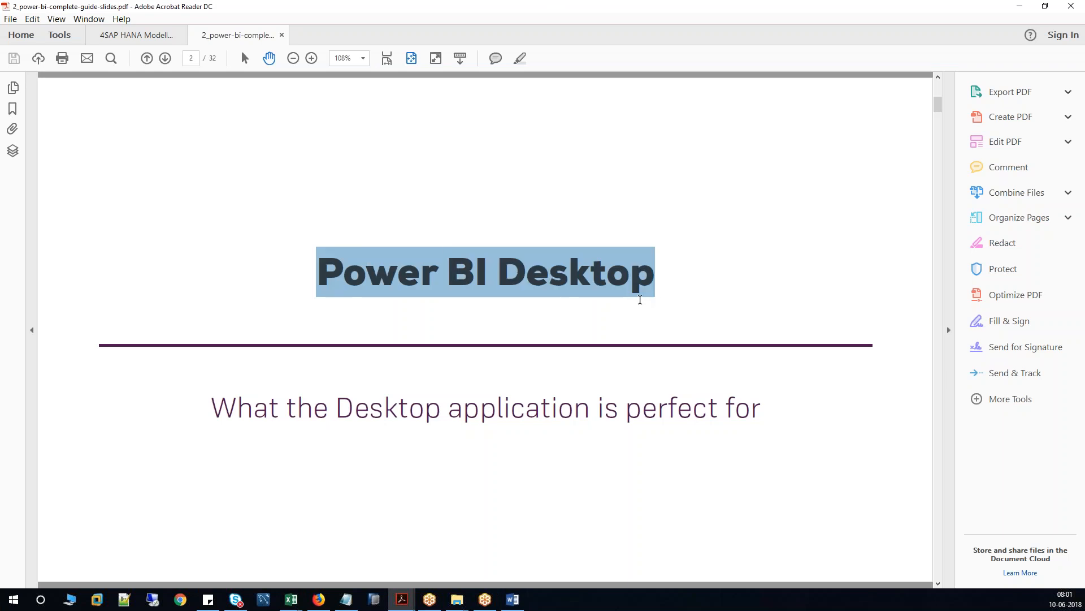
{"action": "scroll", "coordinate": [640, 300], "scroll_direction": "down", "scroll_amount": 2}
{"action": "scroll", "coordinate": [640, 299], "scroll_direction": "up", "scroll_amount": 1}
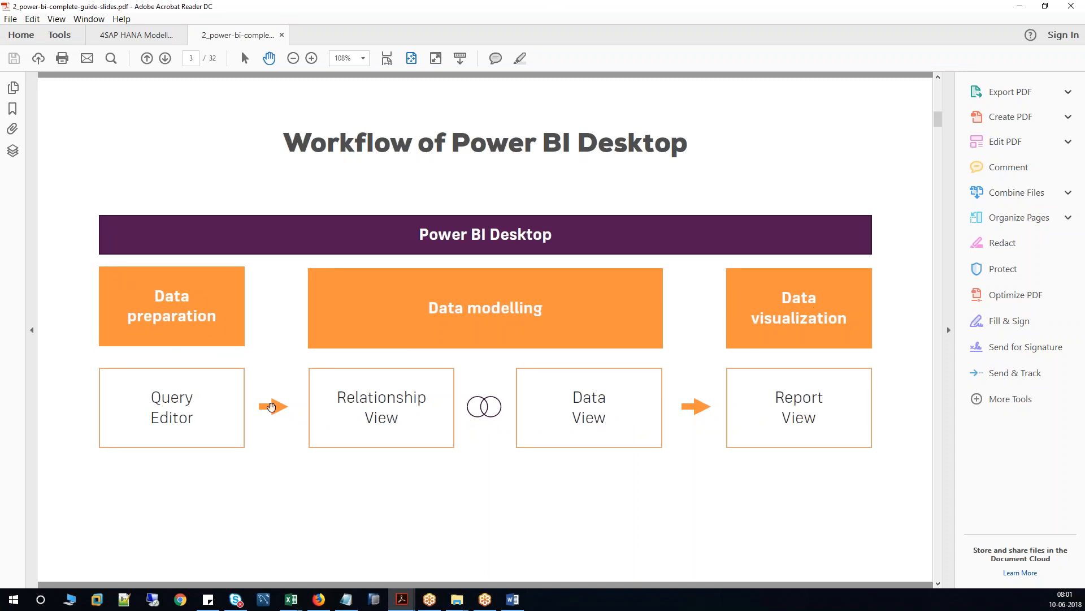
{"action": "left_click", "coordinate": [1023, 7]}
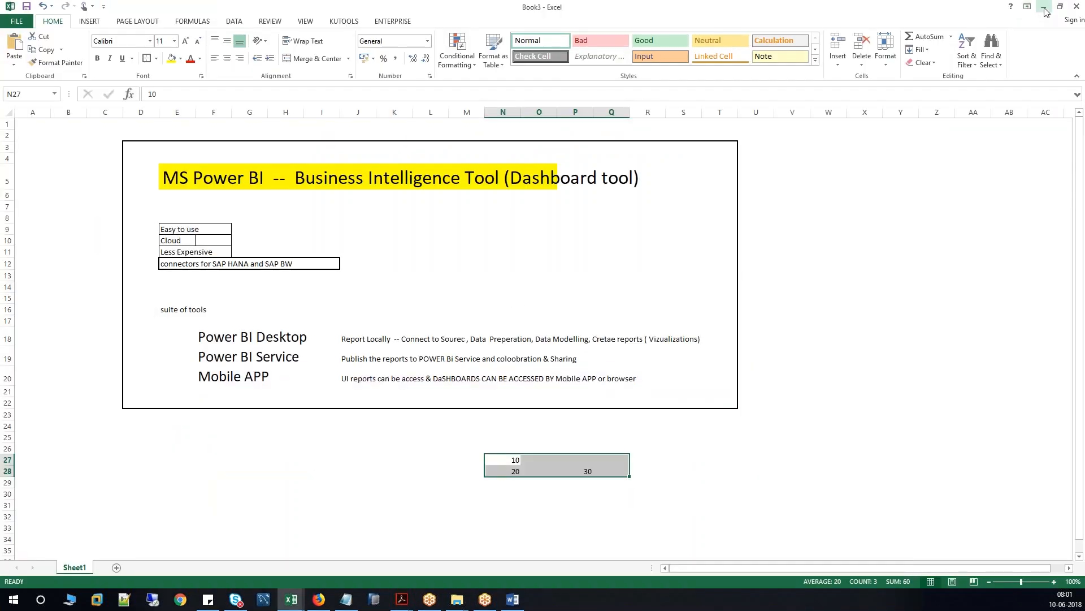
Delete the sample numbers 10, 20 and 30.
{"action": "left_click_drag", "start_coordinate": [399, 461], "coordinate": [646, 468]}
{"action": "key", "text": "Delete"}
{"action": "scroll", "coordinate": [305, 388], "scroll_direction": "down", "scroll_amount": 2}
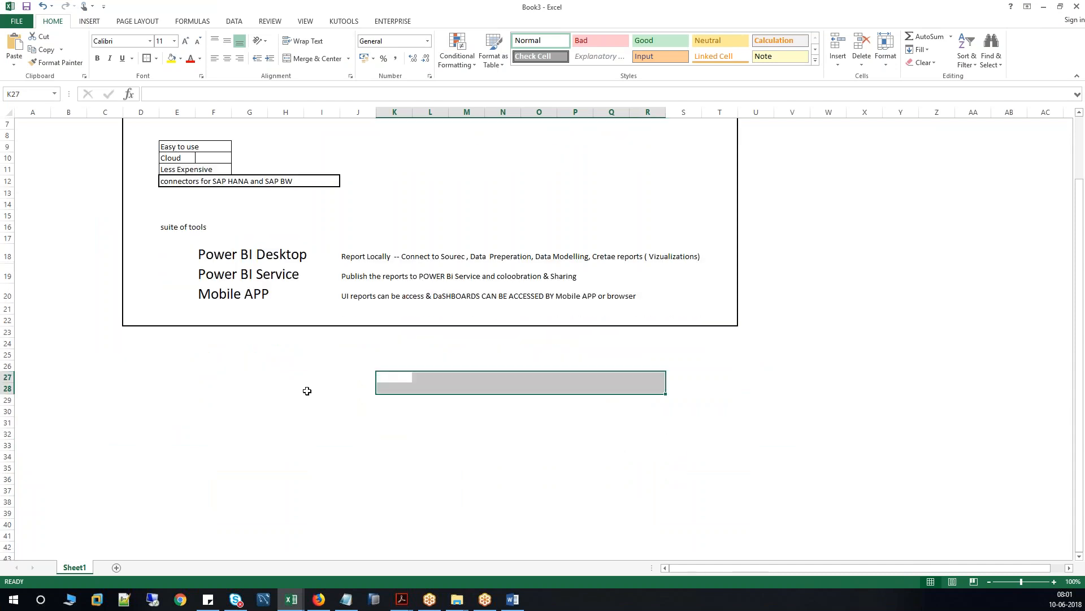
Type 'Initial Project - Example to Demonstarte the the Tool' into D25.
{"action": "left_click_drag", "start_coordinate": [130, 356], "coordinate": [371, 390]}
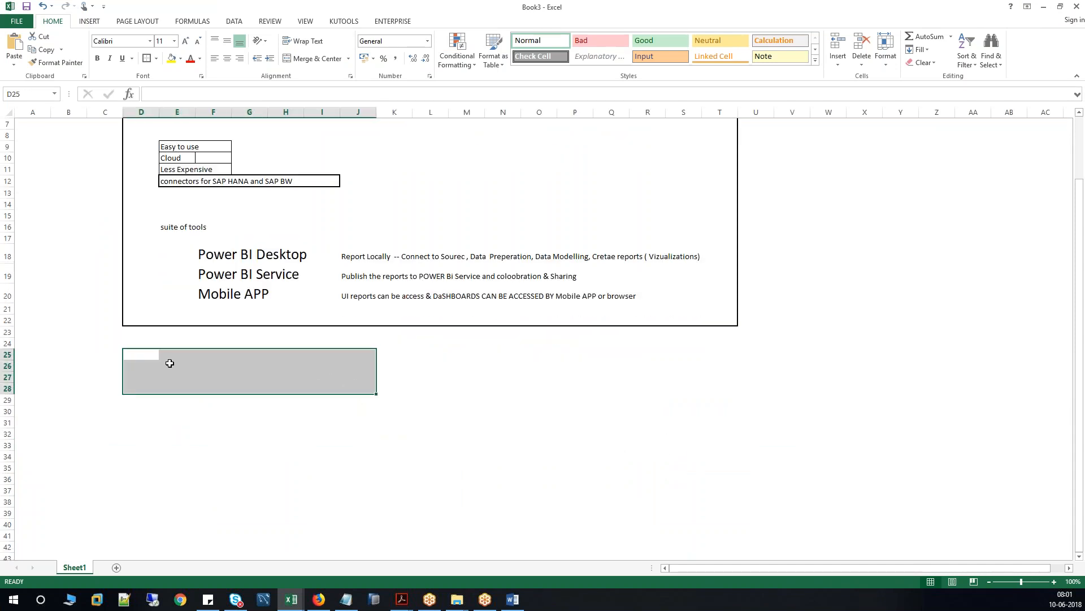
{"action": "left_click", "coordinate": [165, 364]}
{"action": "left_click", "coordinate": [144, 358]}
{"action": "type", "text": "Initial"}
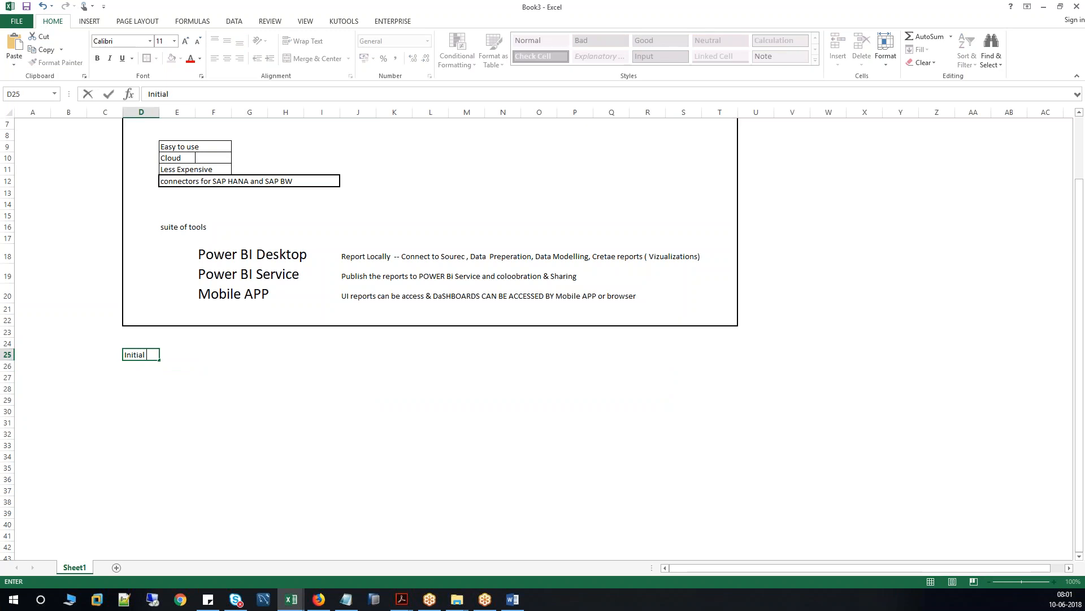
{"action": "type", "text": " Project - Example to Dem"}
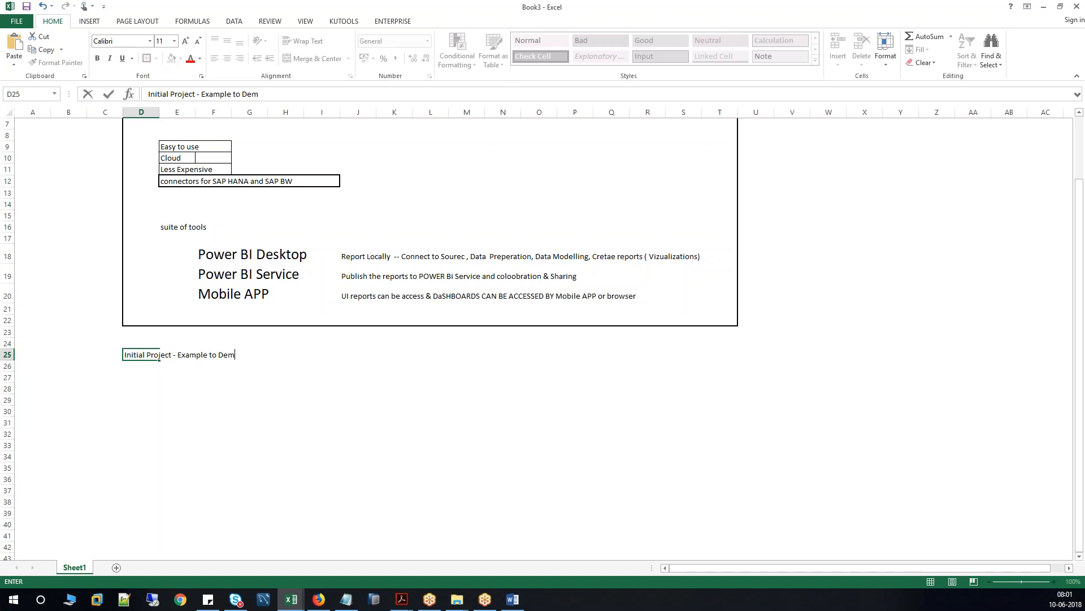
{"action": "type", "text": "onstarte the the Tool"}
{"action": "left_click", "coordinate": [208, 402]}
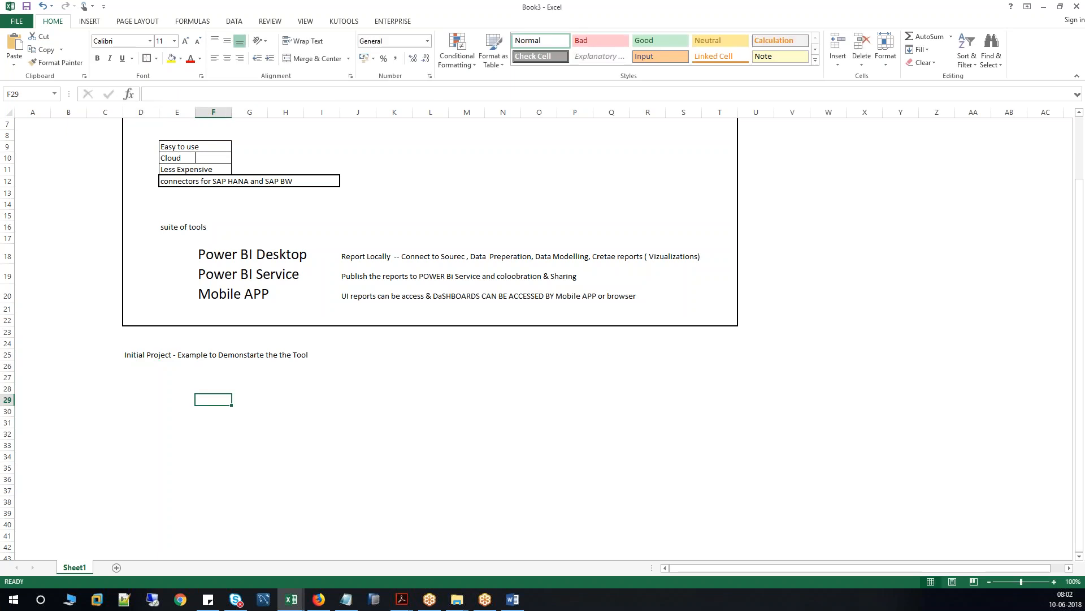
Clear Excel, Word and File Explorer away, launch Power BI Desktop and close its welcome screen.
{"action": "left_click", "coordinate": [1046, 12]}
{"action": "left_click", "coordinate": [1045, 11]}
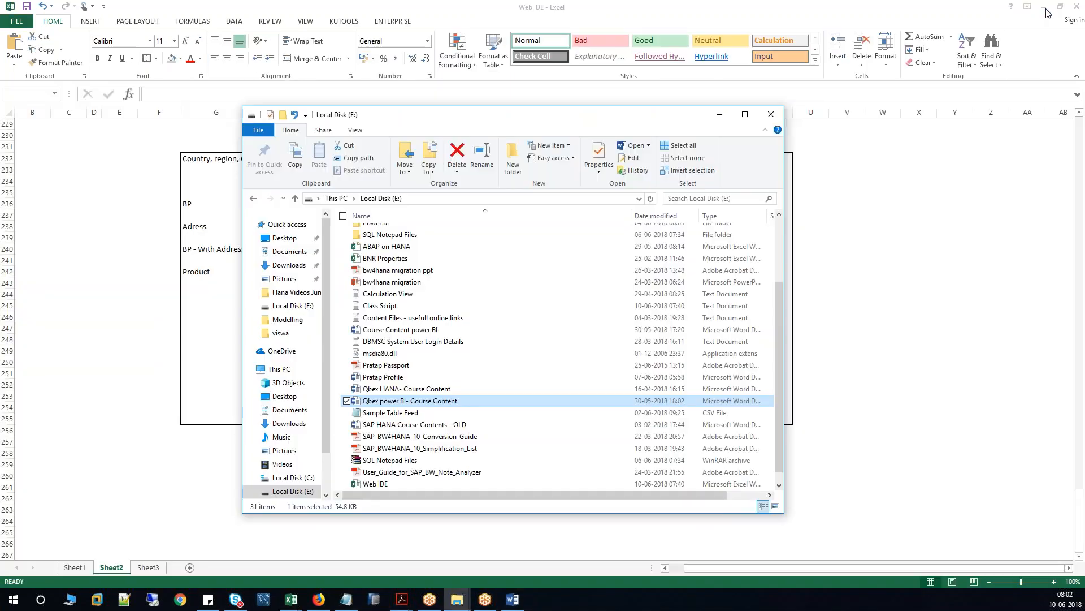
{"action": "left_click", "coordinate": [771, 115]}
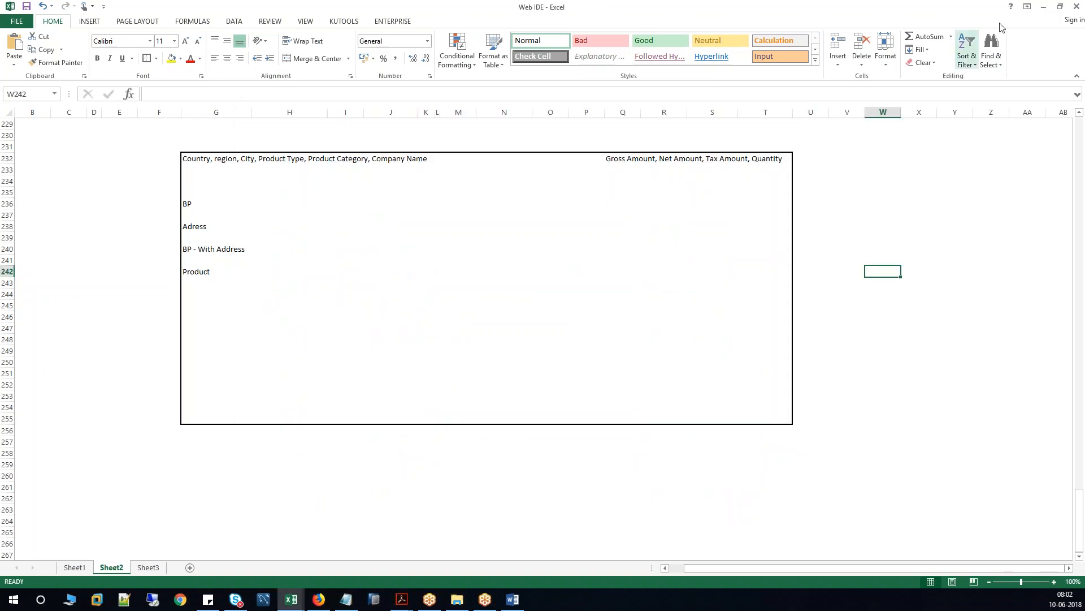
{"action": "left_click", "coordinate": [1044, 12]}
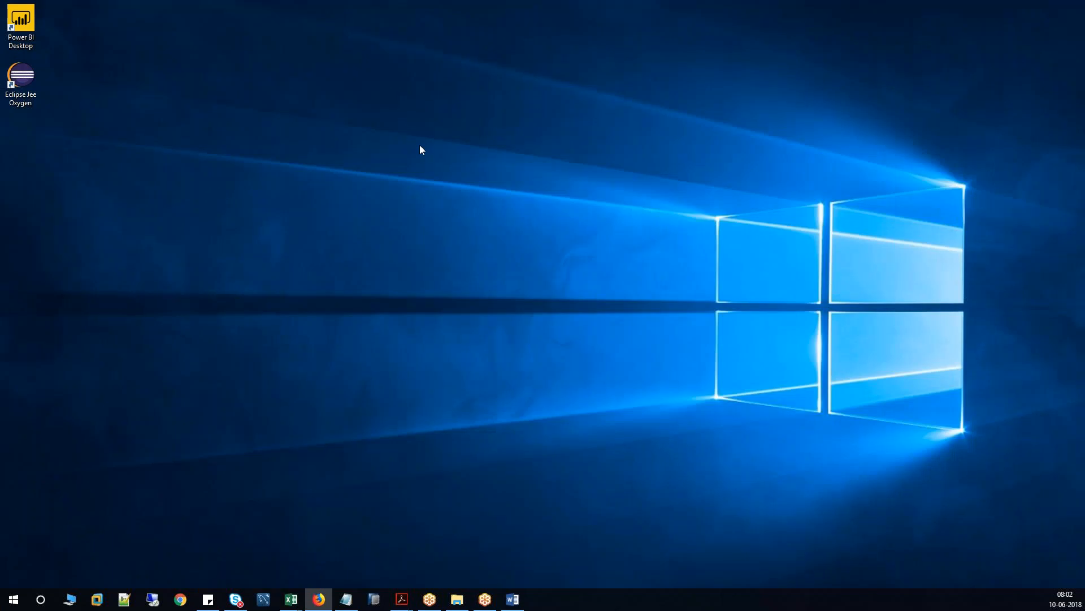
{"action": "left_click_drag", "start_coordinate": [27, 22], "coordinate": [30, 167]}
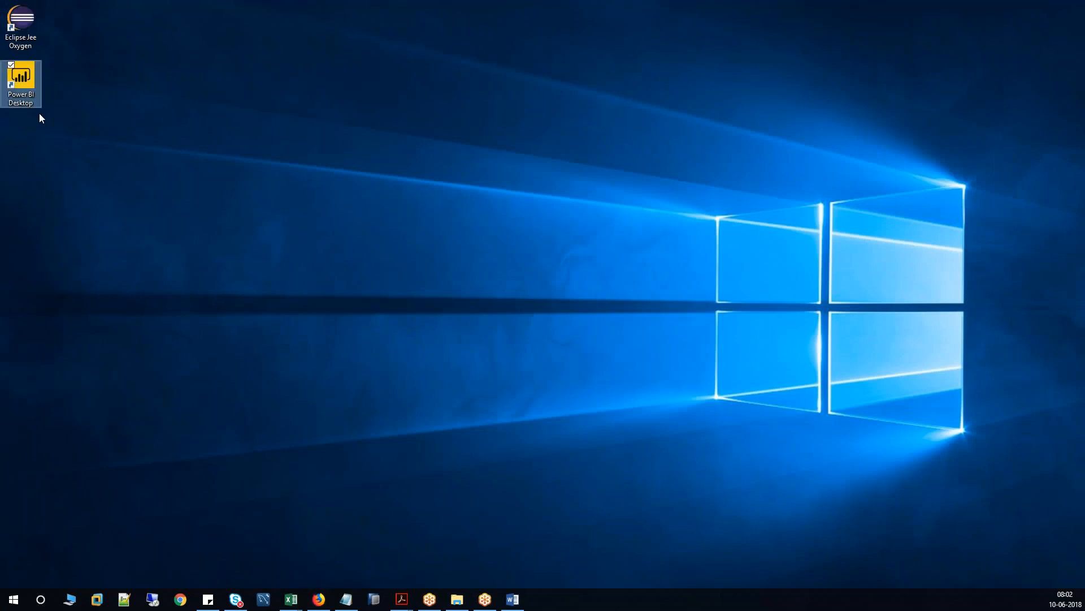
{"action": "left_click", "coordinate": [74, 145]}
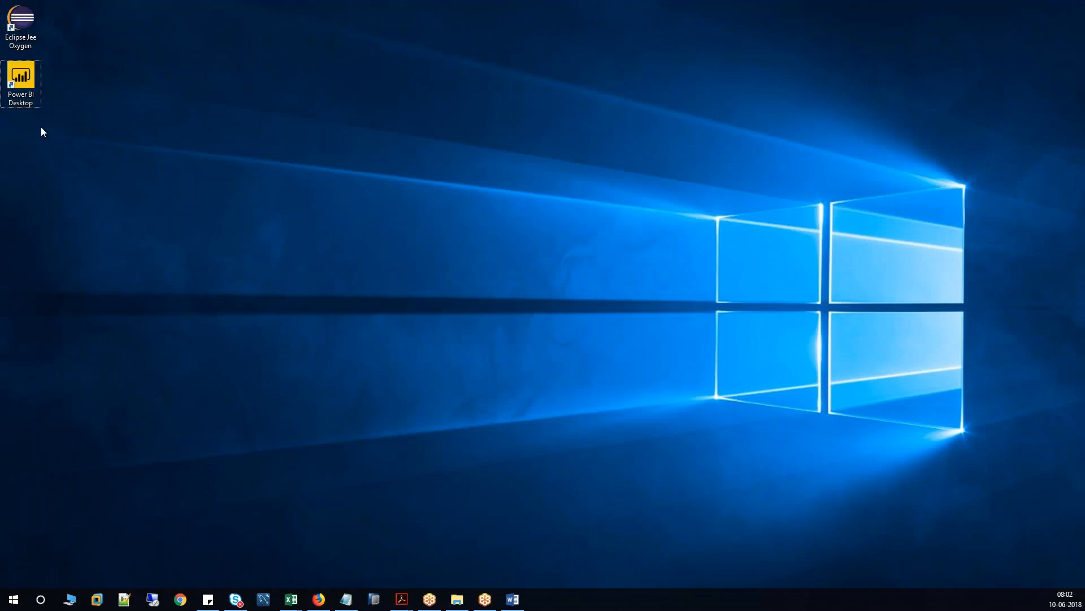
{"action": "left_click", "coordinate": [30, 83]}
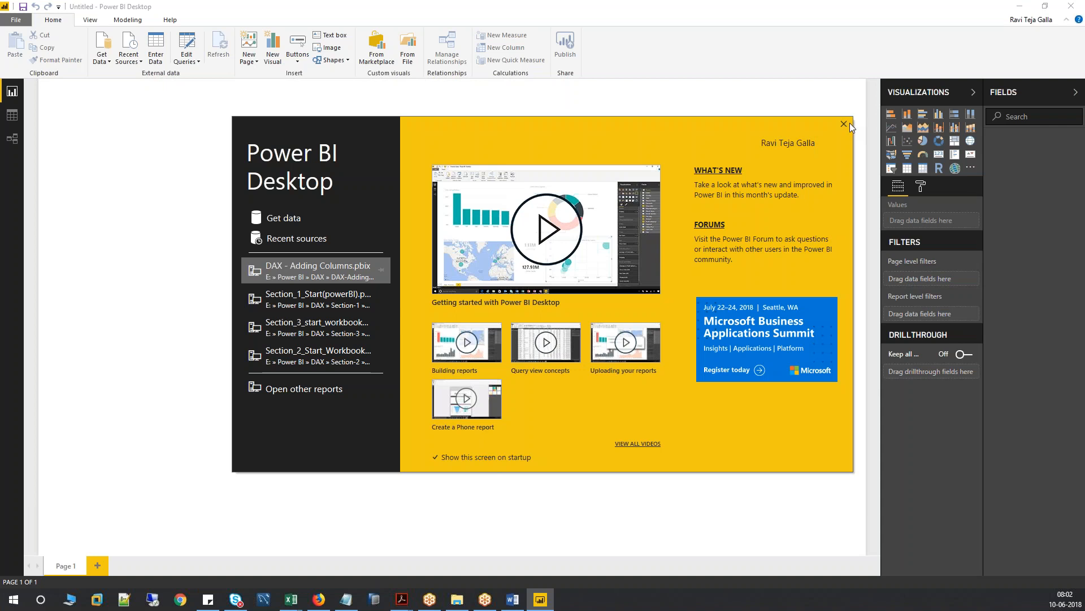
{"action": "left_click", "coordinate": [844, 125]}
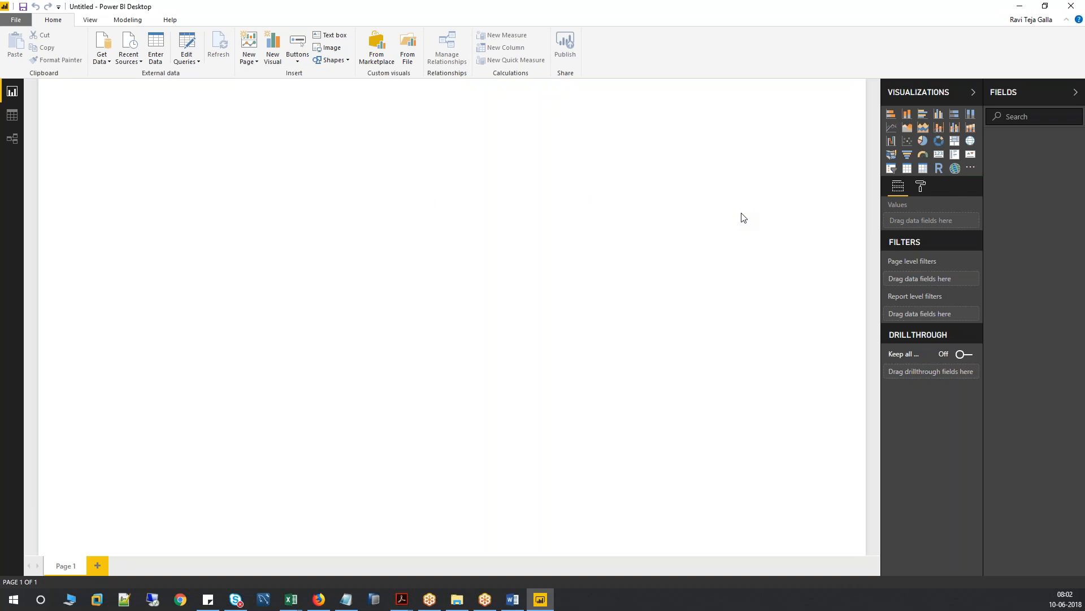
Search Chrome for 'imf world economic outlook database' and open the April 2018 IMF database result.
{"action": "left_click", "coordinate": [180, 600]}
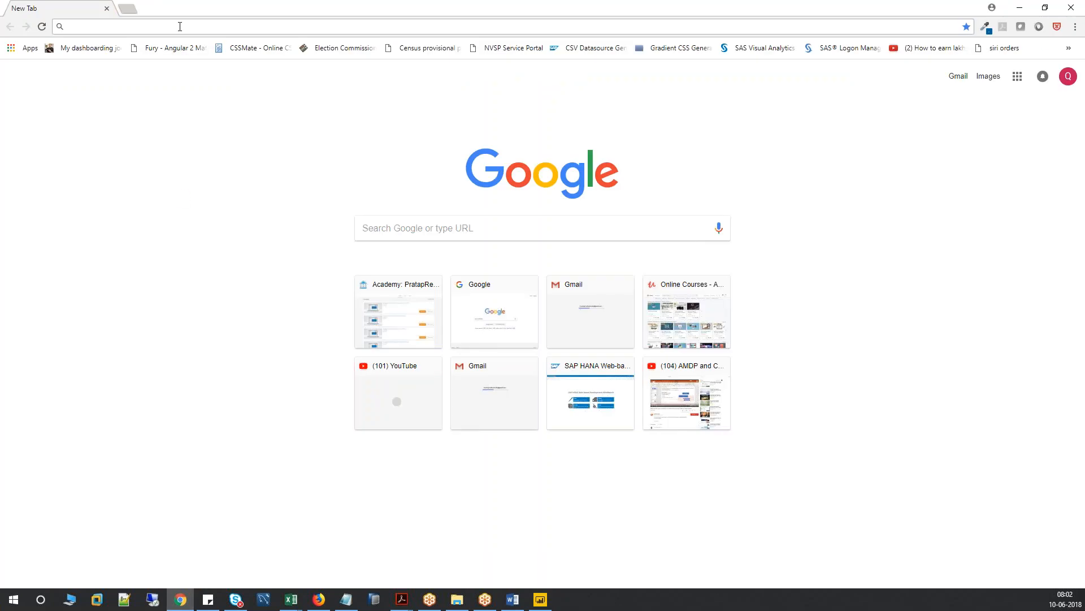
{"action": "type", "text": "i"}
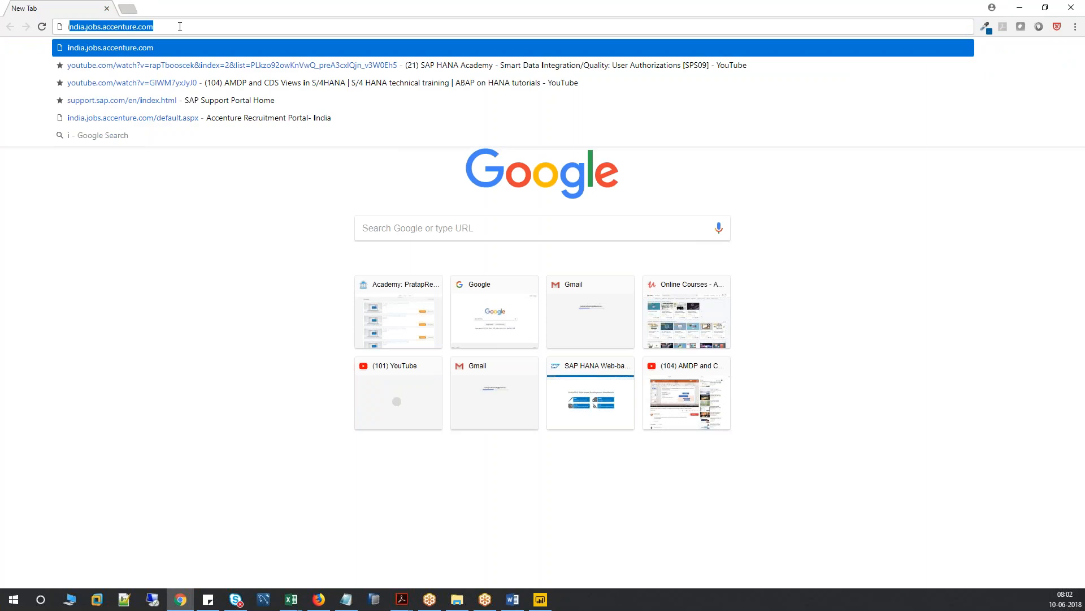
{"action": "type", "text": "m"}
{"action": "left_click", "coordinate": [158, 136]}
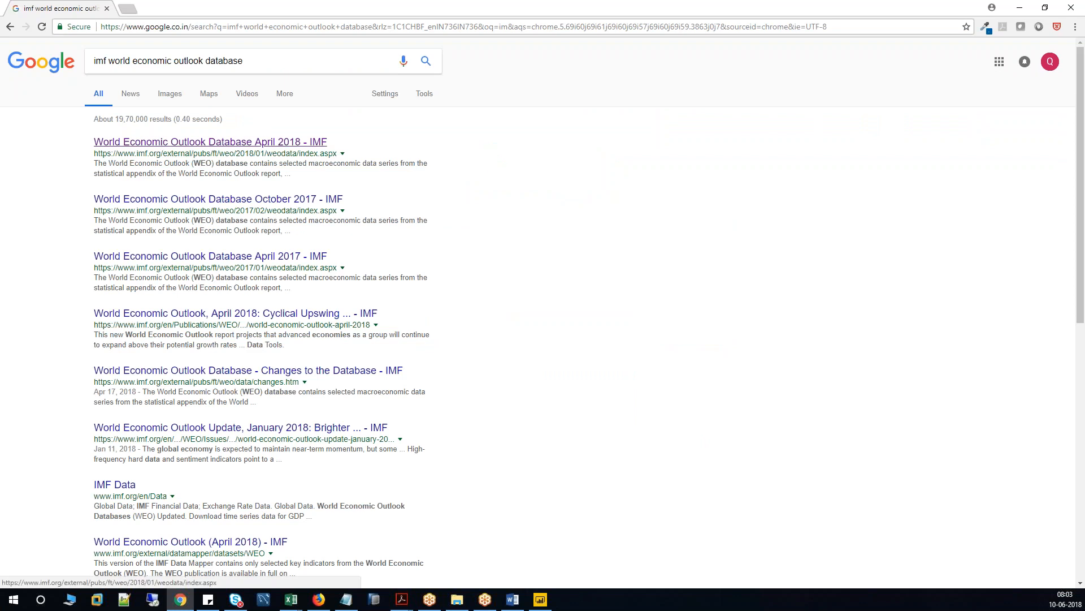
{"action": "left_click", "coordinate": [234, 142]}
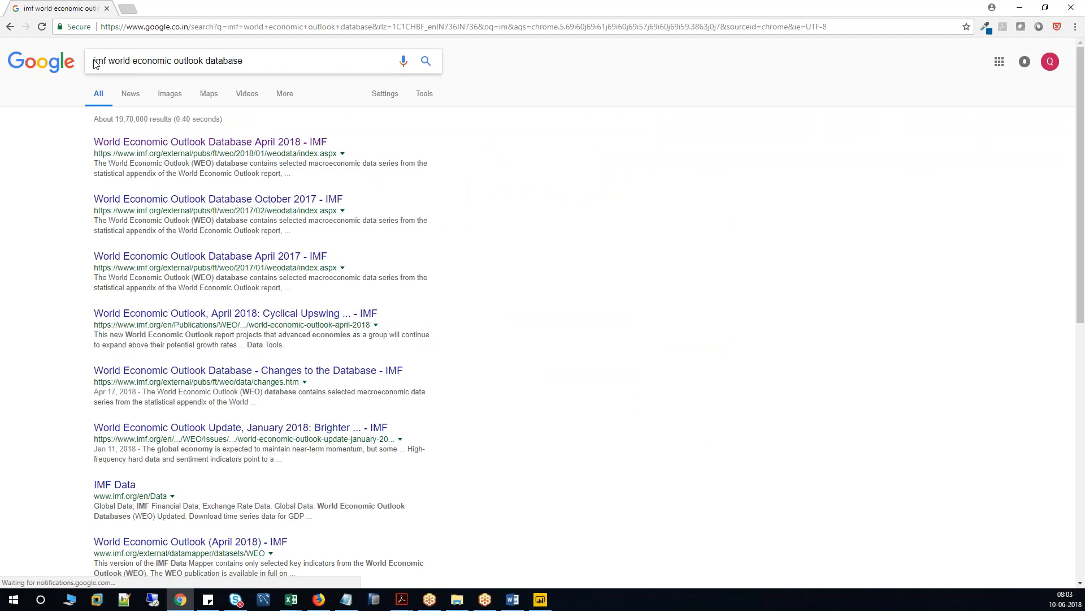
{"action": "left_click", "coordinate": [241, 143]}
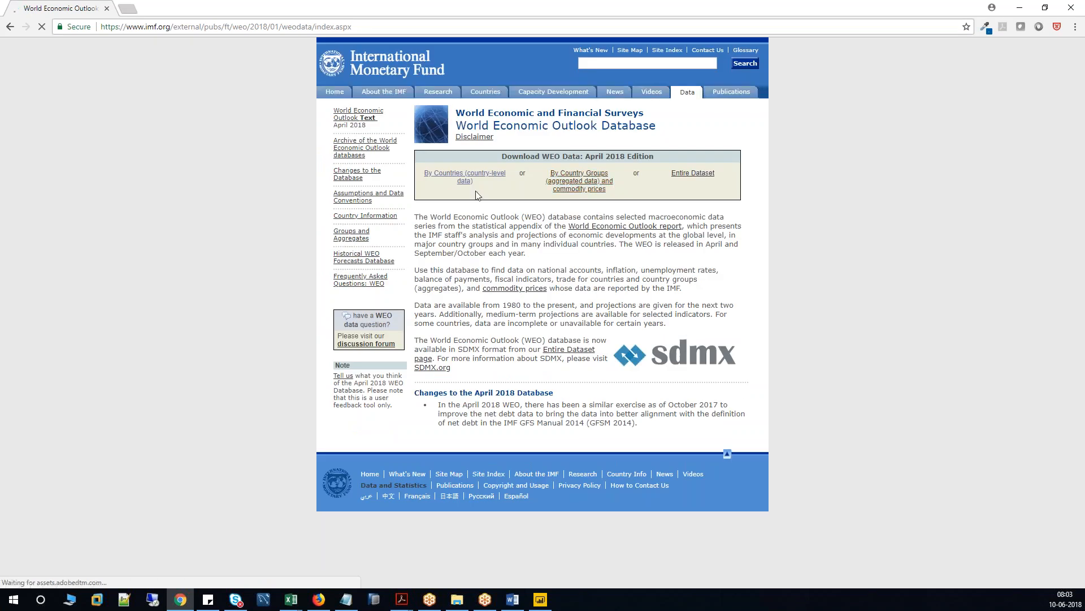
Generate an IMF report of GDP at current prices in U.S. dollars for all countries, 2016–2023.
{"action": "left_click", "coordinate": [468, 180]}
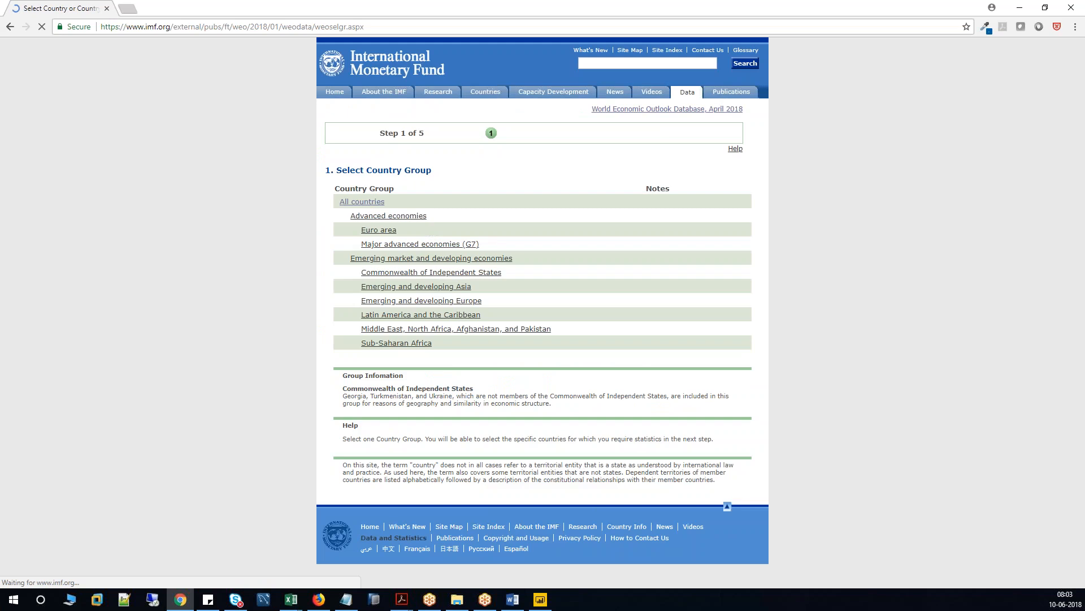
{"action": "left_click", "coordinate": [375, 205]}
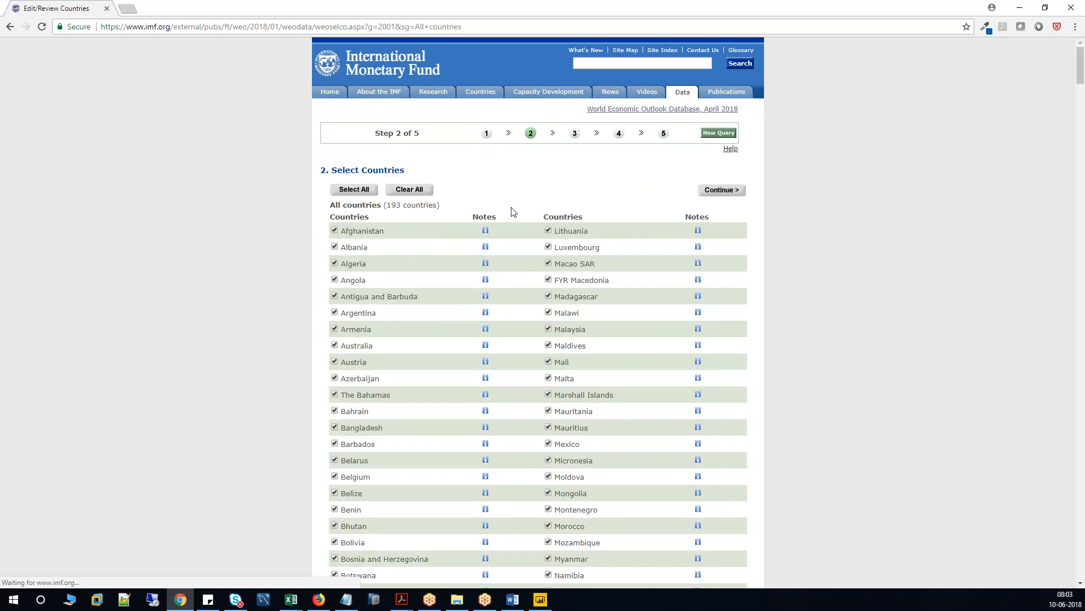
{"action": "left_click", "coordinate": [720, 195]}
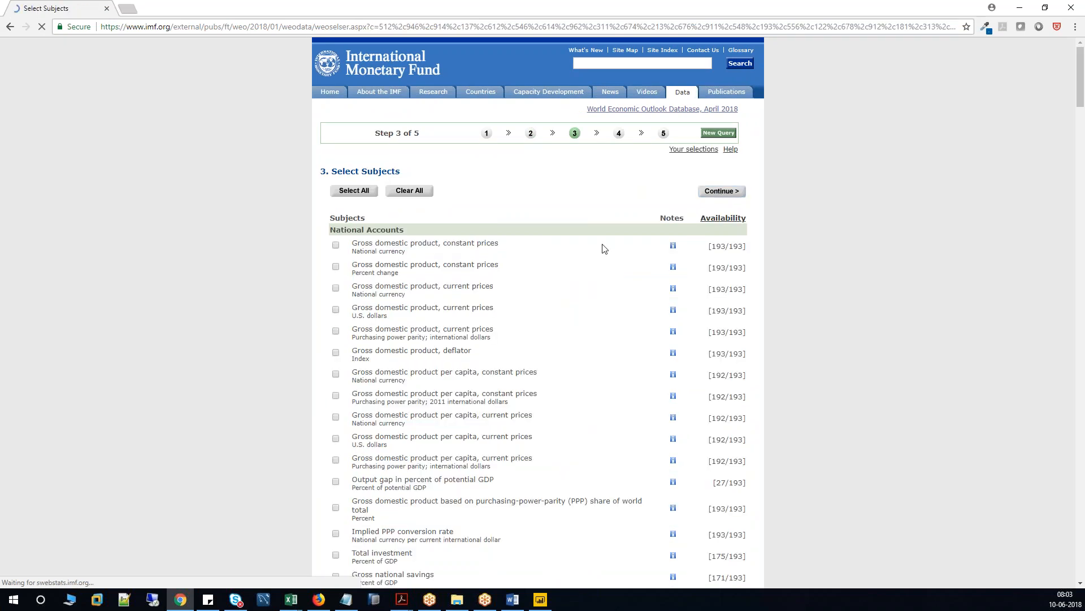
{"action": "left_click", "coordinate": [336, 309]}
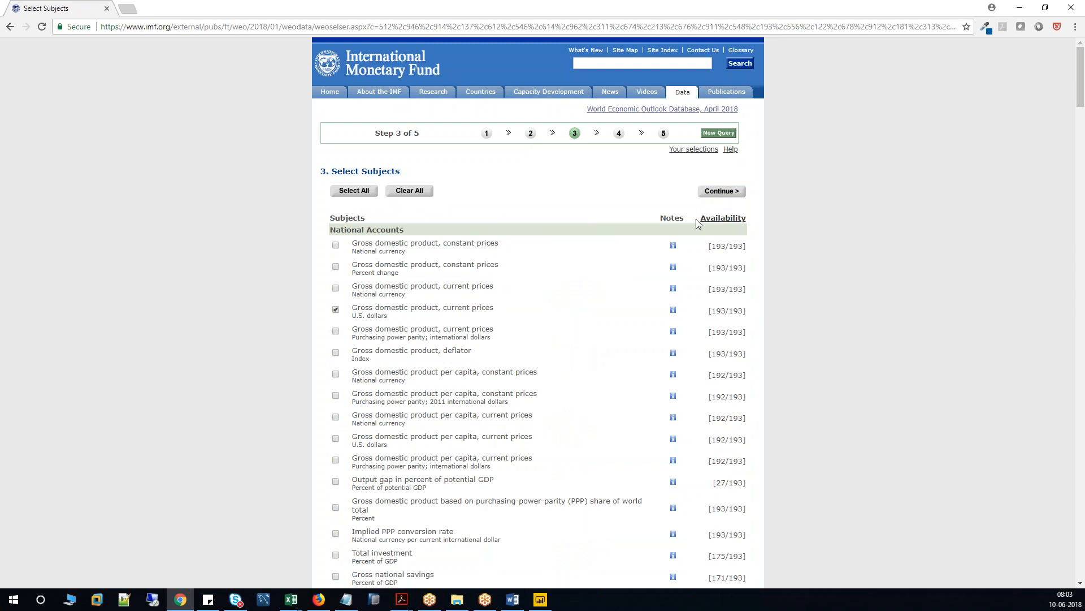
{"action": "left_click", "coordinate": [728, 197]}
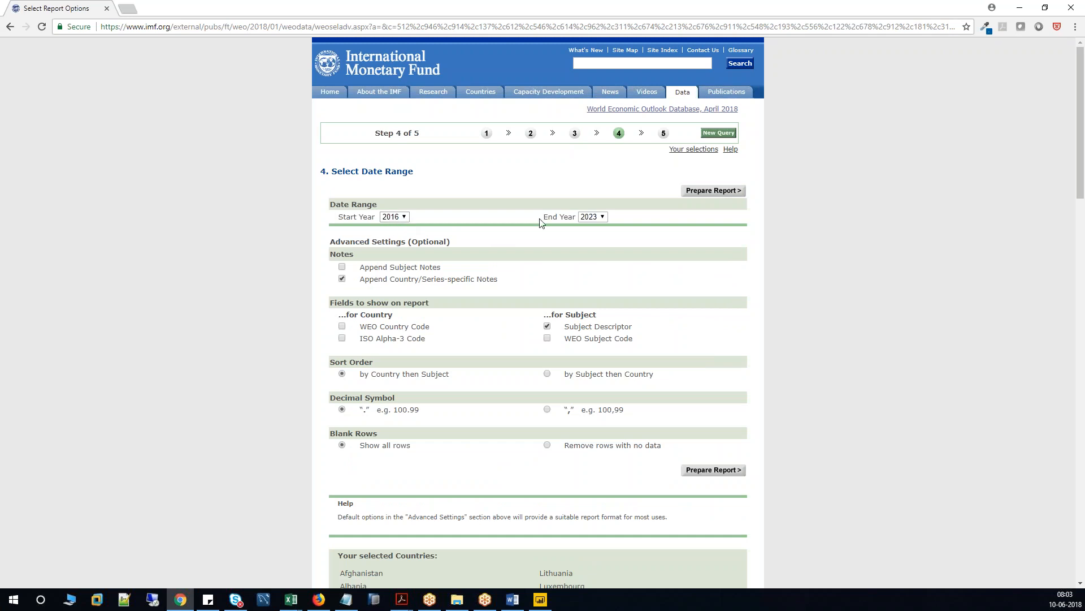
{"action": "left_click", "coordinate": [713, 193]}
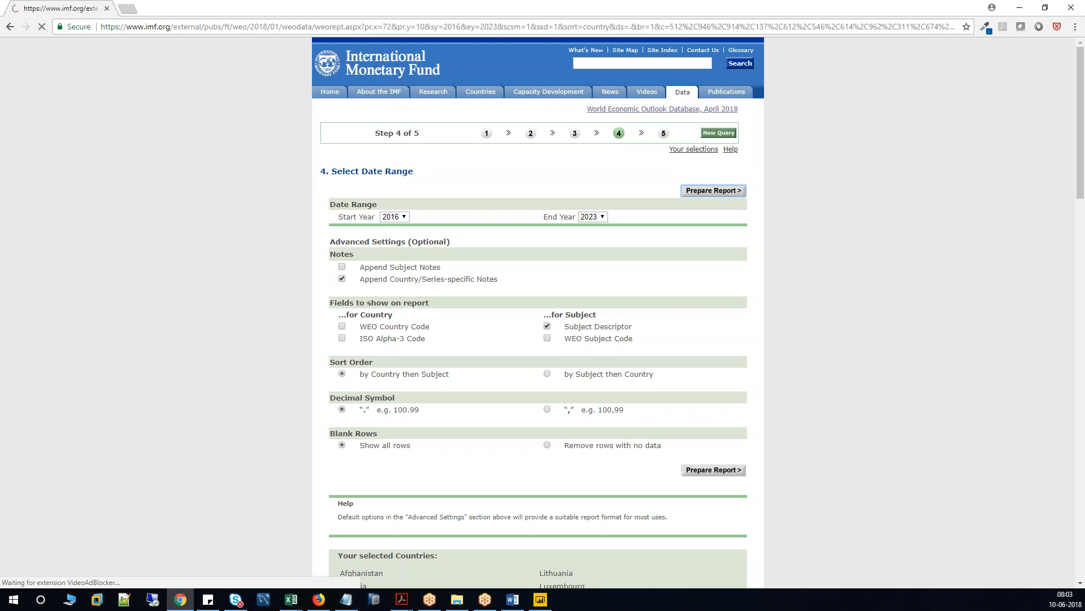
Scroll through the country GDP report and select the page's full web address.
{"action": "left_click_drag", "start_coordinate": [497, 583], "coordinate": [561, 583]}
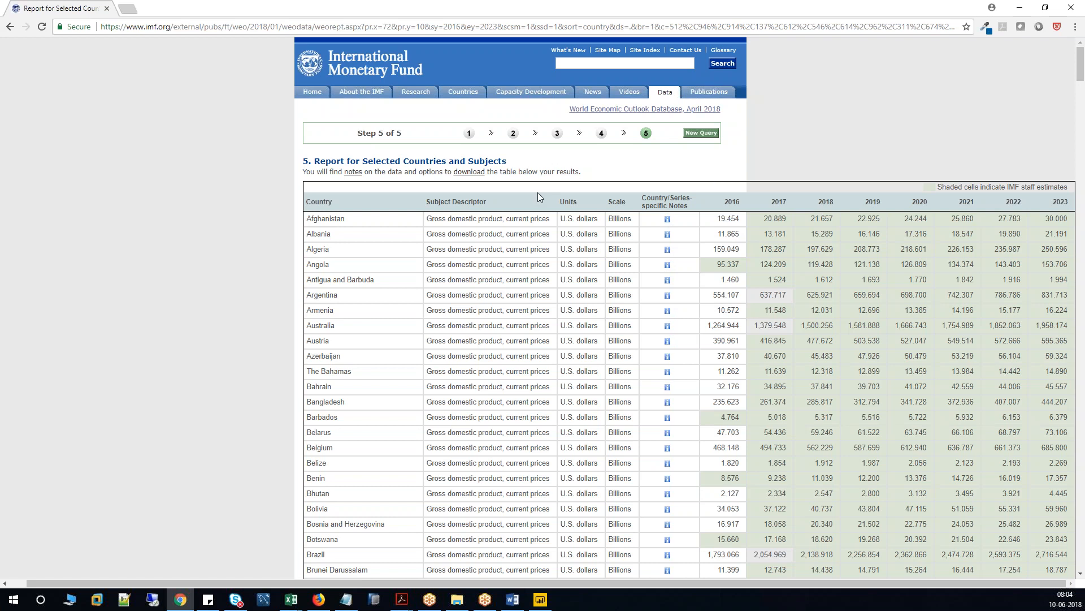
{"action": "scroll", "coordinate": [541, 431], "scroll_direction": "down", "scroll_amount": 20}
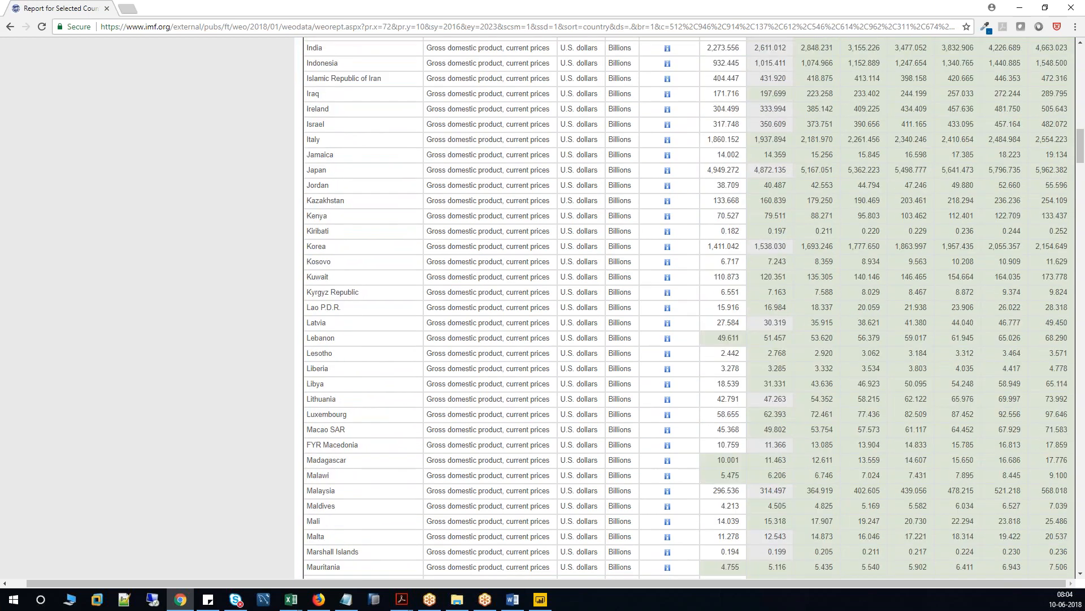
{"action": "scroll", "coordinate": [553, 410], "scroll_direction": "down", "scroll_amount": 20}
{"action": "scroll", "coordinate": [553, 410], "scroll_direction": "up", "scroll_amount": 10}
{"action": "scroll", "coordinate": [497, 220], "scroll_direction": "up", "scroll_amount": 20}
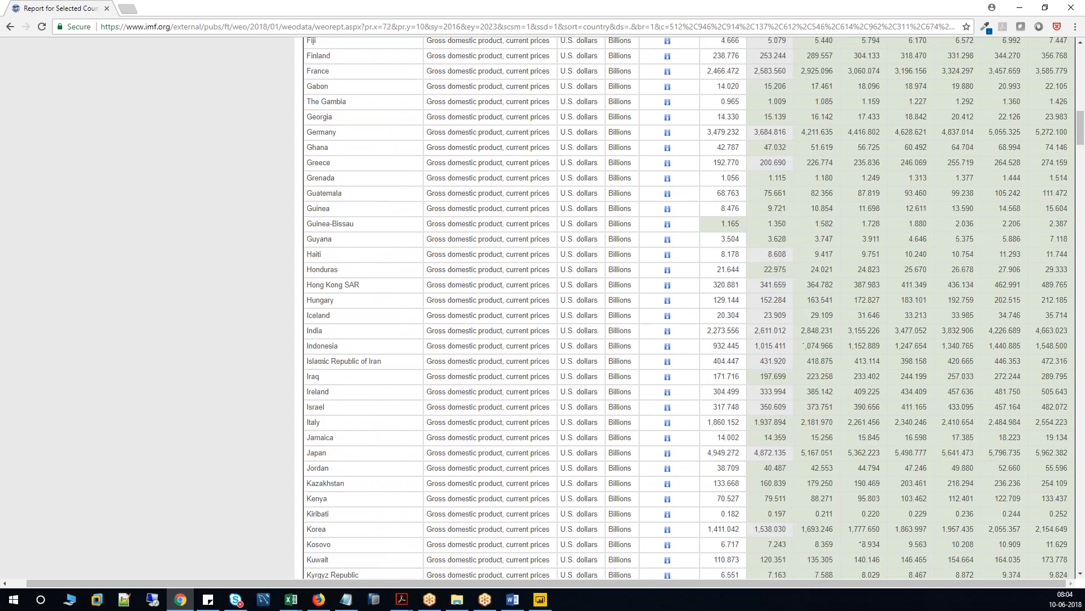
{"action": "scroll", "coordinate": [684, 308], "scroll_direction": "up", "scroll_amount": 12}
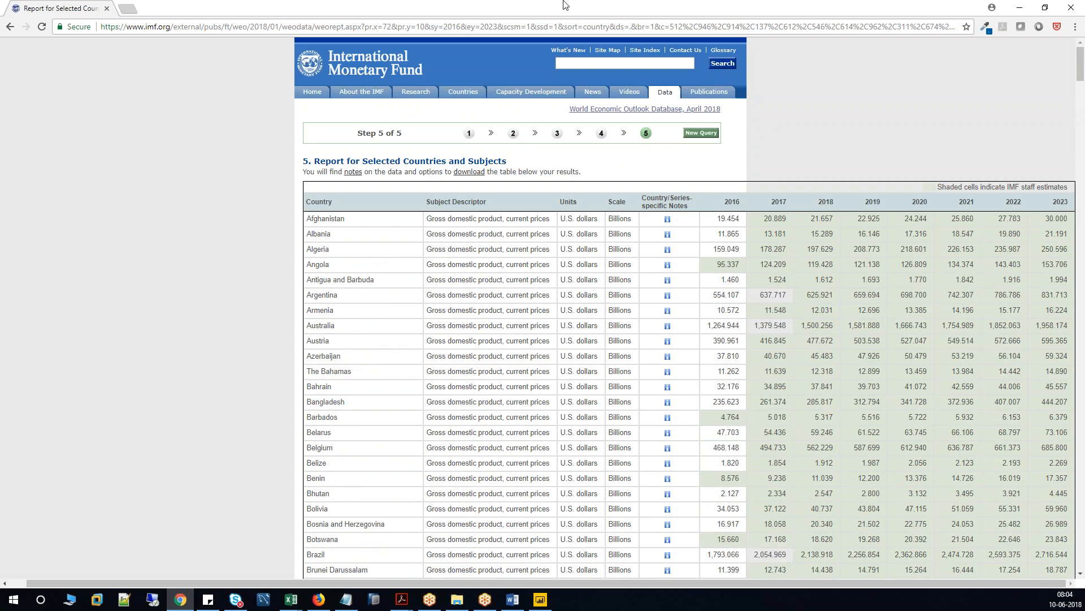
{"action": "left_click", "coordinate": [554, 27]}
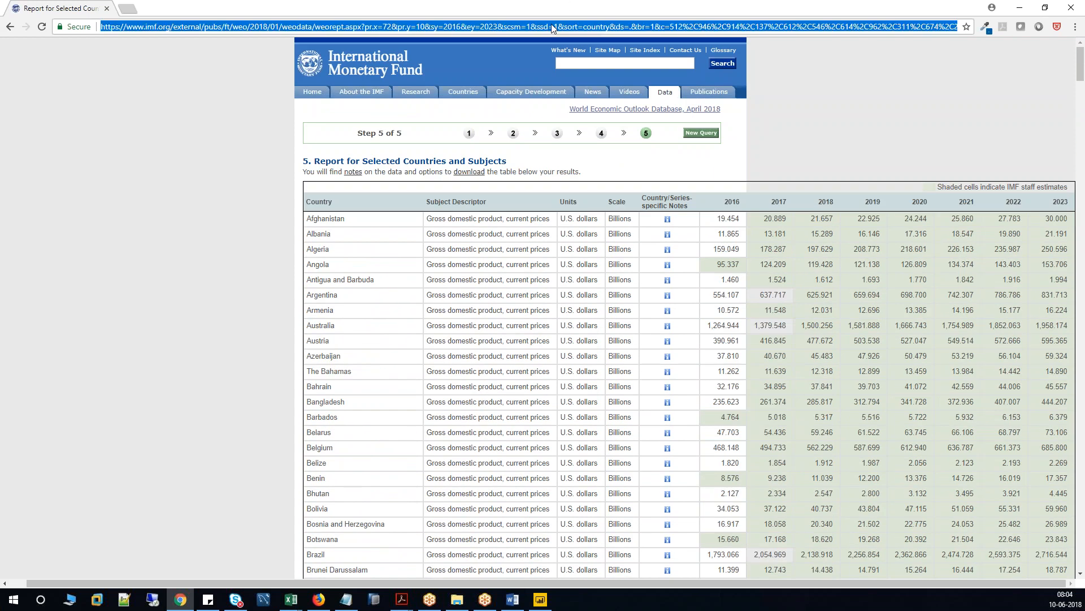
Back in Power BI, open the full Get Data catalogue of connectors.
{"action": "left_click", "coordinate": [540, 599]}
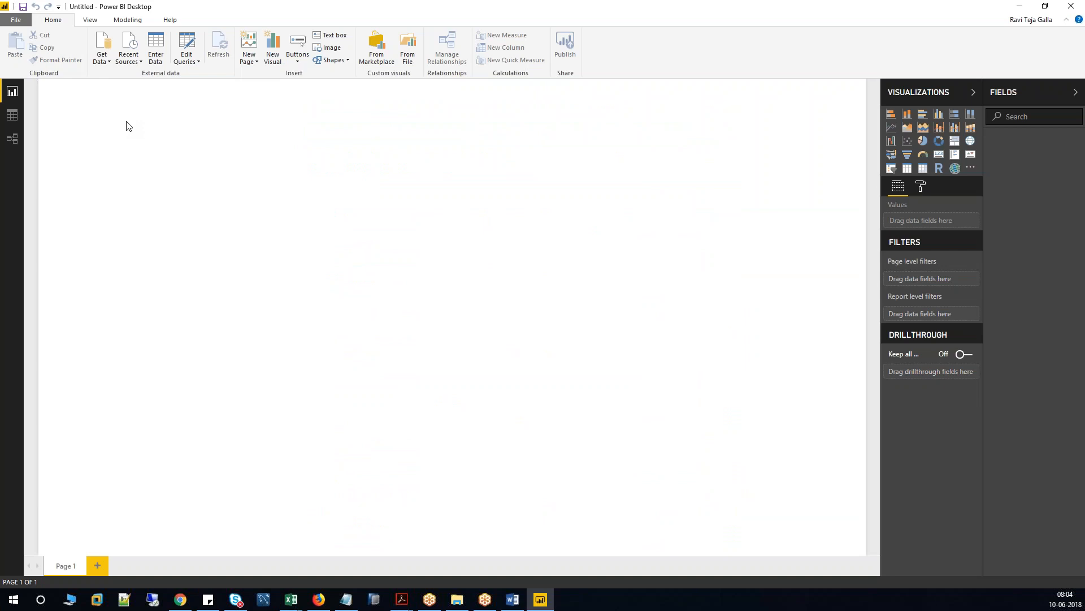
{"action": "left_click", "coordinate": [109, 62]}
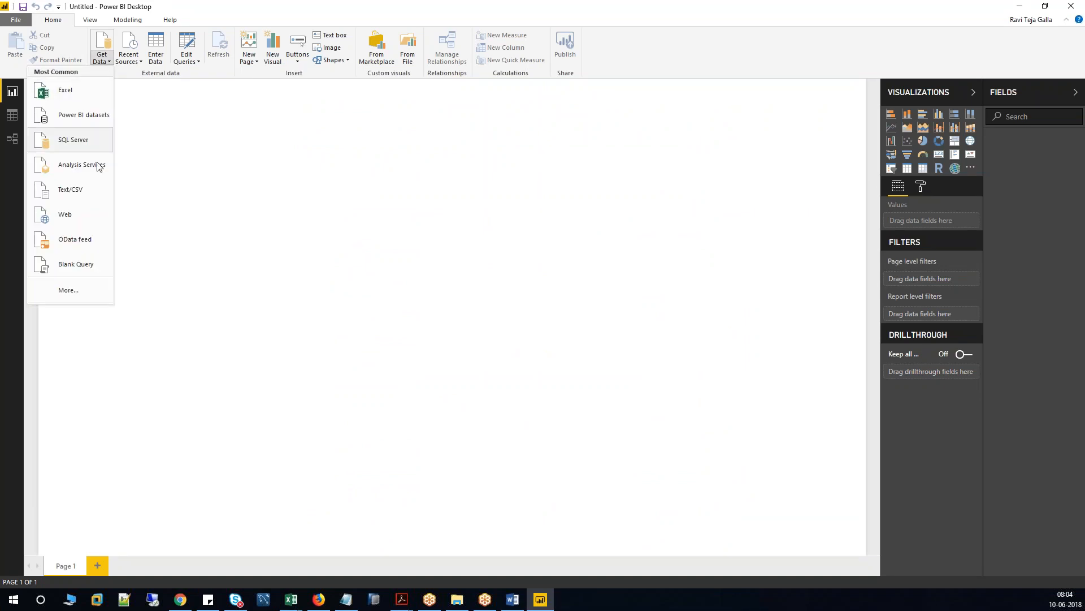
{"action": "left_click", "coordinate": [174, 131]}
{"action": "left_click", "coordinate": [104, 44]}
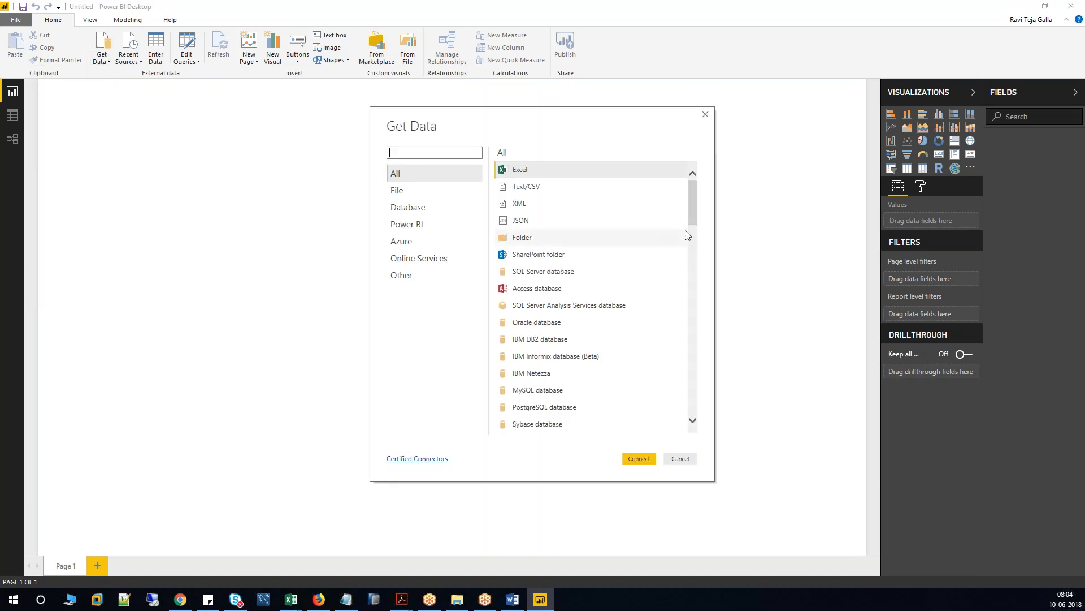
{"action": "left_click_drag", "start_coordinate": [693, 199], "coordinate": [637, 203]}
Browse the File, Database (SAP HANA, SAP Business Warehouse), Power BI and Azure connector categories.
{"action": "left_click", "coordinate": [438, 192]}
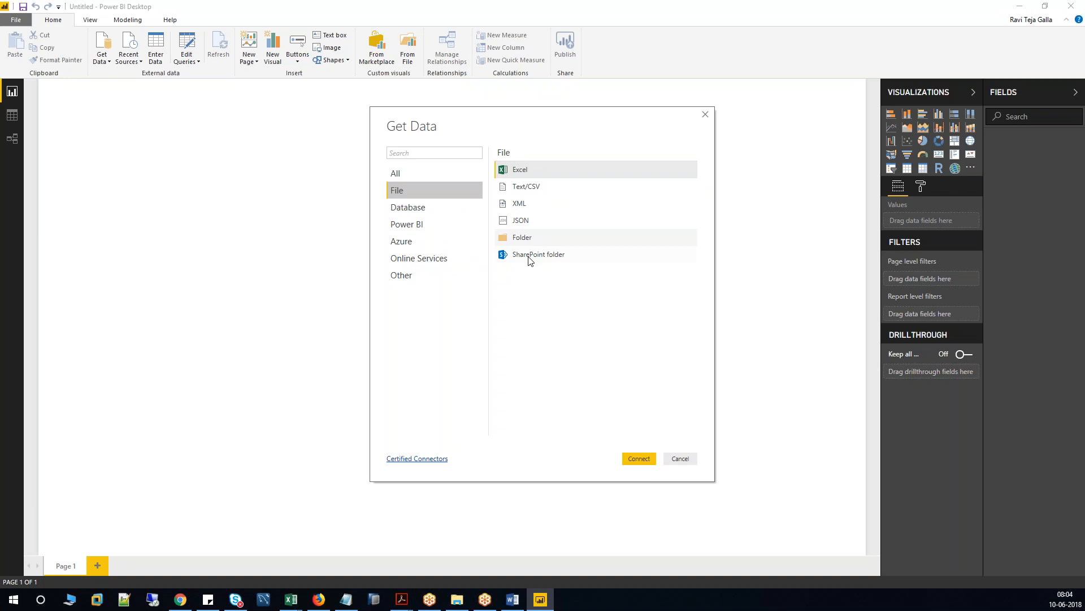
{"action": "left_click", "coordinate": [413, 207]}
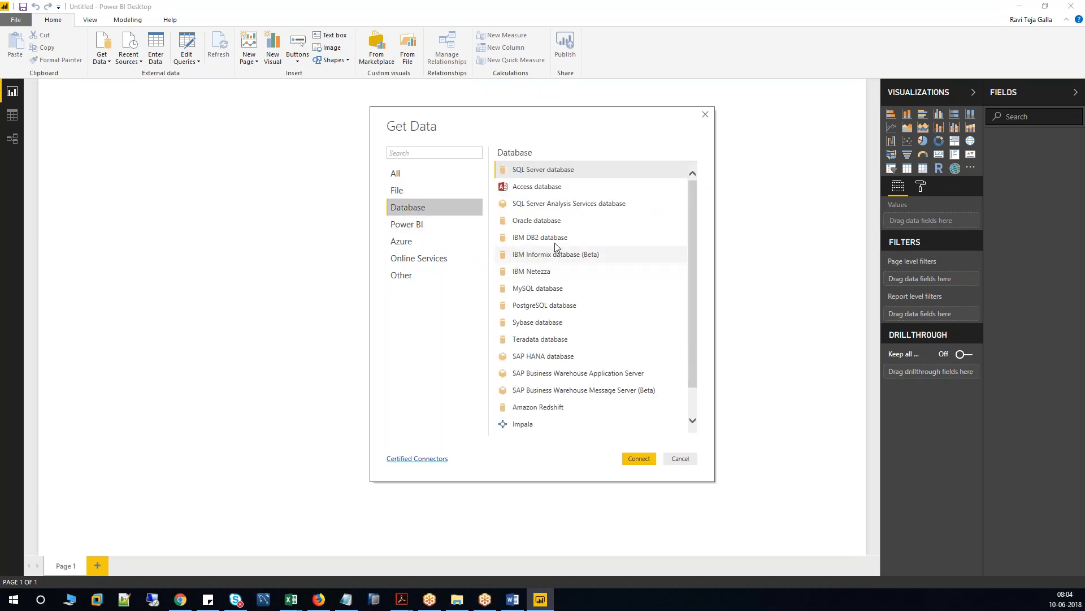
{"action": "left_click", "coordinate": [567, 357]}
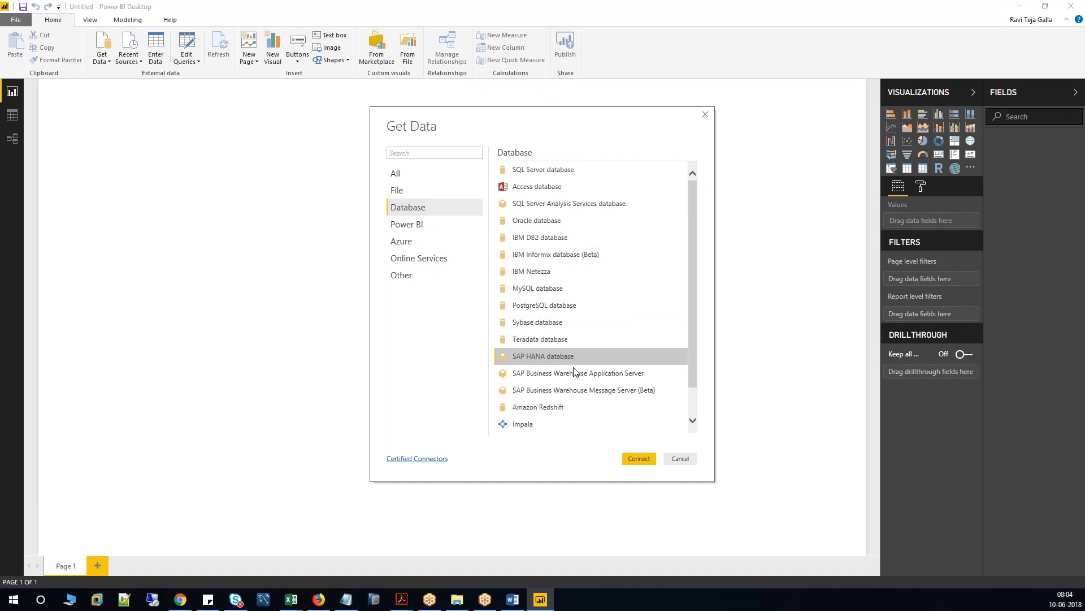
{"action": "left_click", "coordinate": [603, 375]}
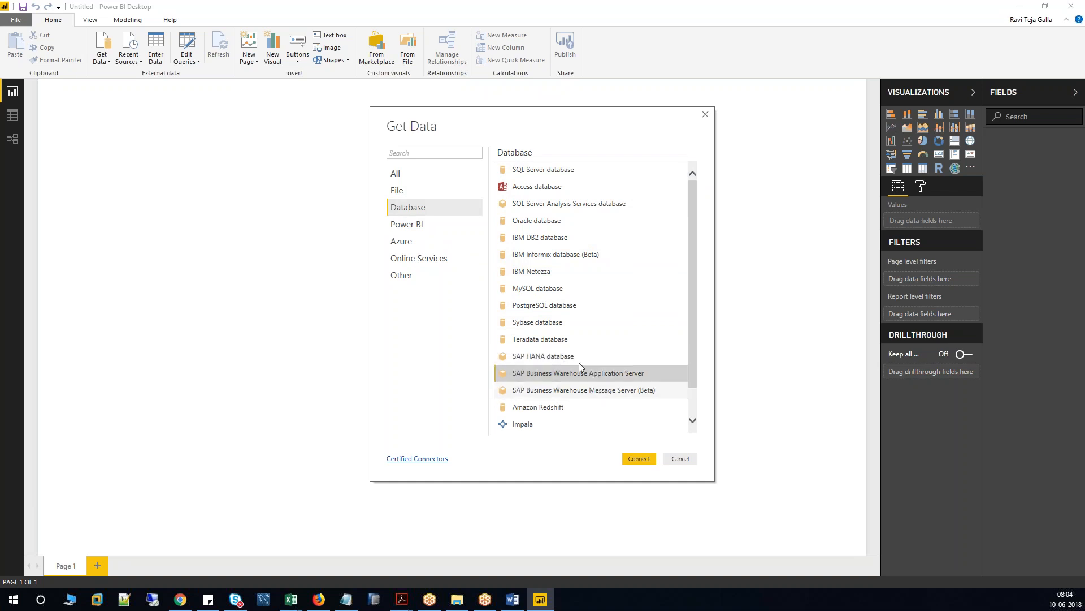
{"action": "left_click", "coordinate": [423, 225]}
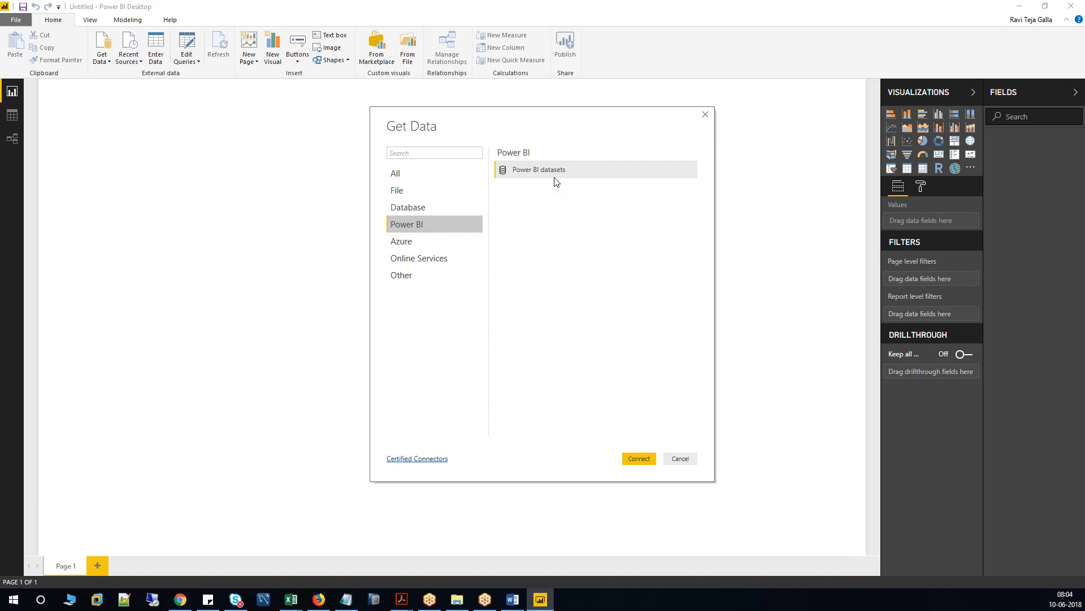
{"action": "left_click", "coordinate": [415, 247]}
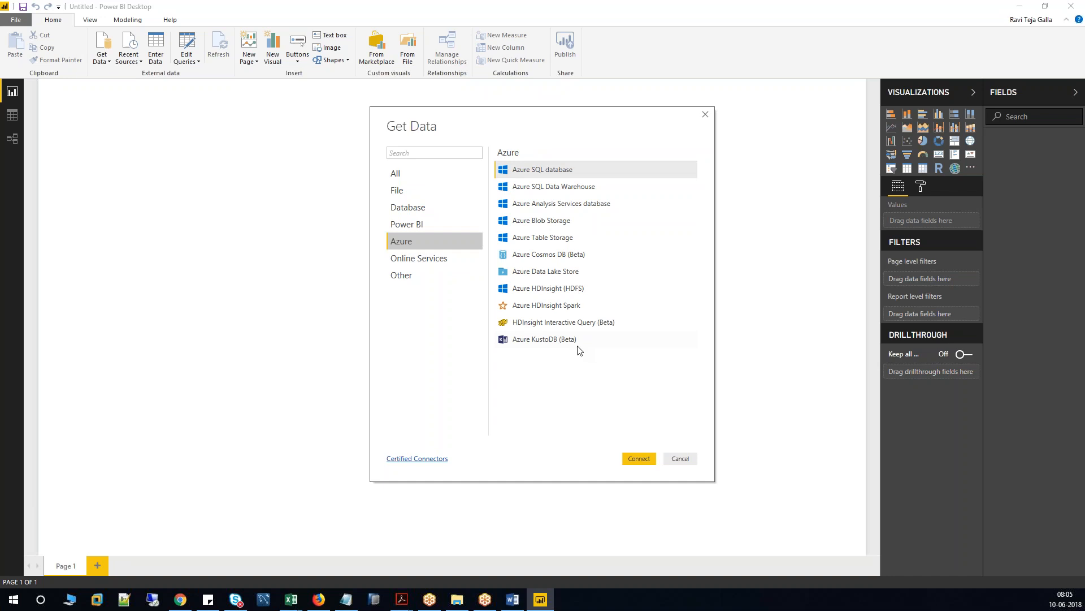
Browse the Online Services connectors, including Google Analytics and Salesforce Reports and Objects.
{"action": "left_click", "coordinate": [433, 260]}
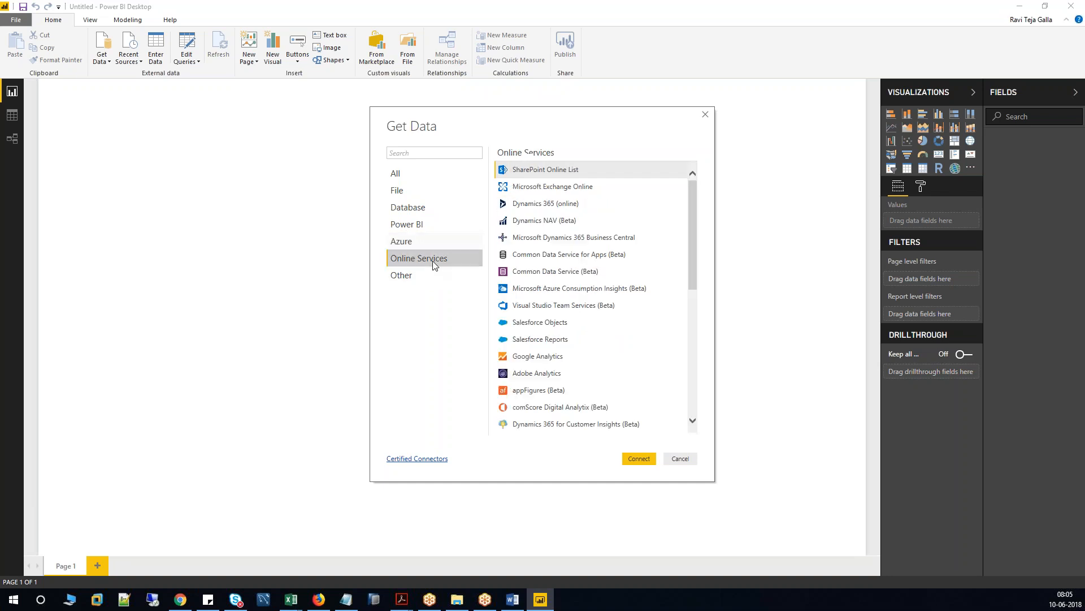
{"action": "left_click", "coordinate": [556, 356]}
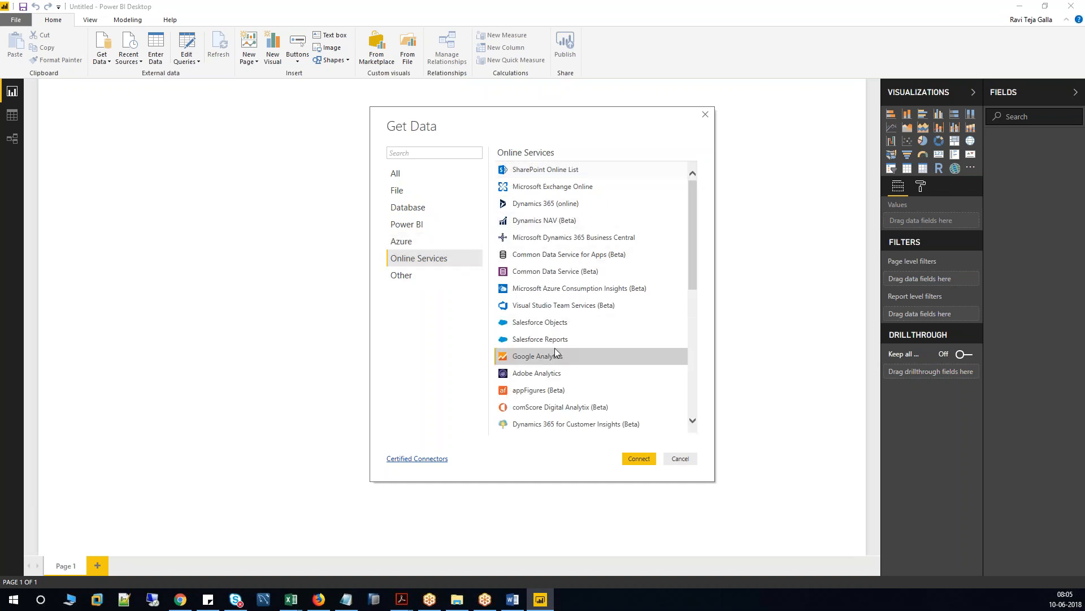
{"action": "left_click", "coordinate": [554, 335]}
{"action": "left_click", "coordinate": [554, 327]}
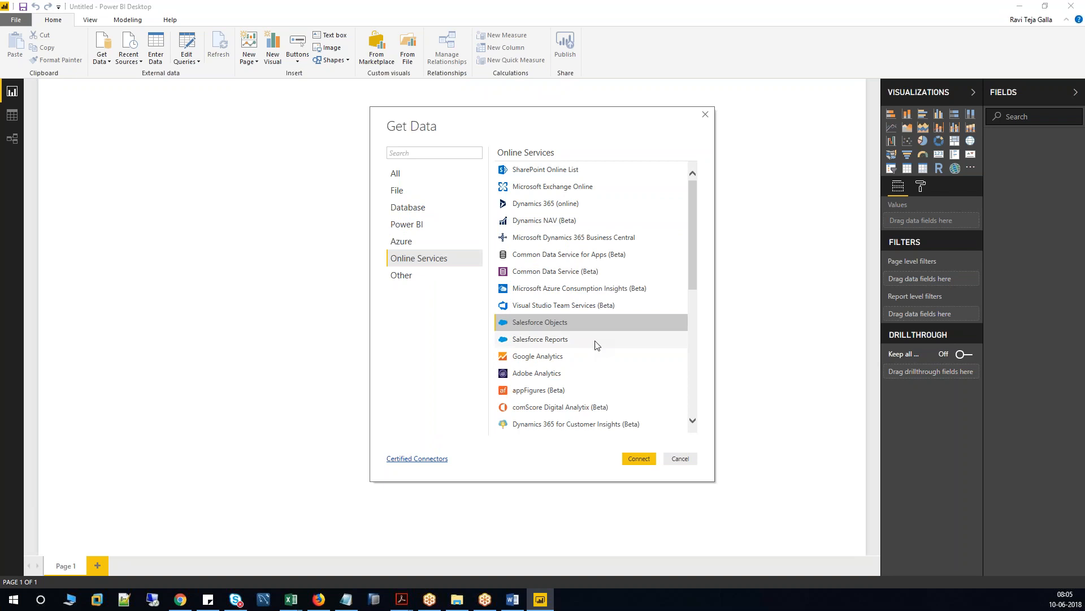
{"action": "left_click", "coordinate": [565, 340]}
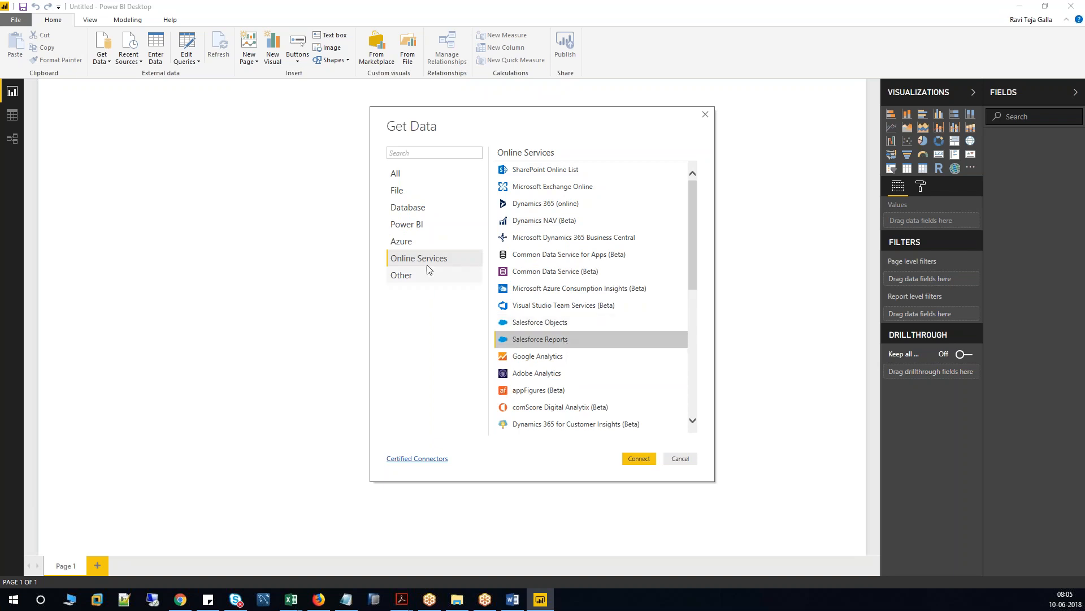
{"action": "left_click", "coordinate": [563, 327]}
{"action": "left_click", "coordinate": [555, 341]}
In the Other category, look over Hadoop File, Spark and ODBC, then select Web.
{"action": "scroll", "coordinate": [555, 345], "scroll_direction": "down", "scroll_amount": 2}
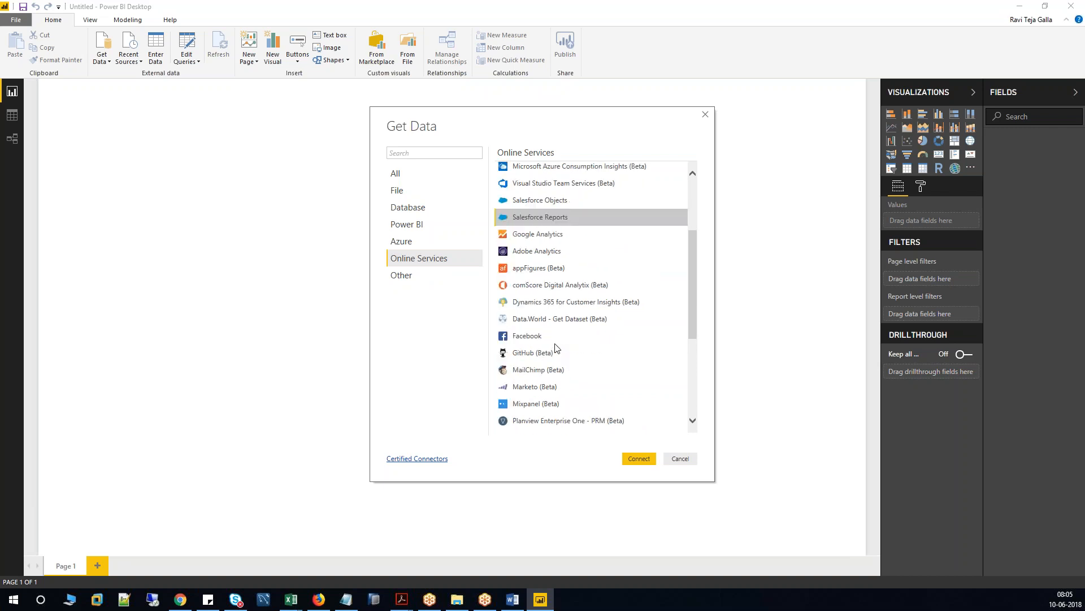
{"action": "scroll", "coordinate": [556, 348], "scroll_direction": "down", "scroll_amount": 3}
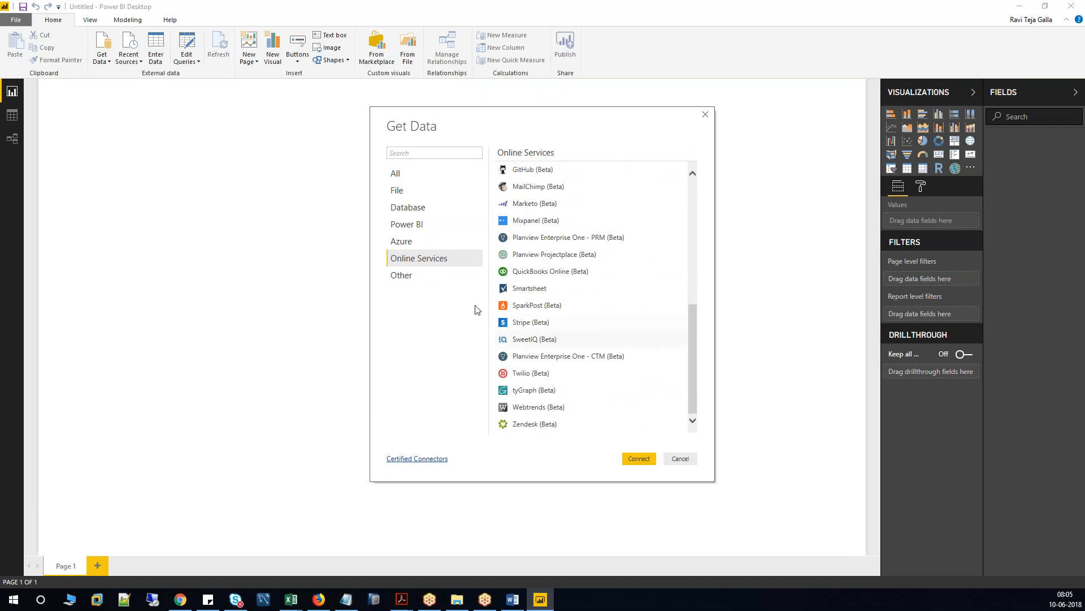
{"action": "left_click", "coordinate": [422, 278]}
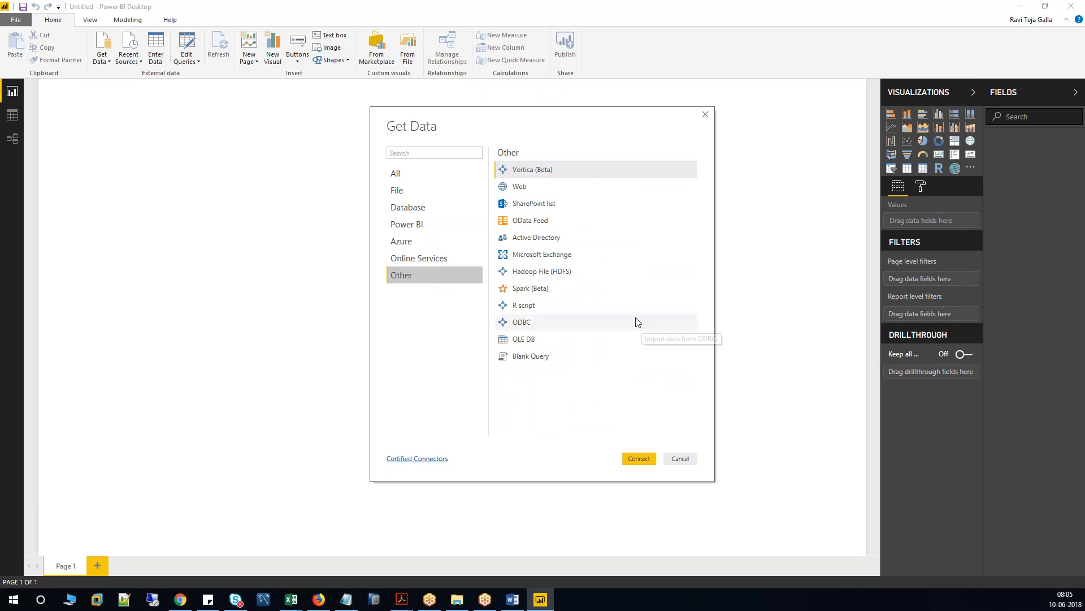
{"action": "left_click", "coordinate": [546, 274]}
{"action": "left_click", "coordinate": [537, 291]}
{"action": "left_click", "coordinate": [536, 322]}
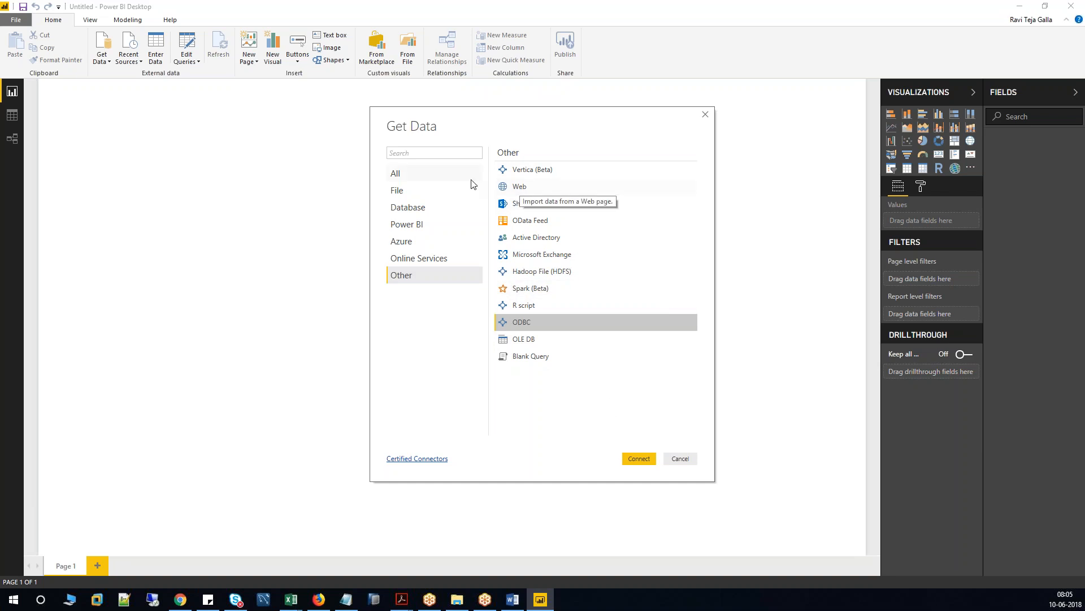
{"action": "left_click", "coordinate": [540, 190]}
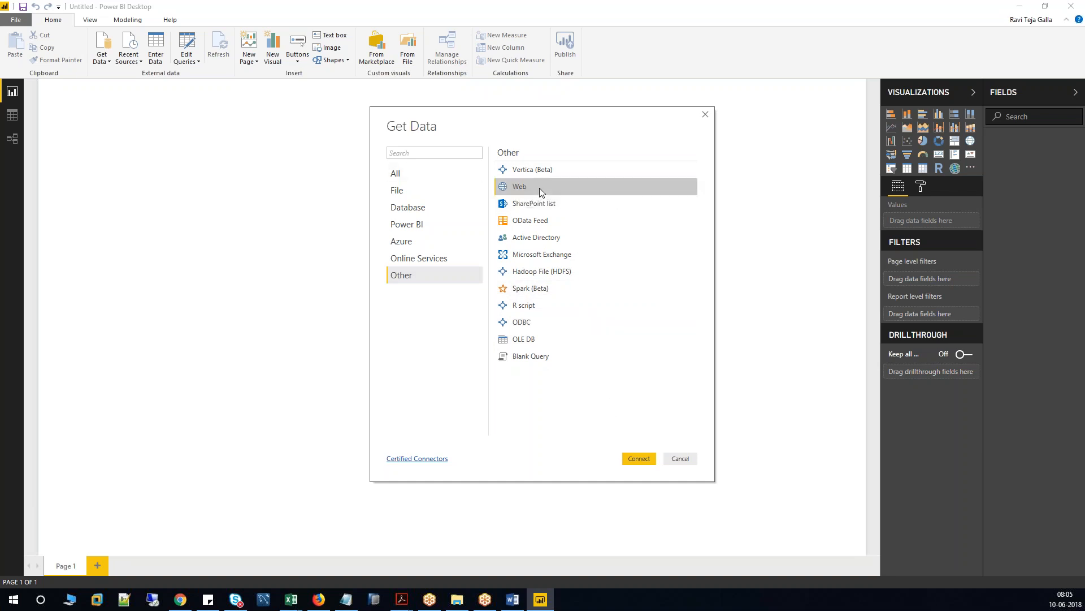
Connect with the Web connector using the pasted IMF report URL.
{"action": "left_click", "coordinate": [635, 456]}
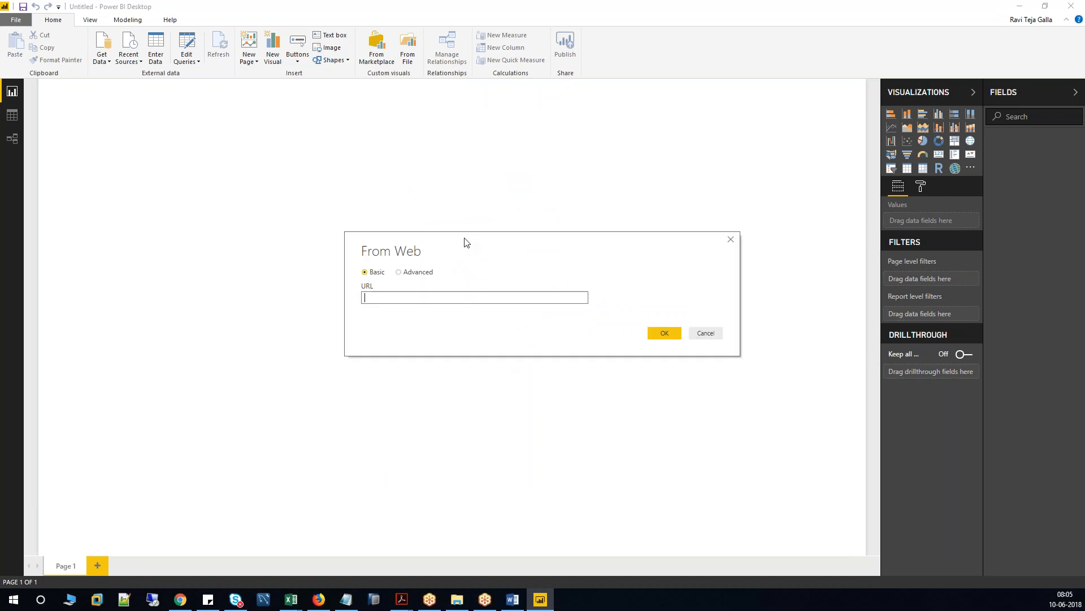
{"action": "key", "text": "ctrl+v"}
{"action": "left_click", "coordinate": [662, 334]}
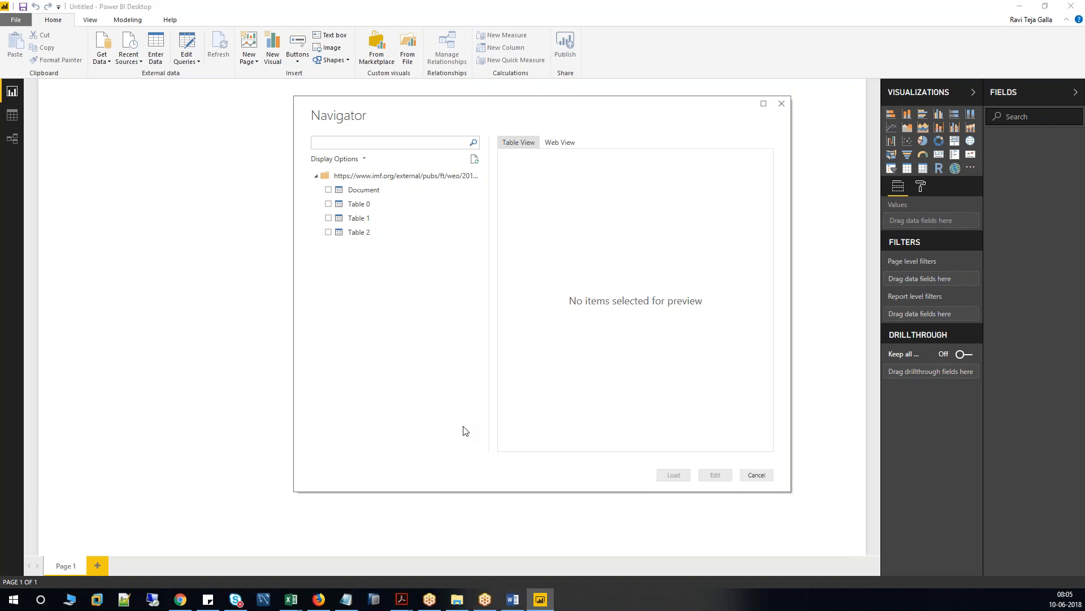
Preview Document and Table 0 in the Navigator, then tick Table 1 to view its GDP rows.
{"action": "left_click", "coordinate": [181, 599]}
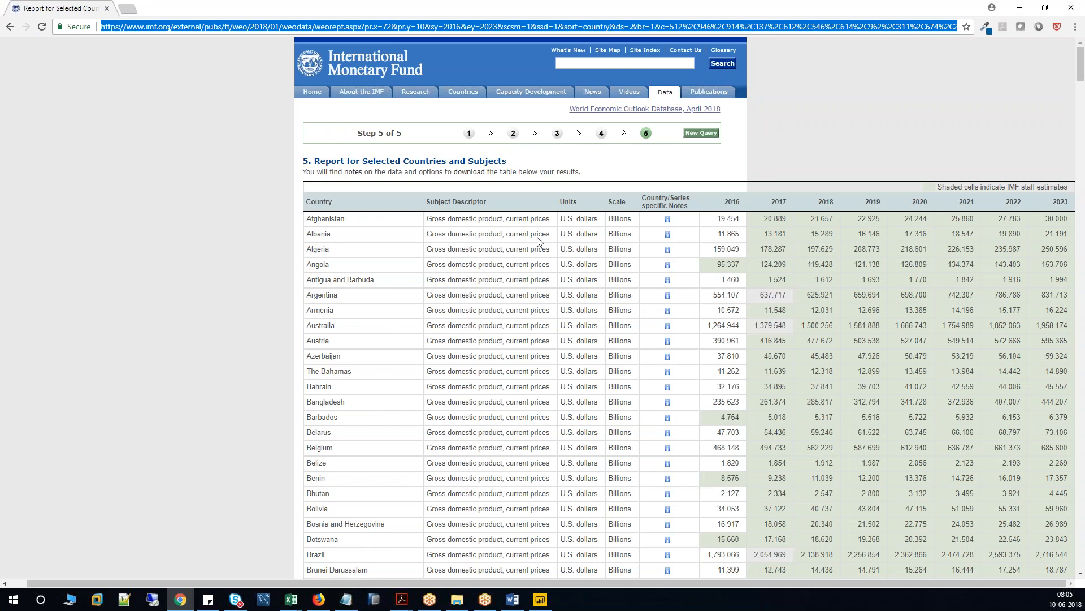
{"action": "left_click", "coordinate": [540, 600]}
{"action": "left_click", "coordinate": [329, 190]}
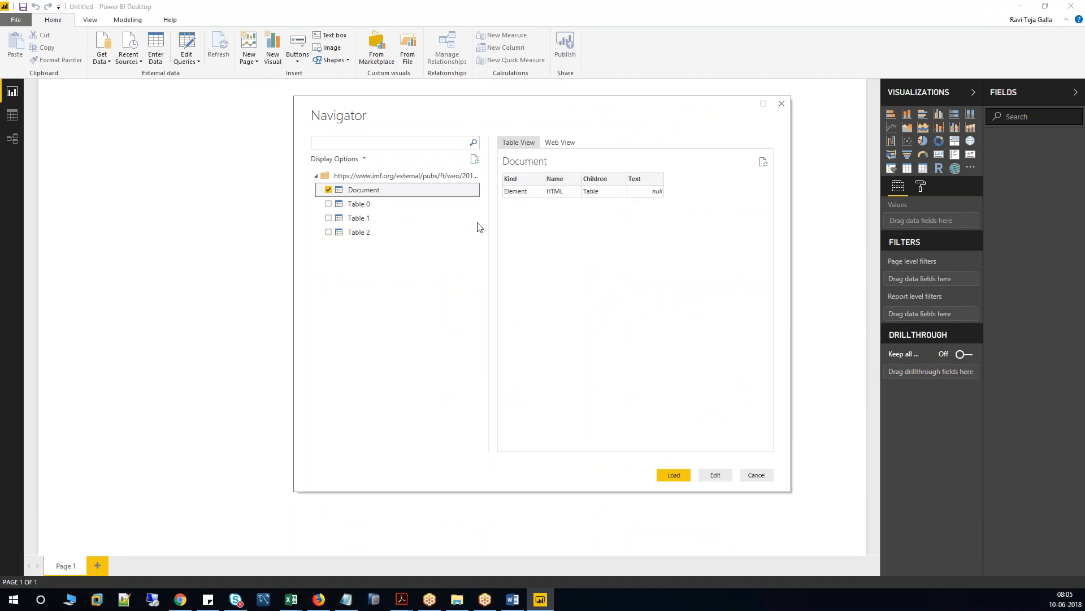
{"action": "left_click", "coordinate": [328, 204]}
{"action": "left_click", "coordinate": [328, 190]}
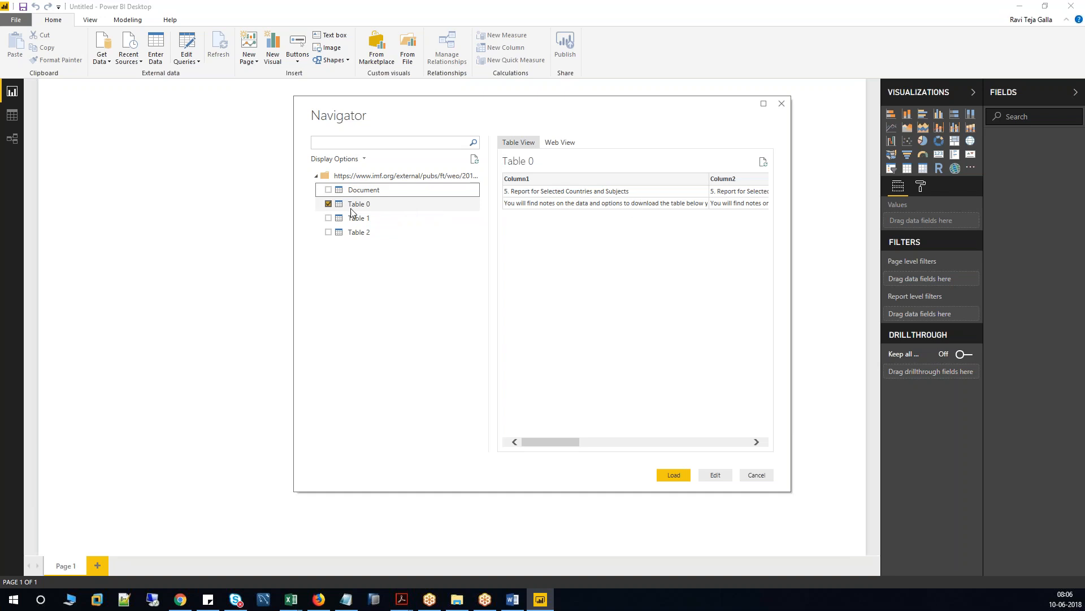
{"action": "left_click", "coordinate": [328, 204]}
{"action": "left_click", "coordinate": [328, 219]}
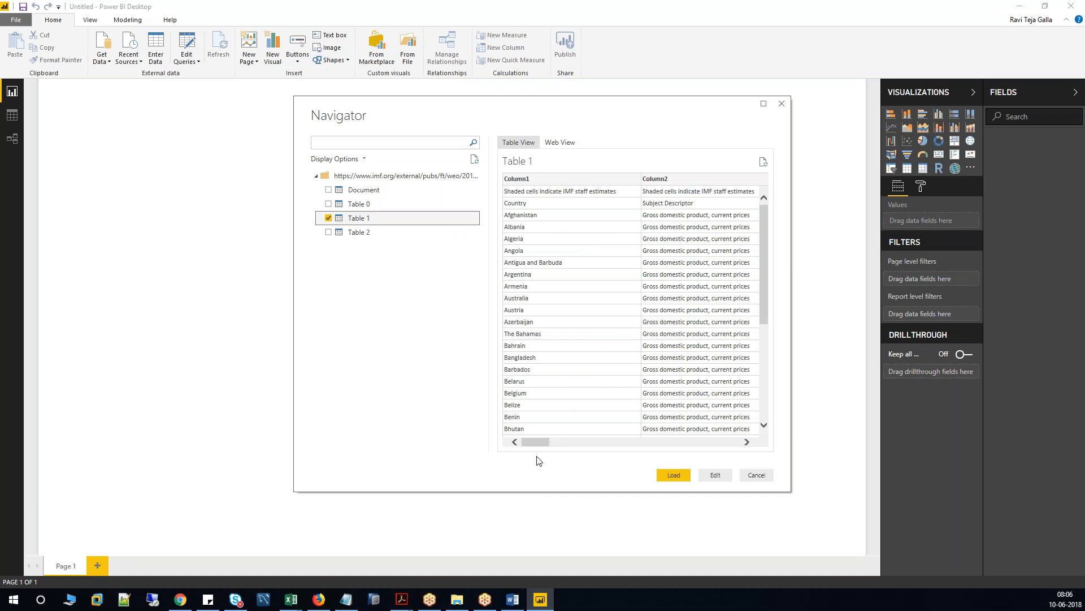
{"action": "mouse_move", "coordinate": [538, 444]}
{"action": "left_mouse_down"}
{"action": "mouse_move", "coordinate": [728, 450]}
{"action": "mouse_move", "coordinate": [527, 454]}
{"action": "left_mouse_up"}
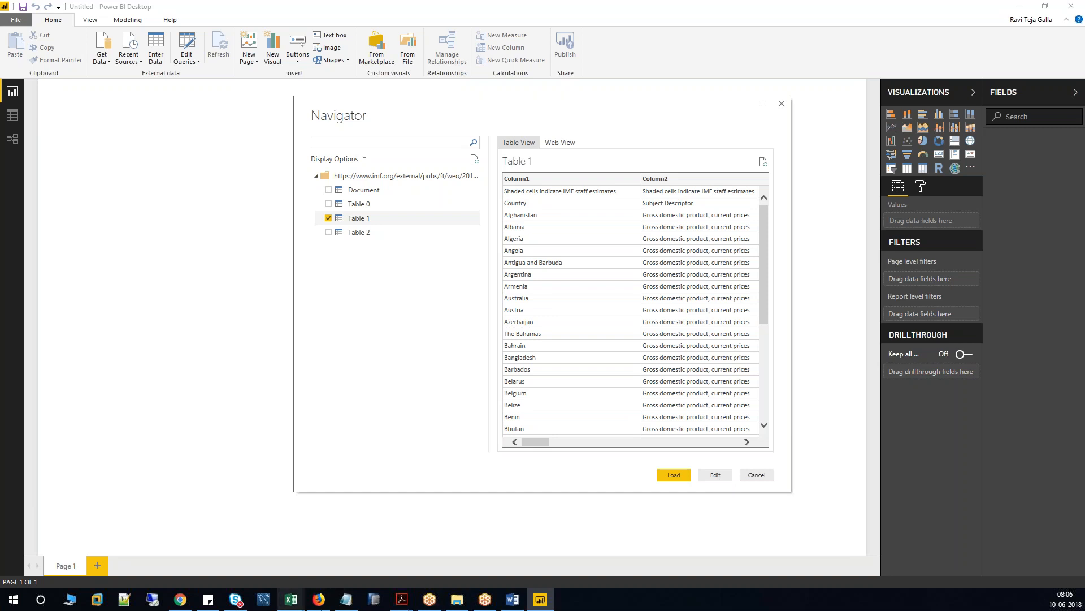
{"action": "mouse_move", "coordinate": [402, 601]}
{"action": "left_click", "coordinate": [421, 578]}
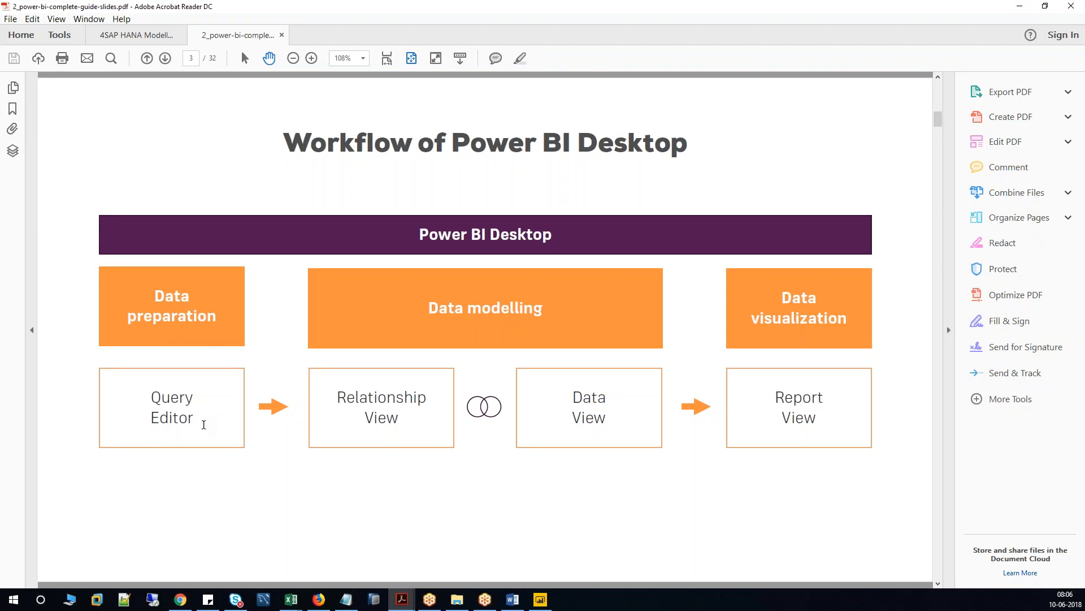
{"action": "left_click_drag", "start_coordinate": [190, 416], "coordinate": [149, 395]}
{"action": "left_click", "coordinate": [540, 600]}
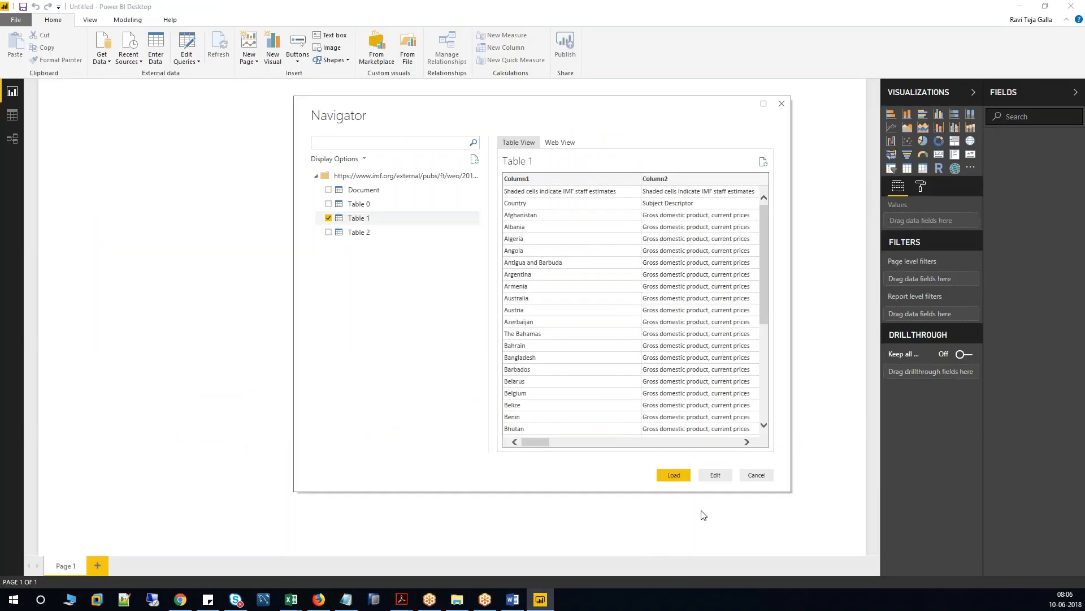
{"action": "left_click", "coordinate": [726, 475]}
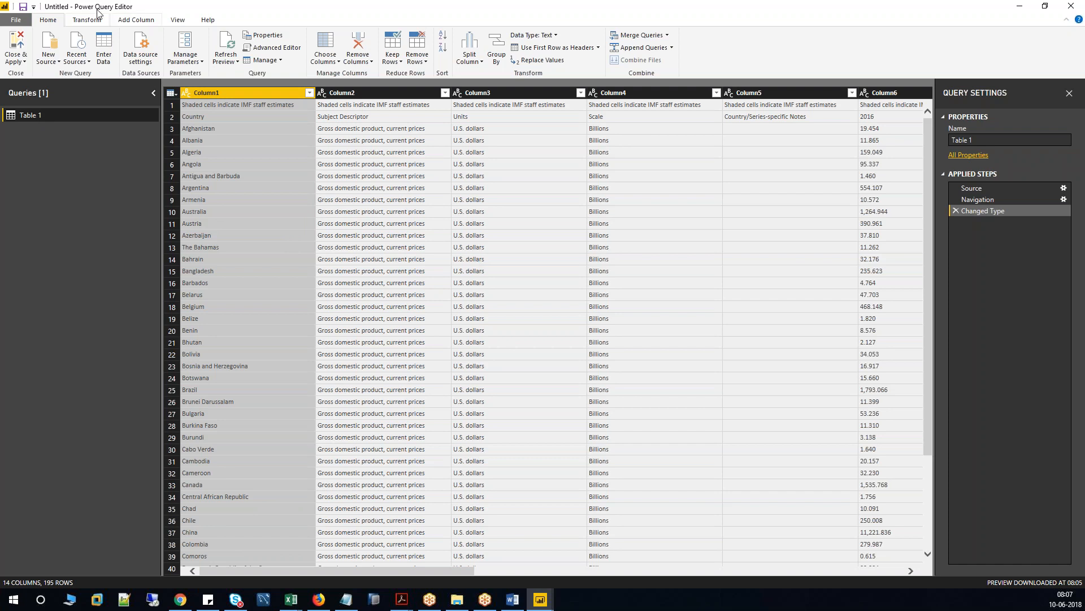
{"action": "left_click", "coordinate": [19, 20]}
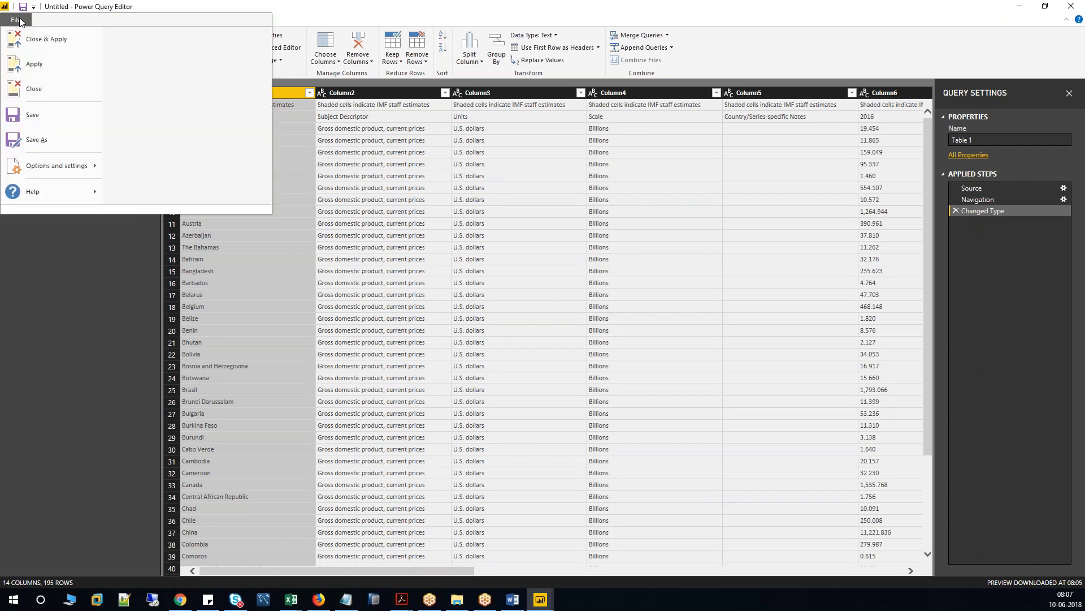
{"action": "left_click", "coordinate": [184, 3]}
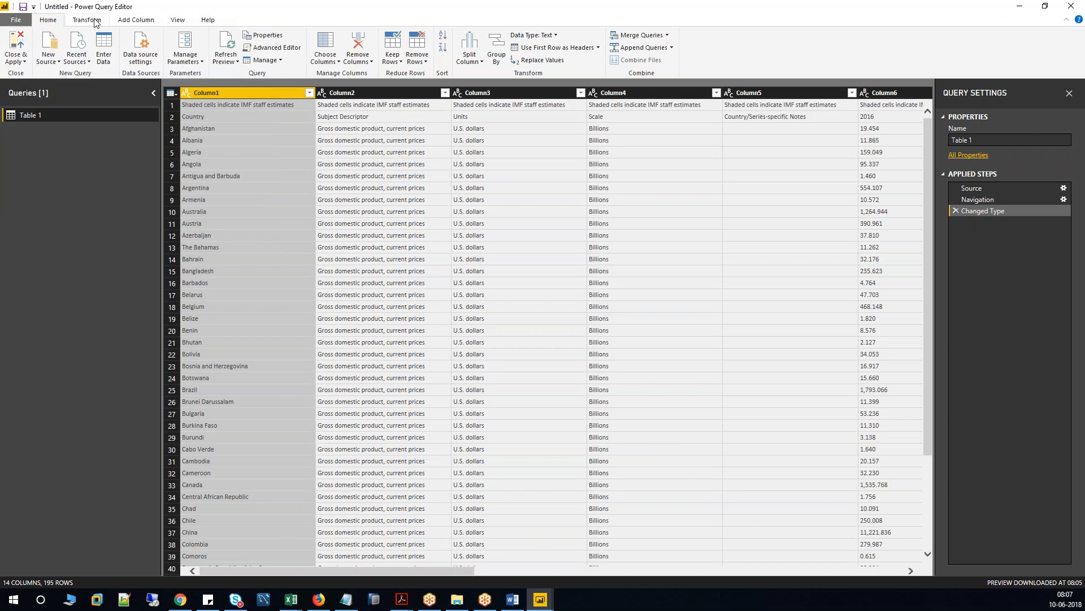
{"action": "left_click", "coordinate": [94, 21]}
{"action": "left_click", "coordinate": [136, 20]}
{"action": "left_click", "coordinate": [178, 20]}
{"action": "left_click", "coordinate": [207, 21]}
{"action": "left_click", "coordinate": [59, 23]}
{"action": "left_click", "coordinate": [211, 105]}
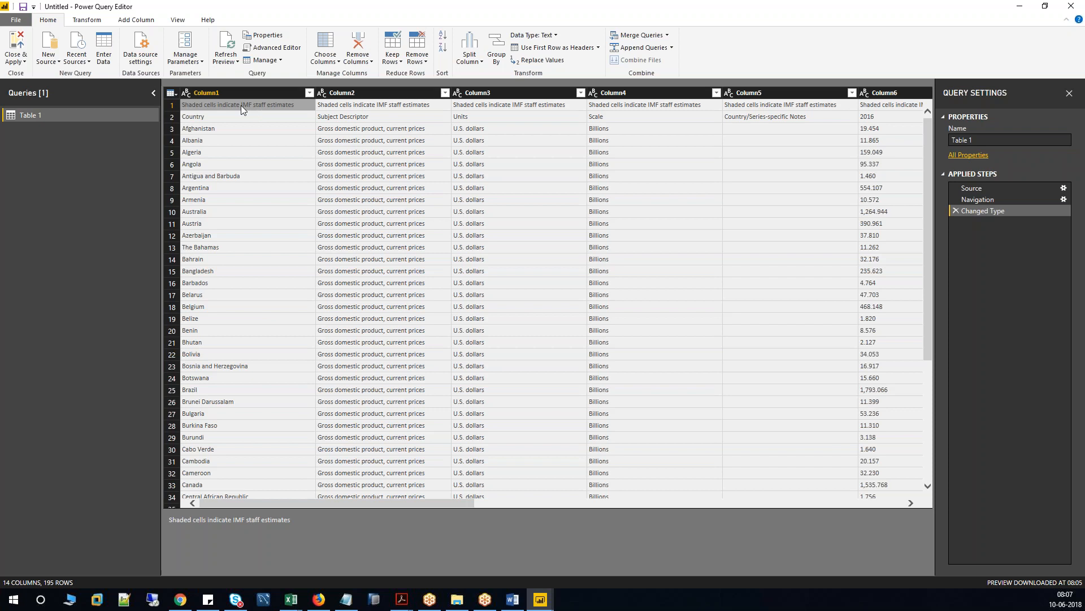
Remove the top 1 row with Remove Top Rows.
{"action": "left_click", "coordinate": [421, 63]}
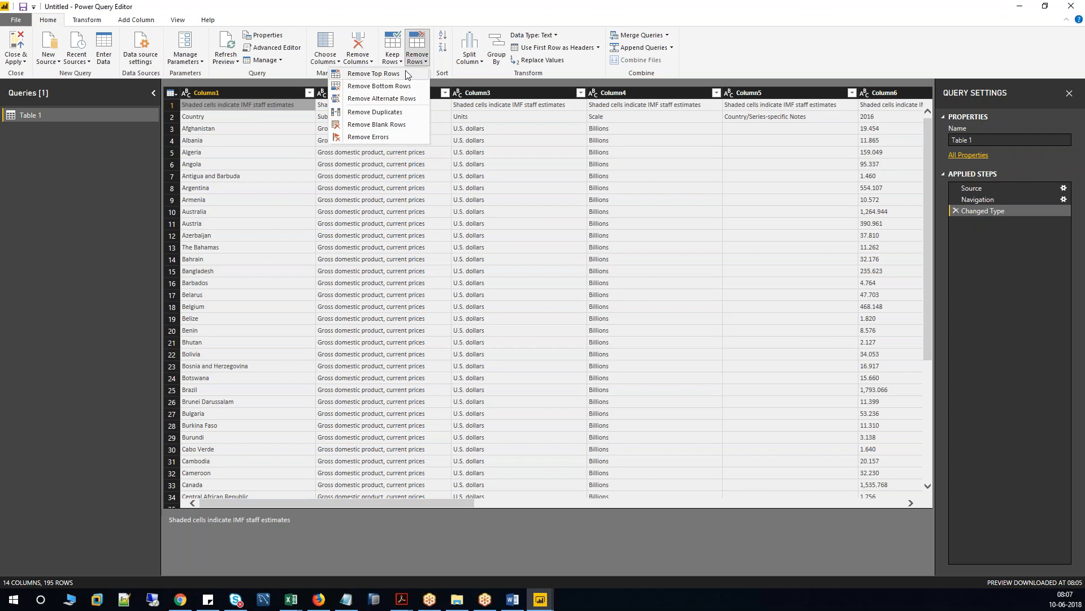
{"action": "left_click", "coordinate": [373, 74]}
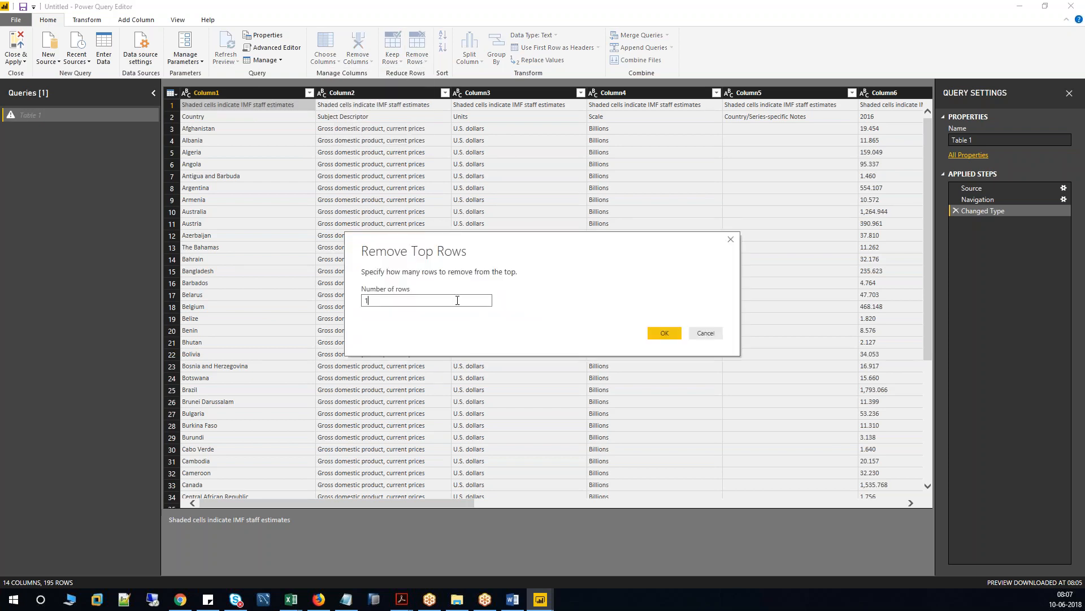
{"action": "left_click", "coordinate": [665, 333]}
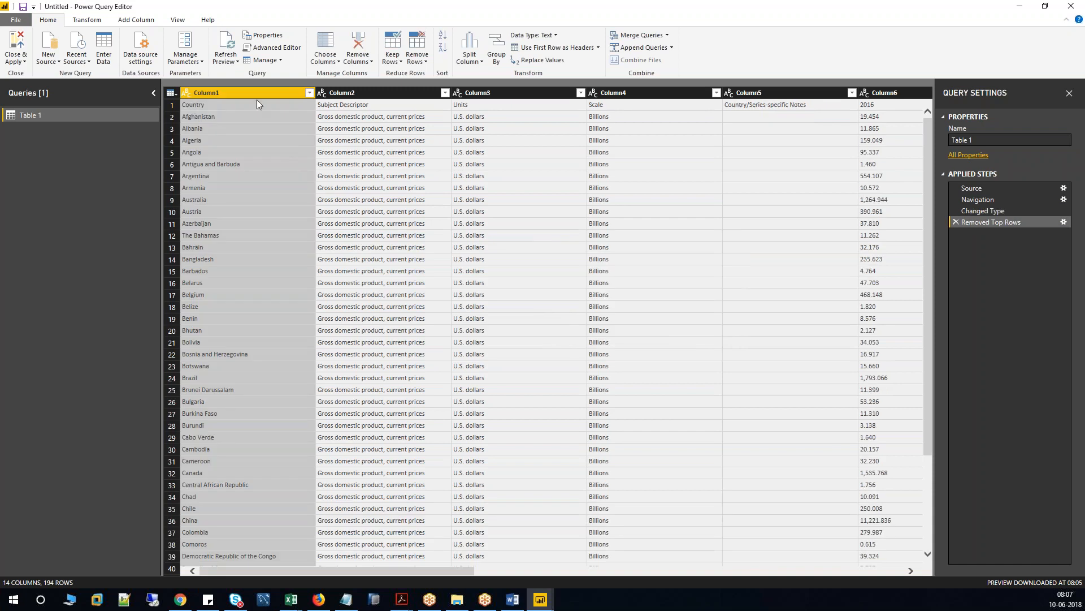
Check that row 1 now holds Country, Subject Descriptor and Units before promoting headers.
{"action": "left_click", "coordinate": [227, 104]}
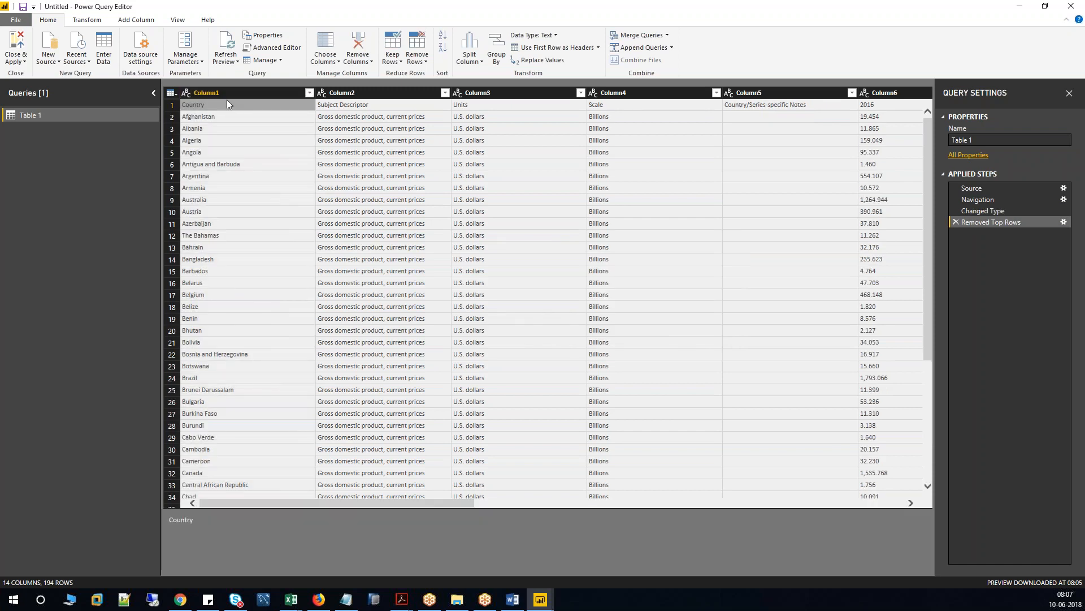
{"action": "left_click", "coordinate": [230, 92]}
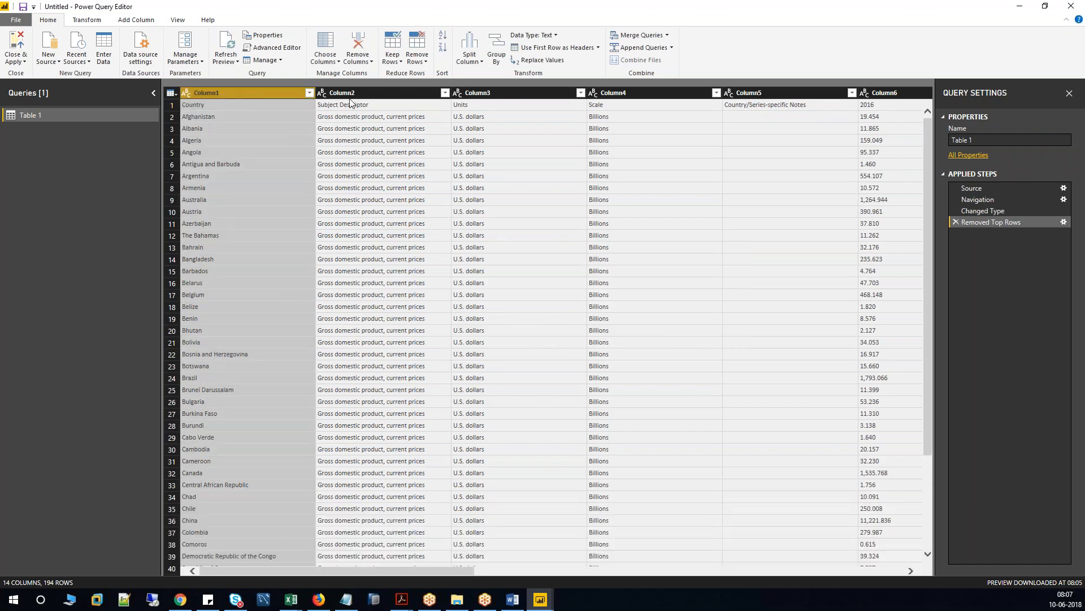
{"action": "left_click", "coordinate": [228, 105]}
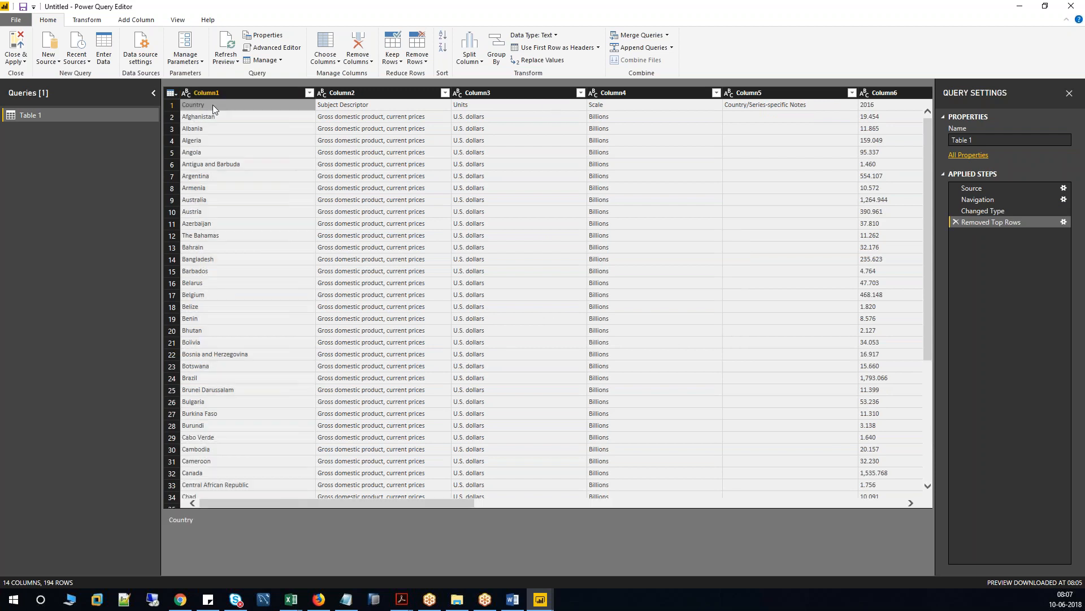
{"action": "left_click", "coordinate": [172, 105]}
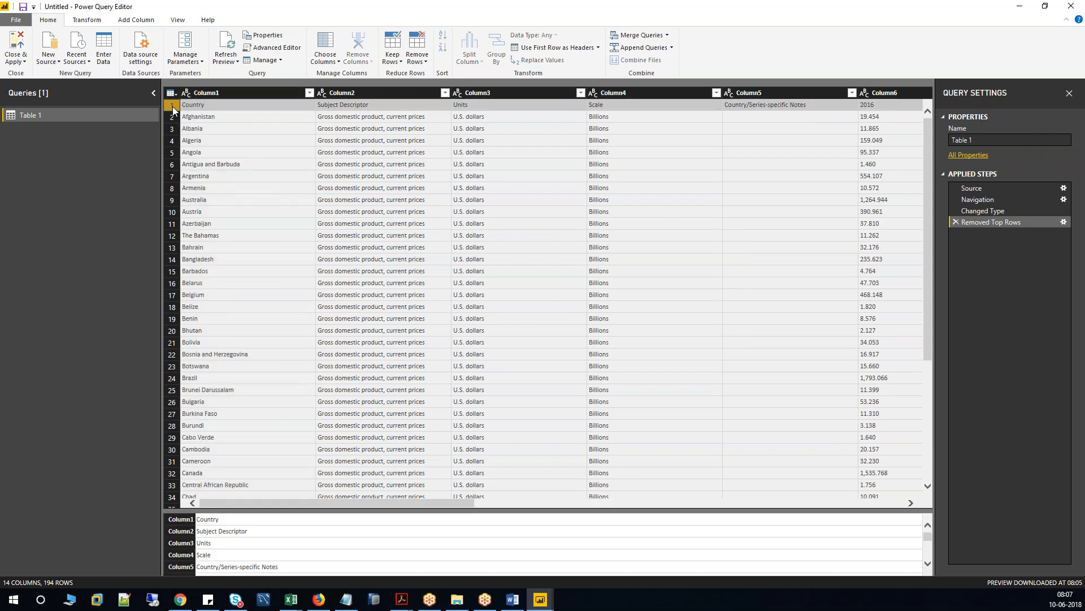
{"action": "left_click", "coordinate": [222, 106]}
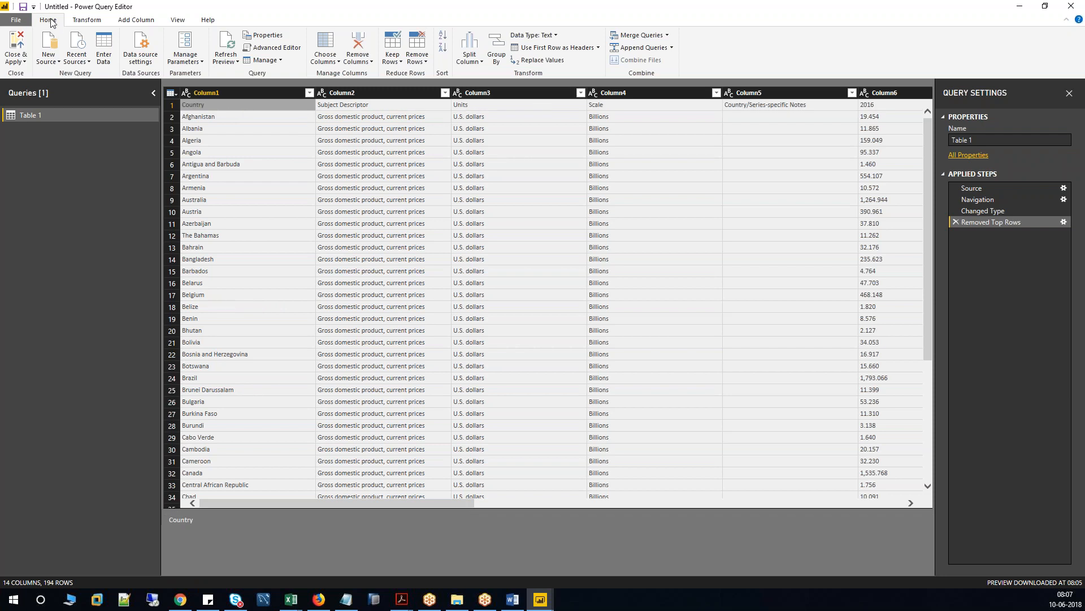
{"action": "left_click", "coordinate": [598, 48]}
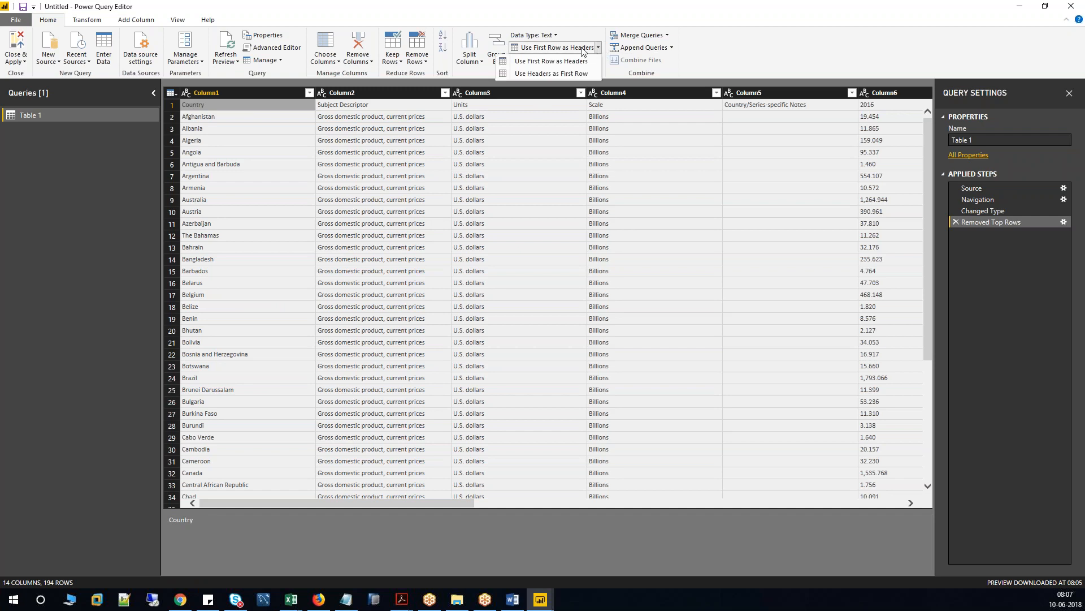
Promote the first row to headers and delete the Subject Descriptor, Units, Scale and Country/Series-specific Notes columns.
{"action": "left_click", "coordinate": [582, 37]}
{"action": "left_click", "coordinate": [553, 49]}
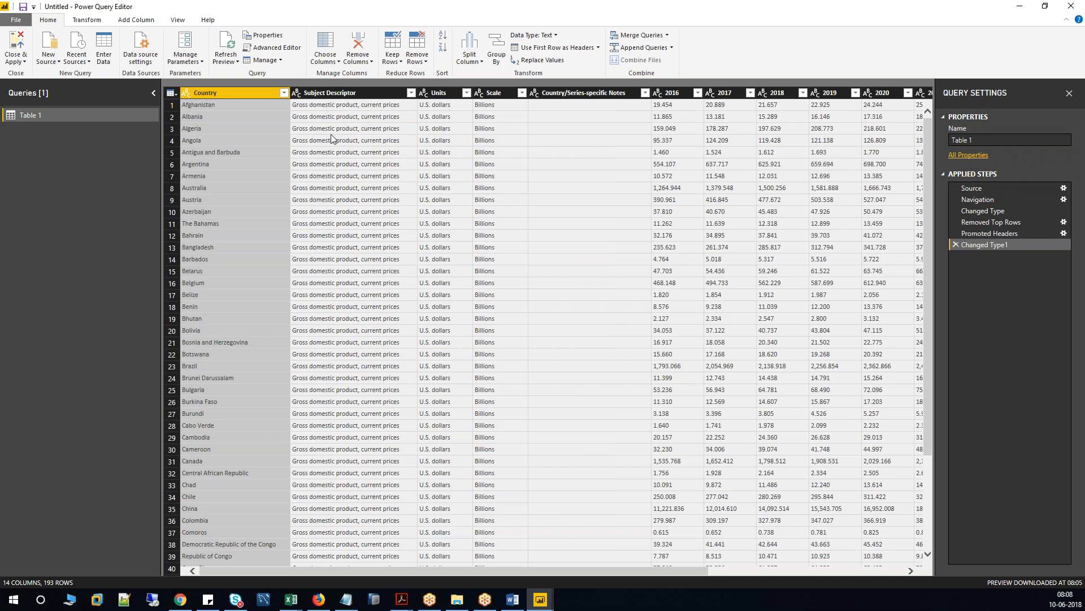
{"action": "left_click", "coordinate": [343, 91]}
{"action": "left_click", "coordinate": [358, 41]}
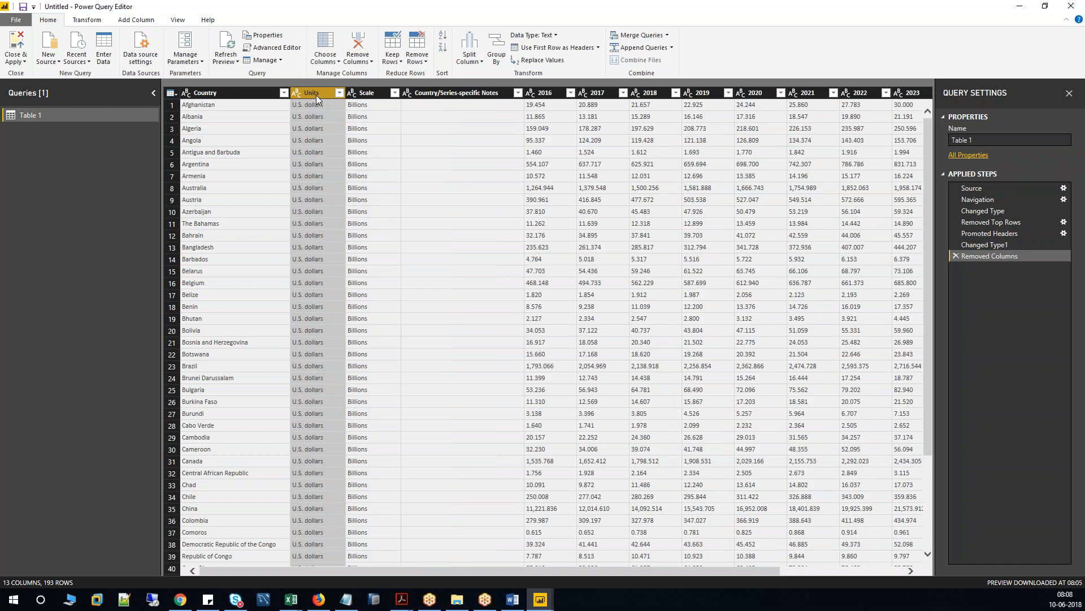
{"action": "left_click", "coordinate": [360, 45]}
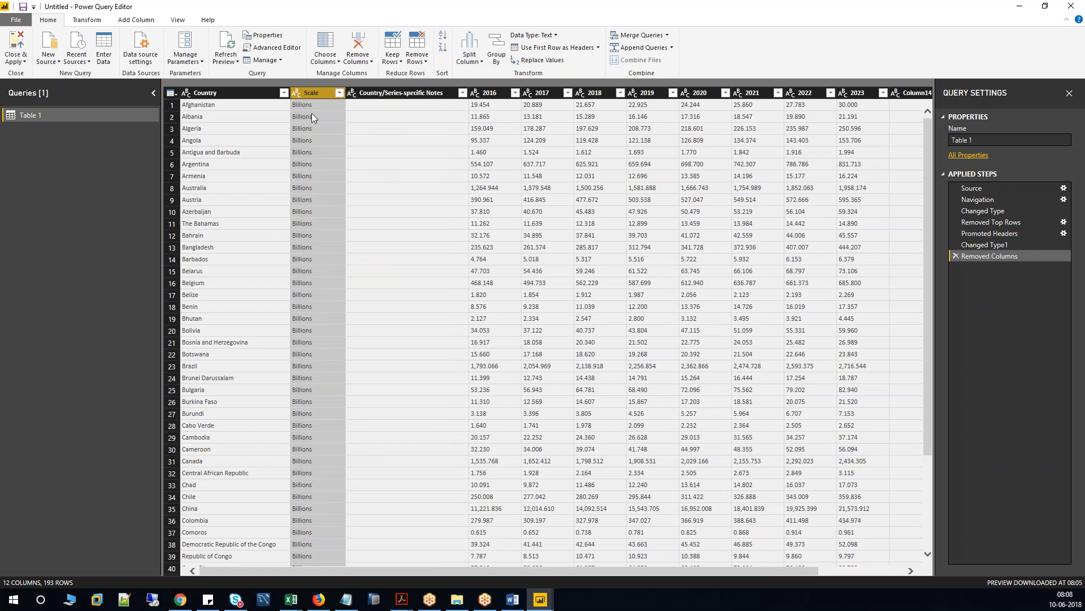
{"action": "left_click", "coordinate": [357, 46]}
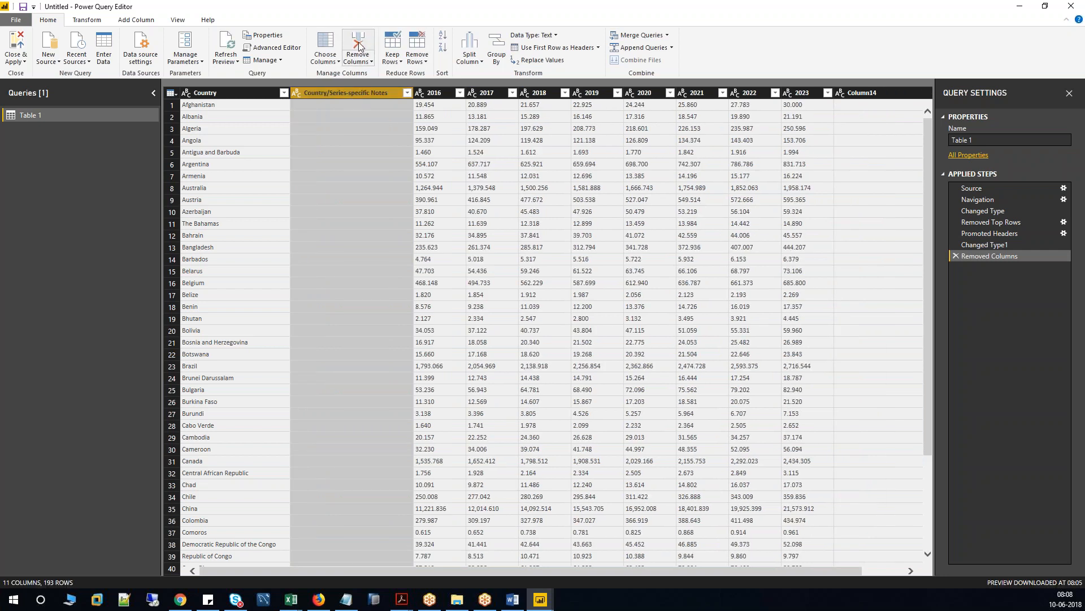
{"action": "left_click", "coordinate": [358, 46]}
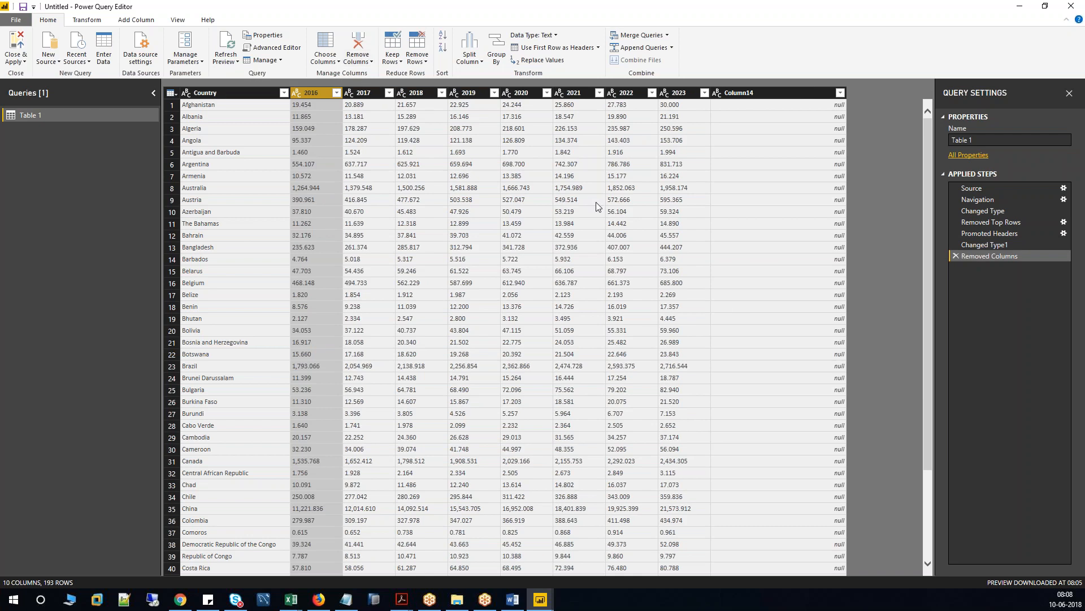
{"action": "left_click", "coordinate": [770, 95]}
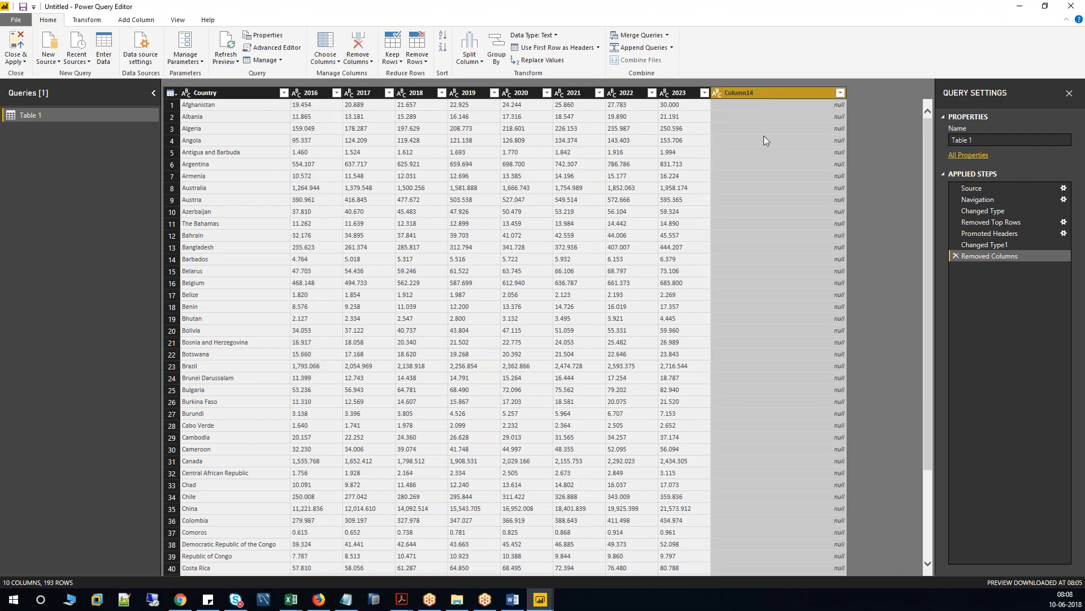
Remove Column14, delete every applied step back to Source, and close Power Query Editor.
{"action": "left_click", "coordinate": [358, 46]}
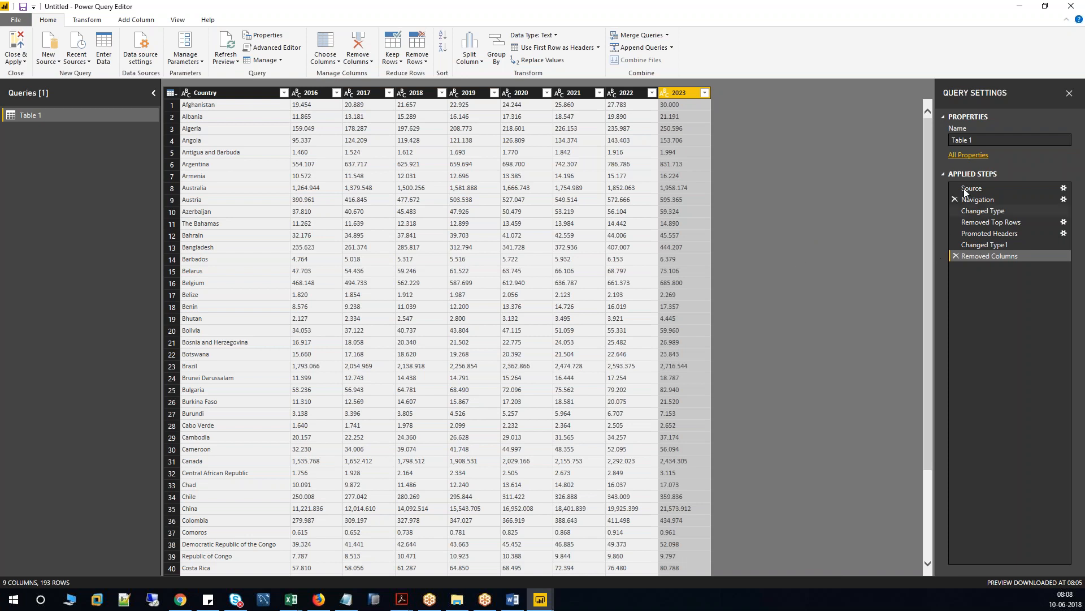
{"action": "left_click", "coordinate": [964, 174]}
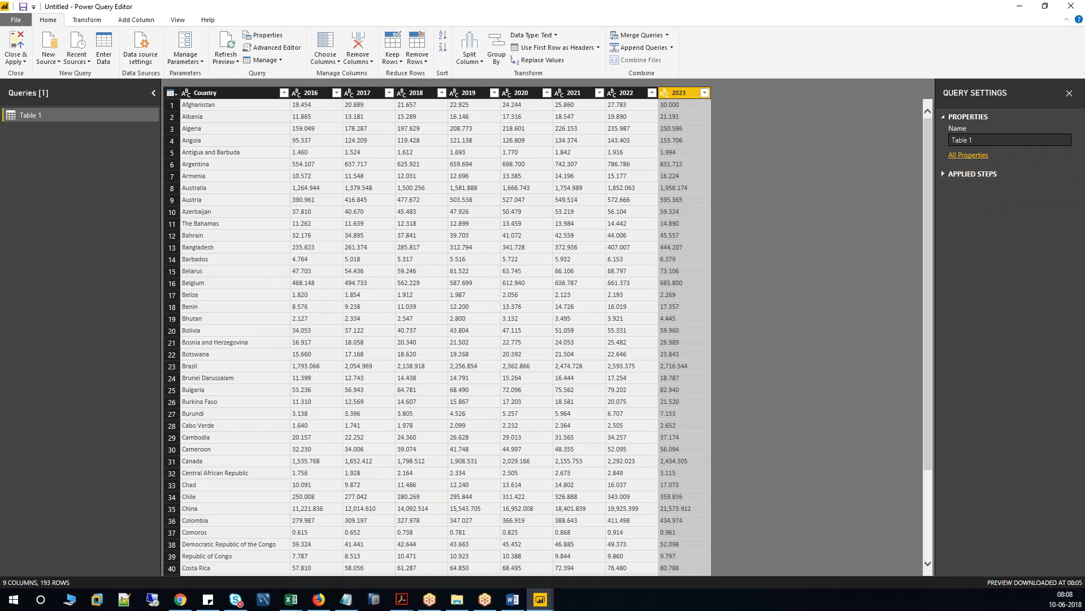
{"action": "left_click", "coordinate": [944, 173]}
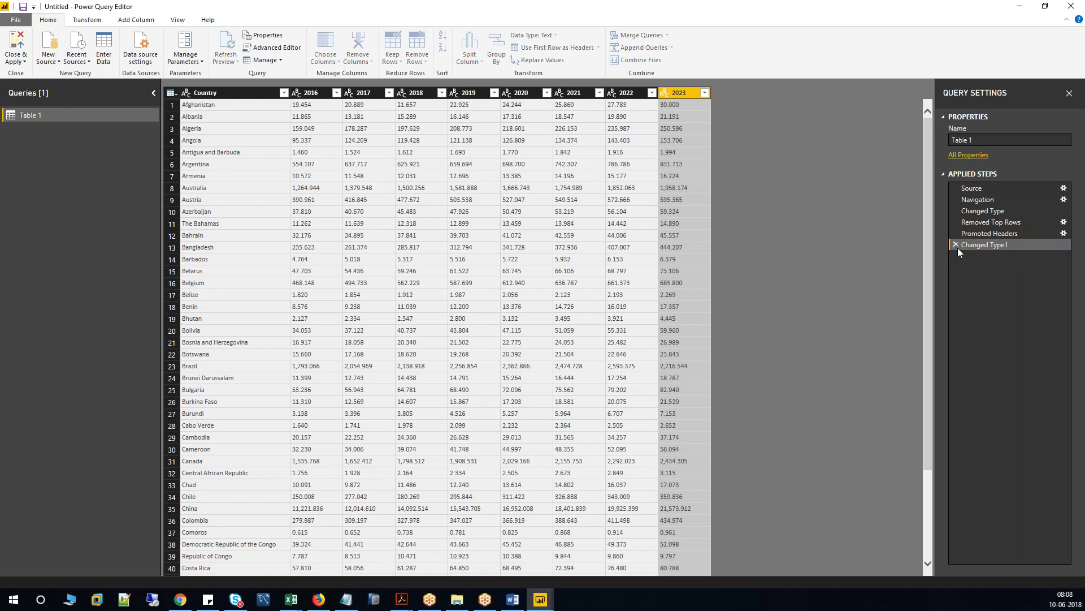
{"action": "left_click", "coordinate": [957, 245]}
{"action": "left_click", "coordinate": [958, 234]}
{"action": "left_click", "coordinate": [956, 222]}
{"action": "left_click", "coordinate": [956, 210]}
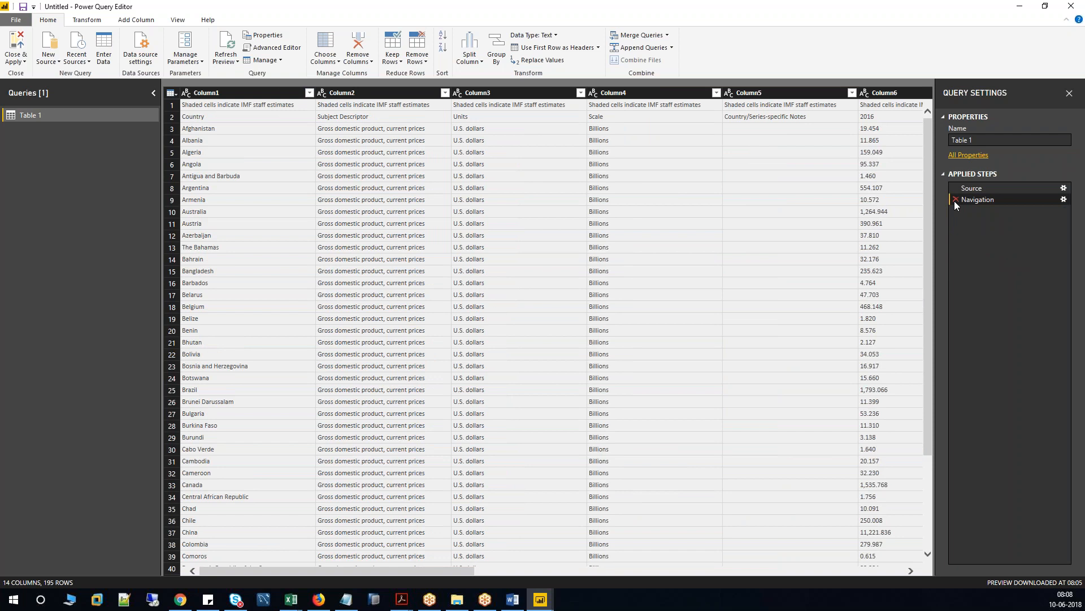
{"action": "left_click", "coordinate": [954, 199]}
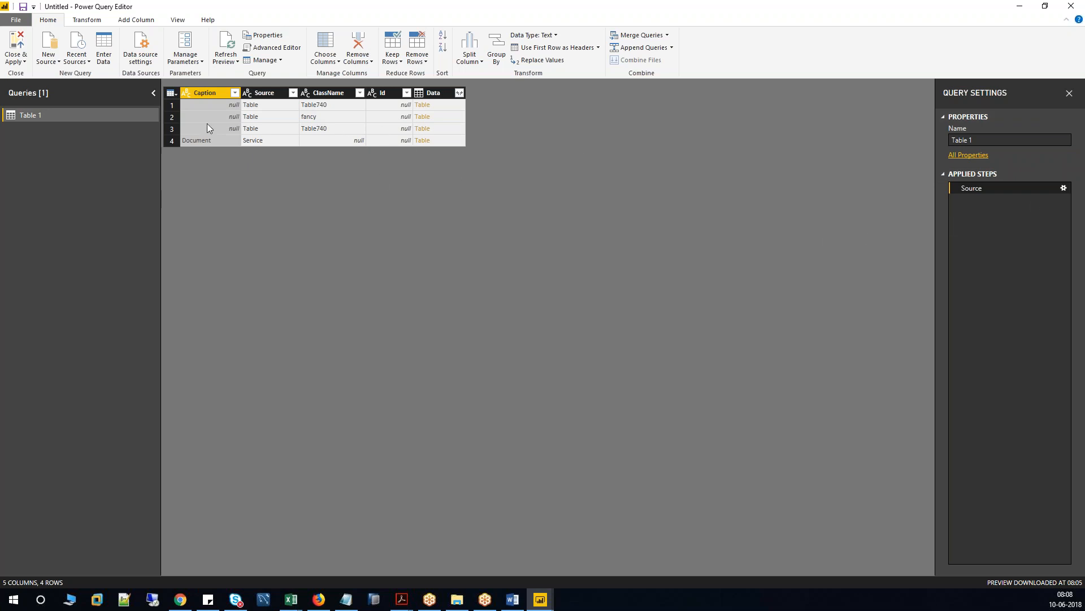
{"action": "left_click", "coordinate": [1071, 6]}
{"action": "left_click", "coordinate": [601, 317]}
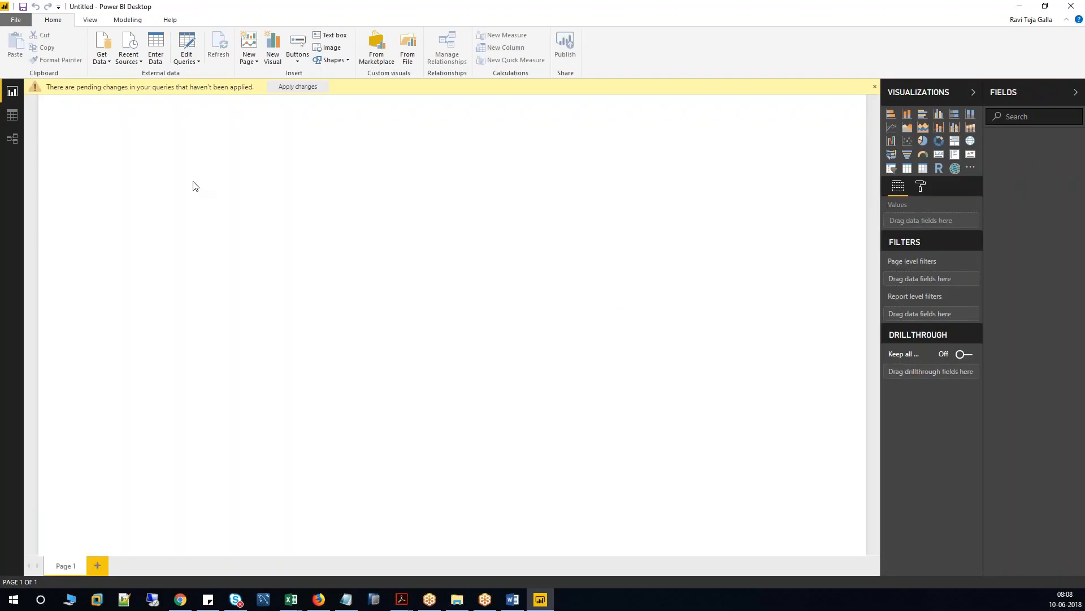
{"action": "left_click", "coordinate": [110, 65]}
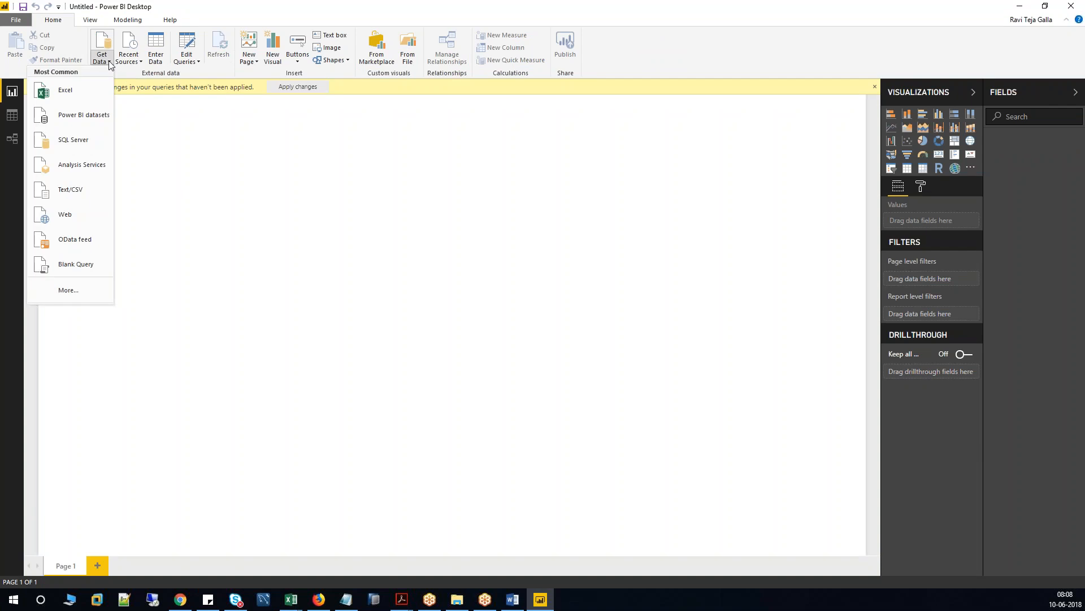
{"action": "left_click", "coordinate": [175, 158]}
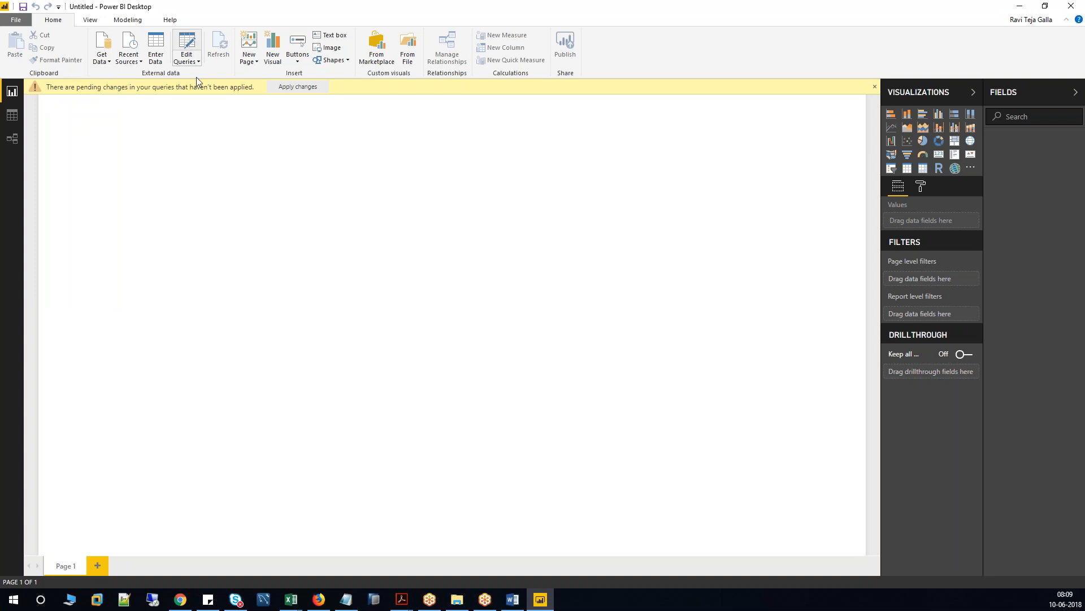
{"action": "left_click", "coordinate": [535, 600]}
{"action": "left_click", "coordinate": [533, 600]}
{"action": "left_click", "coordinate": [188, 53]}
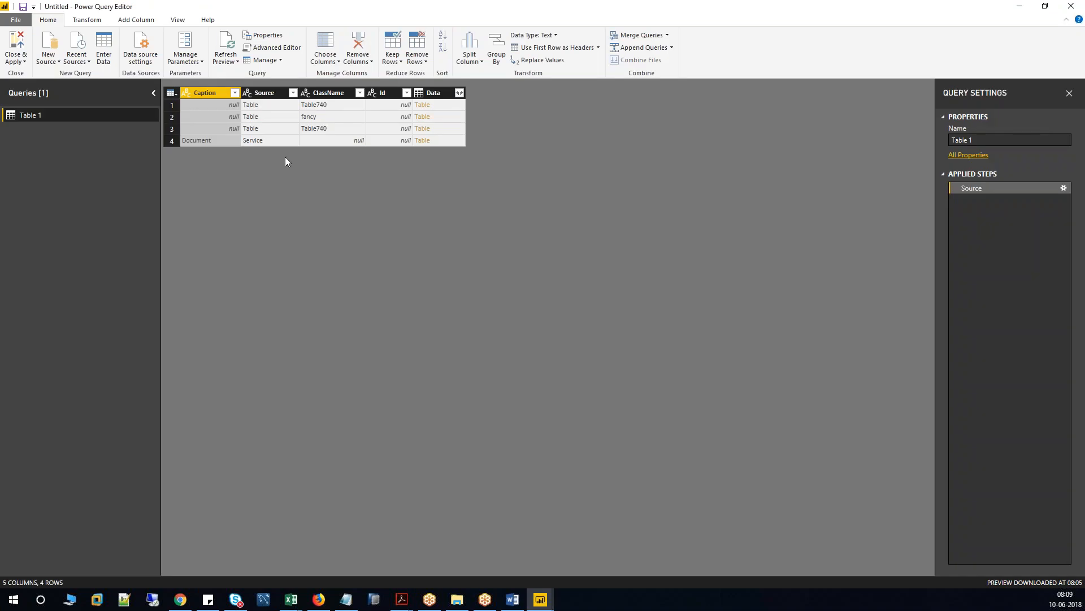
Delete the existing Table 1 query.
{"action": "right_click", "coordinate": [38, 115]}
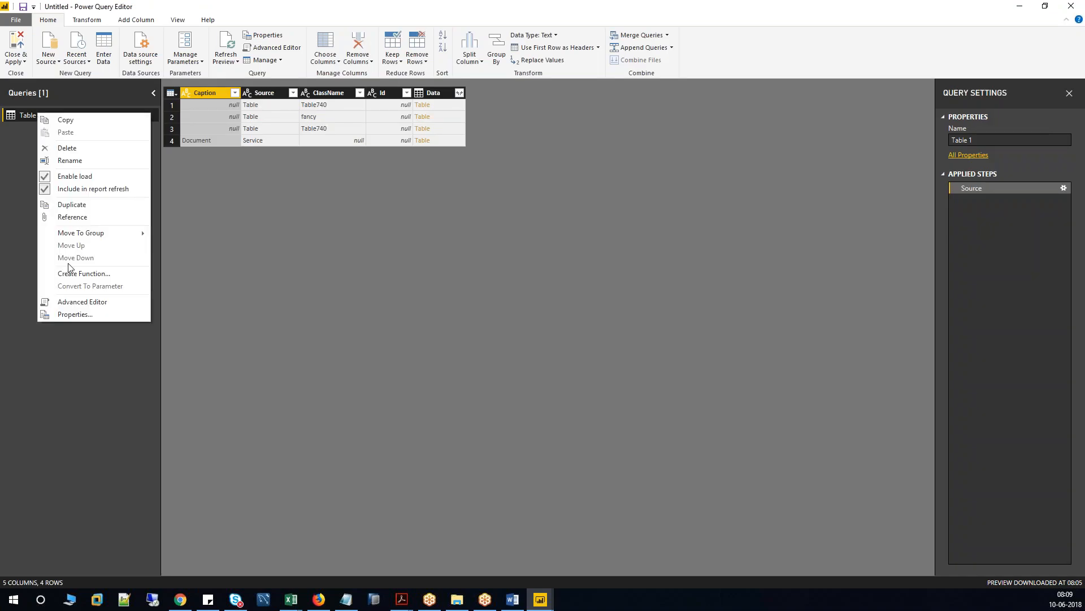
{"action": "left_click", "coordinate": [74, 149]}
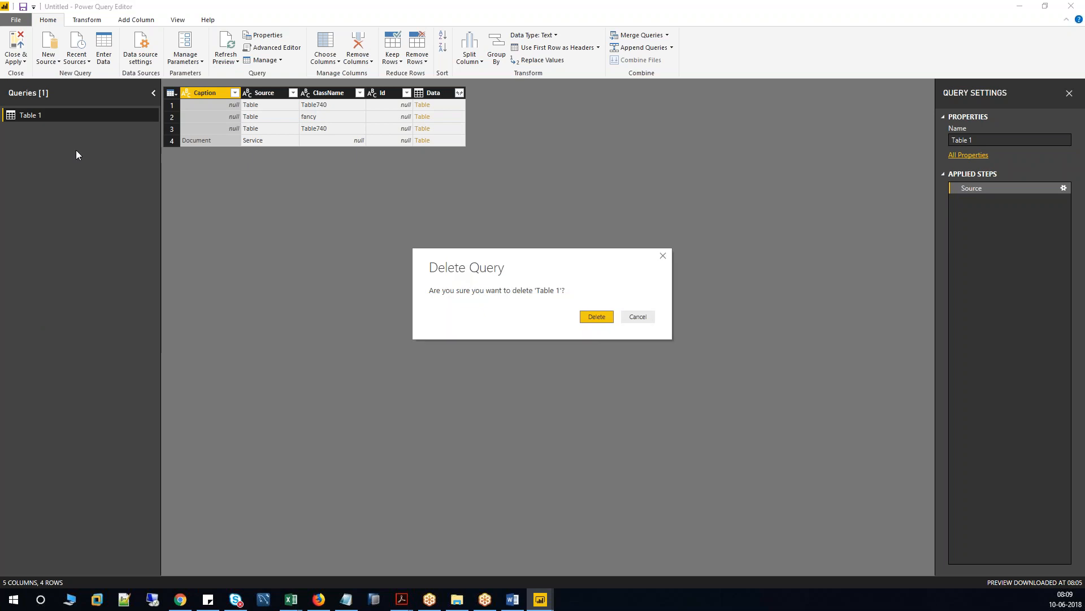
{"action": "left_click", "coordinate": [596, 317]}
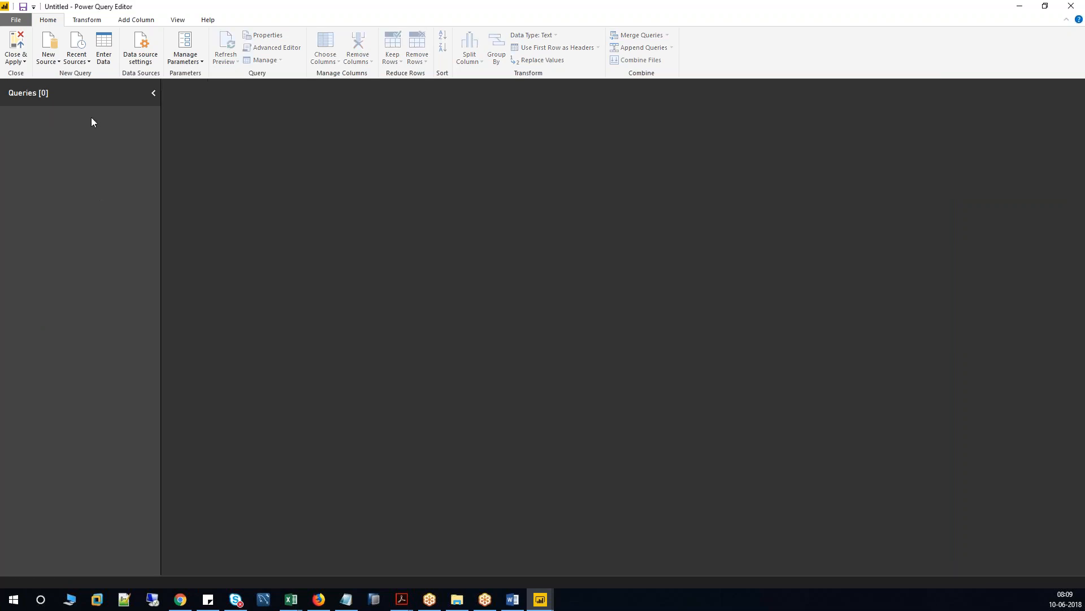
Reconnect to the IMF web address and load Table 1 into the query editor.
{"action": "left_click", "coordinate": [56, 65]}
{"action": "left_click", "coordinate": [46, 187]}
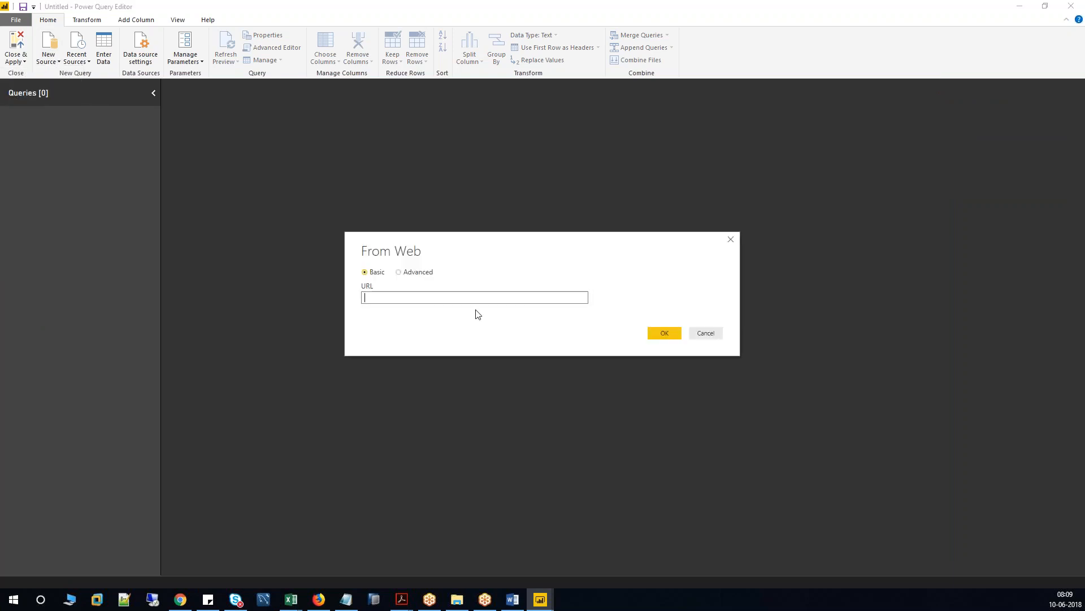
{"action": "key", "text": "ctrl+v"}
{"action": "left_click", "coordinate": [657, 334]}
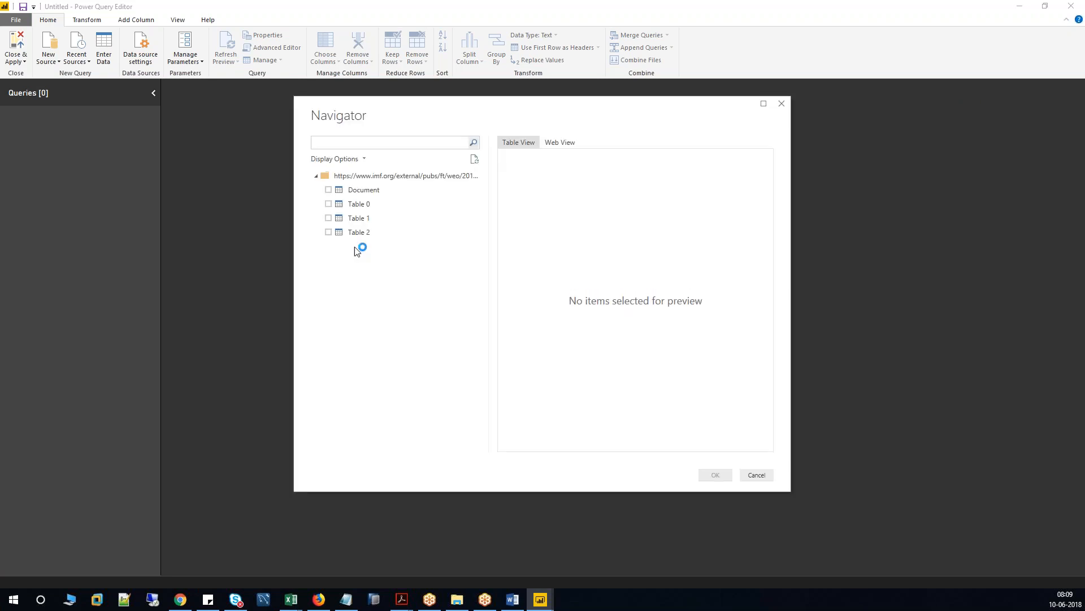
{"action": "left_click", "coordinate": [338, 220]}
{"action": "left_click", "coordinate": [328, 217]}
{"action": "left_click", "coordinate": [713, 474]}
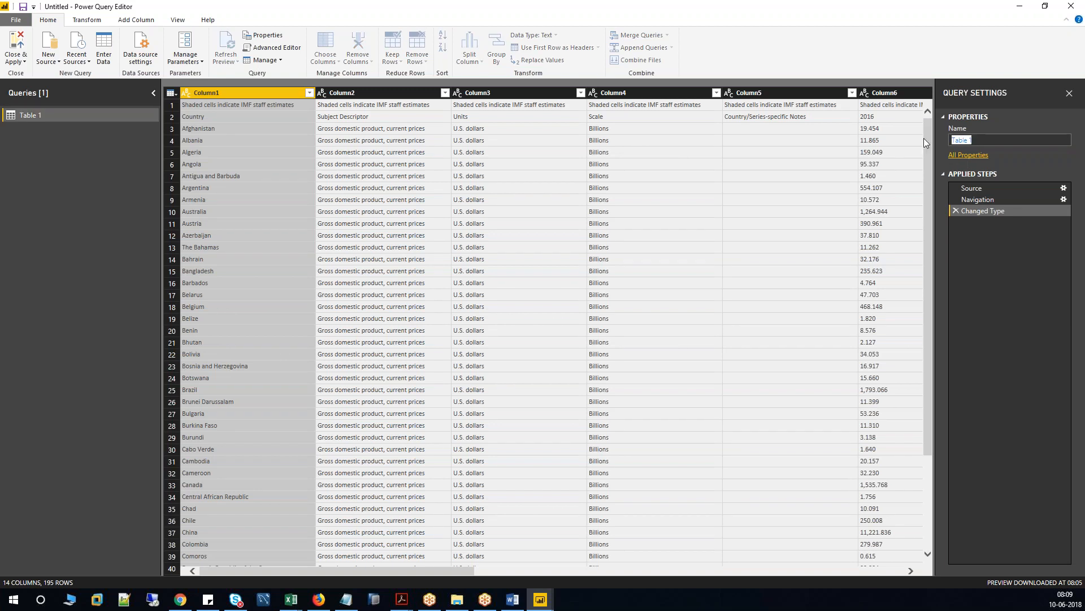
Rename the query 'GDP Data' and remove its single top note row.
{"action": "type", "text": "DDP Data"}
{"action": "key", "text": "Return"}
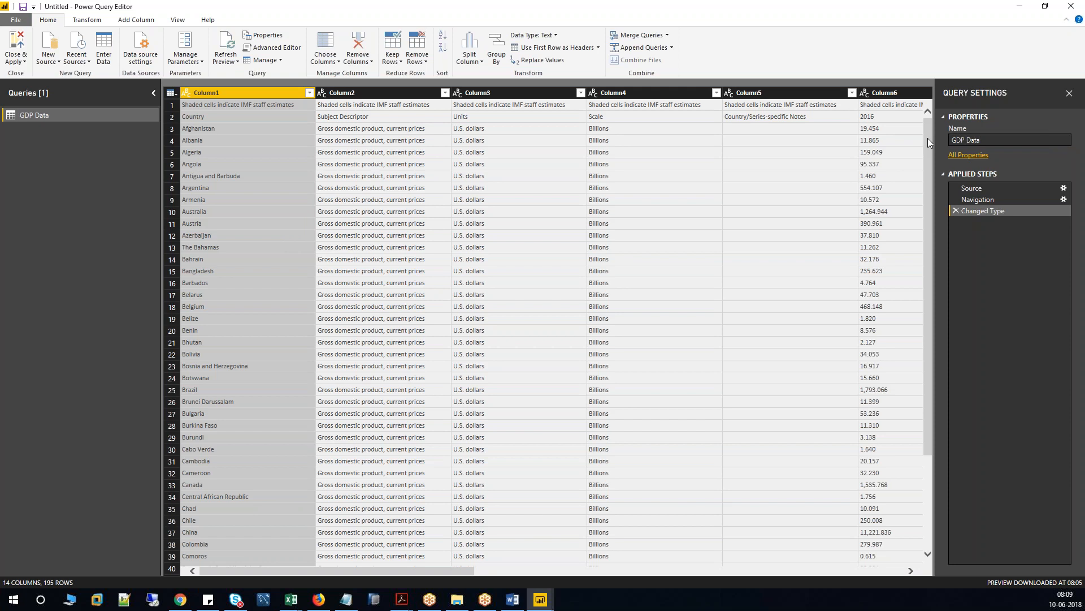
{"action": "left_click", "coordinate": [262, 107]}
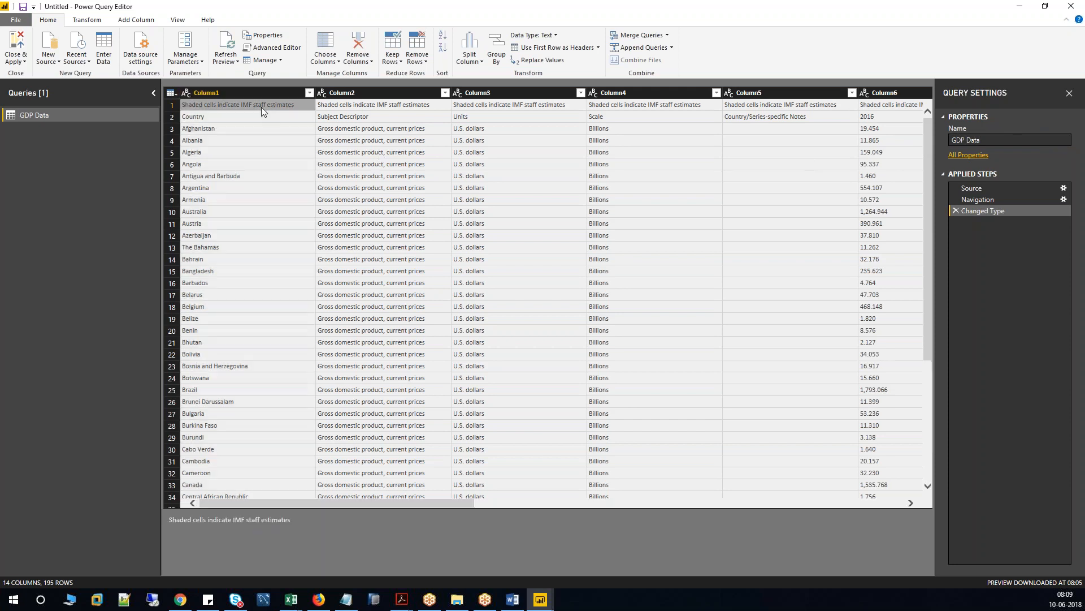
{"action": "left_click", "coordinate": [417, 60]}
{"action": "left_click", "coordinate": [405, 75]}
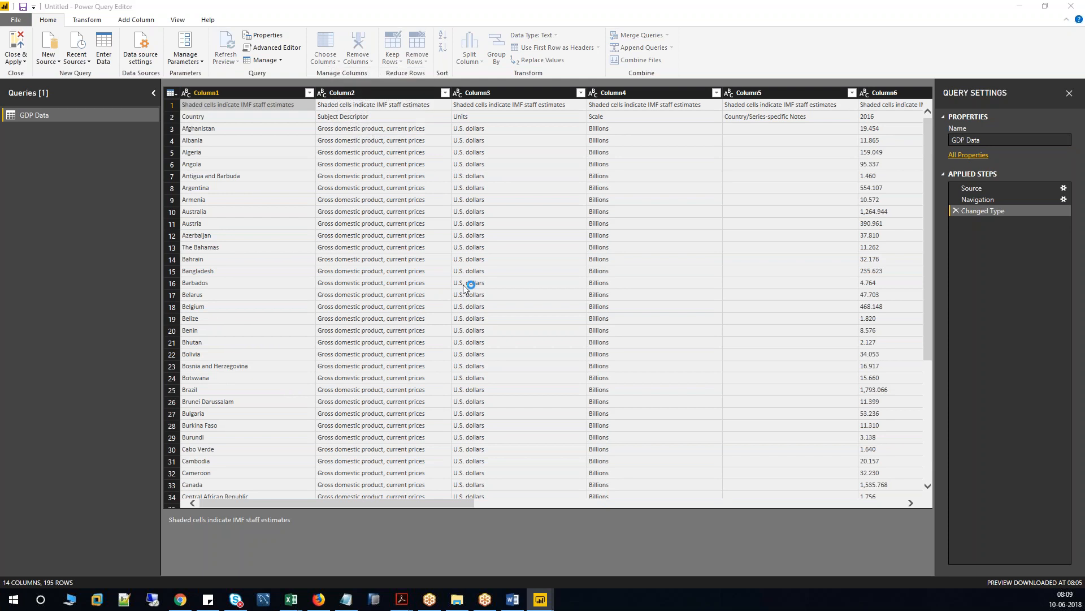
{"action": "type", "text": "1"}
{"action": "left_click", "coordinate": [665, 333]}
Promote headers and remove Subject Descriptor, Units, Scale, Country/Series-specific Notes and Column14.
{"action": "left_click", "coordinate": [262, 108]}
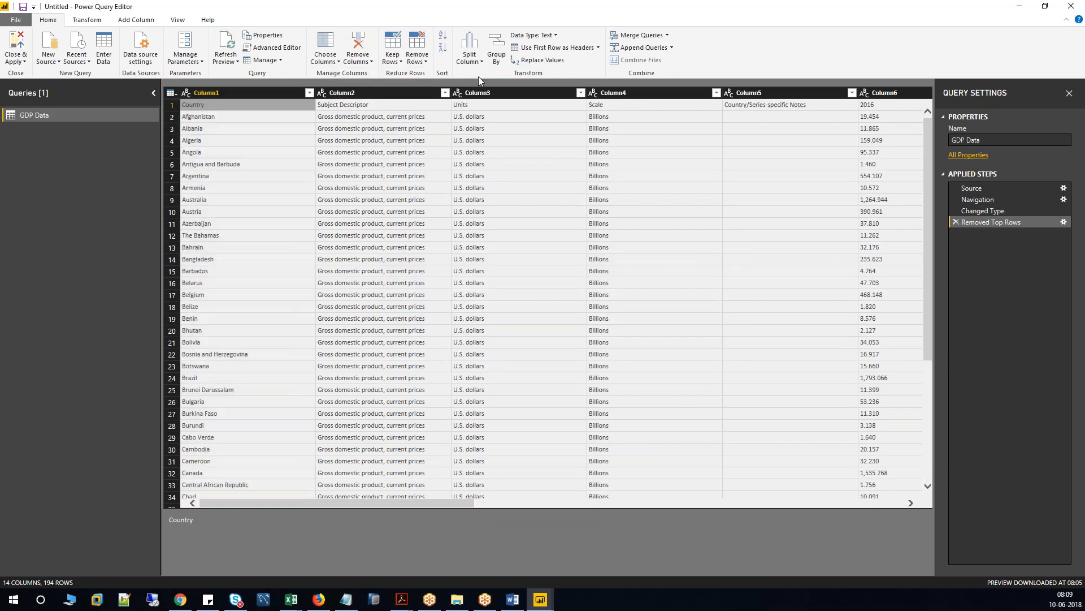
{"action": "left_click", "coordinate": [558, 49]}
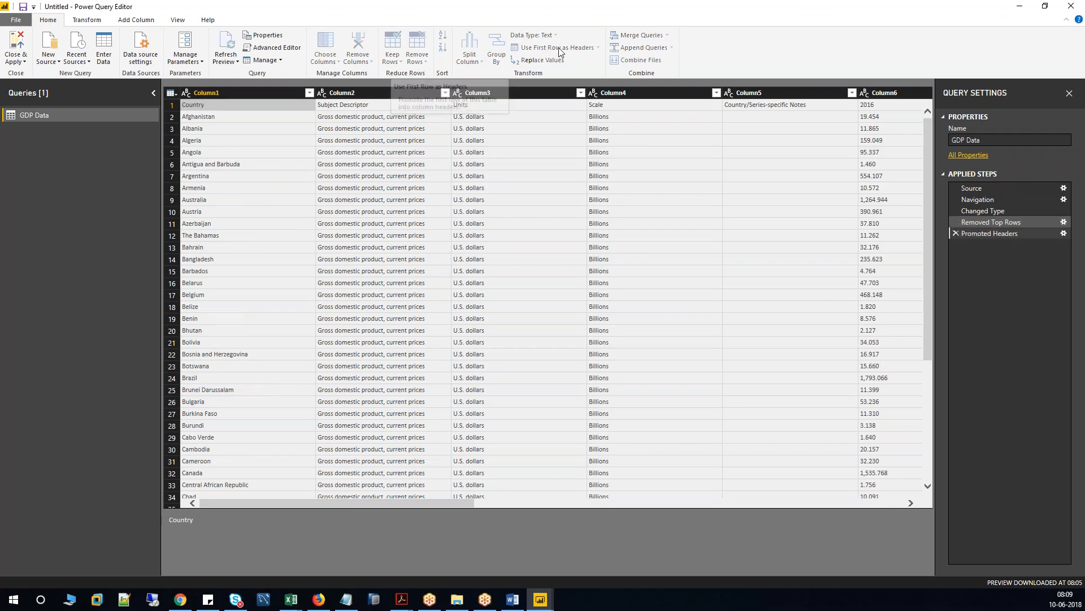
{"action": "left_click", "coordinate": [368, 93]}
{"action": "left_click", "coordinate": [440, 93], "text": "ctrl"}
{"action": "left_click", "coordinate": [497, 92], "text": "ctrl"}
{"action": "left_click", "coordinate": [582, 93], "text": "ctrl"}
{"action": "left_click", "coordinate": [360, 43]}
{"action": "left_click", "coordinate": [782, 94]}
{"action": "left_click", "coordinate": [359, 48]}
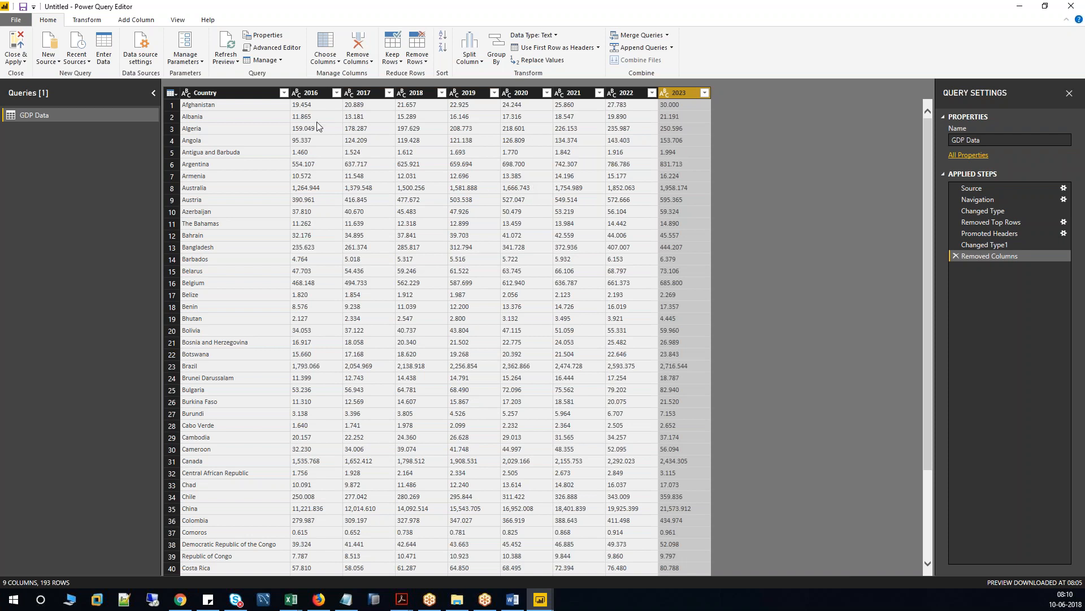
Select the 2016, 2017, 2018 and 2019 year columns.
{"action": "left_click", "coordinate": [311, 94]}
{"action": "left_click", "coordinate": [365, 93]}
{"action": "left_click", "coordinate": [413, 94]}
{"action": "left_click", "coordinate": [463, 93]}
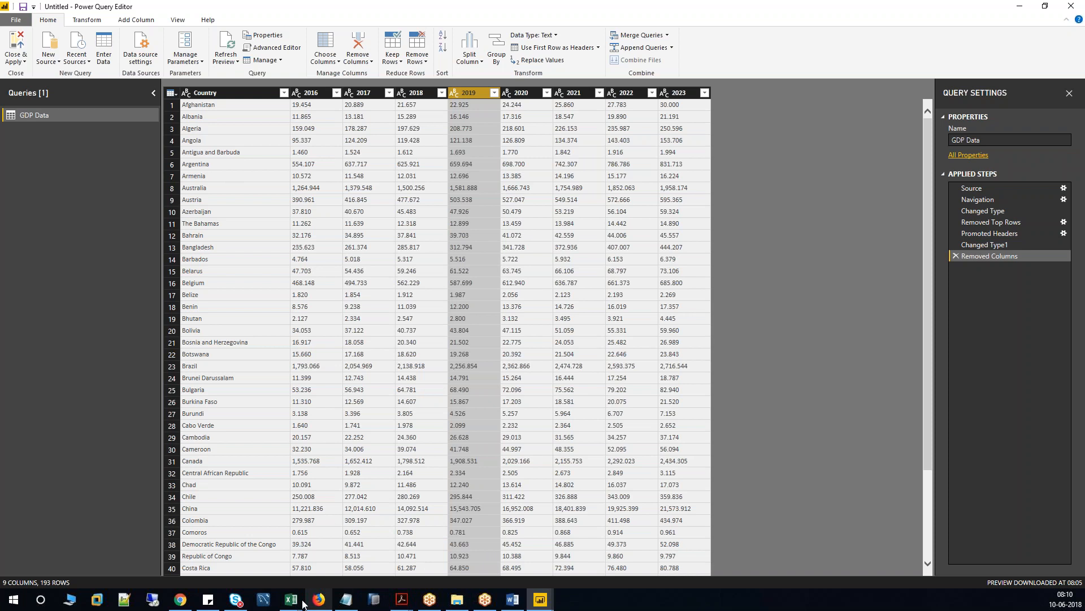
In Excel, enter Country in E33 and fill the years 2016–2023 across row 33.
{"action": "left_click", "coordinate": [355, 565]}
{"action": "scroll", "coordinate": [304, 378], "scroll_direction": "down", "scroll_amount": 3}
{"action": "left_click", "coordinate": [192, 339]}
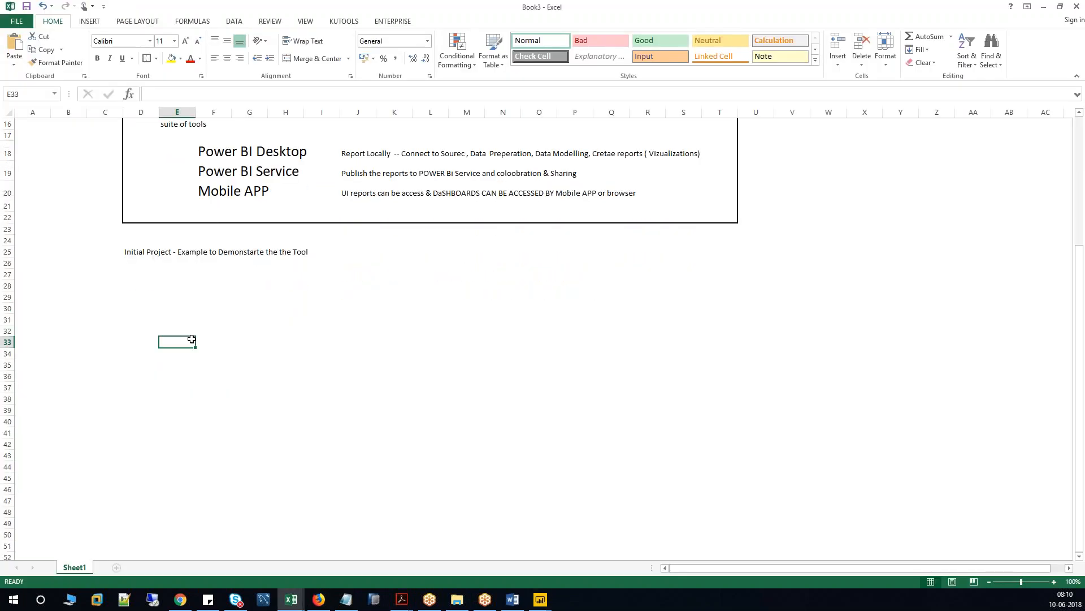
{"action": "type", "text": "Country"}
{"action": "key", "text": "Tab"}
{"action": "type", "text": "2016"}
{"action": "key", "text": "Tab"}
{"action": "type", "text": "20"}
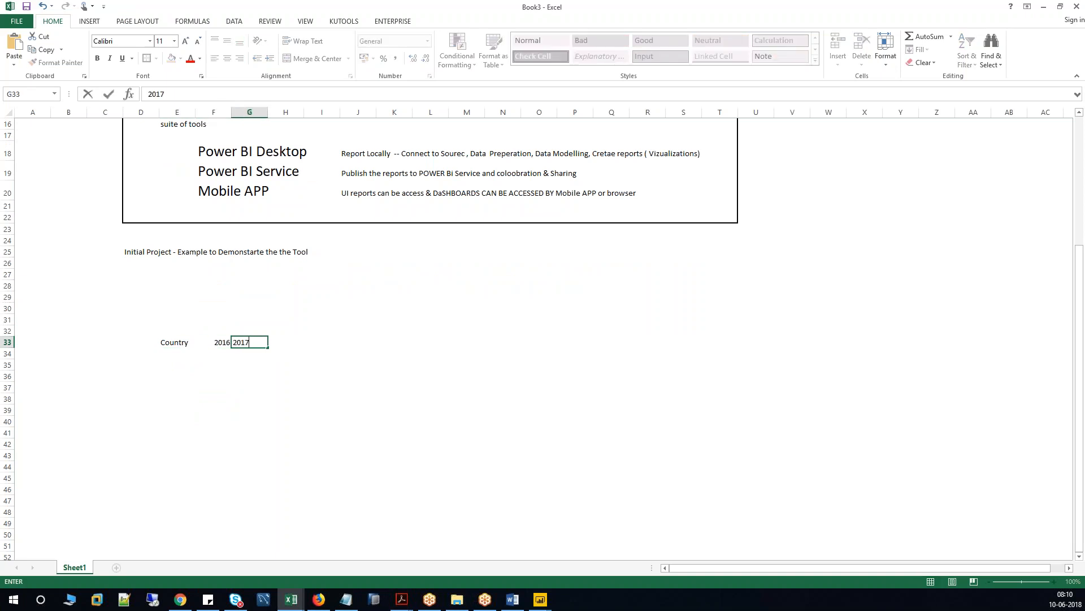
{"action": "left_click", "coordinate": [274, 371]}
{"action": "left_click_drag", "start_coordinate": [221, 343], "coordinate": [480, 347]}
{"action": "left_click", "coordinate": [174, 360]}
Fill row 34 with INDIA and values 100 through 800, then select the whole table.
{"action": "key", "text": "Up"}
{"action": "type", "text": "IN"}
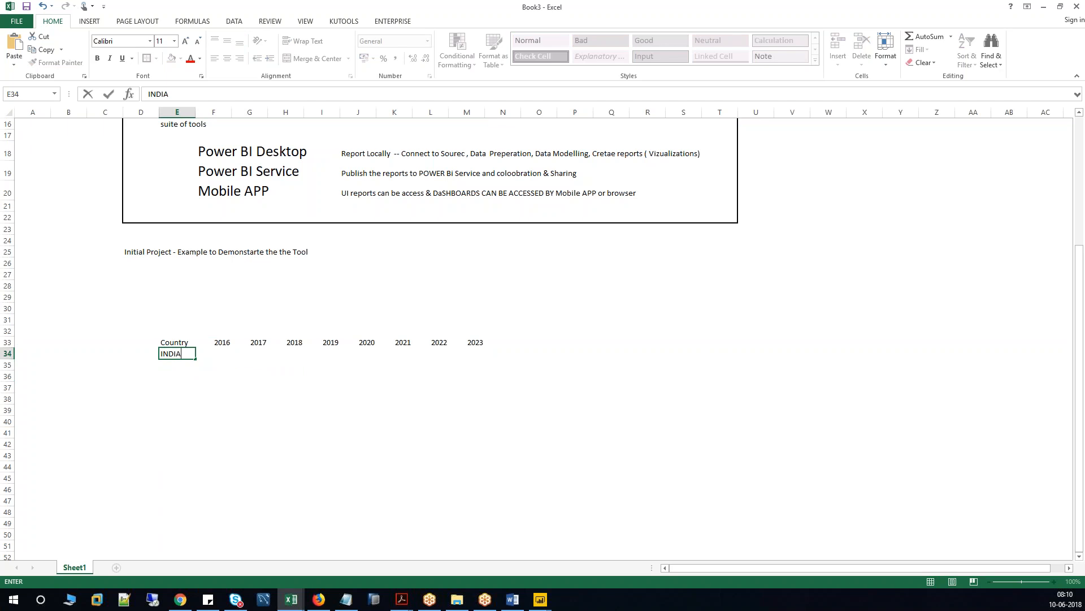
{"action": "key", "text": "Tab"}
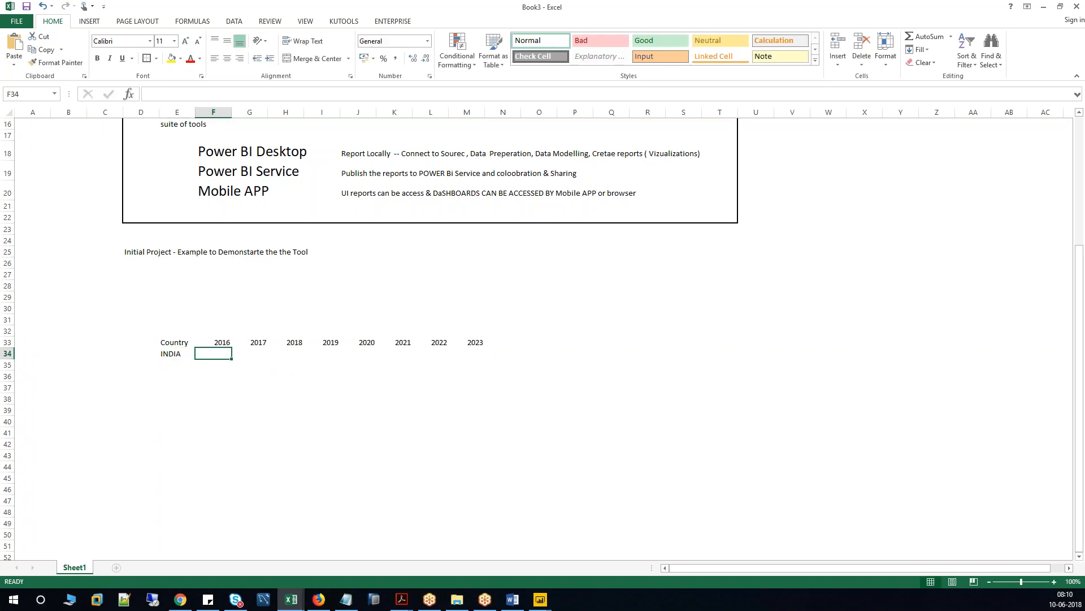
{"action": "type", "text": "100"}
{"action": "key", "text": "Tab"}
{"action": "type", "text": "200"}
{"action": "key", "text": "Tab"}
{"action": "type", "text": "300"}
{"action": "key", "text": "Tab"}
{"action": "type", "text": "400"}
{"action": "key", "text": "Tab"}
{"action": "type", "text": "500"}
{"action": "key", "text": "Tab"}
{"action": "type", "text": "600"}
{"action": "key", "text": "Tab"}
{"action": "type", "text": "700"}
{"action": "key", "text": "Tab"}
{"action": "type", "text": "800"}
{"action": "left_click", "coordinate": [285, 387]}
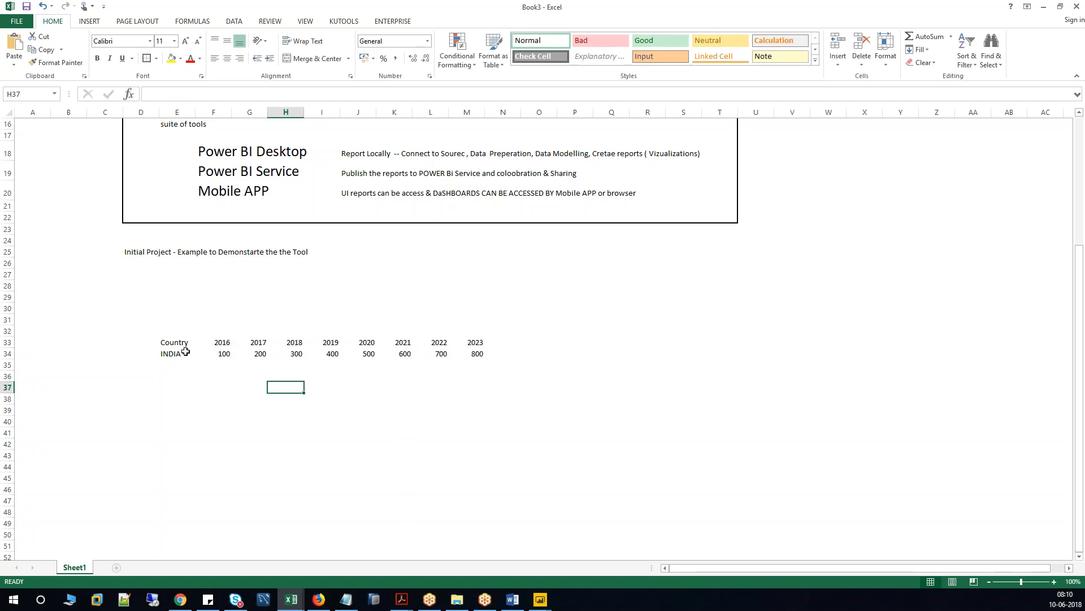
{"action": "left_click_drag", "start_coordinate": [175, 344], "coordinate": [483, 355]}
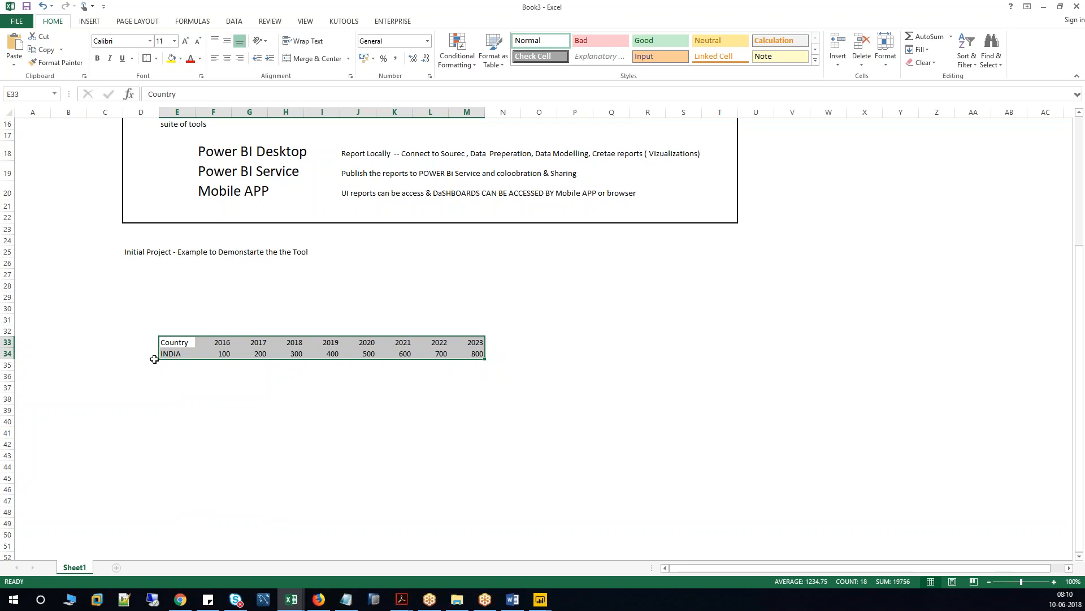
Enter the headers Country, Year and GDP in cells E37:G37.
{"action": "left_click", "coordinate": [172, 385]}
{"action": "type", "text": "cOUNTRY"}
{"action": "key", "text": "Tab"}
{"action": "type", "text": "Year"}
{"action": "key", "text": "Tab"}
{"action": "type", "text": "GDP"}
{"action": "left_click", "coordinate": [214, 419]}
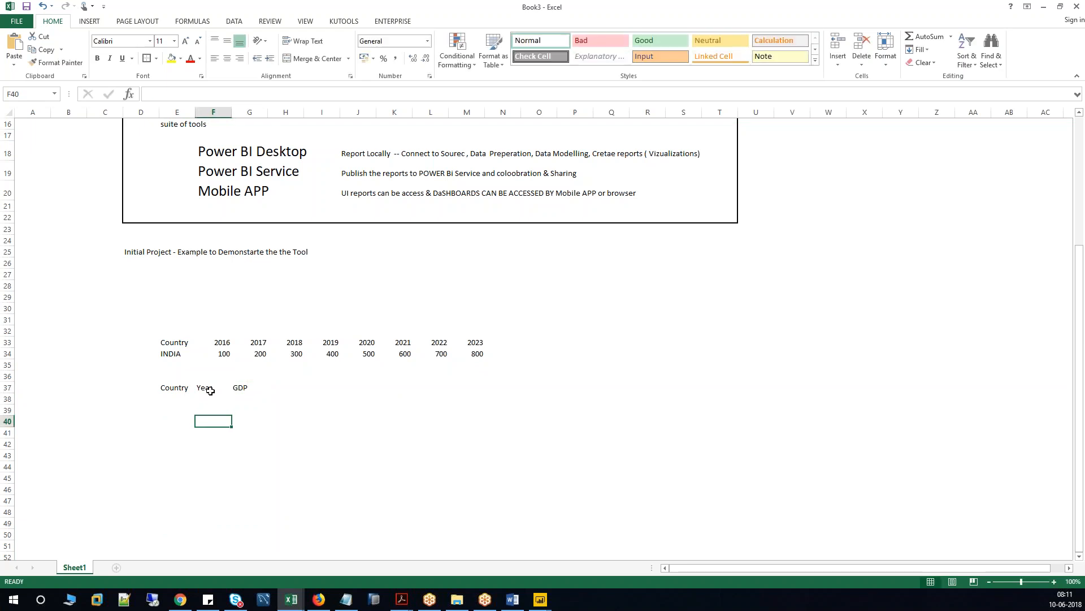
Copy INDIA down the Country column from E38.
{"action": "left_click", "coordinate": [175, 354]}
{"action": "key", "text": "ctrl+c"}
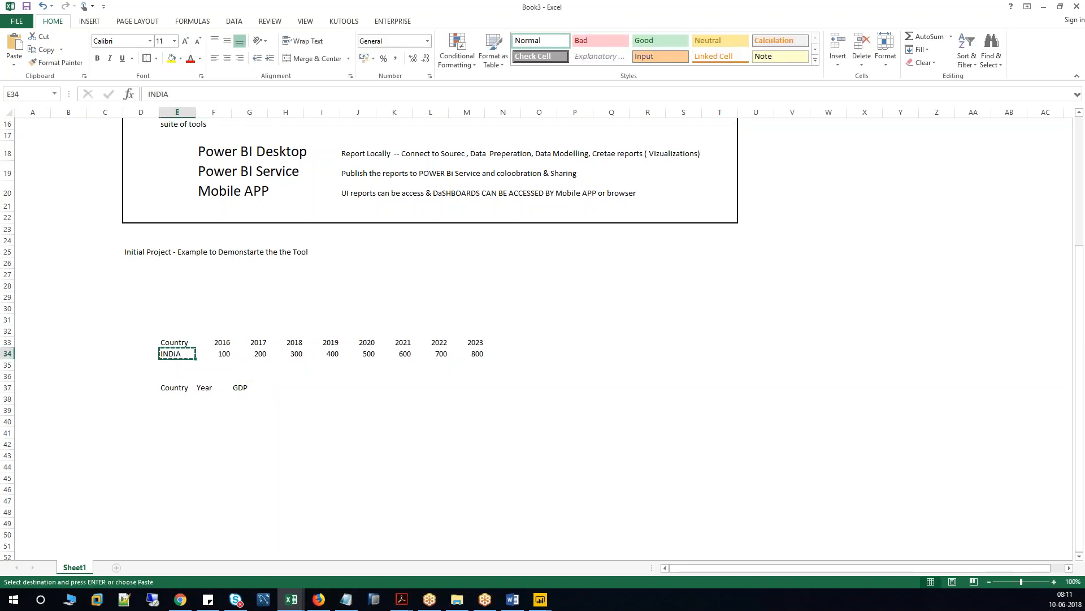
{"action": "left_click_drag", "start_coordinate": [173, 400], "coordinate": [173, 502]}
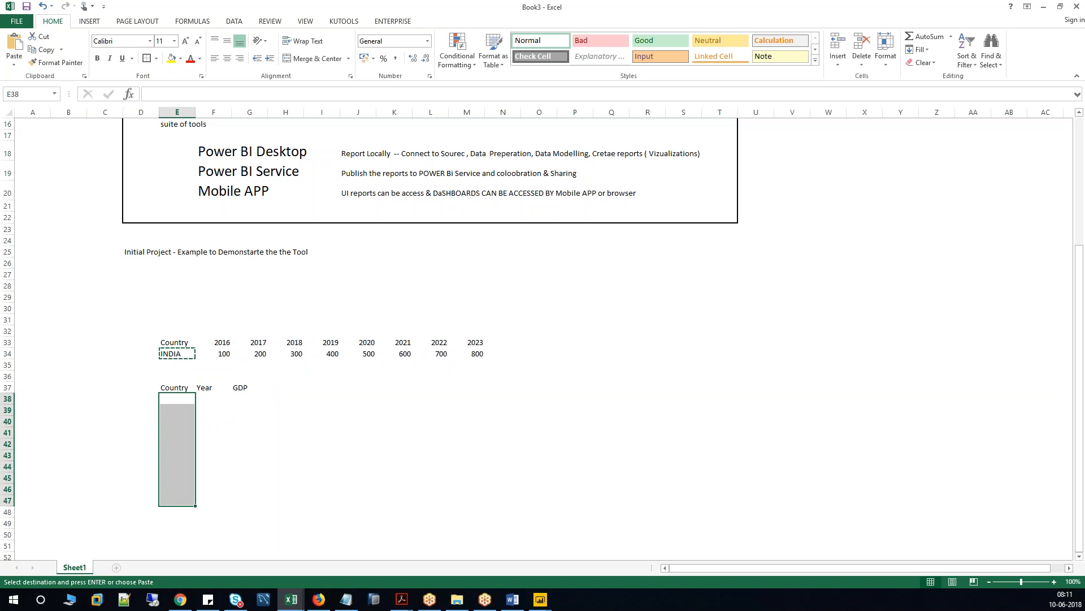
{"action": "key", "text": "Return"}
Paste the years 2016–2023 transposed into the Year column starting at F38.
{"action": "left_click_drag", "start_coordinate": [222, 343], "coordinate": [480, 343]}
{"action": "key", "text": "ctrl+c"}
{"action": "left_click", "coordinate": [214, 398]}
{"action": "right_click", "coordinate": [213, 399]}
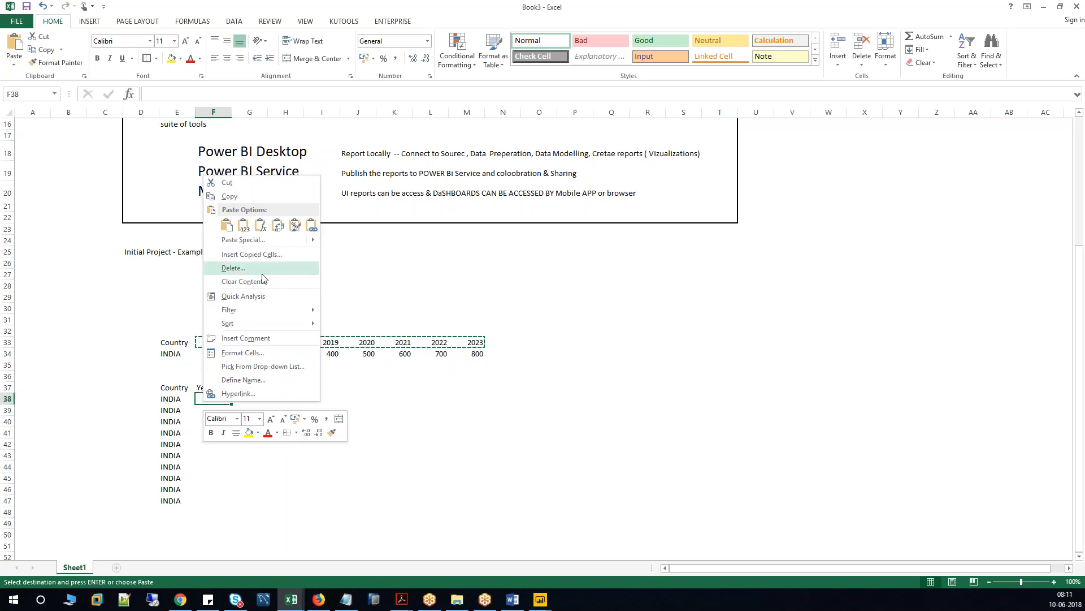
{"action": "mouse_move", "coordinate": [255, 239]}
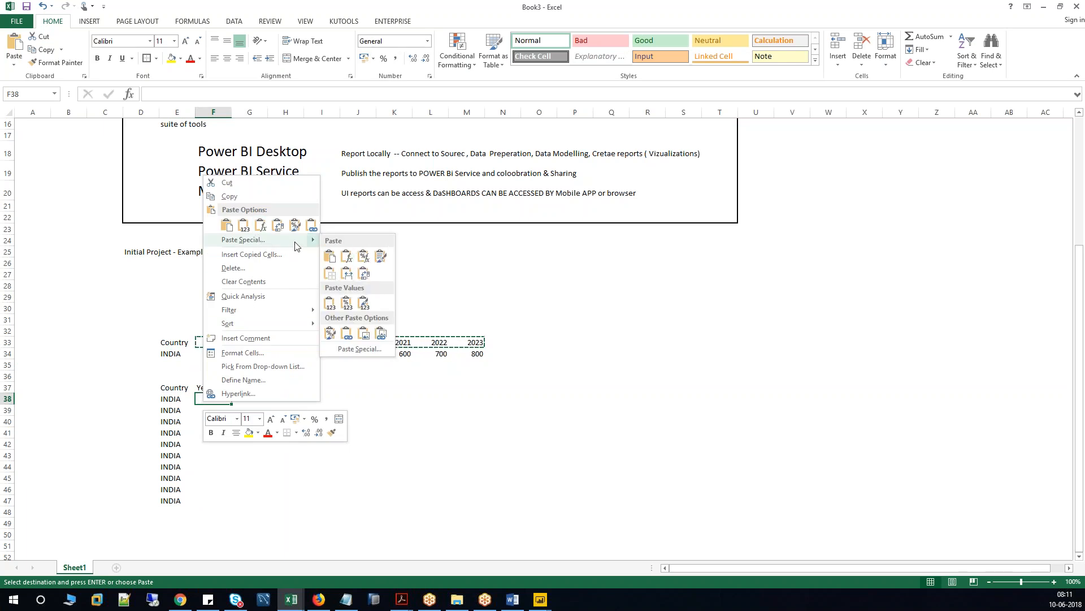
{"action": "left_click", "coordinate": [326, 349]}
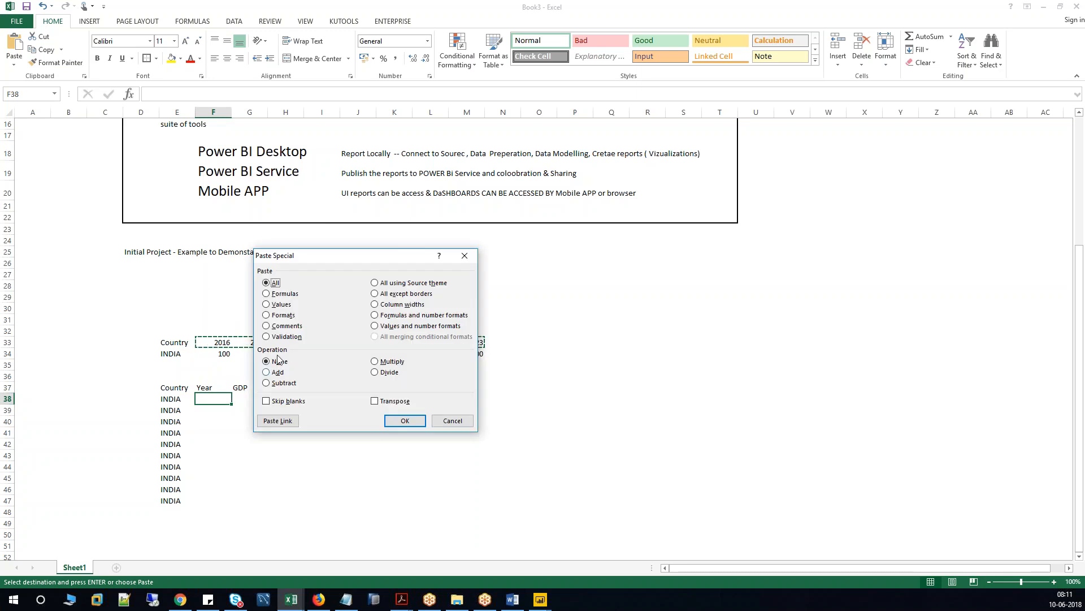
{"action": "left_click", "coordinate": [394, 401]}
{"action": "left_click", "coordinate": [394, 420]}
Paste INDIA's values 100–800 transposed into the GDP column starting at G38.
{"action": "left_click_drag", "start_coordinate": [221, 352], "coordinate": [478, 354]}
{"action": "key", "text": "ctrl+c"}
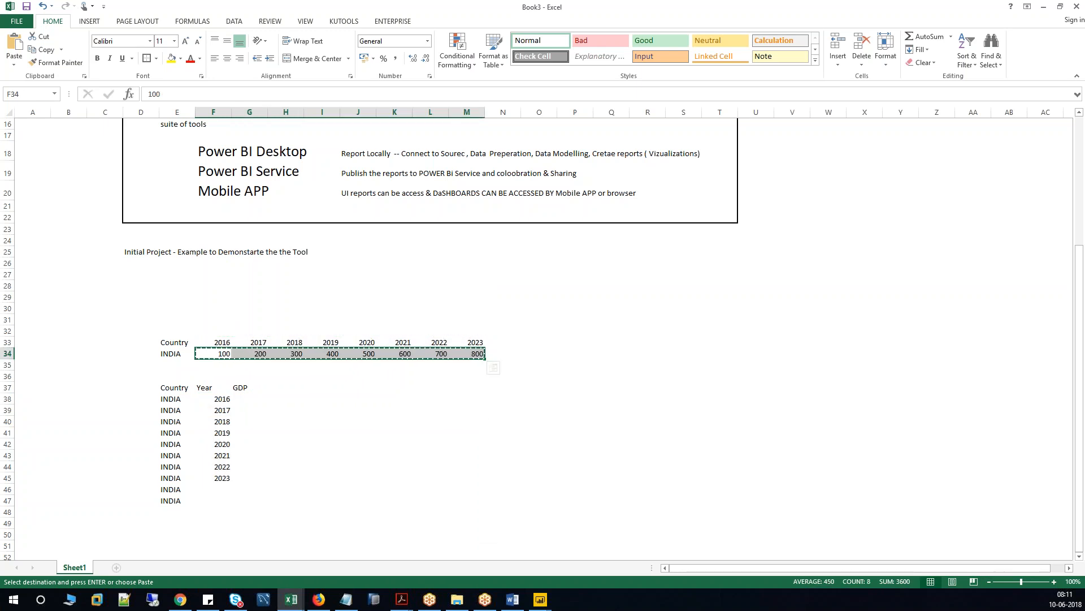
{"action": "left_click", "coordinate": [253, 400]}
{"action": "right_click", "coordinate": [253, 400]}
{"action": "left_click", "coordinate": [283, 236]}
{"action": "left_click", "coordinate": [323, 289]}
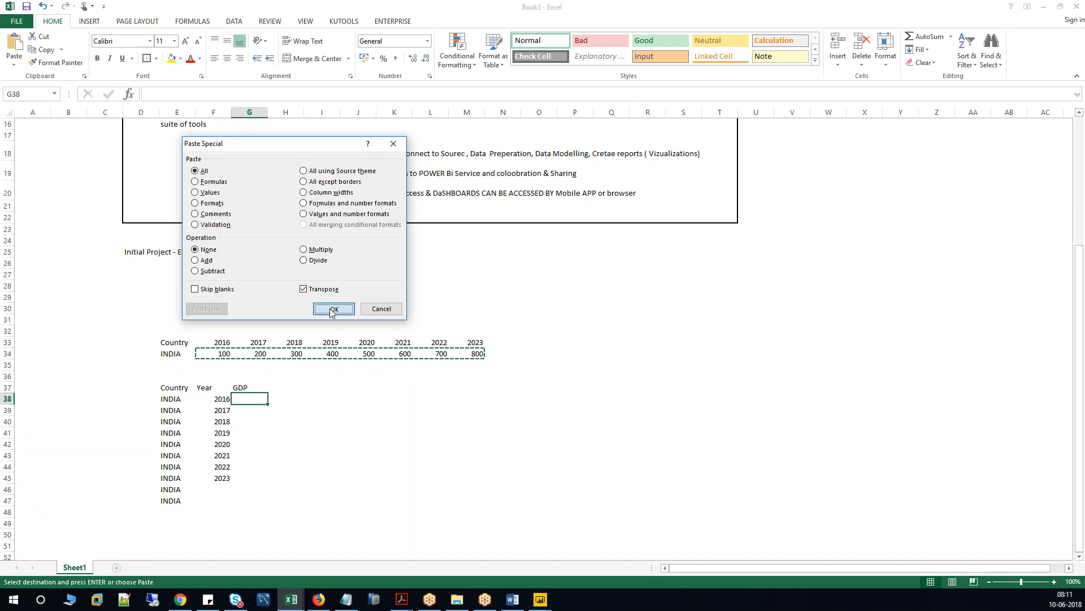
{"action": "left_click", "coordinate": [332, 309]}
Clear the two surplus INDIA entries below the table and highlight the headers.
{"action": "left_click_drag", "start_coordinate": [167, 490], "coordinate": [277, 504]}
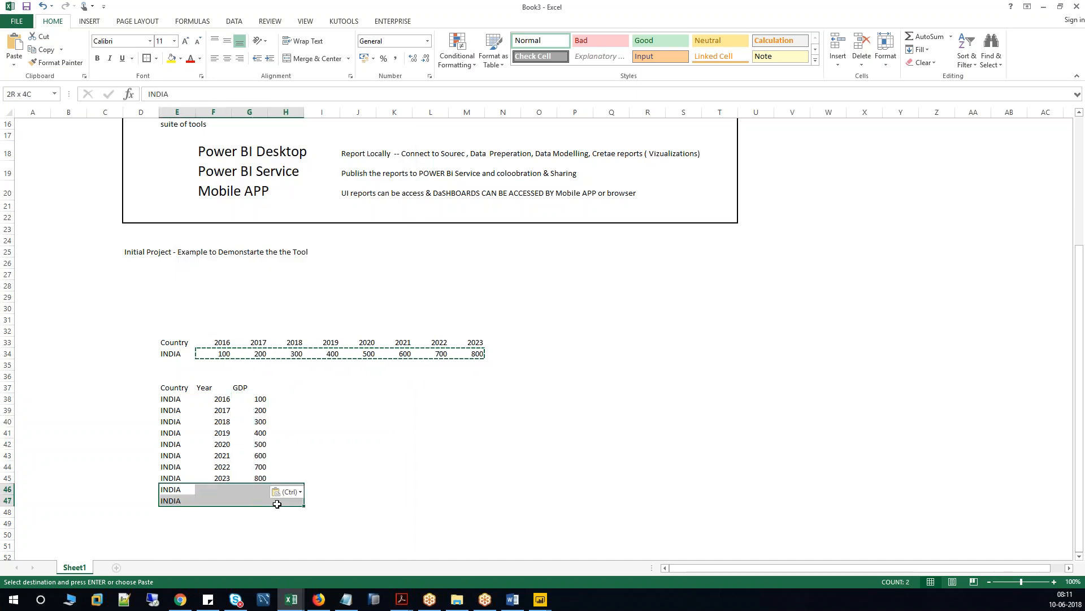
{"action": "key", "text": "Delete"}
{"action": "left_click", "coordinate": [314, 434]}
{"action": "left_click_drag", "start_coordinate": [182, 388], "coordinate": [251, 390]}
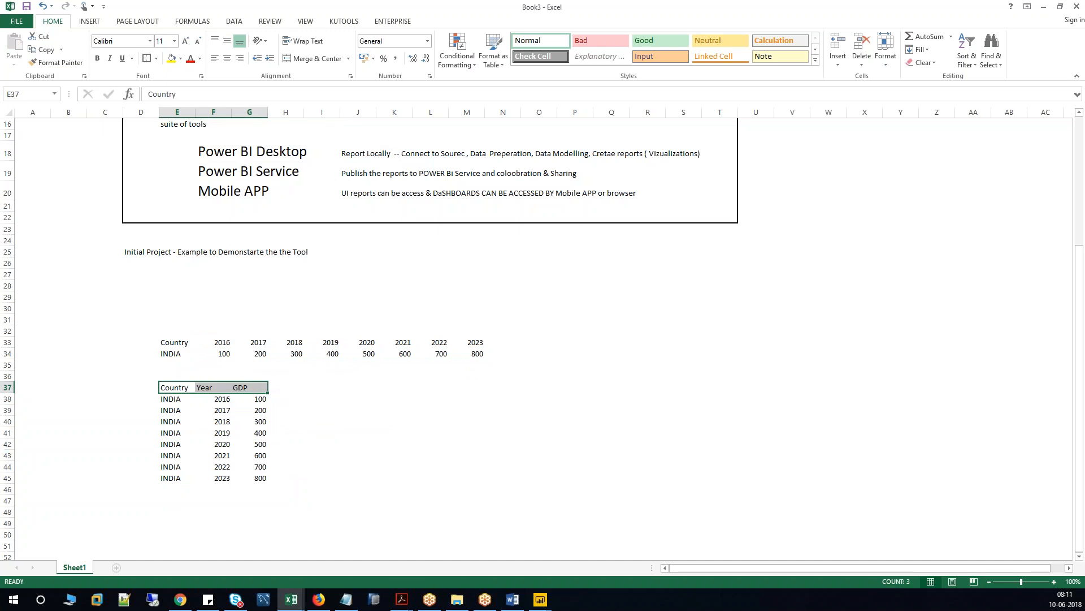
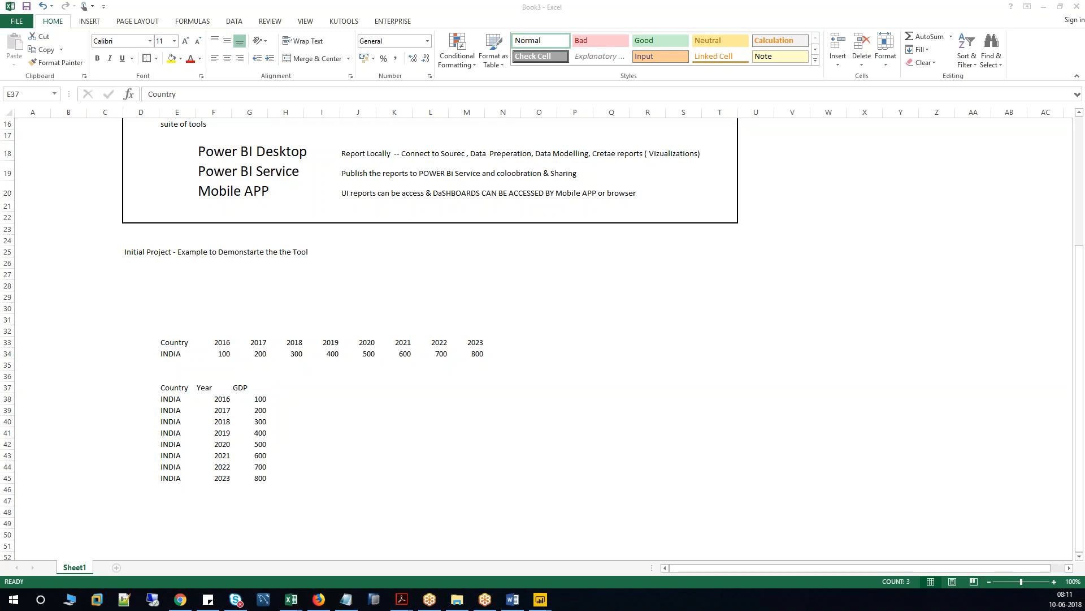
Apply All Borders to every cell of the Country/Year/GDP table in E37:G45.
{"action": "left_click", "coordinate": [270, 429]}
{"action": "left_click", "coordinate": [172, 387]}
{"action": "left_click", "coordinate": [209, 387]}
{"action": "left_click_drag", "start_coordinate": [209, 387], "coordinate": [249, 387]}
{"action": "left_click_drag", "start_coordinate": [172, 388], "coordinate": [255, 478]}
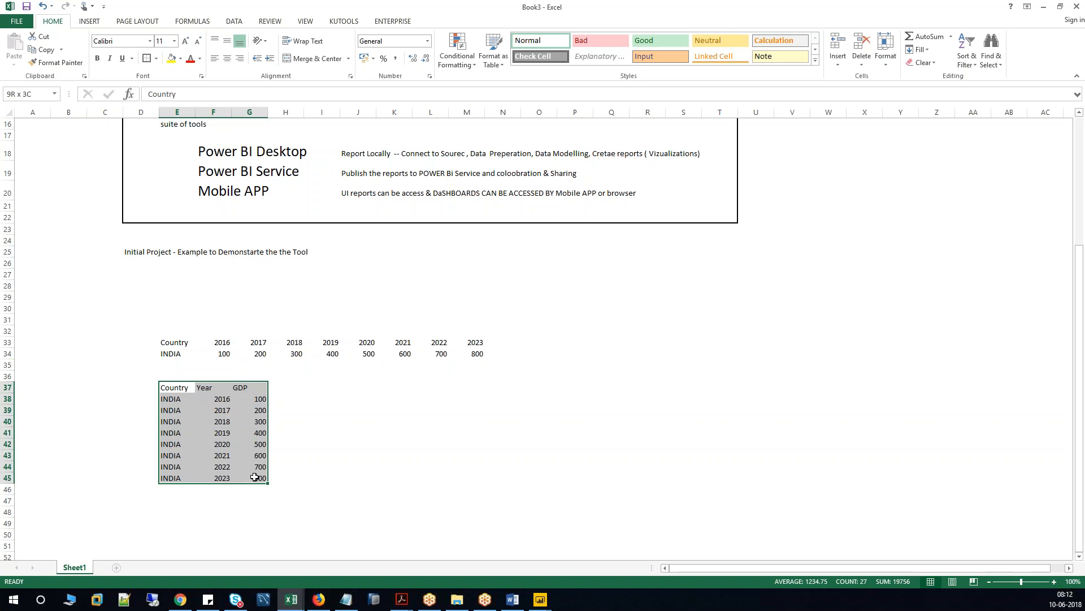
{"action": "left_click", "coordinate": [156, 59]}
{"action": "left_click", "coordinate": [169, 155]}
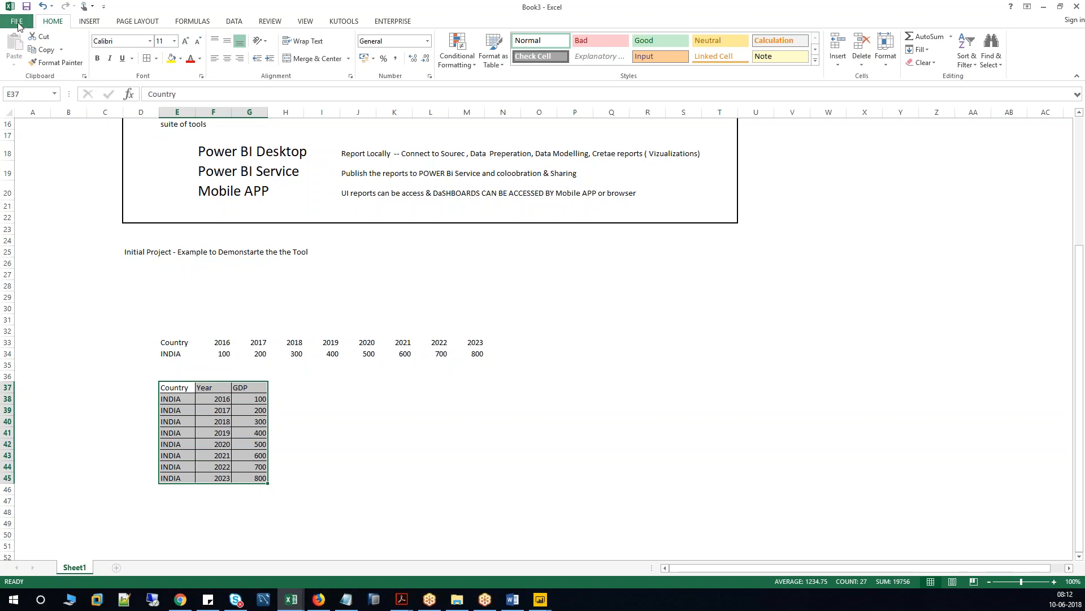
{"action": "left_click", "coordinate": [89, 21]}
Insert a PivotTable on a new sheet with Country and Year rows and summed GDP, then return to Power Query.
{"action": "left_click", "coordinate": [21, 55]}
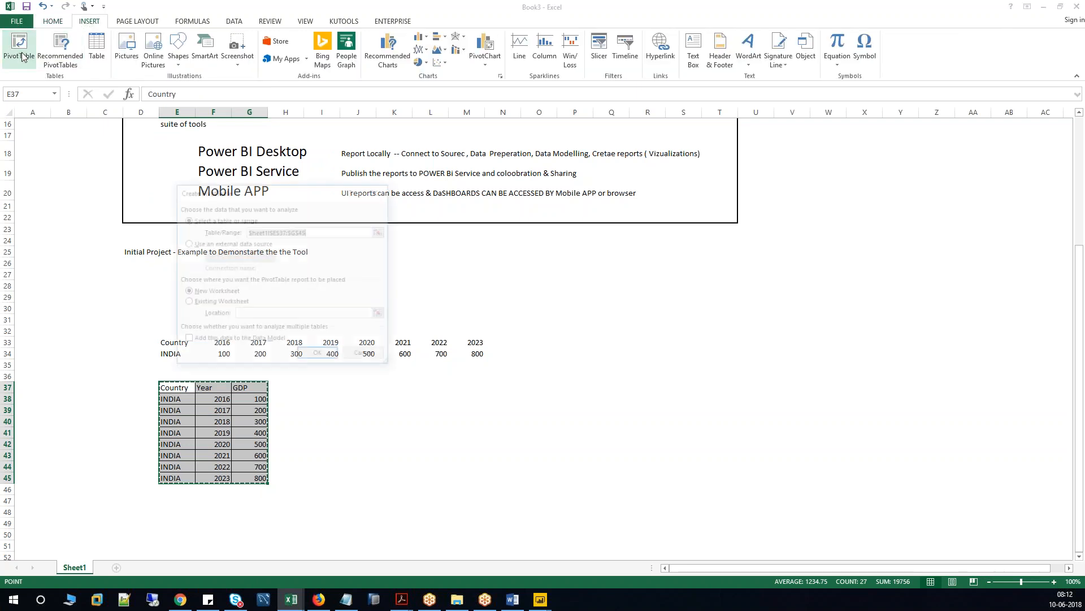
{"action": "left_click", "coordinate": [314, 354]}
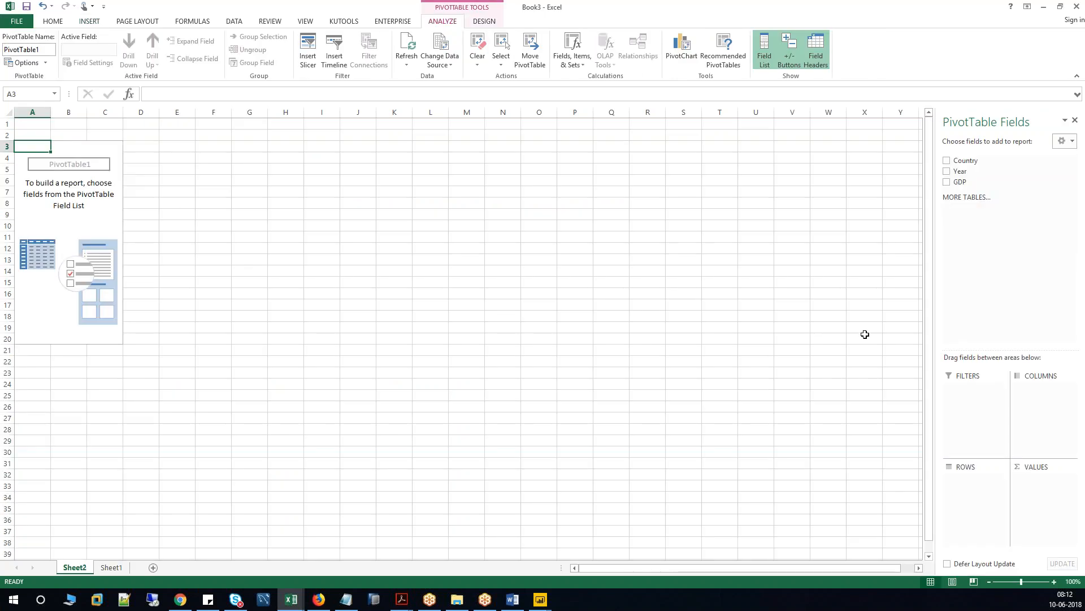
{"action": "left_click_drag", "start_coordinate": [961, 162], "coordinate": [986, 478]}
{"action": "left_click_drag", "start_coordinate": [960, 170], "coordinate": [974, 497]}
{"action": "left_click_drag", "start_coordinate": [960, 182], "coordinate": [1053, 492]}
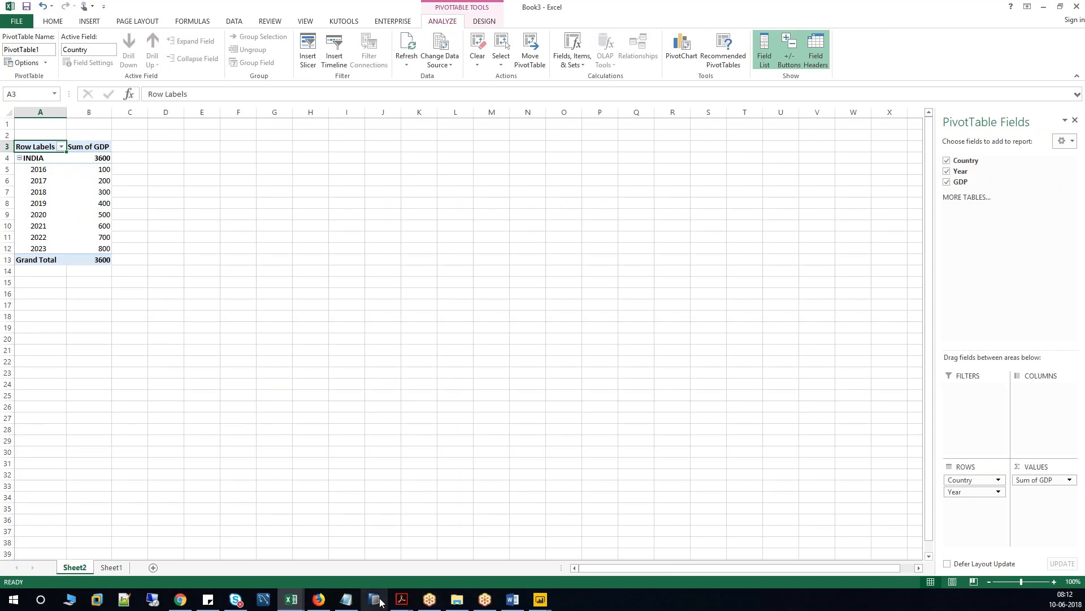
{"action": "mouse_move", "coordinate": [515, 604]}
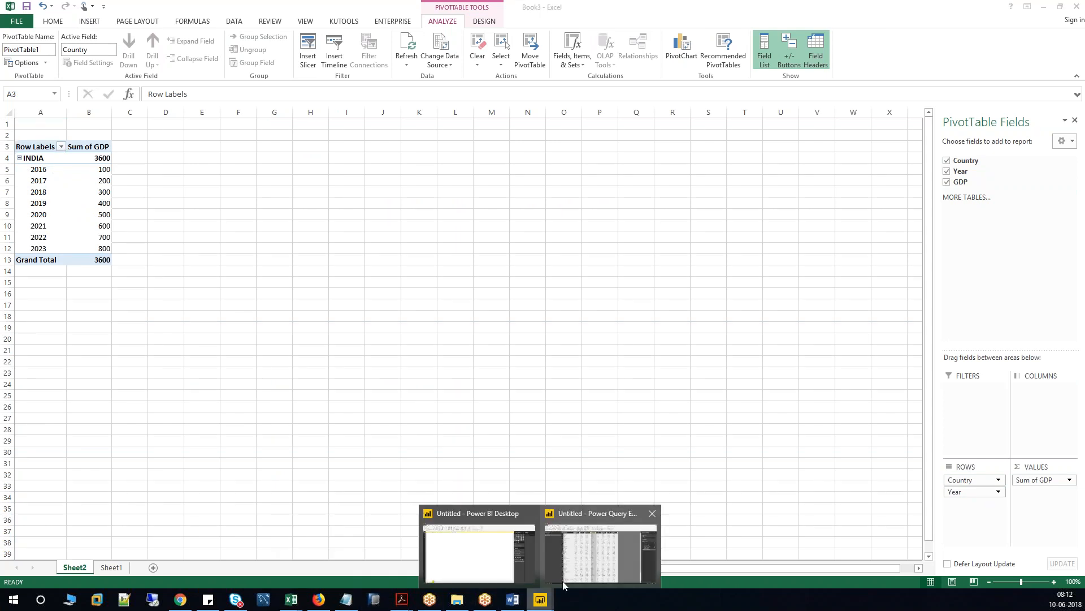
{"action": "left_click", "coordinate": [606, 560]}
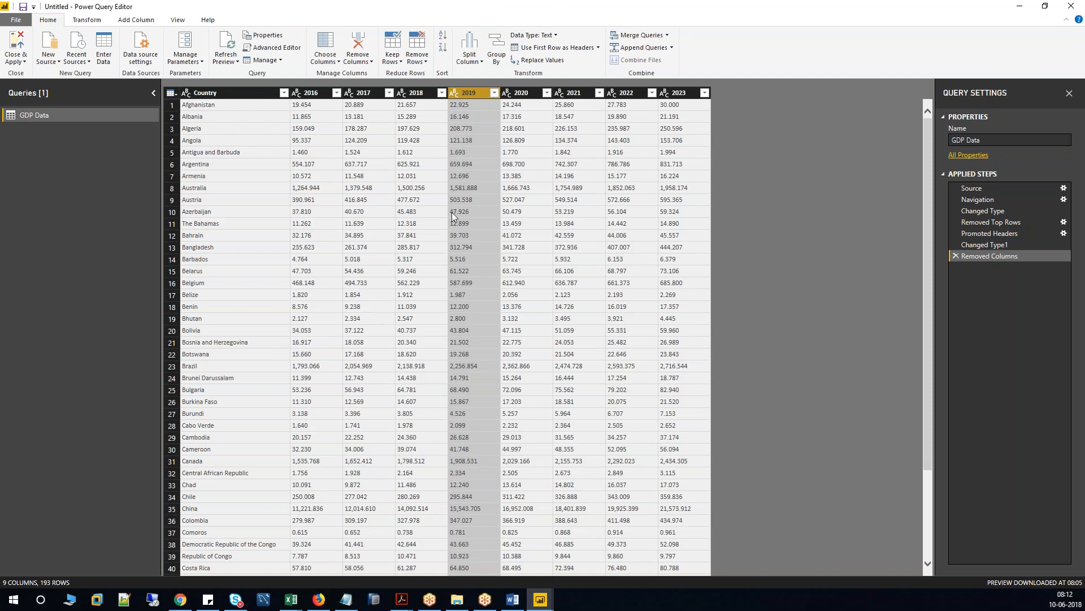
Unpivot the 2016 through 2023 year columns into rows.
{"action": "left_click", "coordinate": [317, 94]}
{"action": "left_click", "coordinate": [680, 93], "text": "shift"}
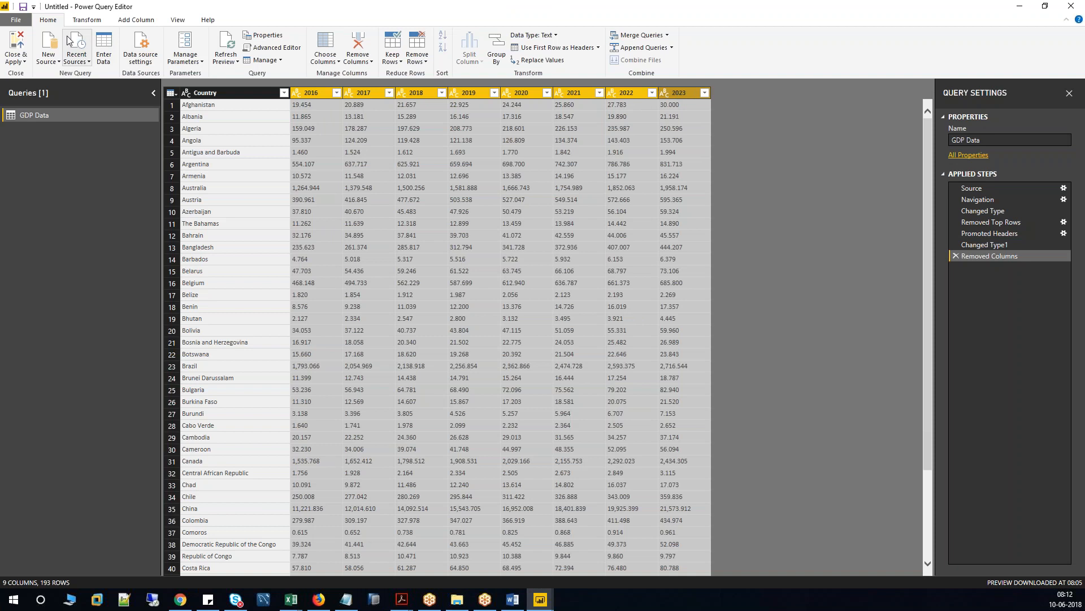
{"action": "left_click", "coordinate": [89, 21]}
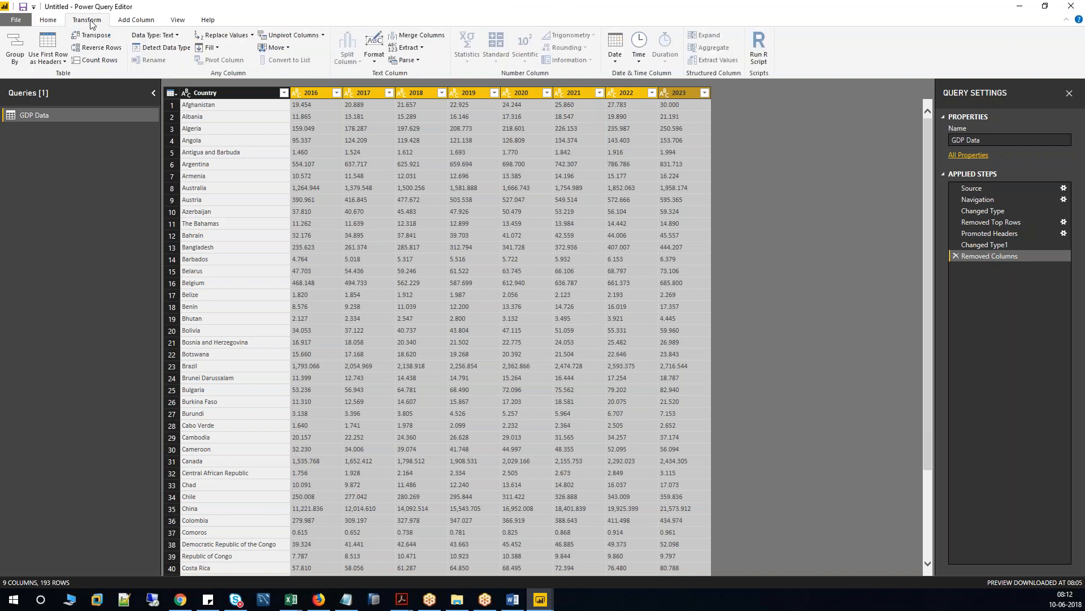
{"action": "left_click", "coordinate": [295, 35]}
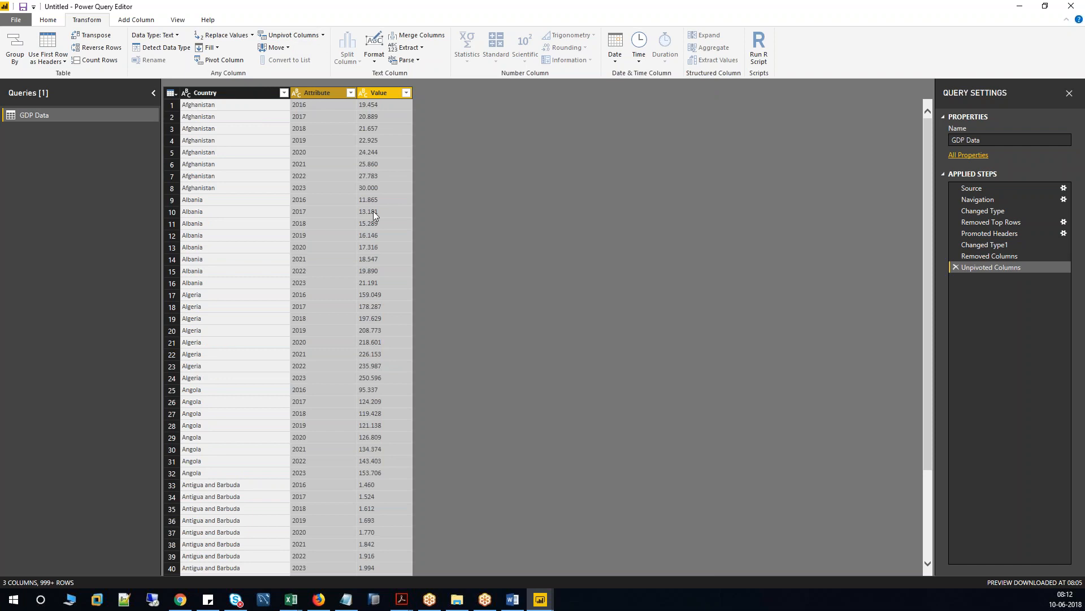
{"action": "left_click", "coordinate": [207, 202]}
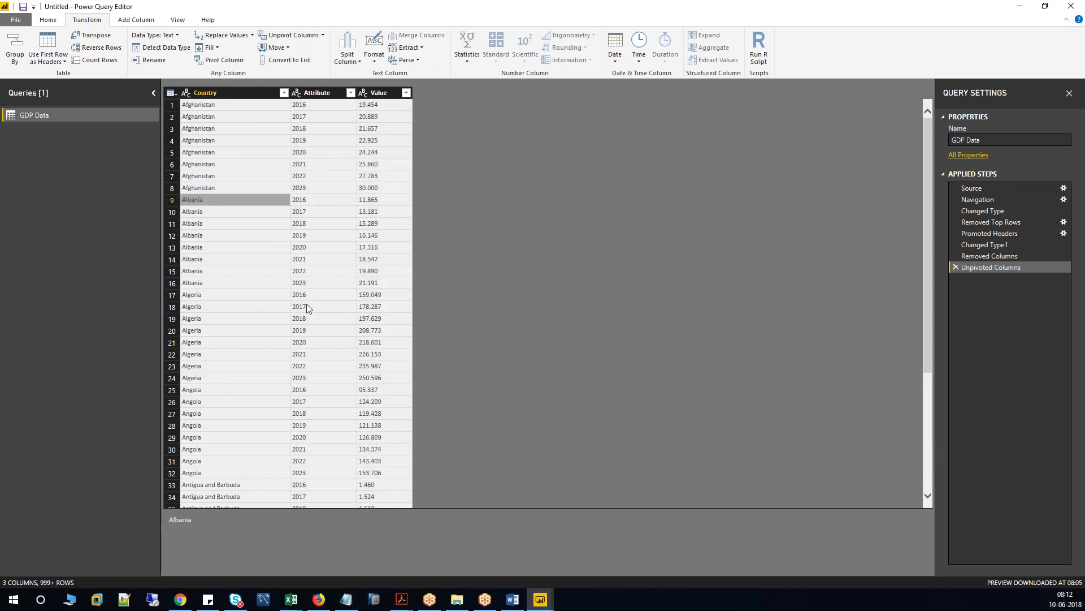
Rename the Attribute column to Year and the Value column to GDP.
{"action": "left_click", "coordinate": [324, 92]}
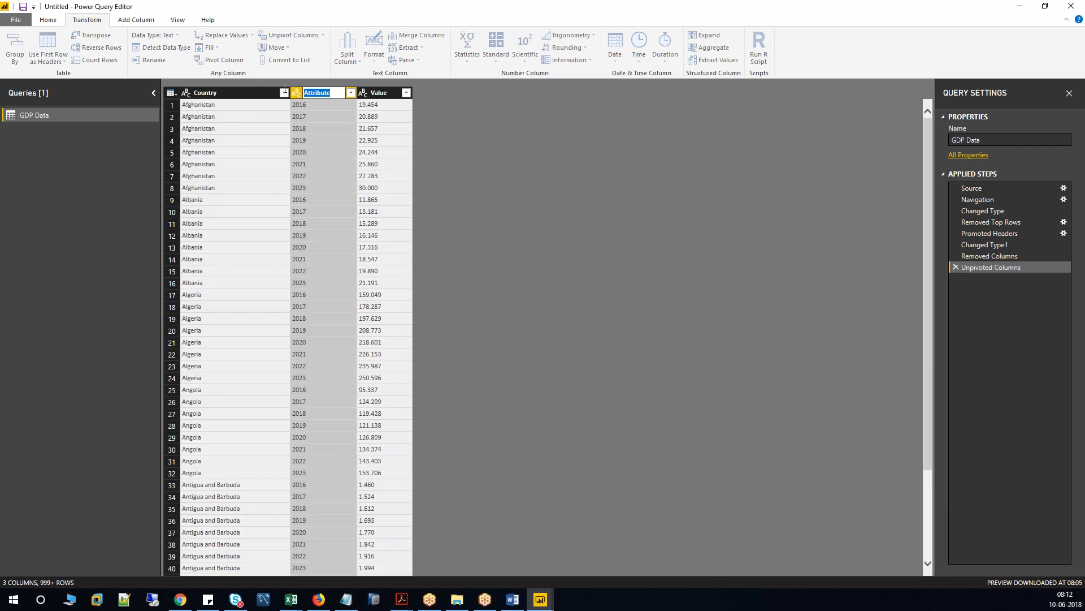
{"action": "type", "text": "Year"}
{"action": "key", "text": "Return"}
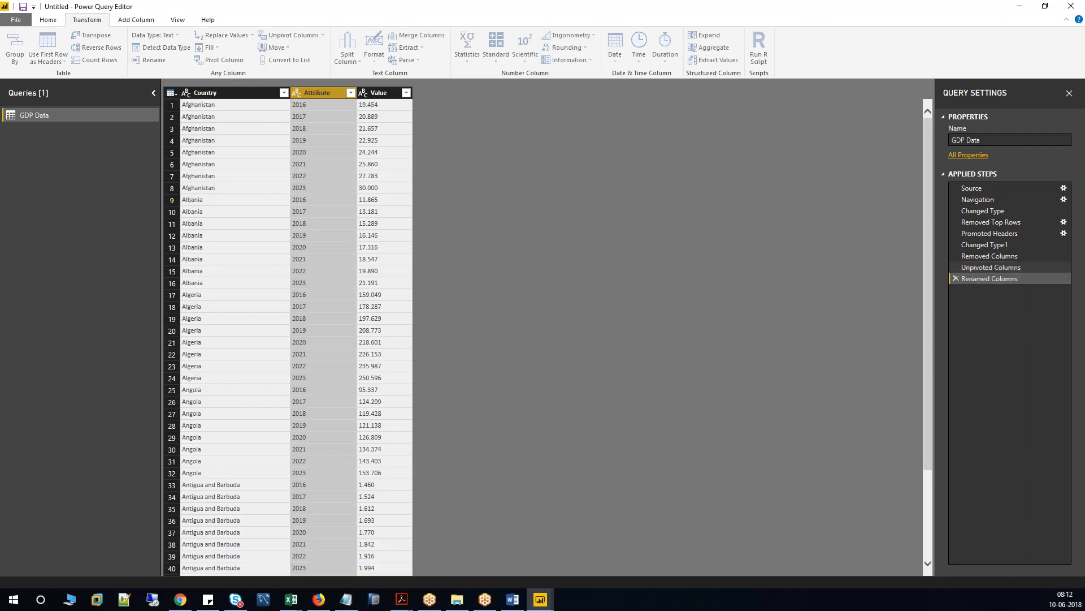
{"action": "double_click", "coordinate": [374, 94]}
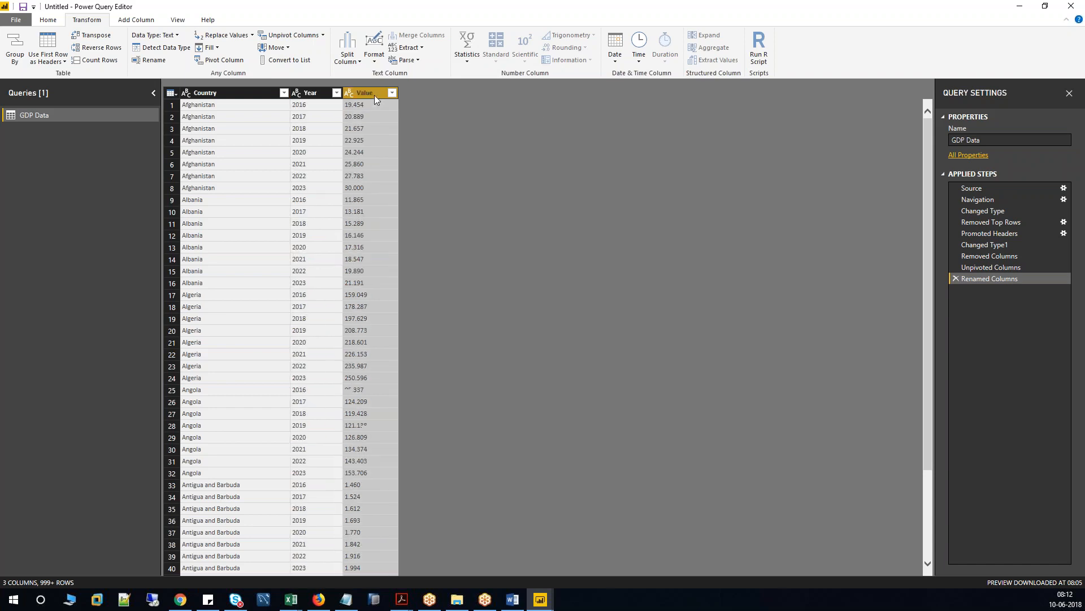
{"action": "type", "text": "G"}
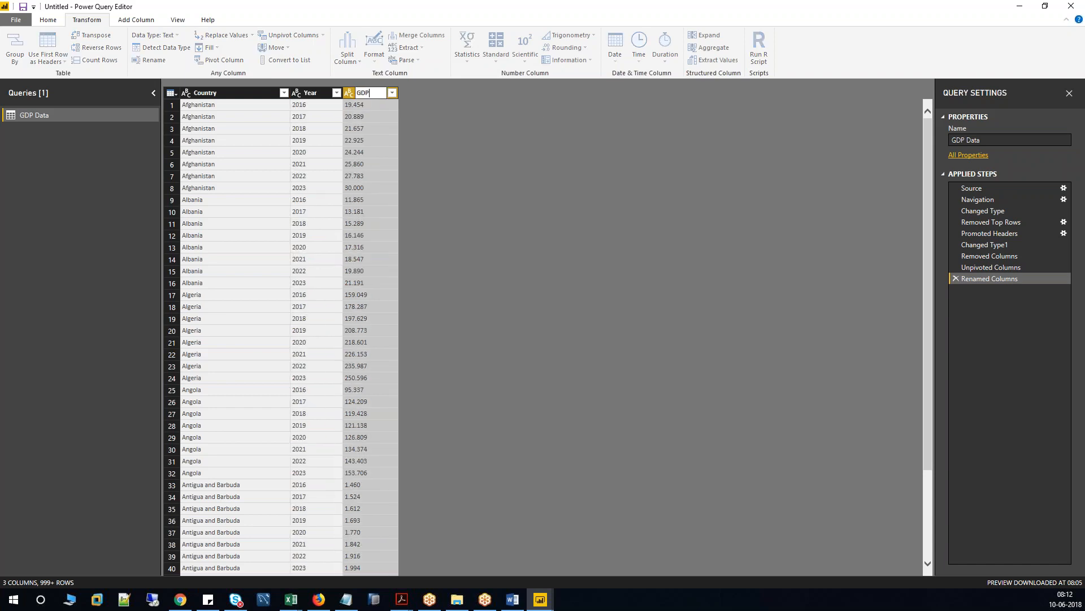
{"action": "type", "text": "DP"}
{"action": "key", "text": "Return"}
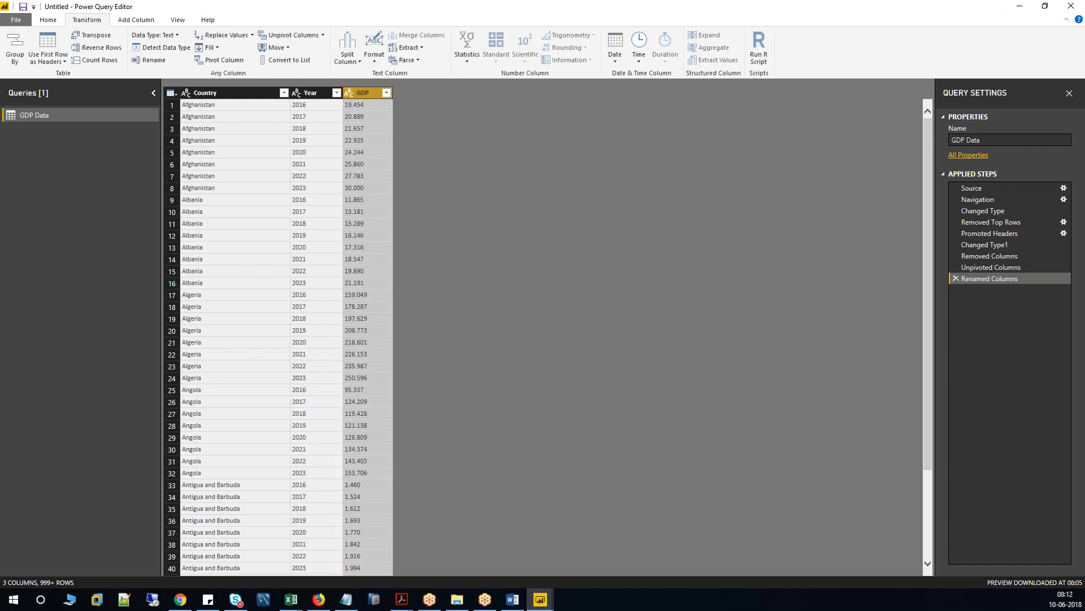
Filter out the n/a rows from the GDP column.
{"action": "left_click", "coordinate": [386, 93]}
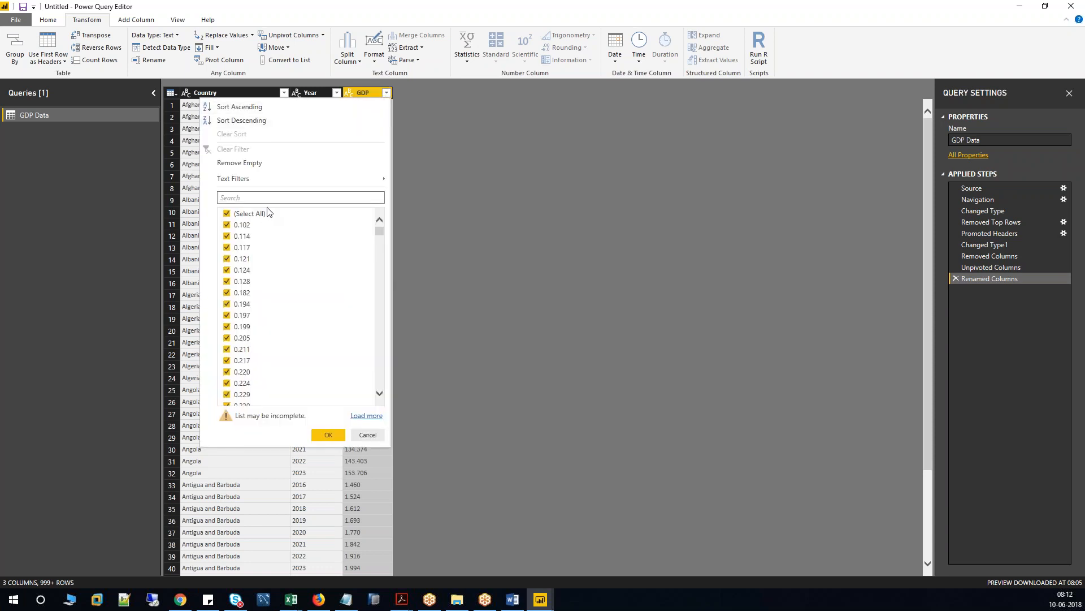
{"action": "left_click", "coordinate": [368, 416]}
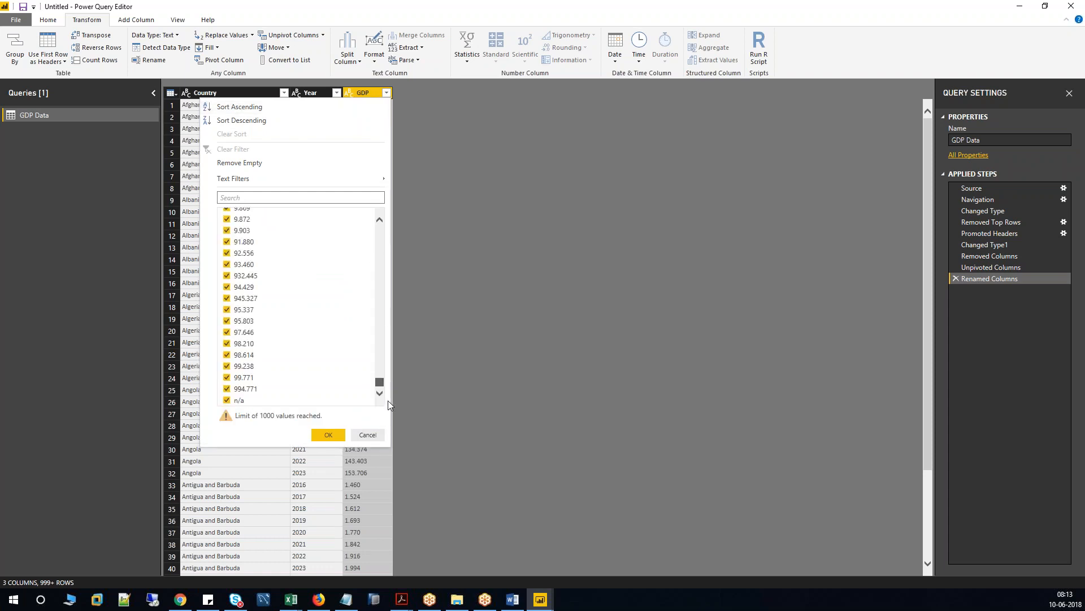
{"action": "left_click", "coordinate": [227, 400]}
{"action": "left_click", "coordinate": [328, 435]}
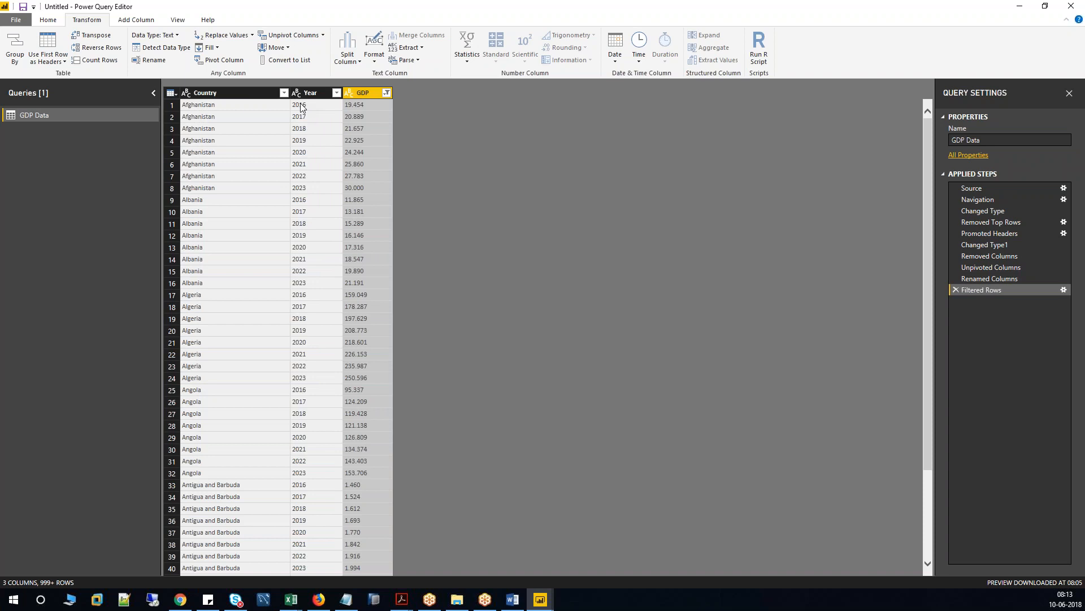
Change the GDP column's data type to Decimal Number.
{"action": "left_click", "coordinate": [348, 93]}
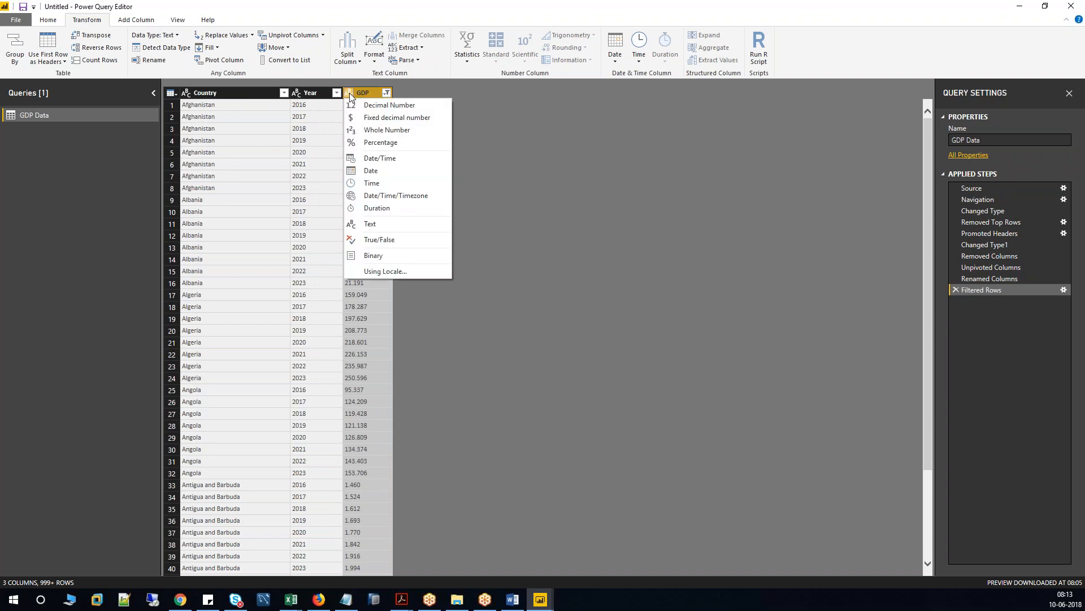
{"action": "left_click", "coordinate": [482, 124]}
{"action": "right_click", "coordinate": [372, 90]}
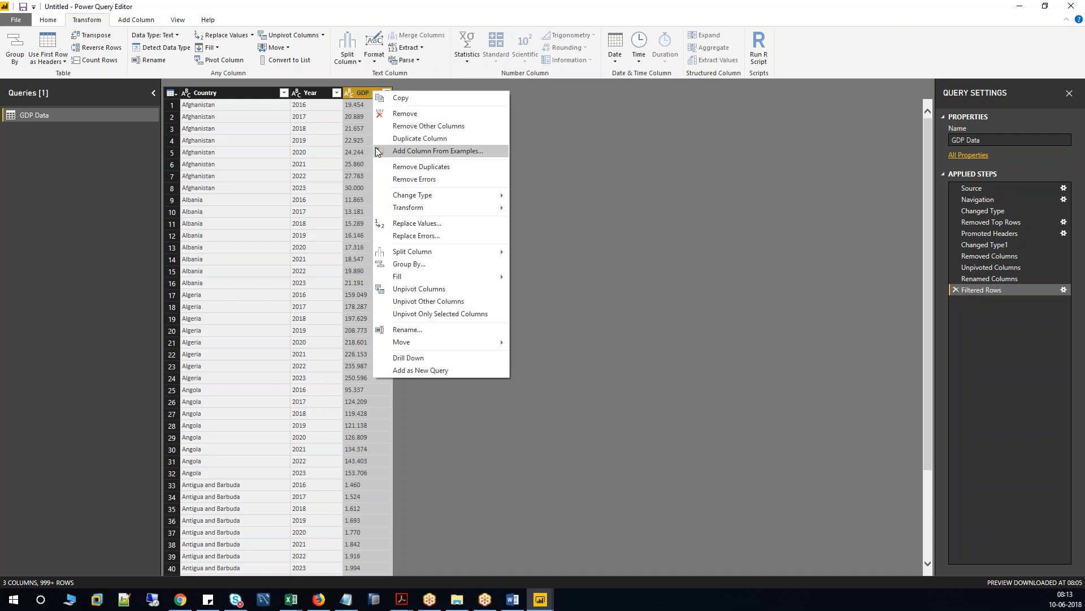
{"action": "mouse_move", "coordinate": [411, 195]}
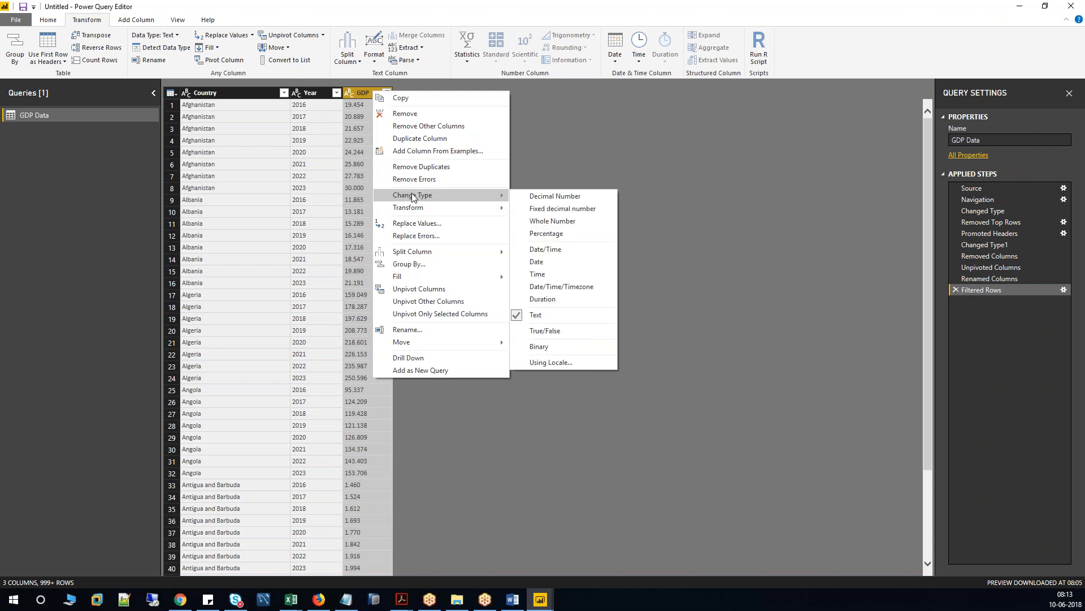
{"action": "left_click", "coordinate": [544, 198]}
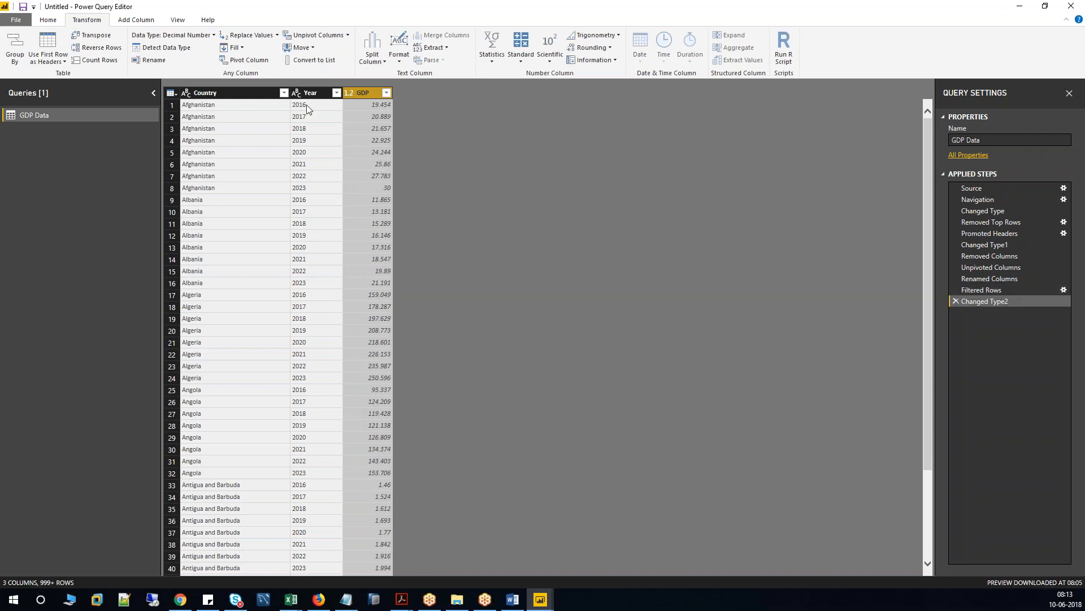
Set the Year column's data type to Whole Number.
{"action": "left_click", "coordinate": [307, 93]}
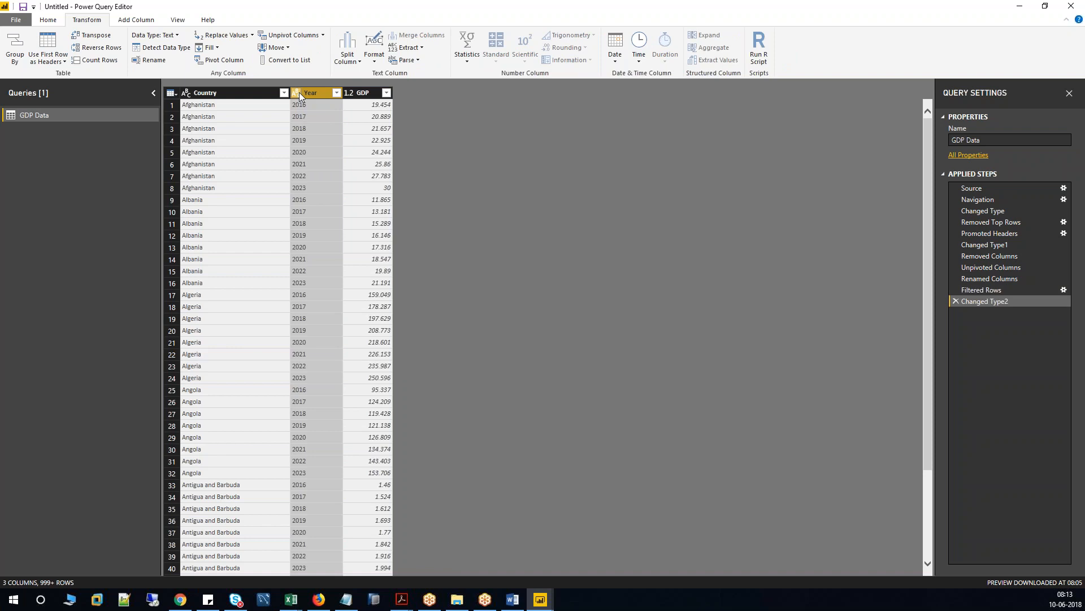
{"action": "right_click", "coordinate": [300, 93]}
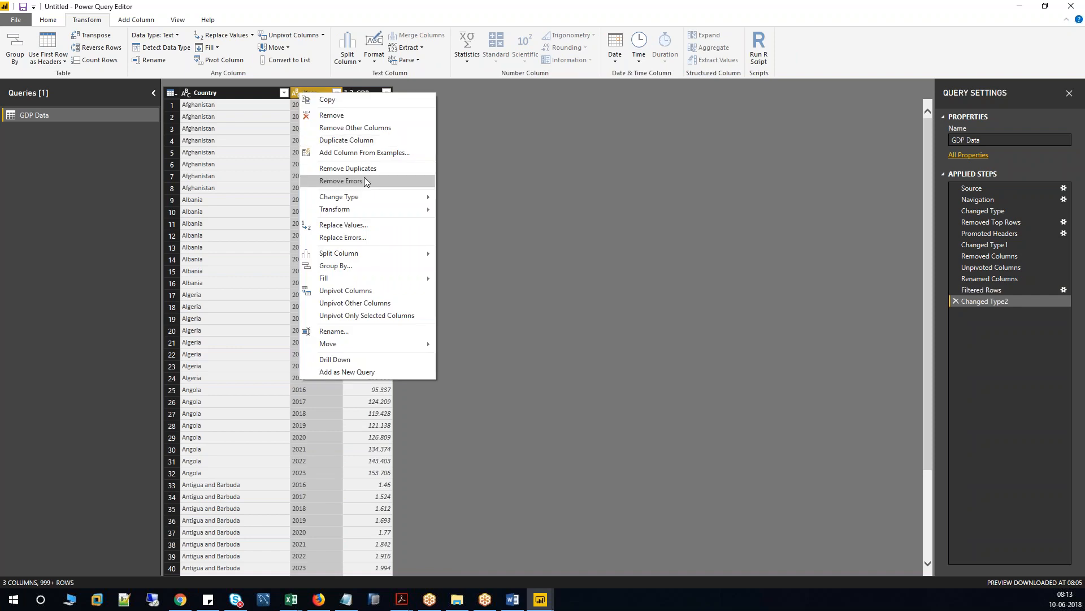
{"action": "left_click", "coordinate": [375, 194]}
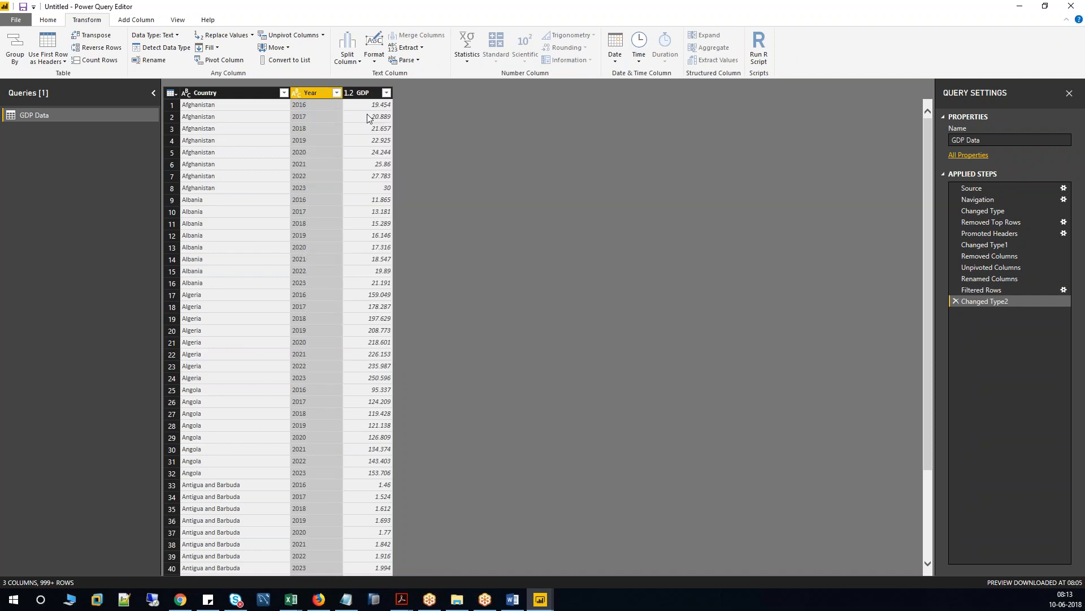
{"action": "left_click", "coordinate": [297, 93]}
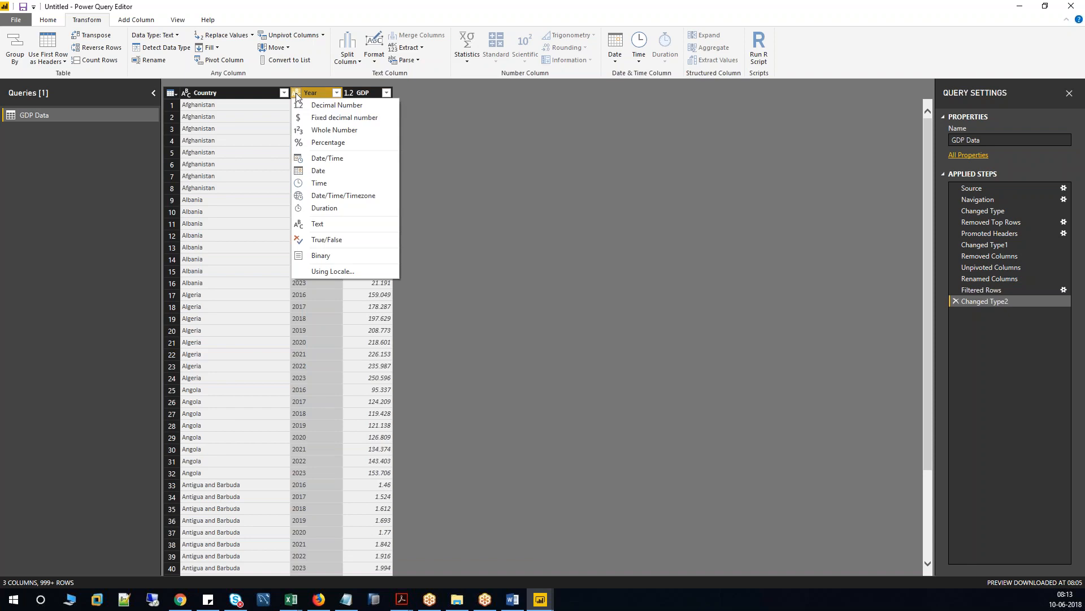
{"action": "left_click", "coordinate": [325, 131]}
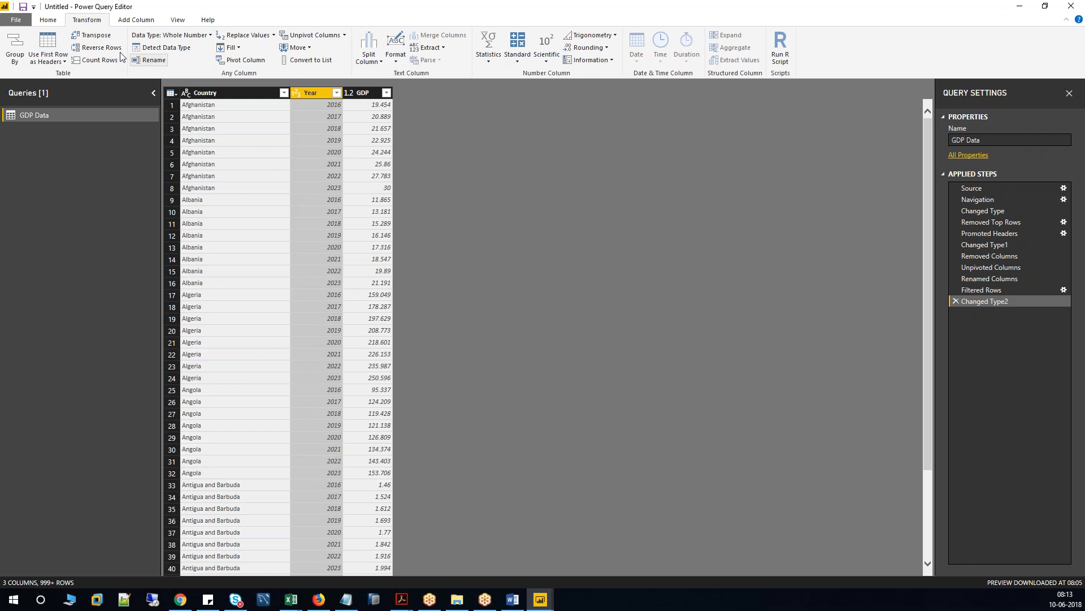
{"action": "left_click", "coordinate": [45, 21]}
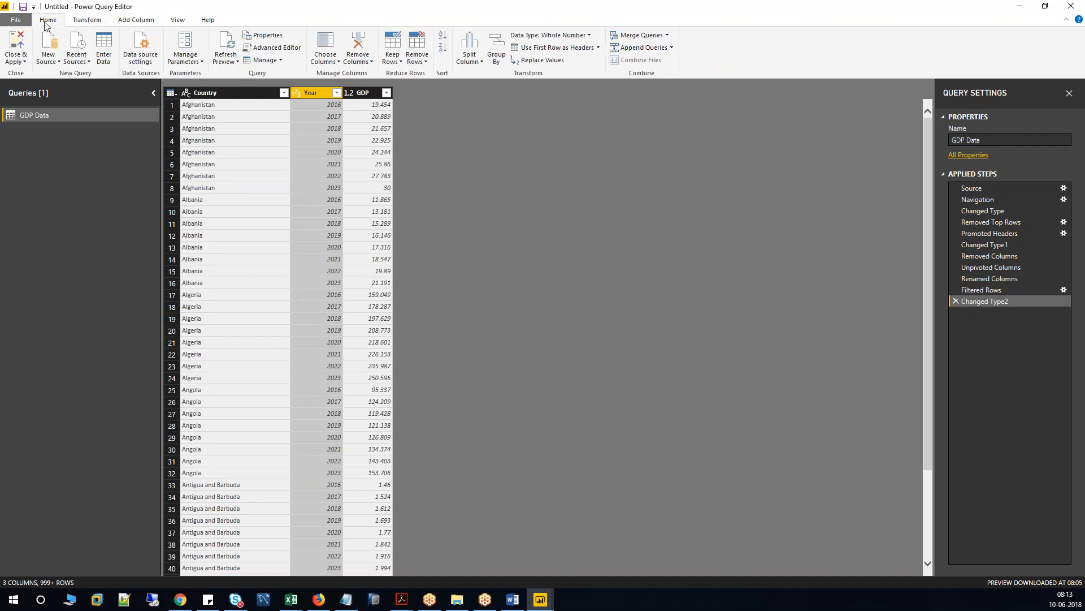
Close & Apply the query and check the loaded GDP Data rows in Data view.
{"action": "left_click", "coordinate": [17, 46]}
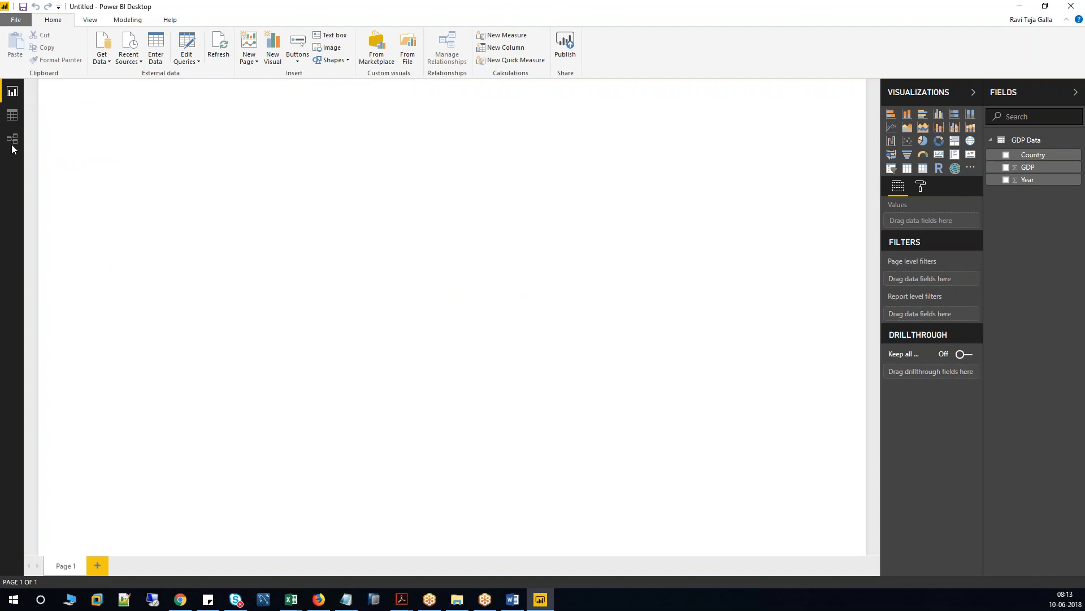
{"action": "left_click", "coordinate": [12, 116]}
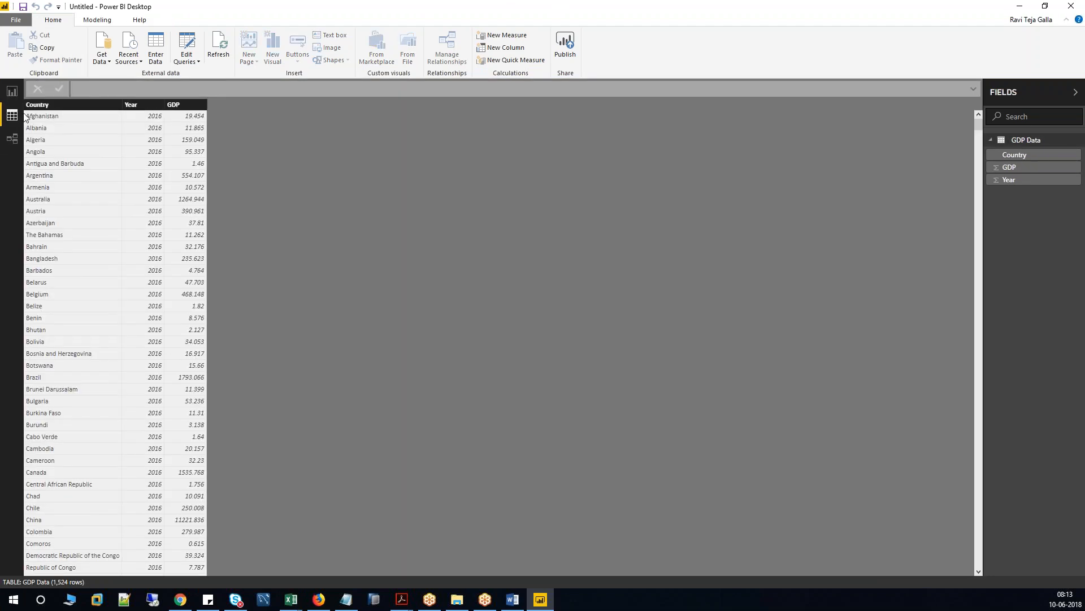
{"action": "left_click", "coordinate": [12, 91]}
{"action": "left_click", "coordinate": [12, 116]}
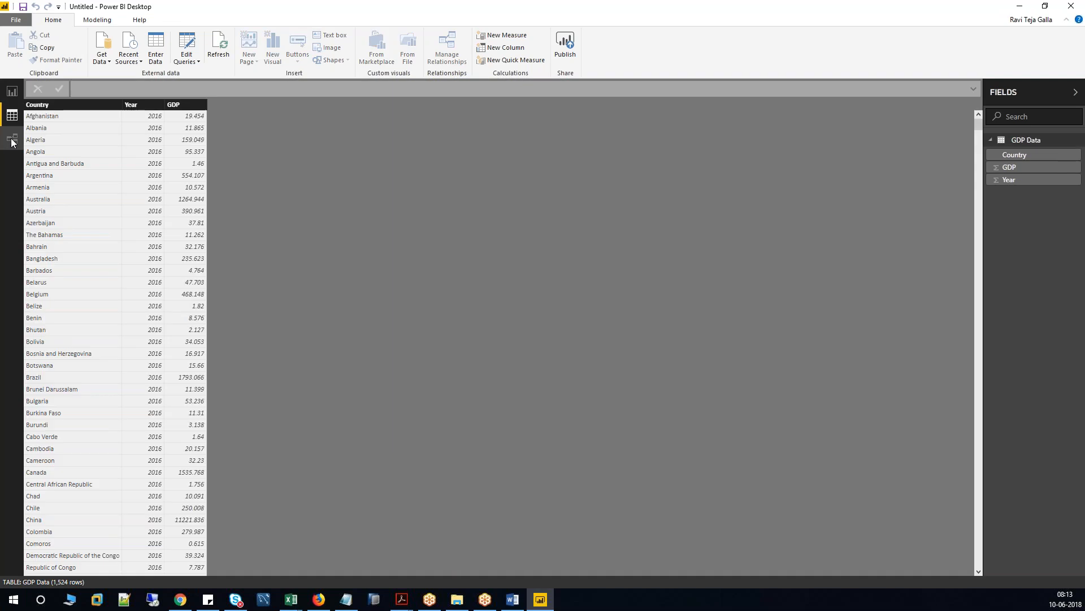
In the model diagram, reposition and enlarge the GDP Data table card.
{"action": "left_click", "coordinate": [11, 139]}
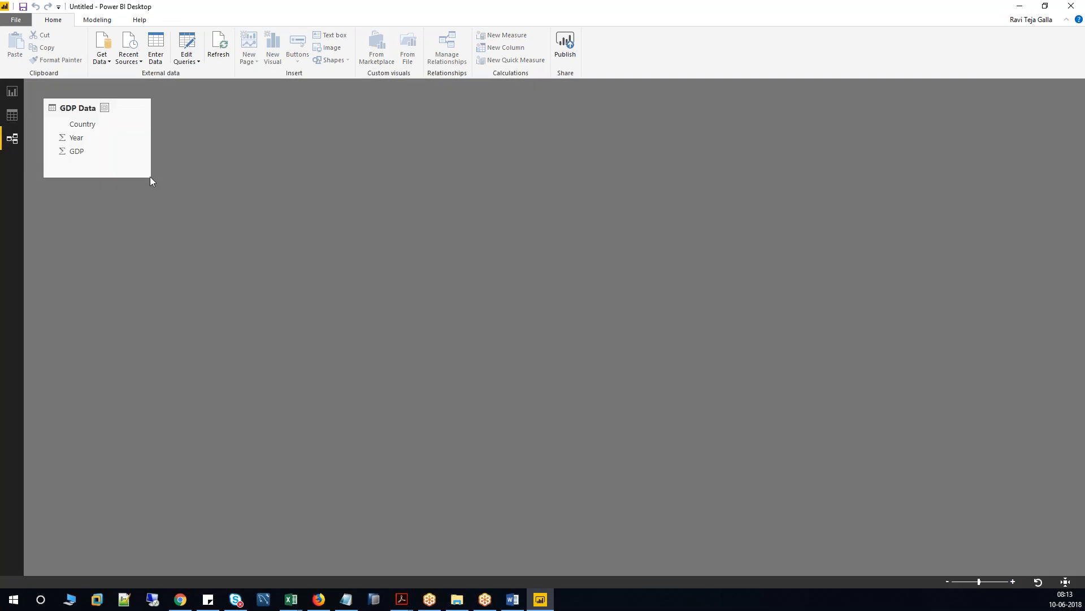
{"action": "left_click_drag", "start_coordinate": [127, 107], "coordinate": [237, 144]}
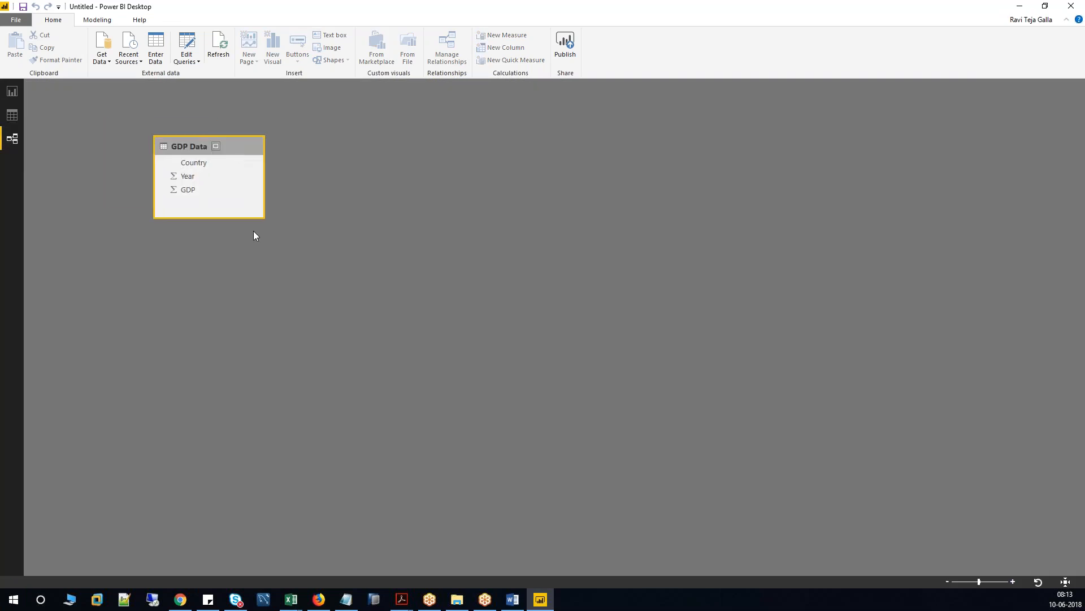
{"action": "left_click_drag", "start_coordinate": [264, 218], "coordinate": [277, 264]}
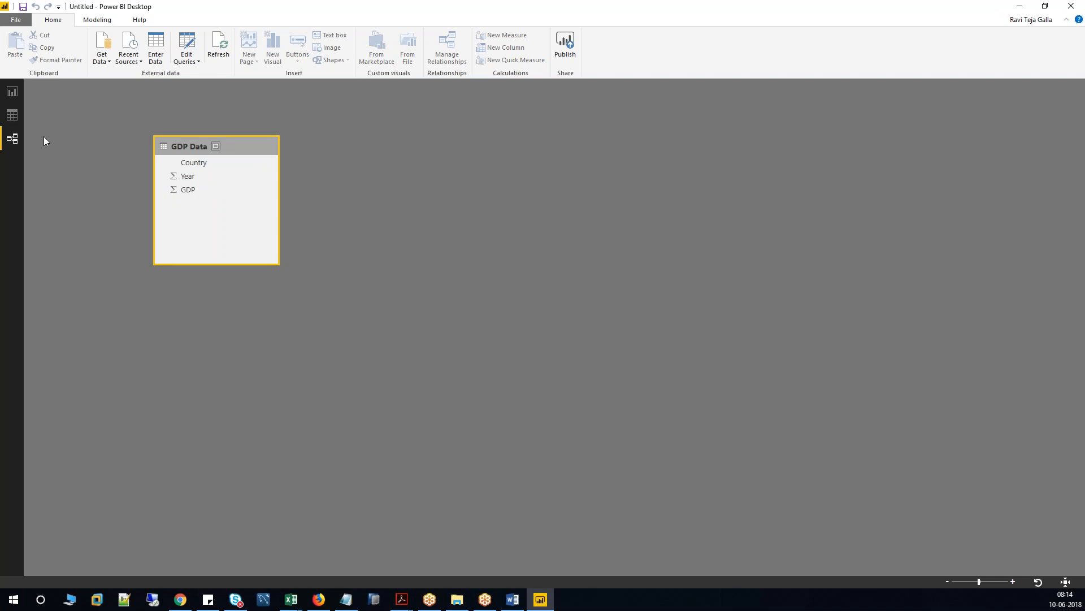
Set the GDP Data Country column's data category to Country/Region.
{"action": "left_click", "coordinate": [11, 116]}
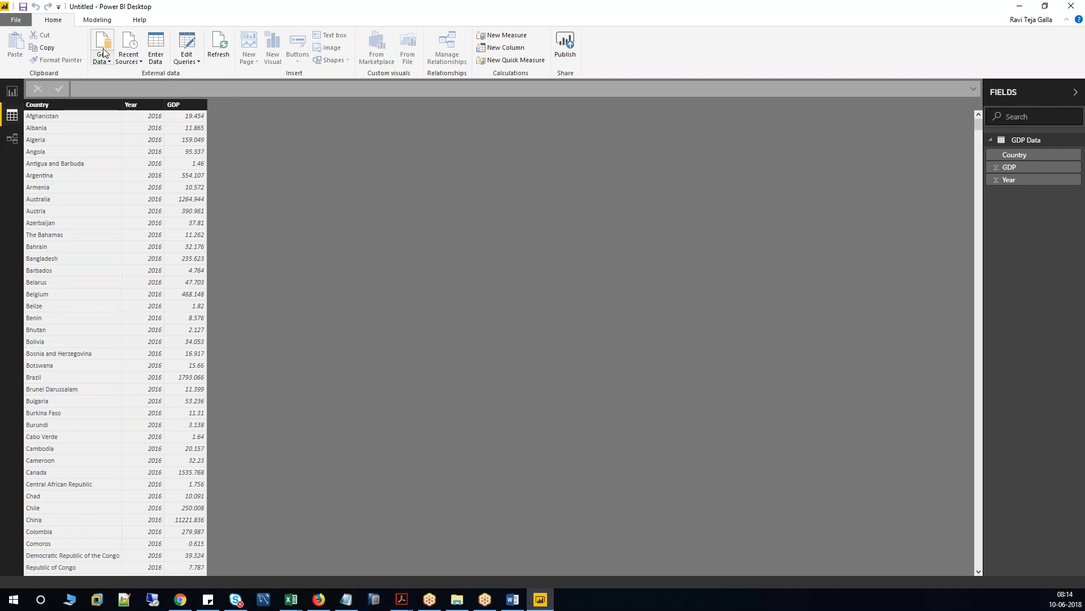
{"action": "left_click", "coordinate": [97, 20]}
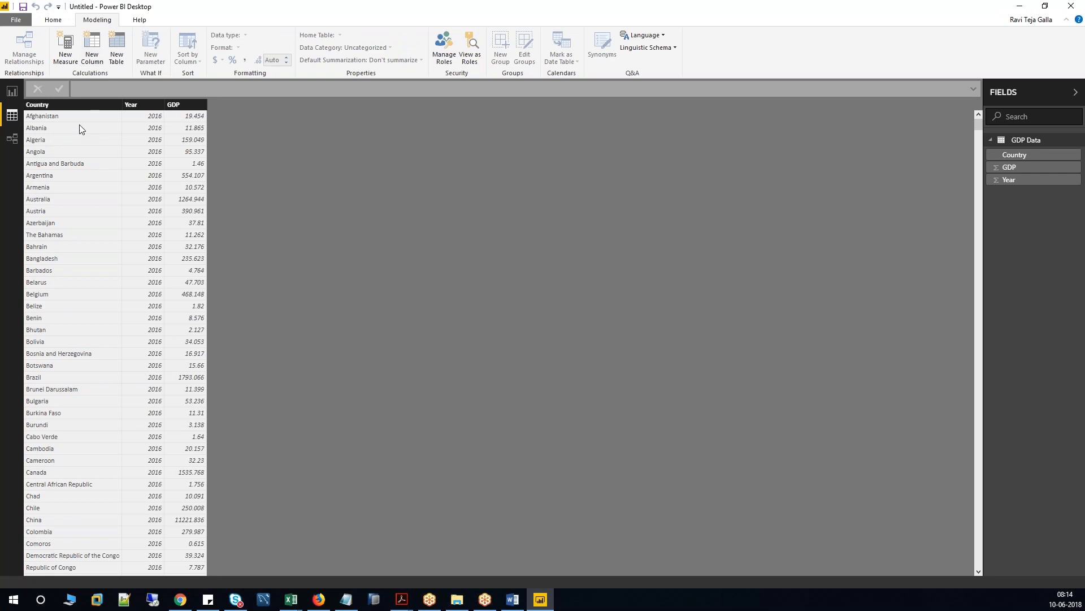
{"action": "left_click", "coordinate": [79, 105]}
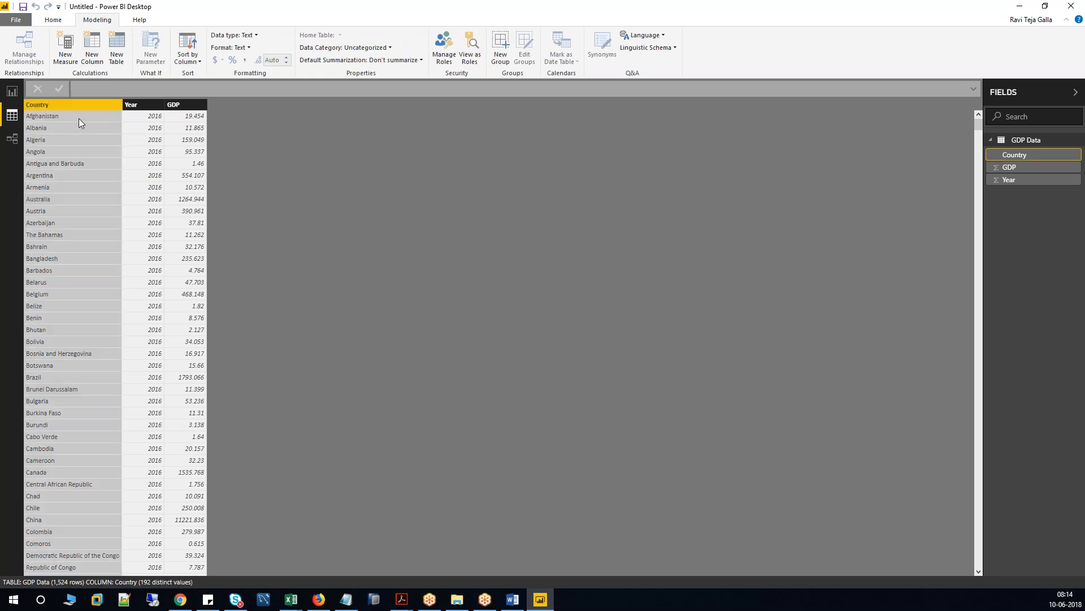
{"action": "left_click", "coordinate": [392, 50]}
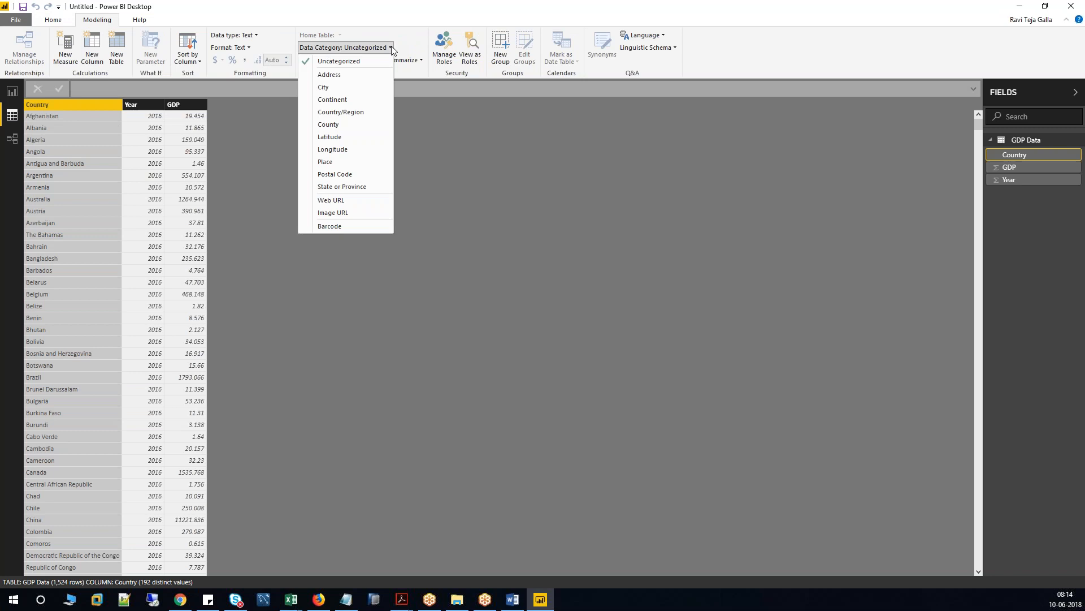
{"action": "left_click", "coordinate": [353, 113]}
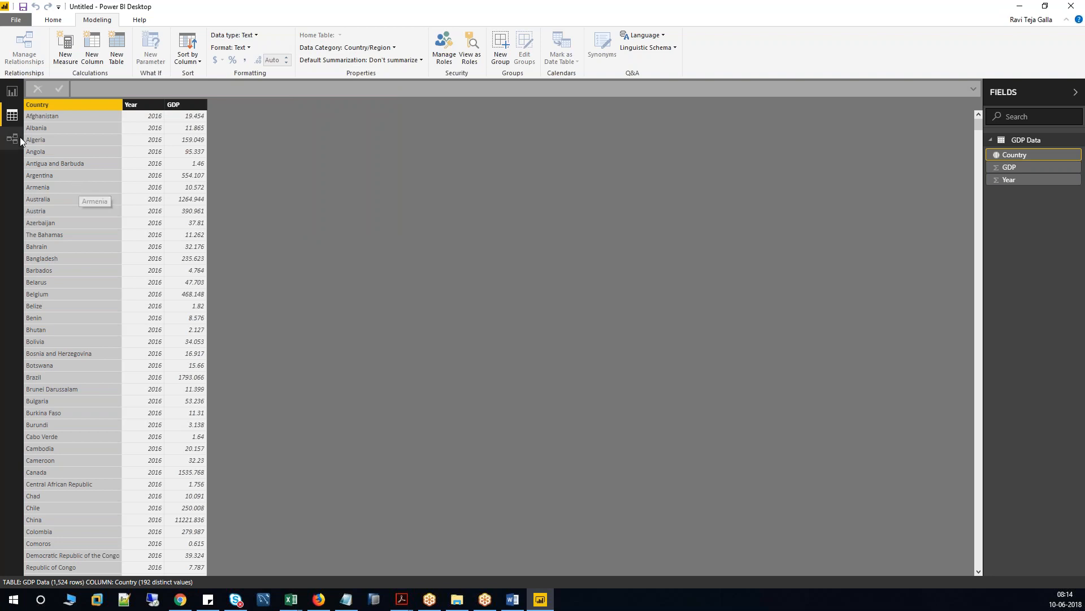
{"action": "left_click", "coordinate": [12, 92]}
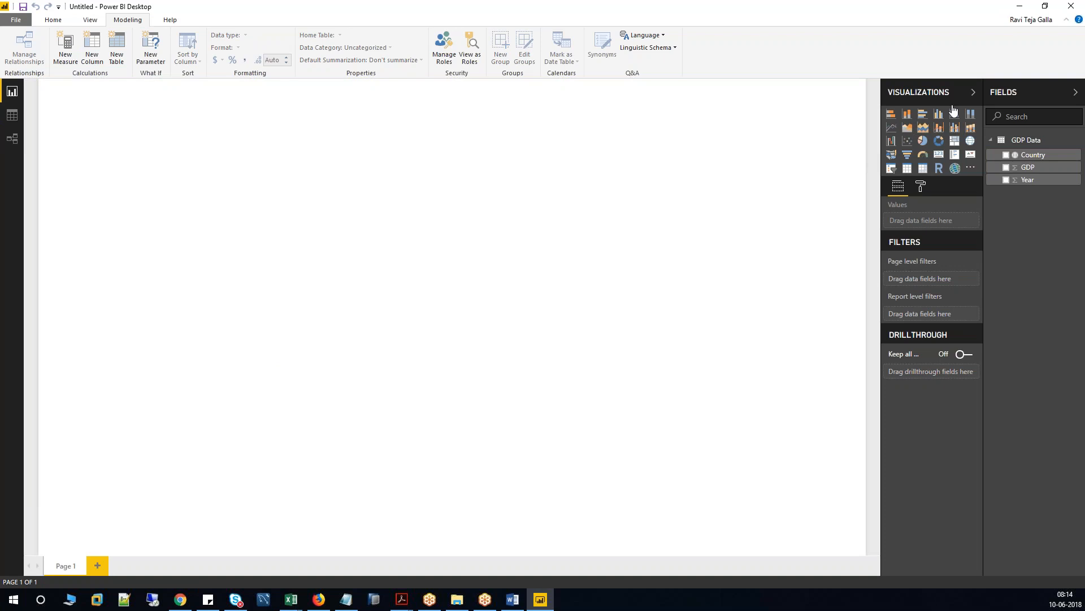
Add a stacked column chart to the report page and enlarge it.
{"action": "left_click", "coordinate": [991, 140]}
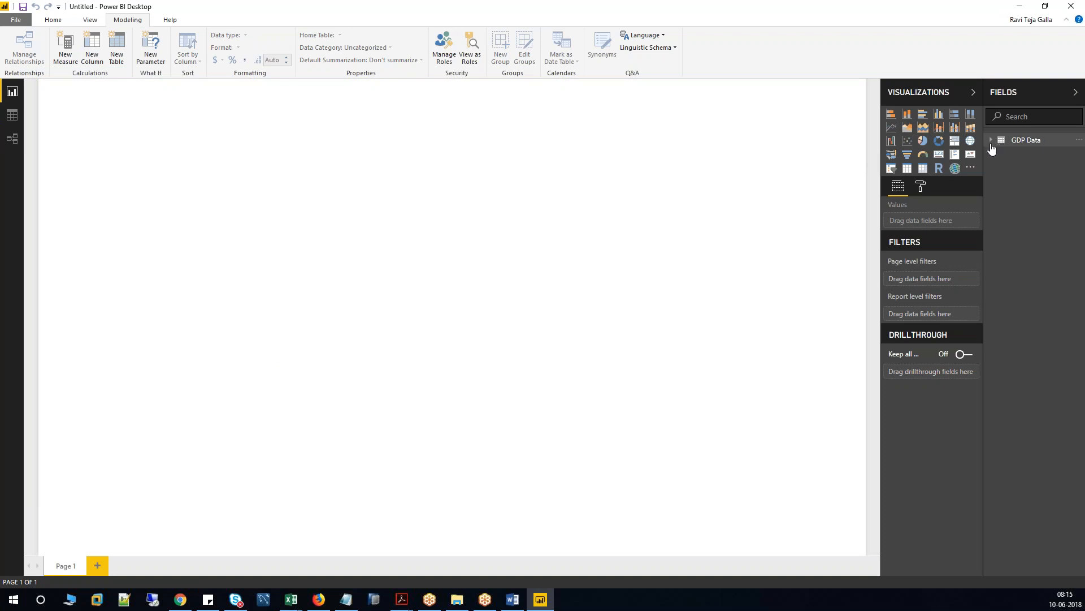
{"action": "left_click", "coordinate": [991, 141]}
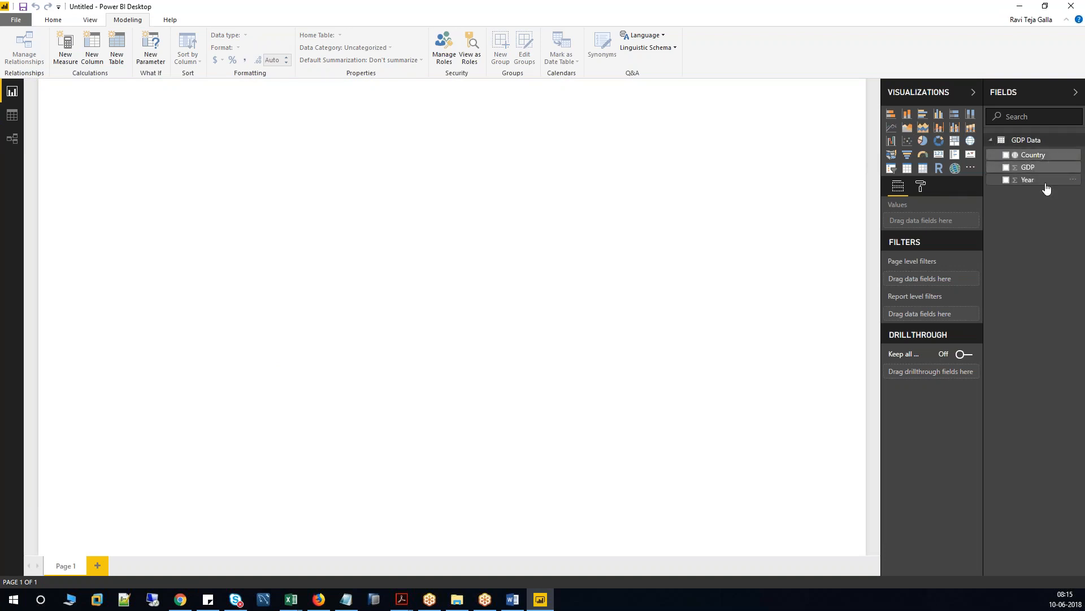
{"action": "left_click", "coordinate": [907, 115]}
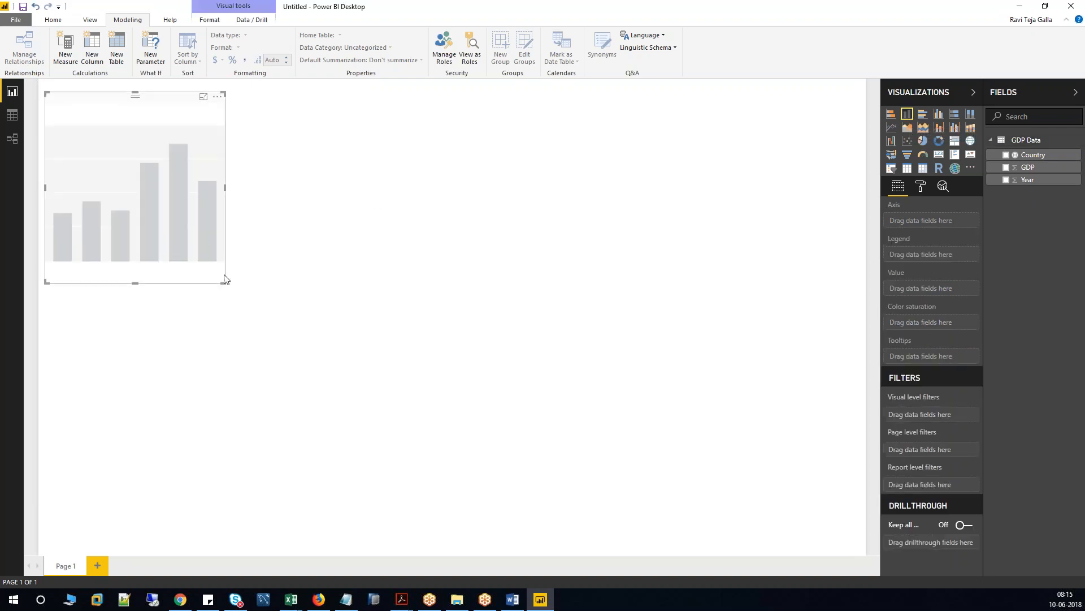
{"action": "left_click_drag", "start_coordinate": [224, 280], "coordinate": [468, 476]}
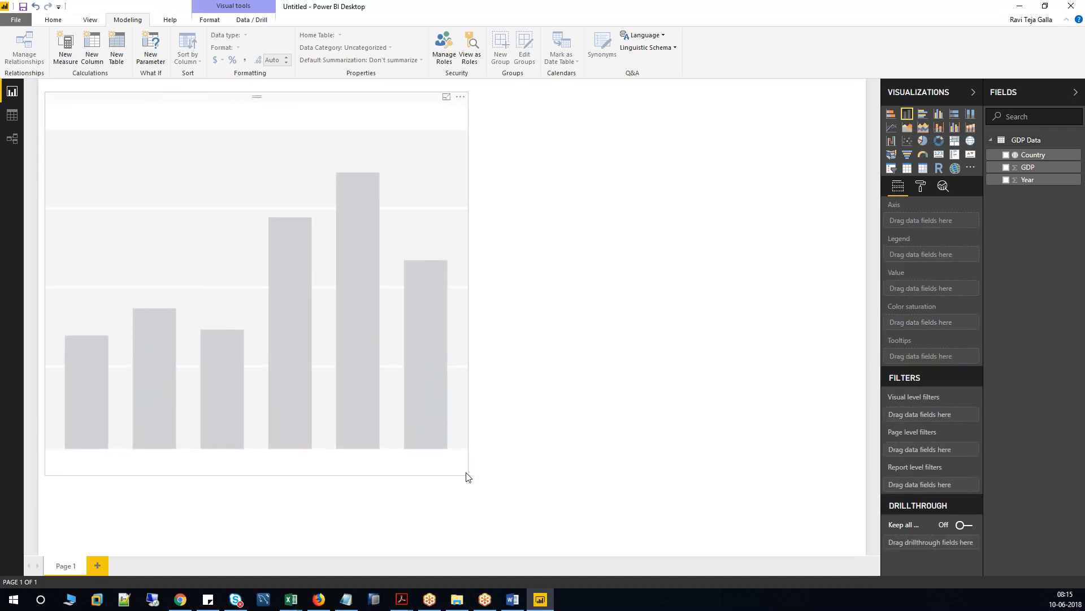
{"action": "left_click_drag", "start_coordinate": [315, 168], "coordinate": [345, 186]}
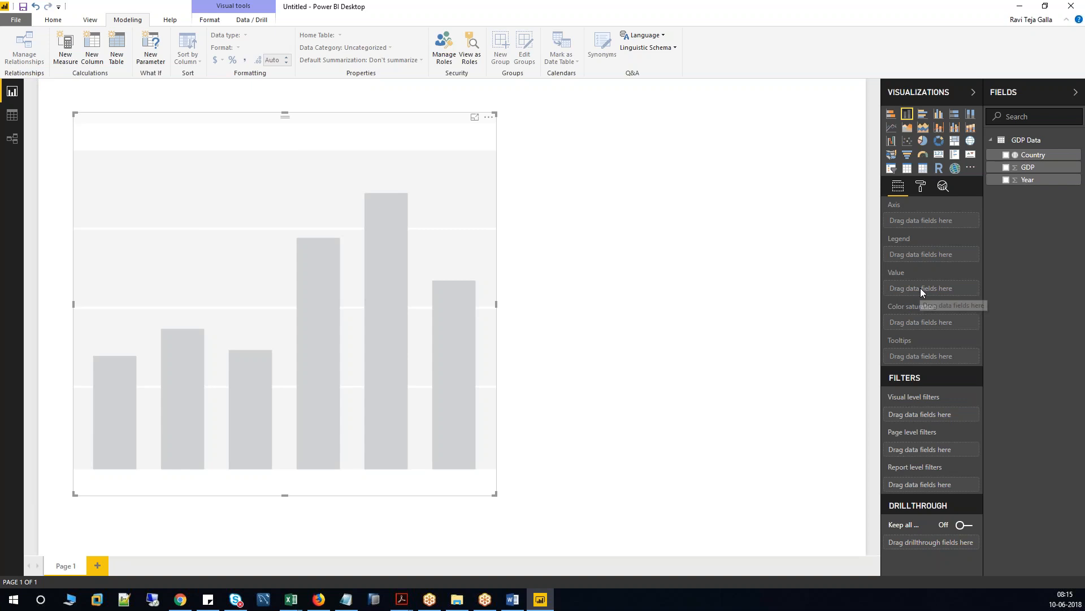
Plot GDP as the chart's values with Country on the axis.
{"action": "left_click_drag", "start_coordinate": [1028, 166], "coordinate": [950, 294]}
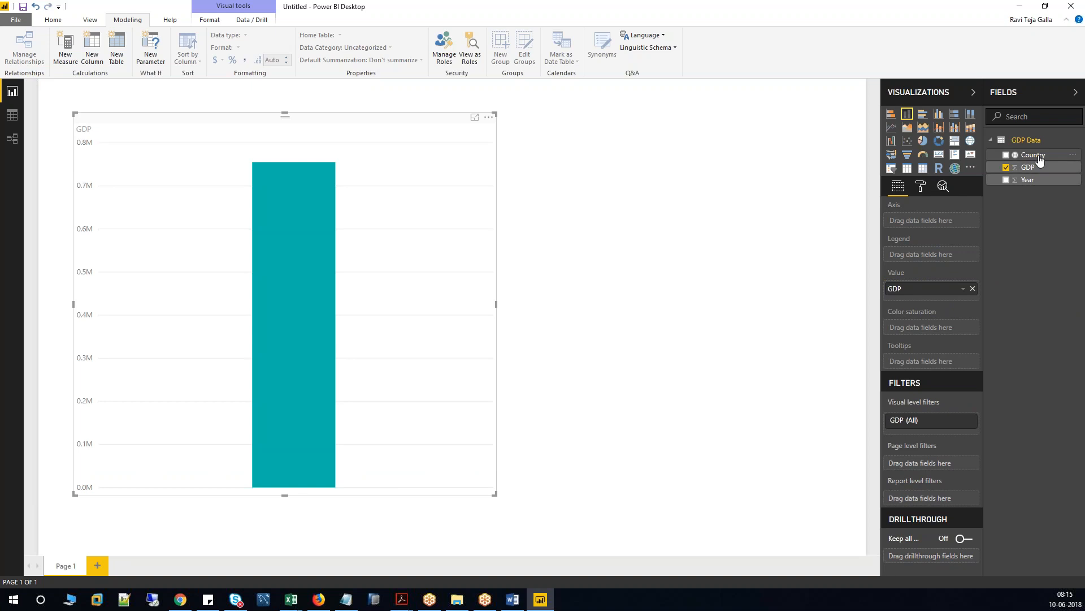
{"action": "left_click_drag", "start_coordinate": [1039, 160], "coordinate": [941, 226]}
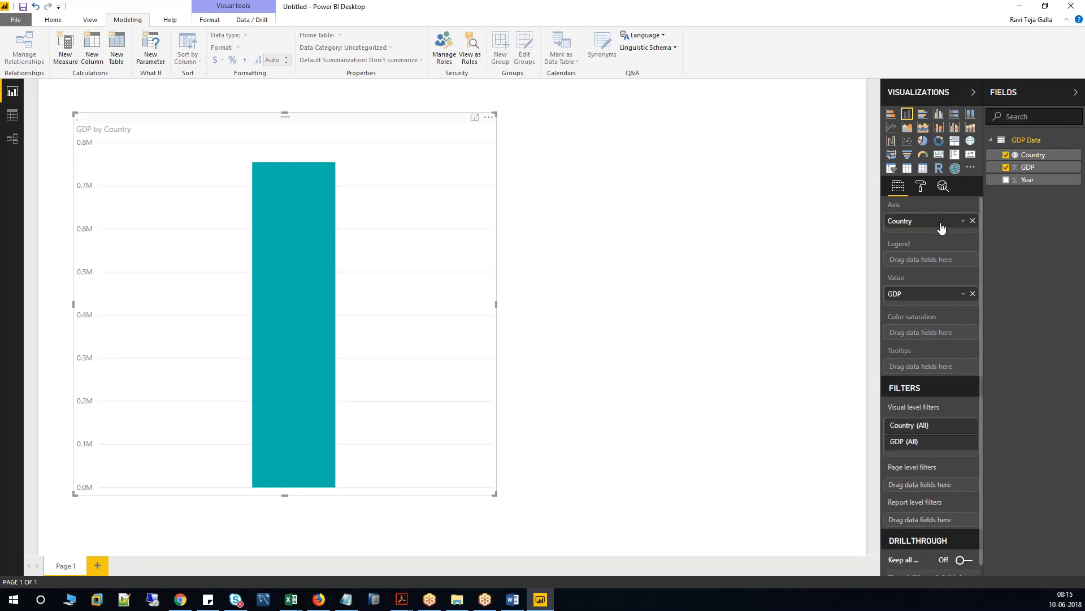
{"action": "mouse_move", "coordinate": [150, 491]}
{"action": "left_mouse_down"}
{"action": "mouse_move", "coordinate": [462, 495]}
{"action": "mouse_move", "coordinate": [153, 501]}
{"action": "left_mouse_up"}
{"action": "left_click", "coordinate": [123, 505]}
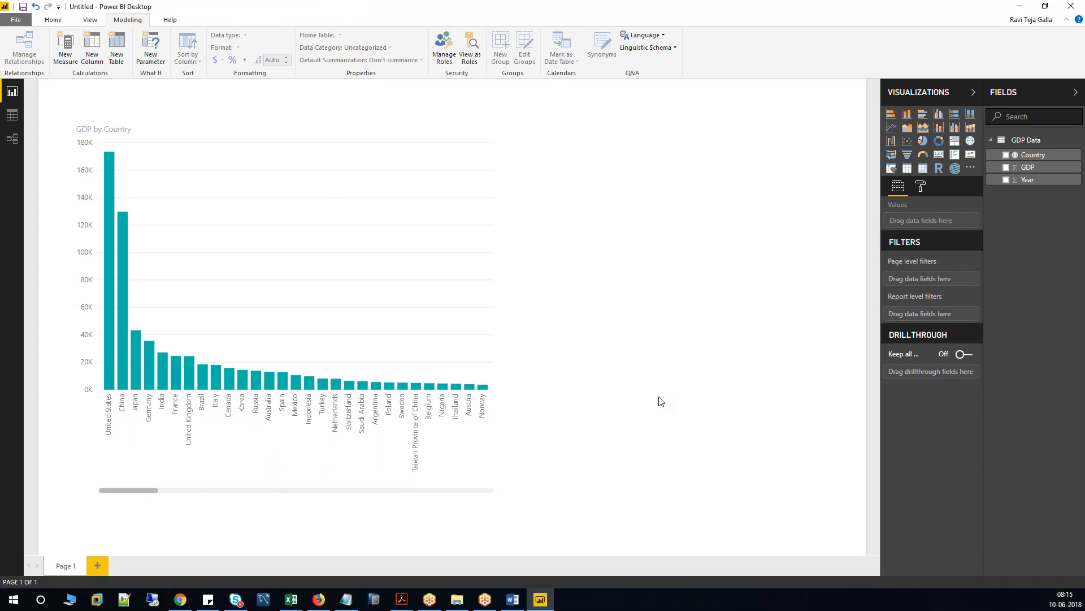
{"action": "left_click", "coordinate": [355, 320]}
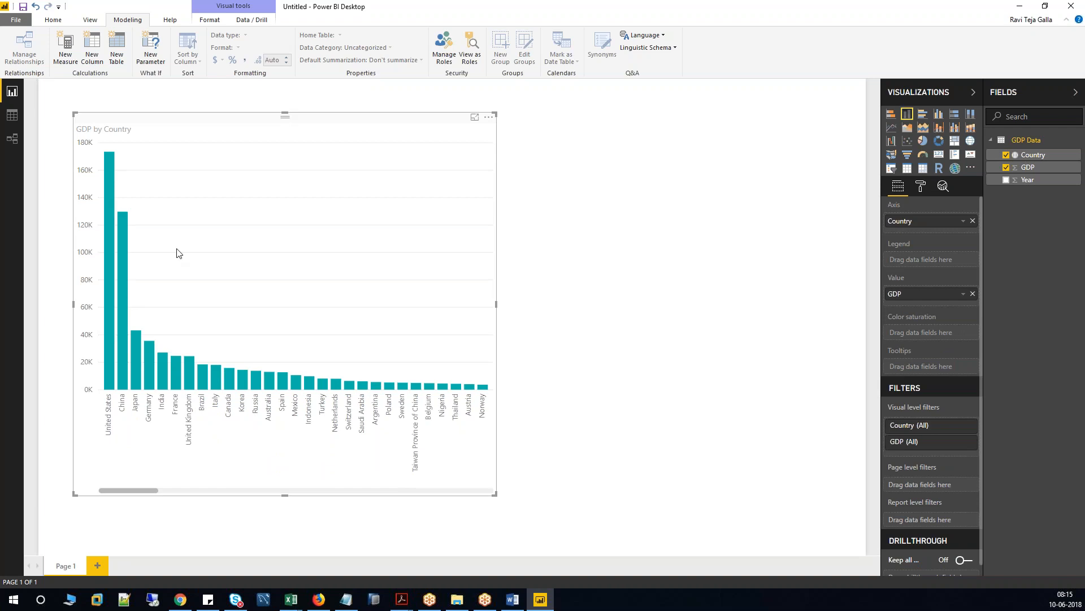
Add Year to the chart's legend so each country's GDP stacks by 2016–2023.
{"action": "left_click_drag", "start_coordinate": [1036, 181], "coordinate": [932, 267]}
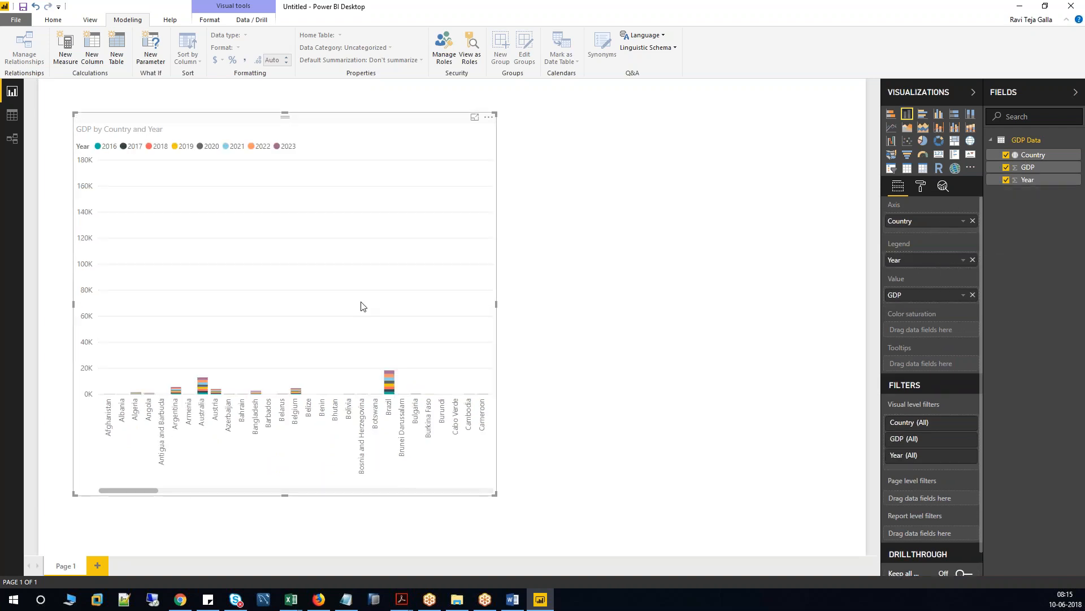
{"action": "mouse_move", "coordinate": [145, 490]}
{"action": "left_mouse_down"}
{"action": "mouse_move", "coordinate": [447, 486]}
{"action": "mouse_move", "coordinate": [126, 497]}
{"action": "left_mouse_up"}
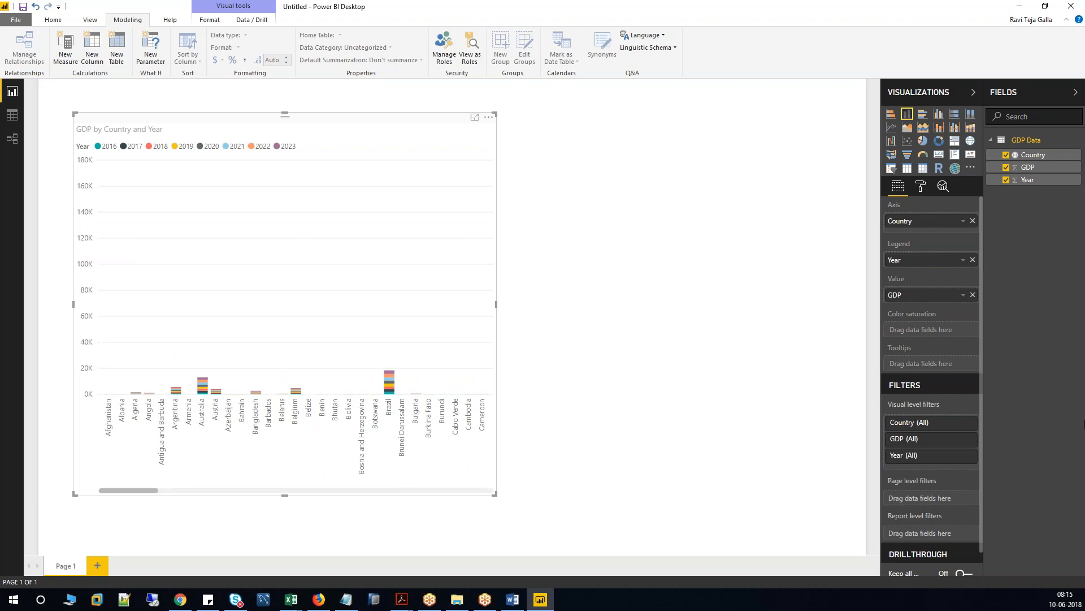
{"action": "left_click_drag", "start_coordinate": [982, 320], "coordinate": [980, 390]}
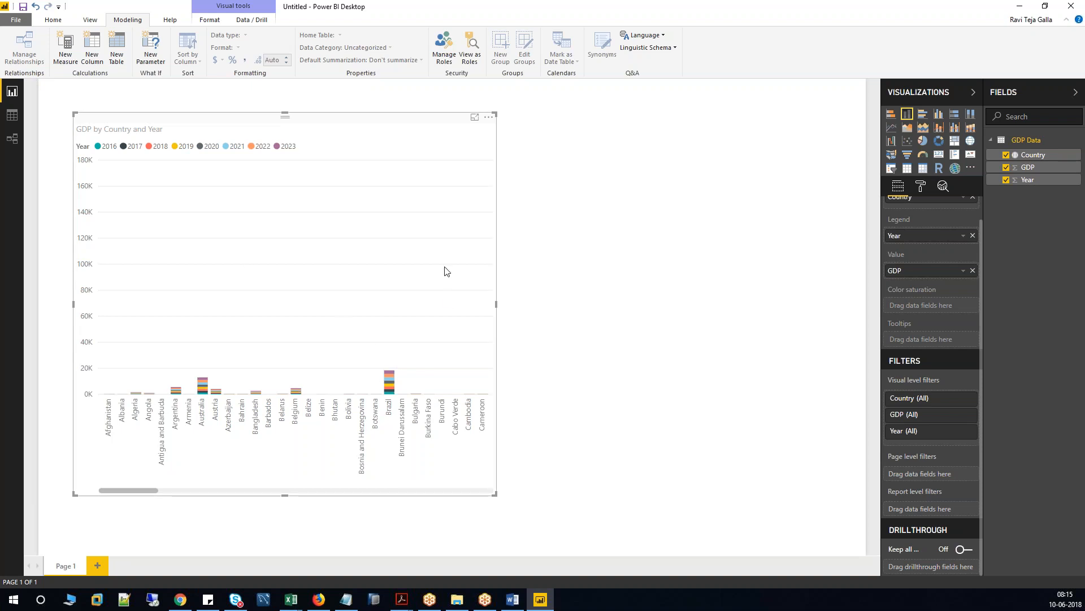
Apply a Top N filter showing the top 10 countries by GDP, then widen the chart.
{"action": "left_click", "coordinate": [968, 399]}
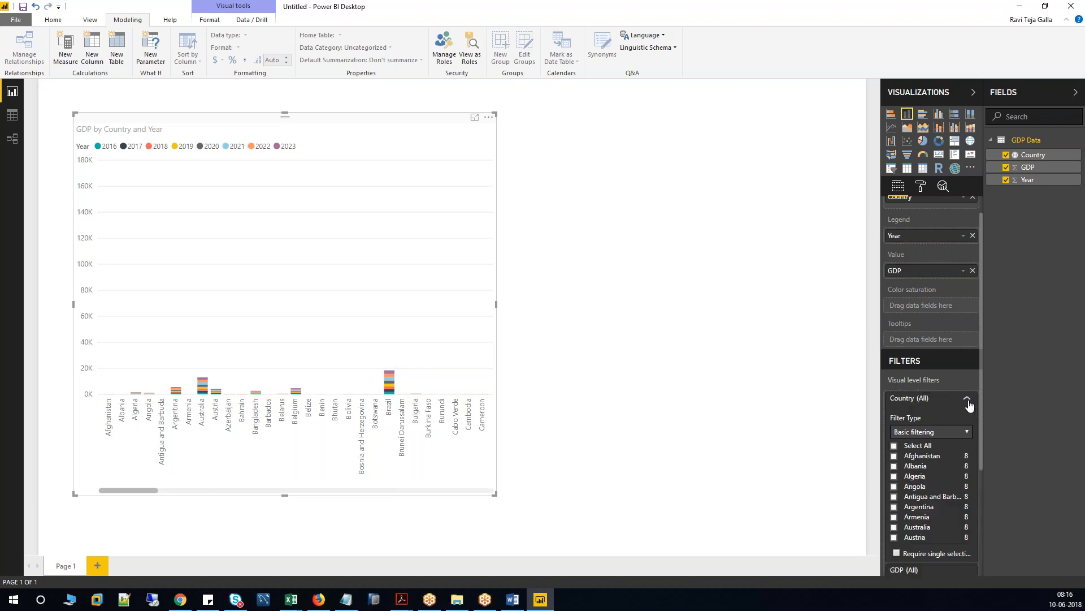
{"action": "left_click", "coordinate": [967, 432]}
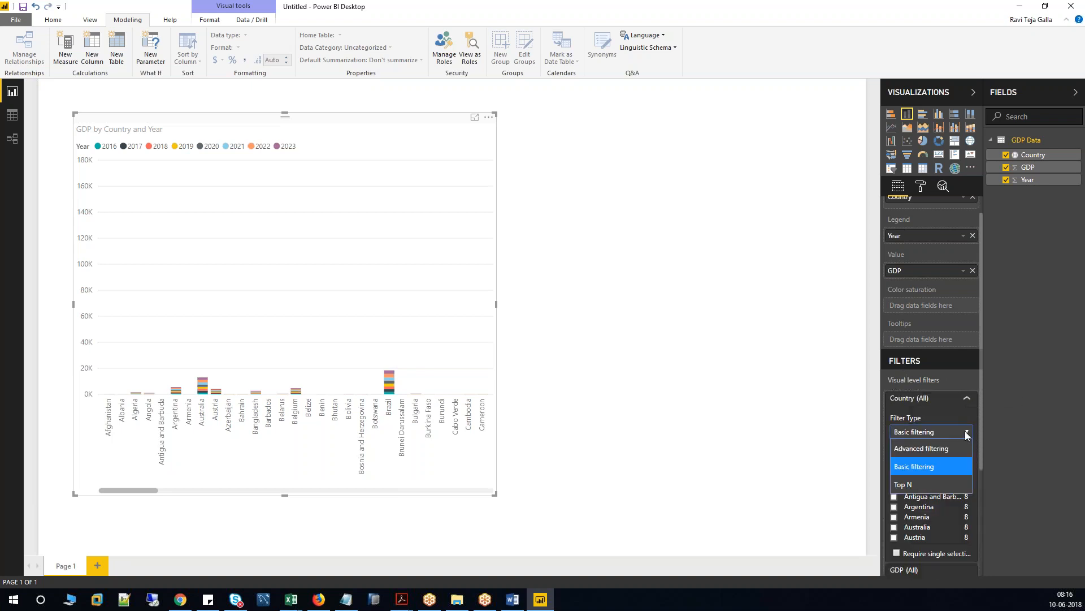
{"action": "left_click", "coordinate": [921, 483]}
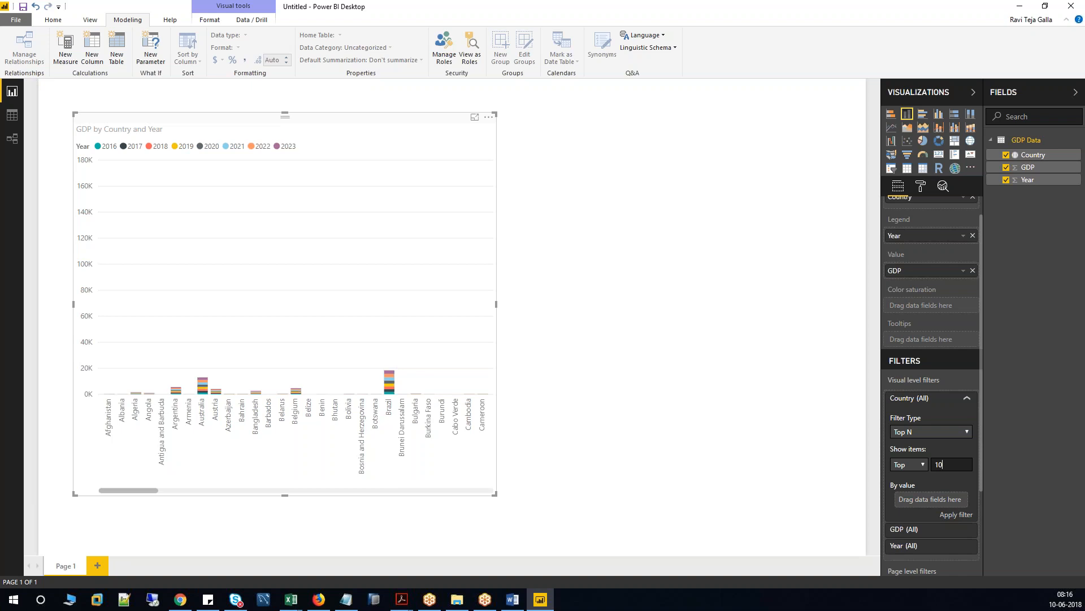
{"action": "left_click_drag", "start_coordinate": [1045, 169], "coordinate": [929, 515]}
{"action": "left_click", "coordinate": [963, 514]}
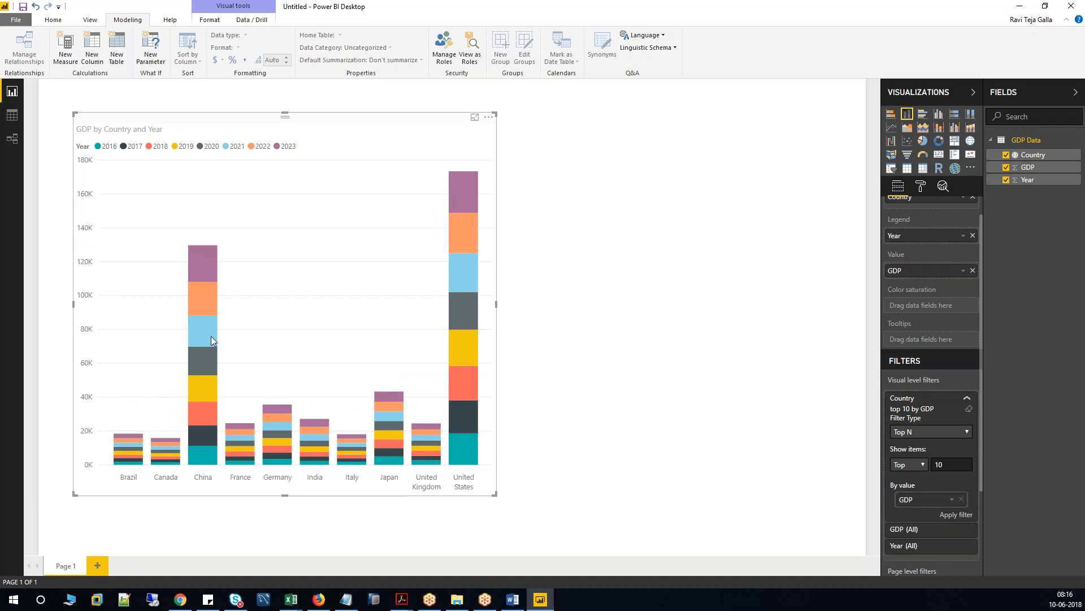
{"action": "left_click_drag", "start_coordinate": [496, 307], "coordinate": [745, 306]}
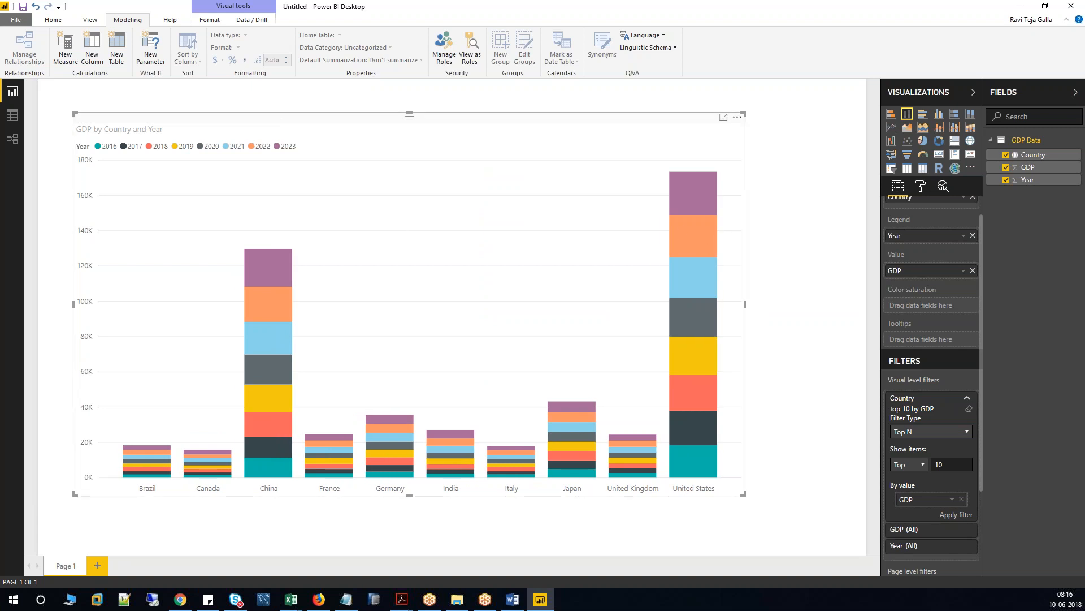
Sort the chart's countries by GDP and lower its top edge to free space above.
{"action": "left_click", "coordinate": [737, 118]}
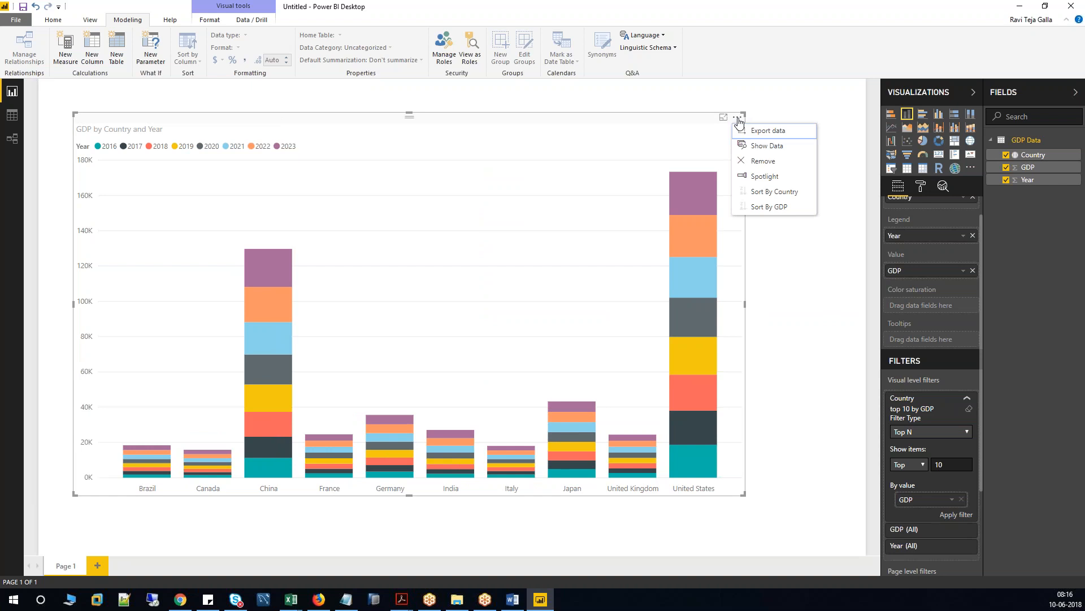
{"action": "left_click", "coordinate": [772, 191]}
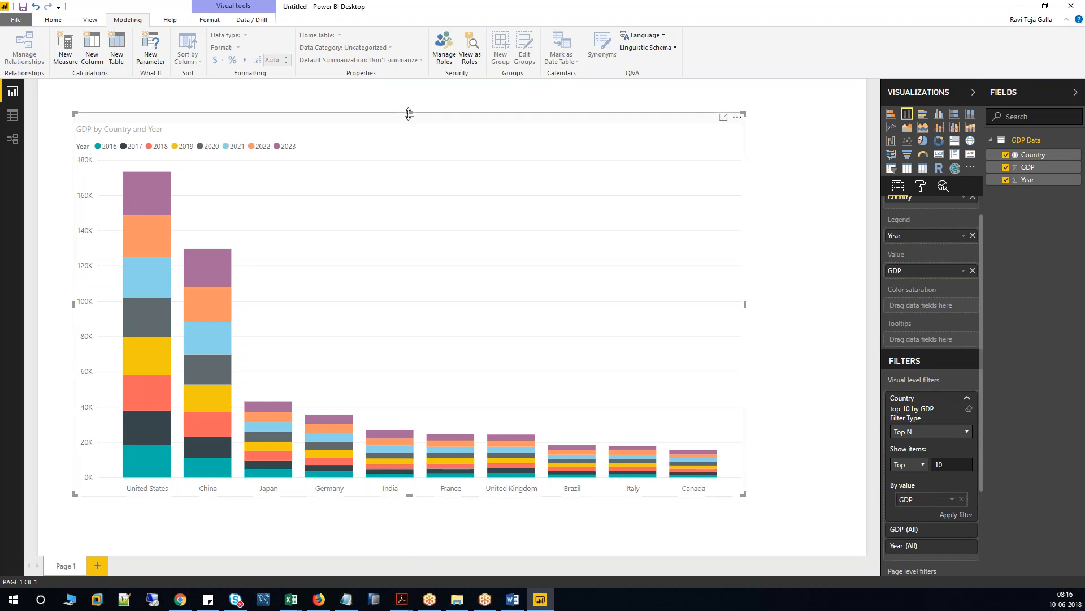
{"action": "left_click_drag", "start_coordinate": [407, 113], "coordinate": [407, 181]}
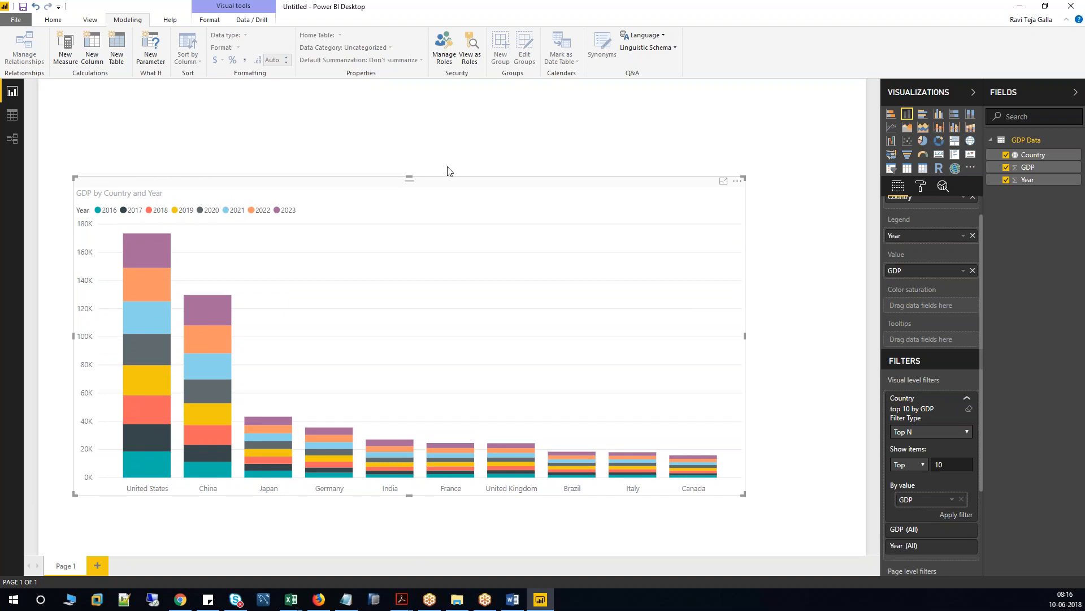
{"action": "left_click", "coordinate": [496, 144]}
{"action": "left_click", "coordinate": [475, 223]}
{"action": "left_click", "coordinate": [456, 159]}
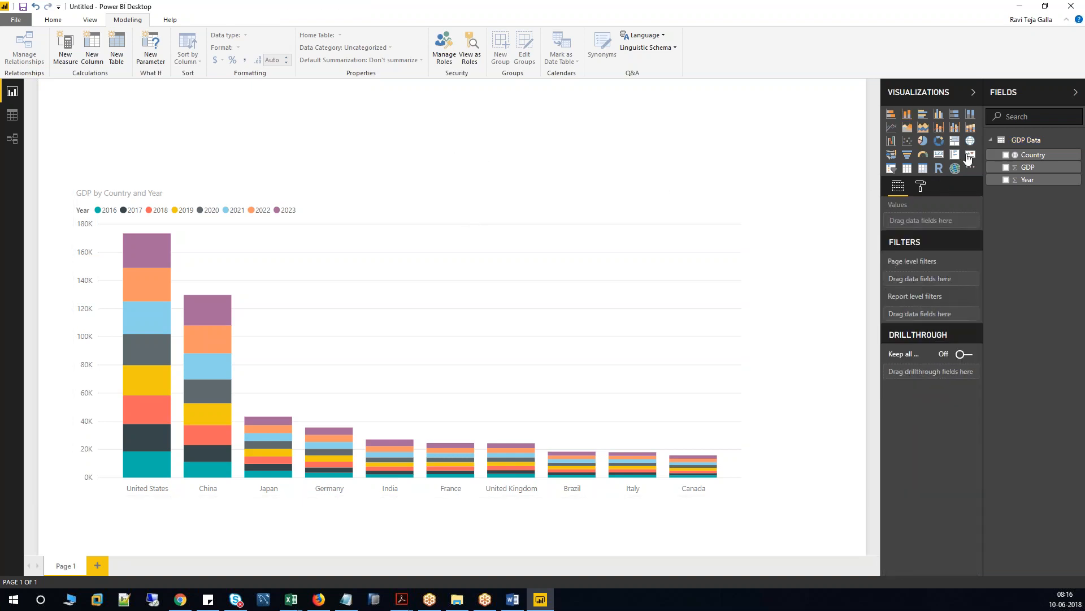
Add a Year slicer, shorten it above the chart, and try adjusting its start and end years.
{"action": "left_click", "coordinate": [891, 168]}
{"action": "left_click_drag", "start_coordinate": [408, 397], "coordinate": [405, 175]}
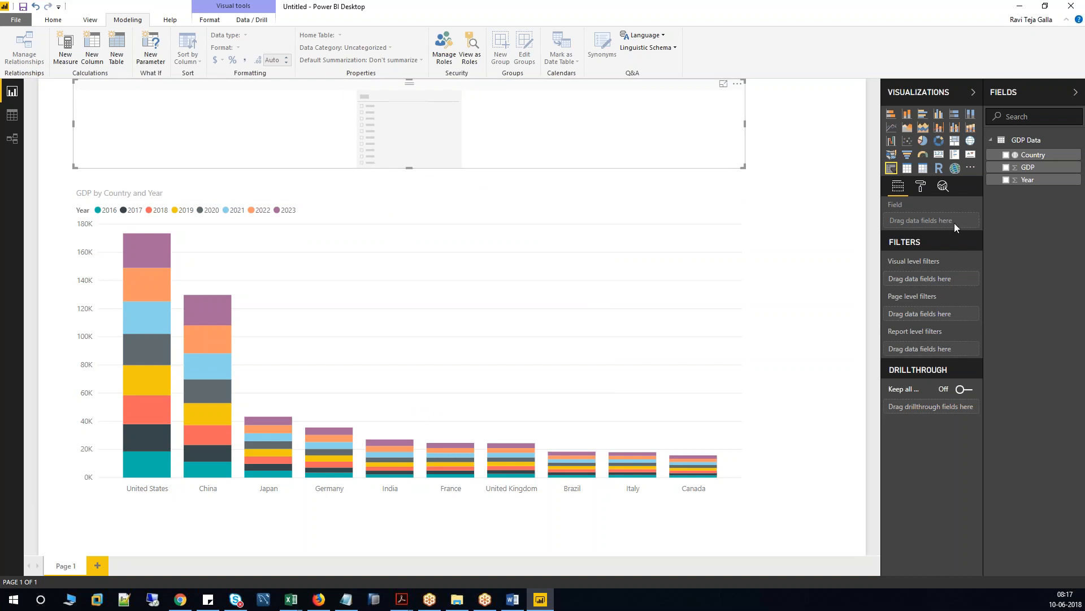
{"action": "left_click_drag", "start_coordinate": [1030, 181], "coordinate": [949, 226]}
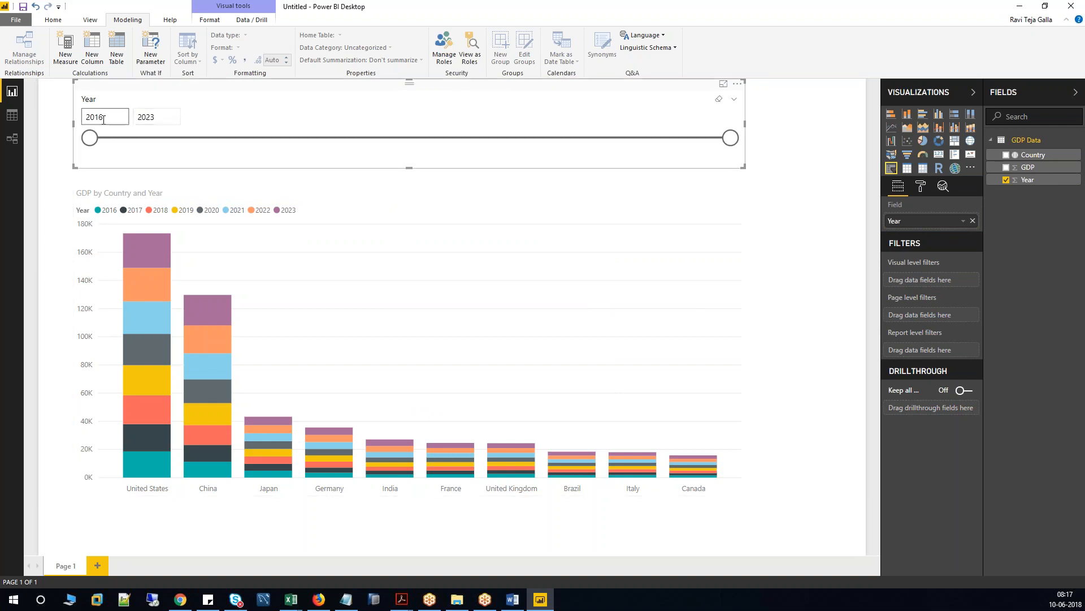
{"action": "mouse_move", "coordinate": [90, 138]}
{"action": "left_mouse_down"}
{"action": "mouse_move", "coordinate": [493, 144]}
{"action": "mouse_move", "coordinate": [98, 148]}
{"action": "left_mouse_up"}
{"action": "mouse_move", "coordinate": [730, 137]}
{"action": "left_mouse_down"}
{"action": "mouse_move", "coordinate": [637, 138]}
{"action": "mouse_move", "coordinate": [730, 137]}
{"action": "left_mouse_up"}
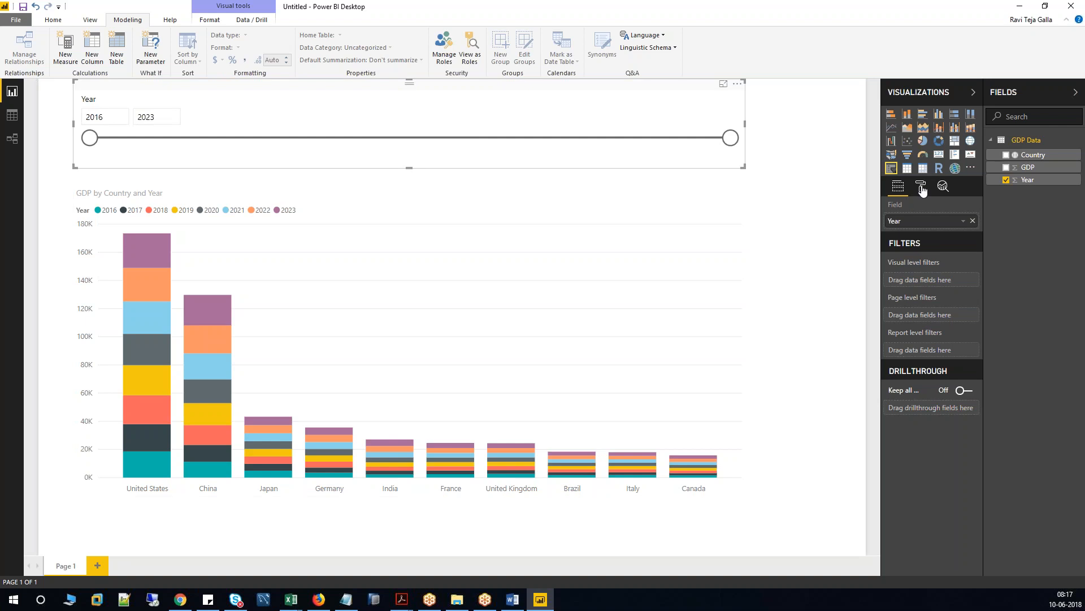
Try Country and Year fields in the visual, then delete the resulting Country slicer.
{"action": "left_click", "coordinate": [973, 222]}
{"action": "left_click_drag", "start_coordinate": [1034, 155], "coordinate": [943, 221]}
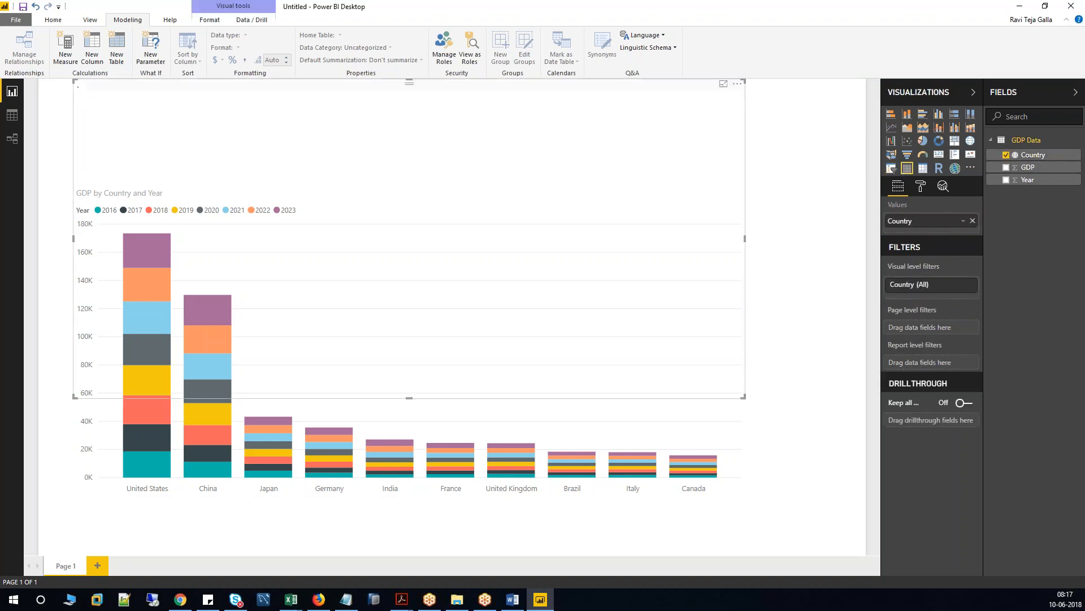
{"action": "left_click", "coordinate": [973, 221]}
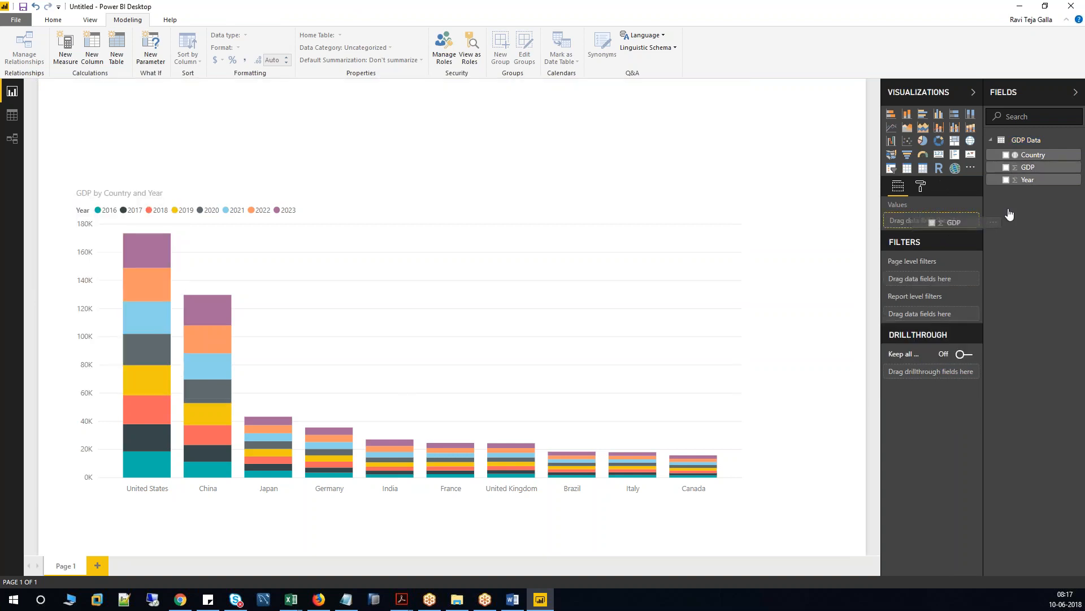
{"action": "left_click_drag", "start_coordinate": [1027, 181], "coordinate": [933, 224]}
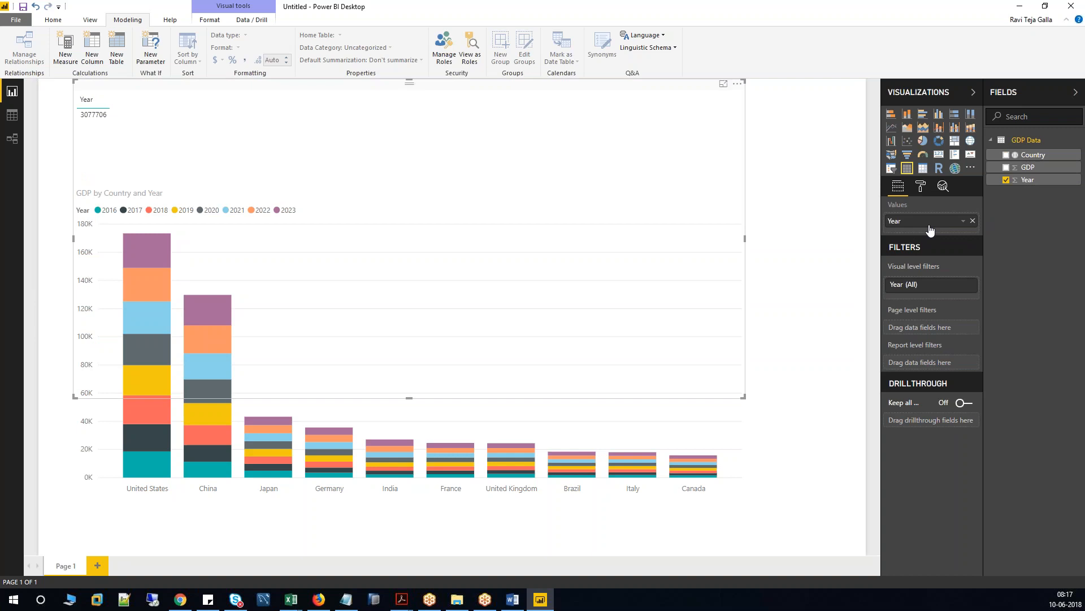
{"action": "left_click_drag", "start_coordinate": [410, 397], "coordinate": [399, 143]}
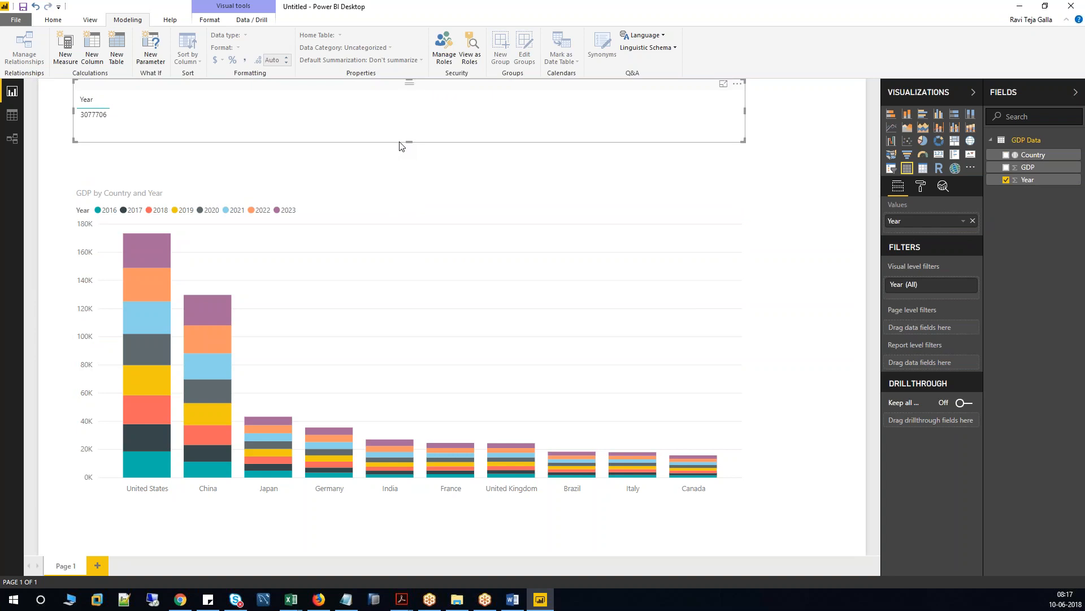
{"action": "left_click", "coordinate": [973, 221]}
{"action": "left_click", "coordinate": [892, 172]}
{"action": "left_click_drag", "start_coordinate": [1040, 154], "coordinate": [952, 221]}
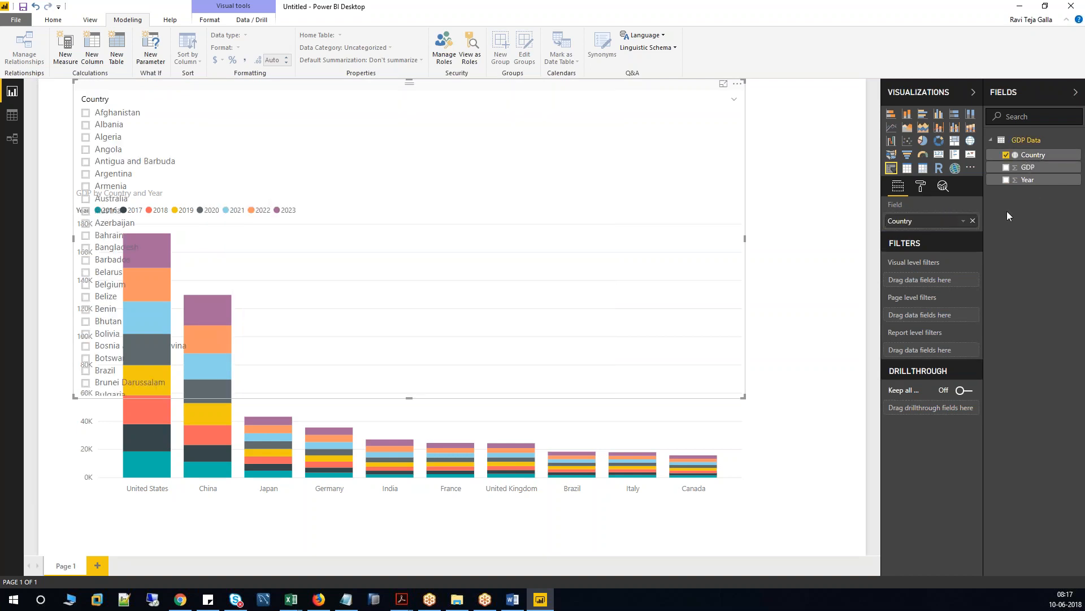
{"action": "key", "text": "Delete"}
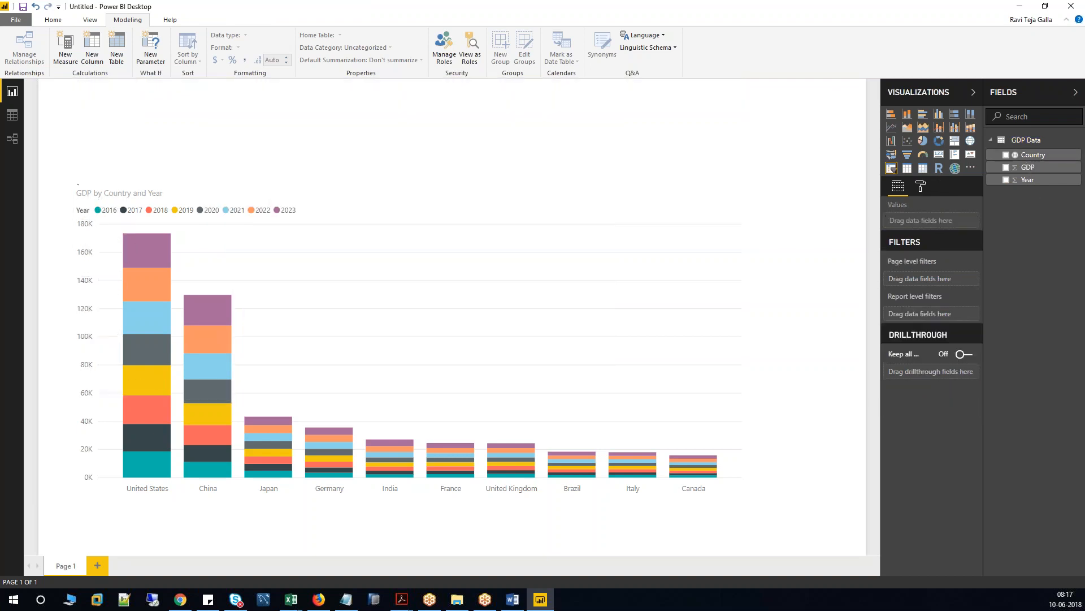
Add a new slicer with Year replacing Country, shortened to sit above the chart.
{"action": "left_click", "coordinate": [893, 169]}
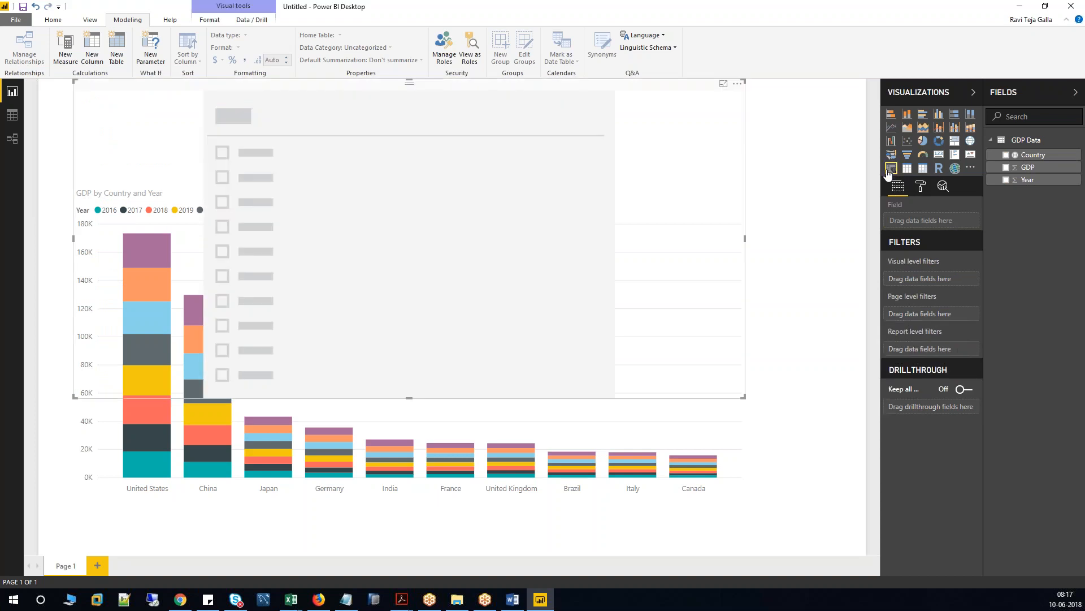
{"action": "left_click", "coordinate": [1024, 157]}
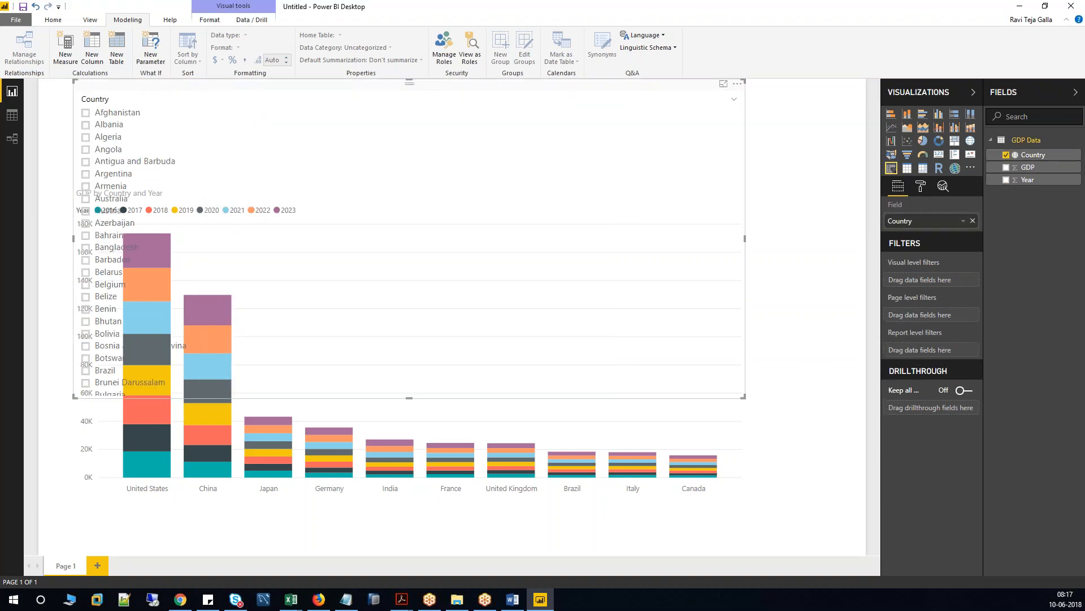
{"action": "left_click_drag", "start_coordinate": [1028, 180], "coordinate": [971, 227]}
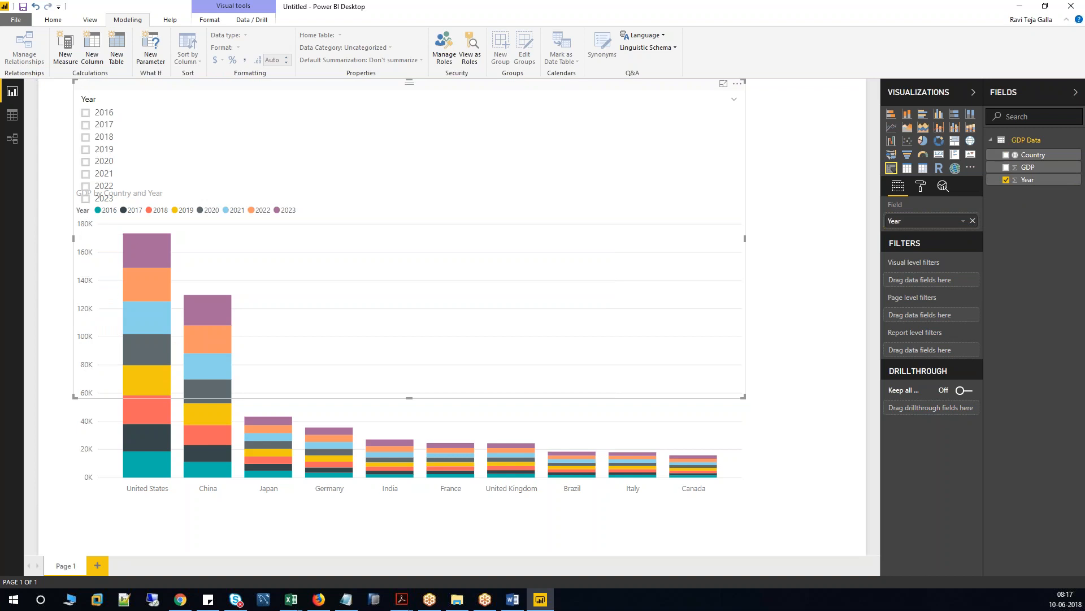
{"action": "left_click_drag", "start_coordinate": [429, 398], "coordinate": [390, 166]}
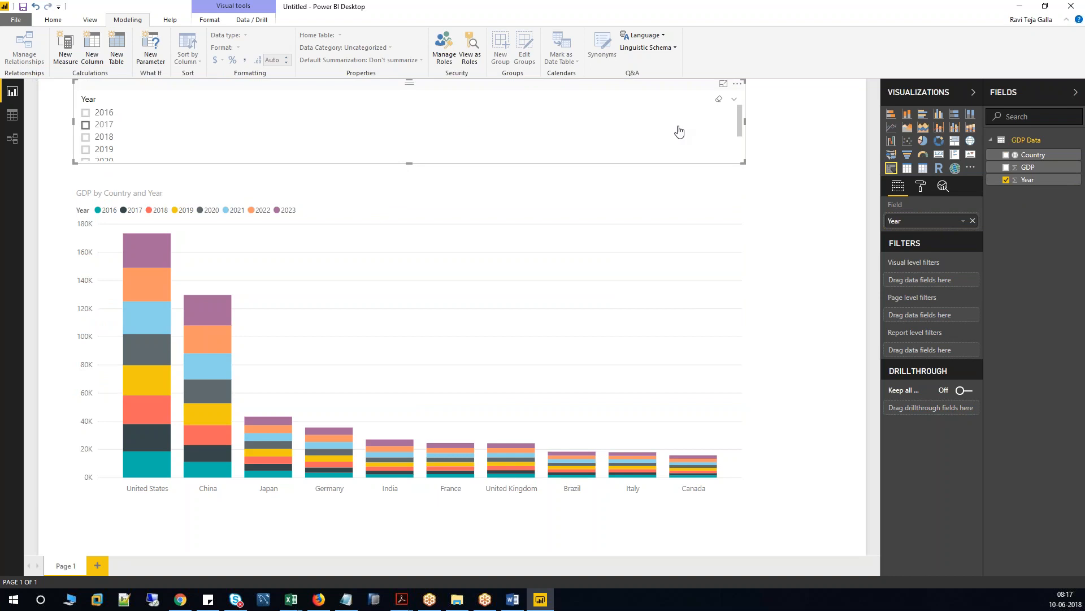
Set the Year slicer orientation to Horizontal and resize it into a wide, slim tile row.
{"action": "left_click", "coordinate": [920, 188]}
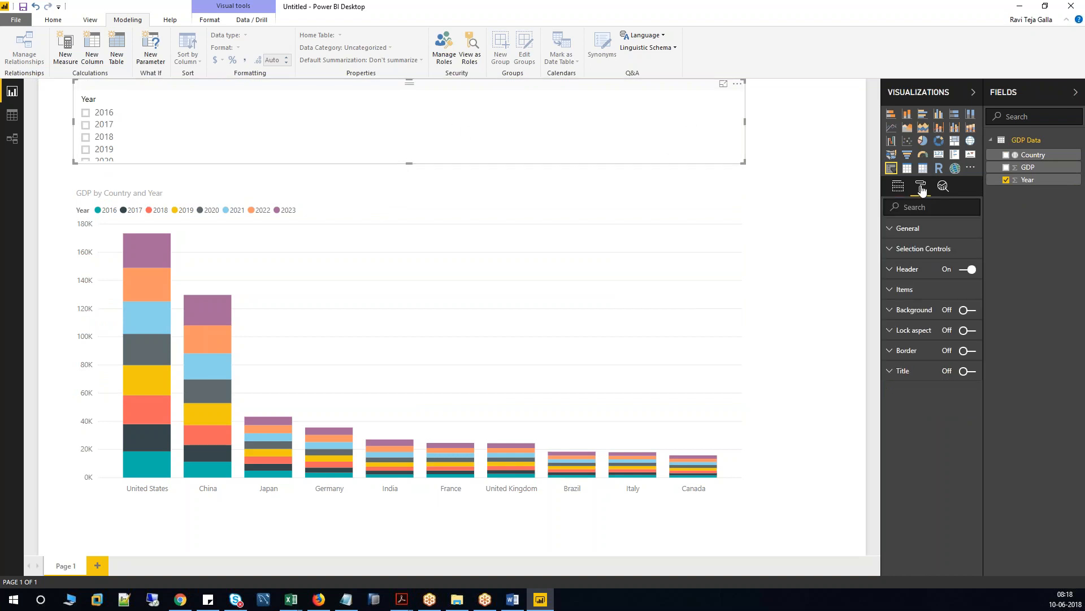
{"action": "left_click", "coordinate": [894, 231]}
{"action": "left_click", "coordinate": [971, 291]}
{"action": "left_click", "coordinate": [954, 318]}
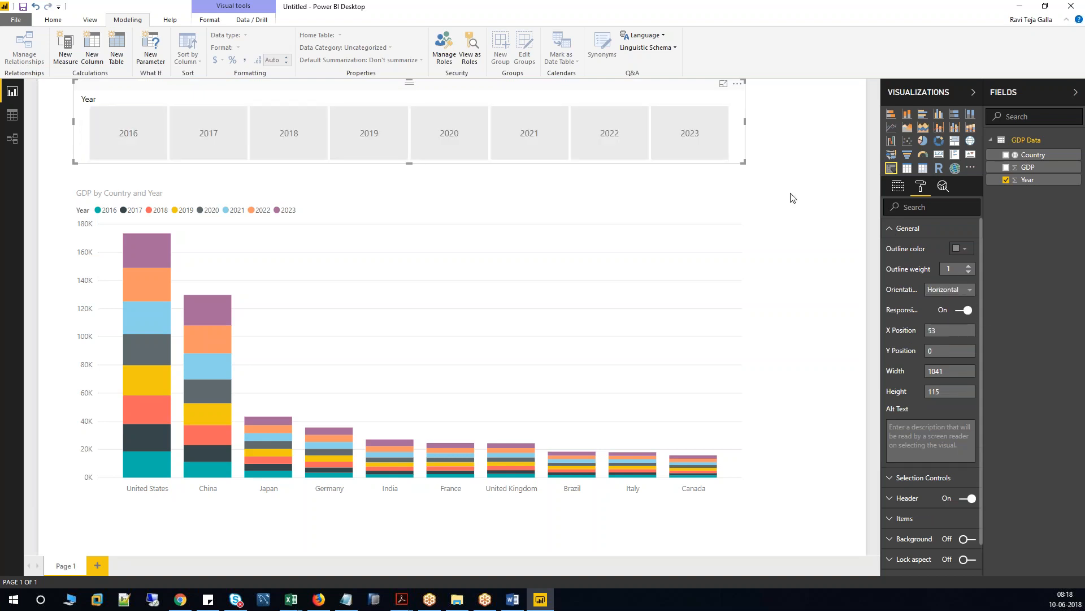
{"action": "left_click_drag", "start_coordinate": [746, 122], "coordinate": [816, 122]}
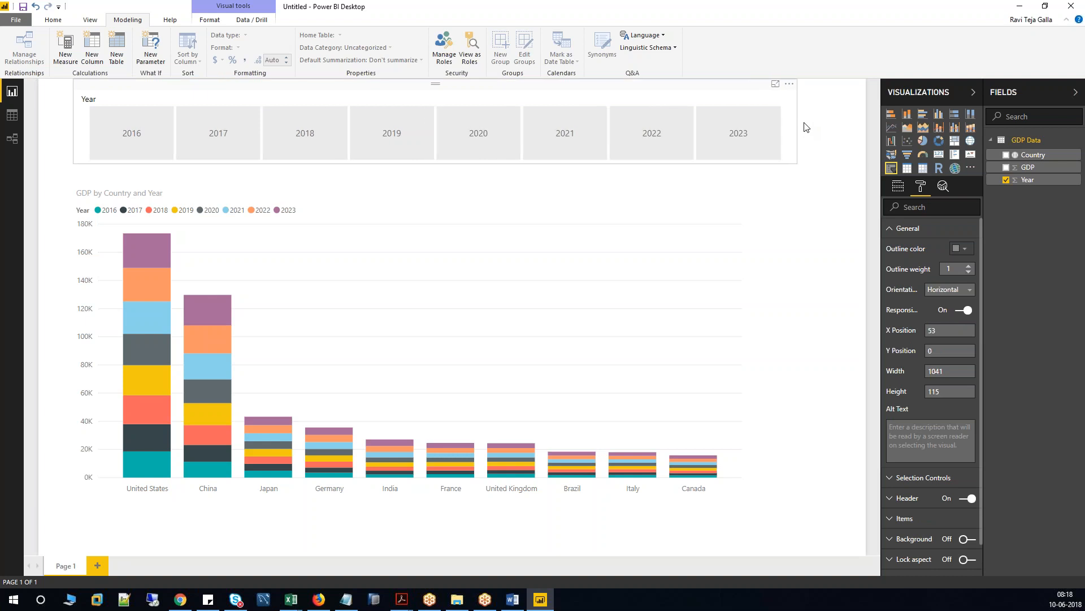
{"action": "left_click_drag", "start_coordinate": [446, 160], "coordinate": [447, 135]}
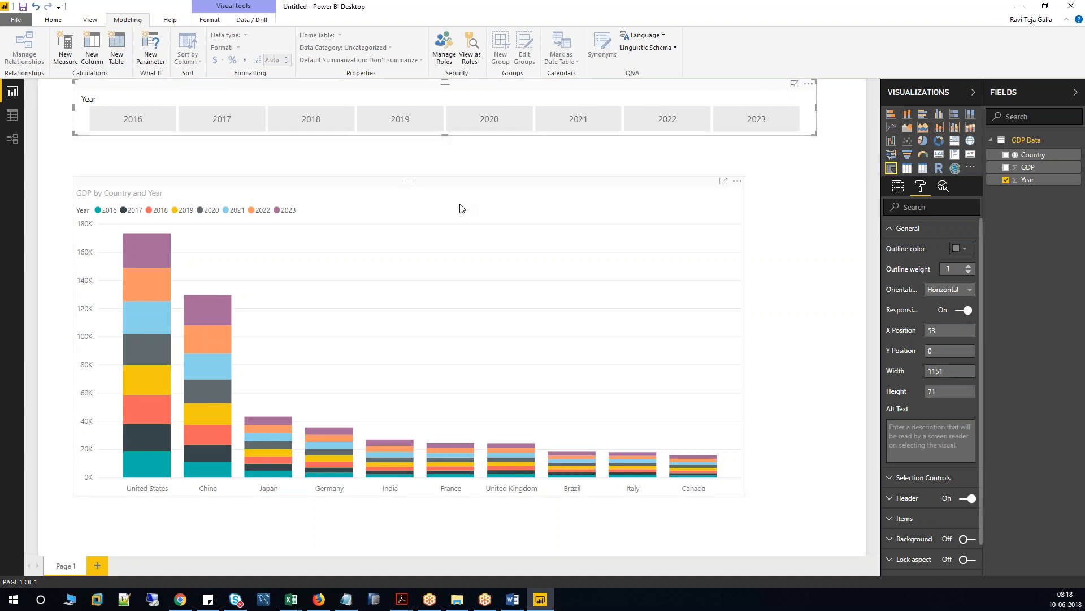
Extend the GDP chart up under the slicer, shift it right and widen it to align.
{"action": "left_click", "coordinate": [411, 183]}
{"action": "left_click_drag", "start_coordinate": [412, 183], "coordinate": [415, 156]}
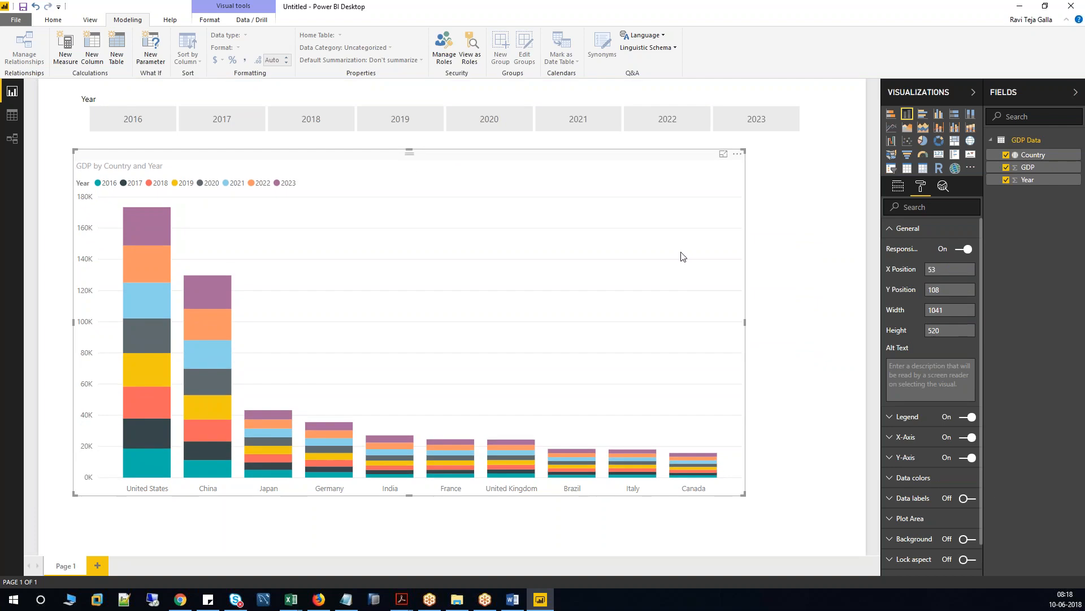
{"action": "left_click_drag", "start_coordinate": [671, 187], "coordinate": [694, 188]}
{"action": "left_click_drag", "start_coordinate": [779, 324], "coordinate": [799, 325]}
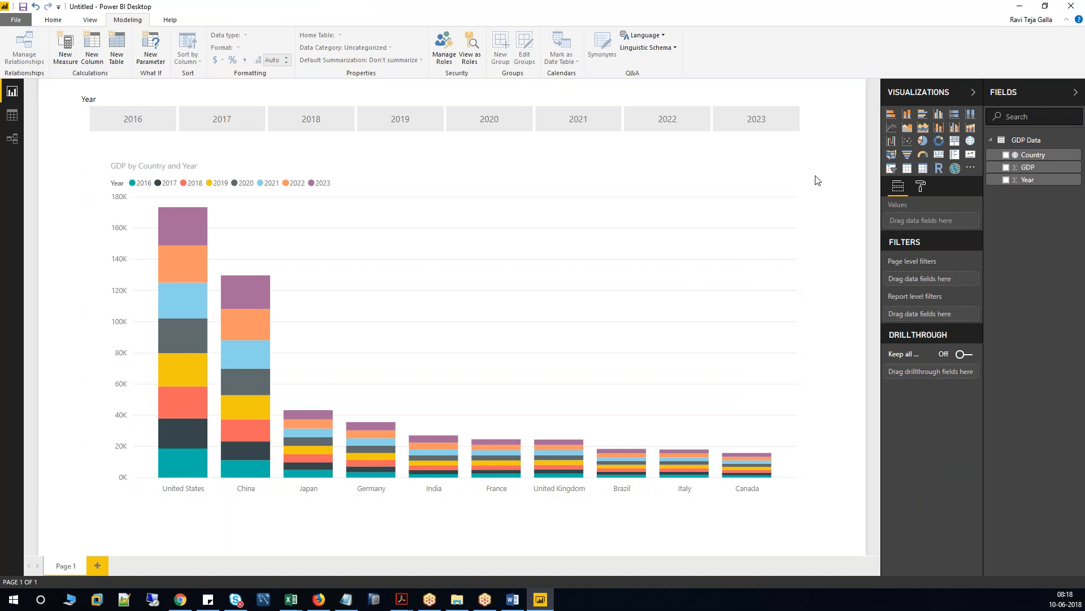
Filter the GDP chart to each year in turn, from 2016 through 2023.
{"action": "left_click", "coordinate": [133, 121]}
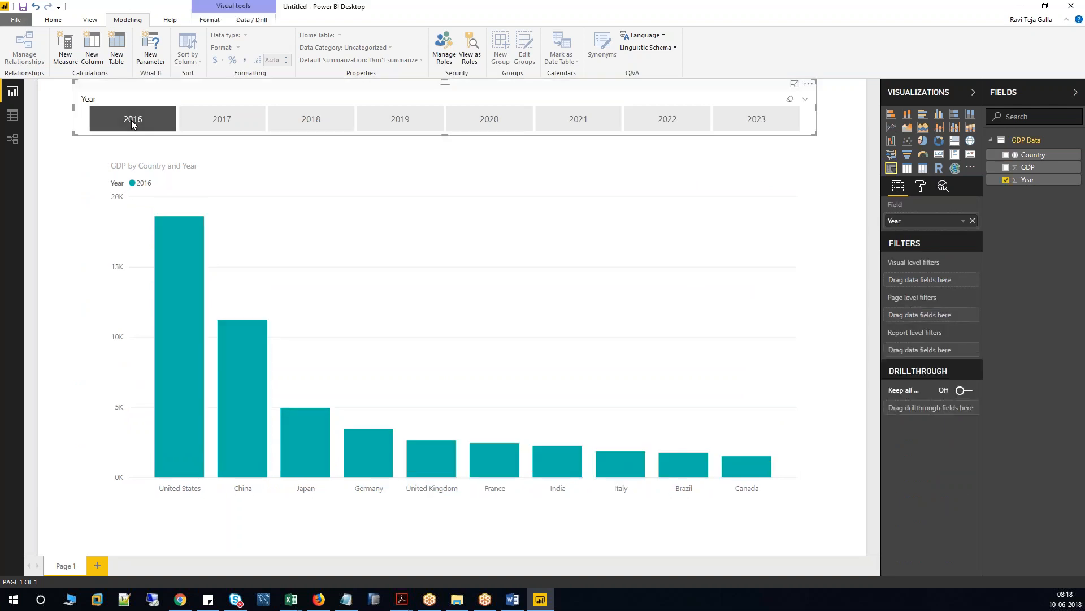
{"action": "left_click", "coordinate": [250, 121]}
{"action": "left_click", "coordinate": [298, 117]}
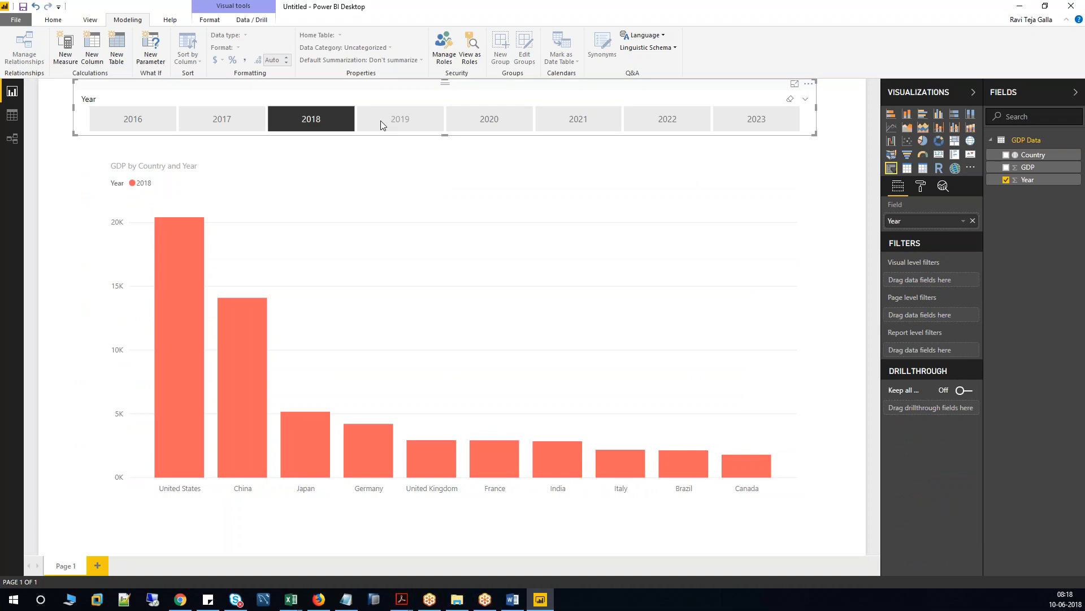
{"action": "left_click", "coordinate": [381, 121]}
{"action": "left_click", "coordinate": [492, 120]}
{"action": "left_click", "coordinate": [582, 119]}
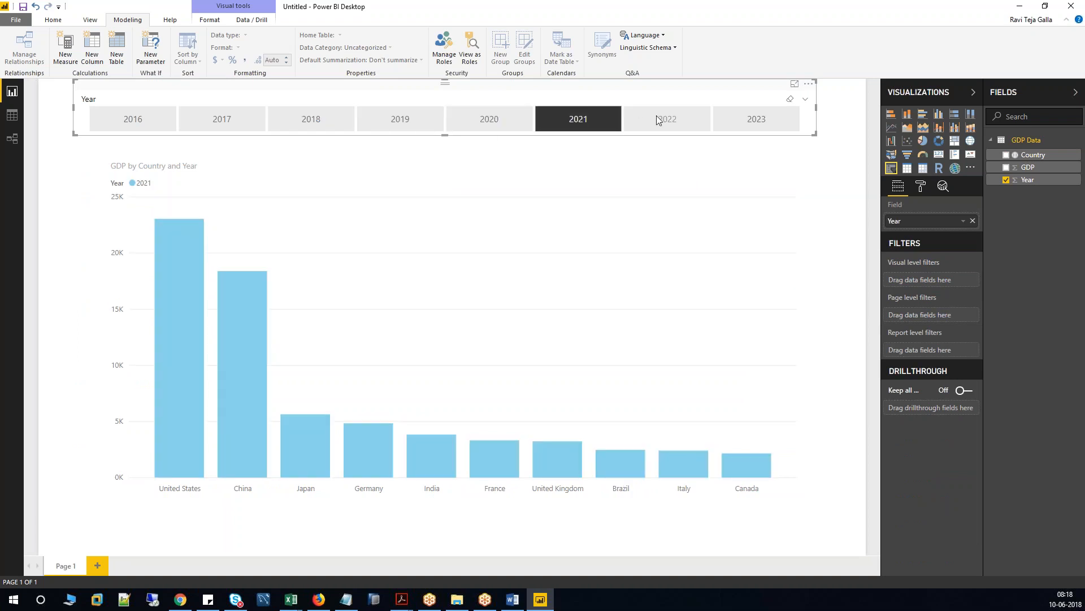
{"action": "left_click", "coordinate": [657, 117]}
{"action": "left_click", "coordinate": [748, 116]}
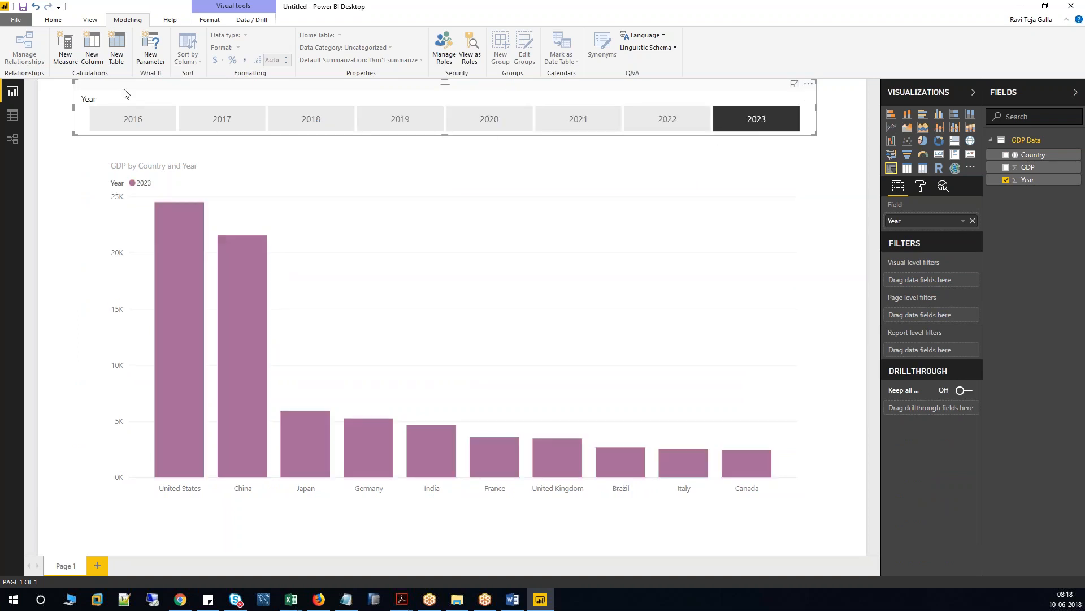
Turn on the slicer's Drillthrough 'Keep all filters' toggle, then filter the chart to 2016.
{"action": "left_click", "coordinate": [72, 152]}
{"action": "left_click", "coordinate": [83, 129]}
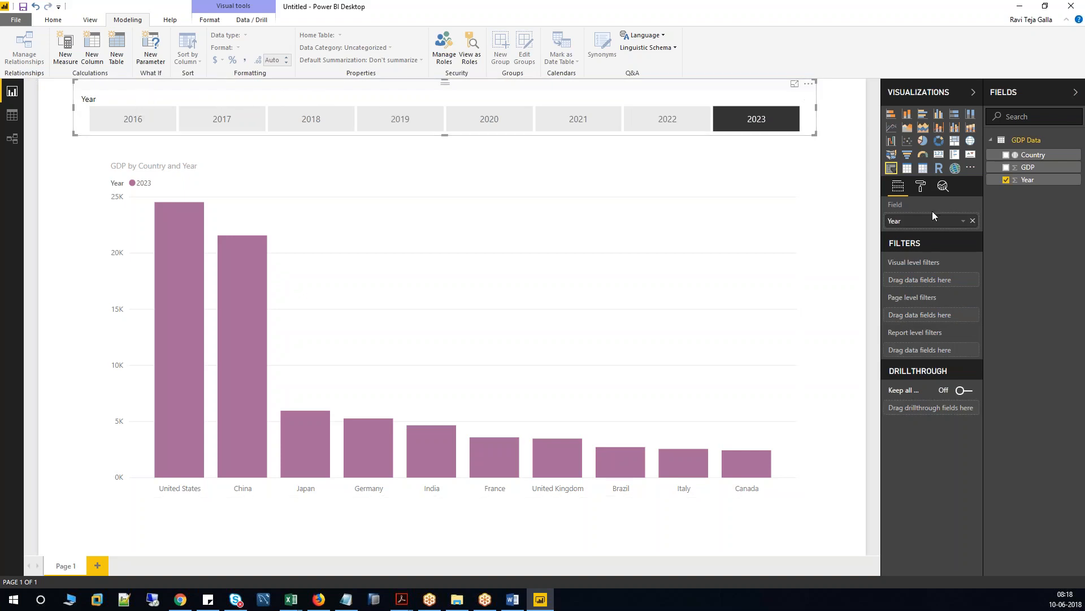
{"action": "left_click", "coordinate": [920, 187]}
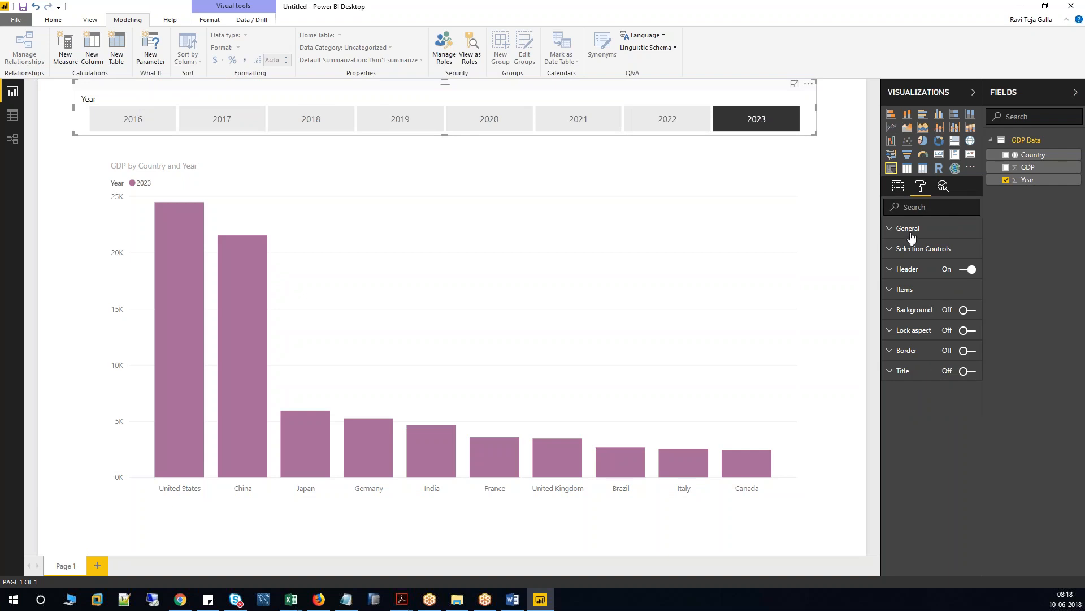
{"action": "left_click", "coordinate": [911, 231]}
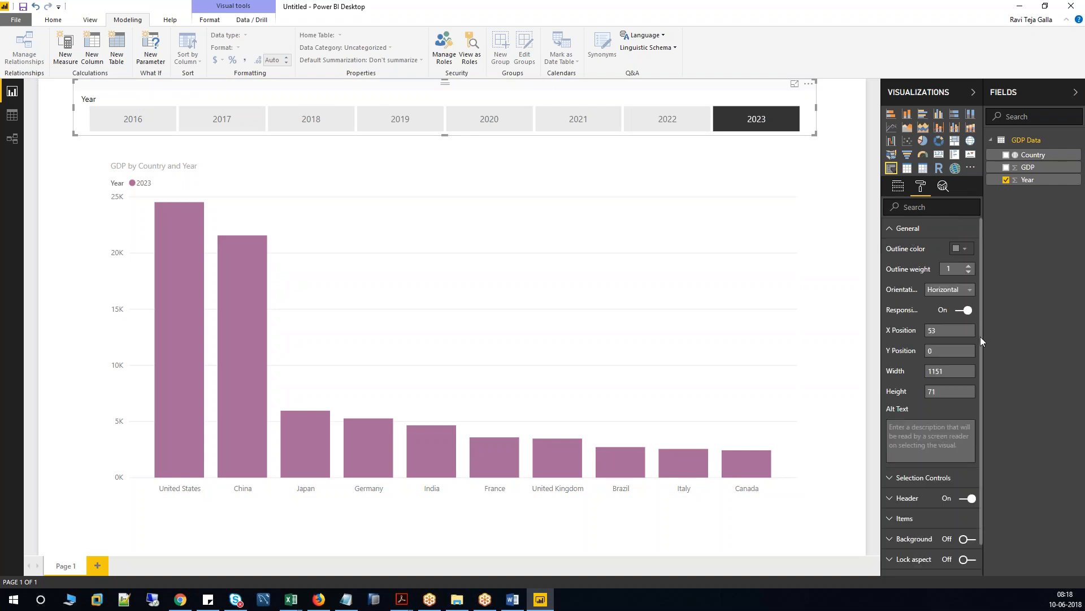
{"action": "left_click", "coordinate": [898, 186]}
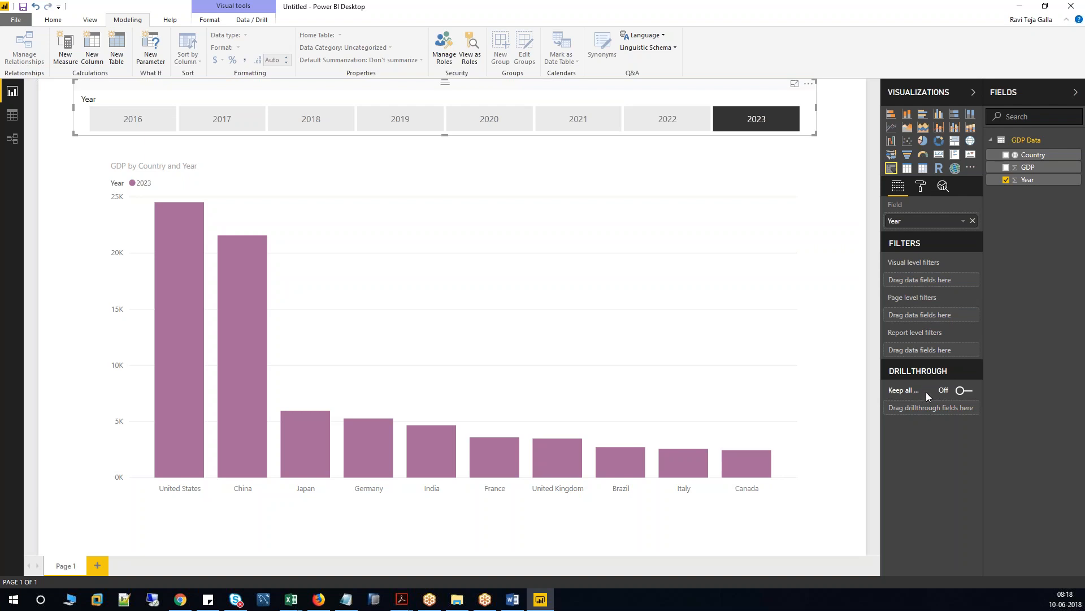
{"action": "left_click", "coordinate": [969, 391]}
{"action": "left_click", "coordinate": [959, 392]}
{"action": "left_click", "coordinate": [964, 390]}
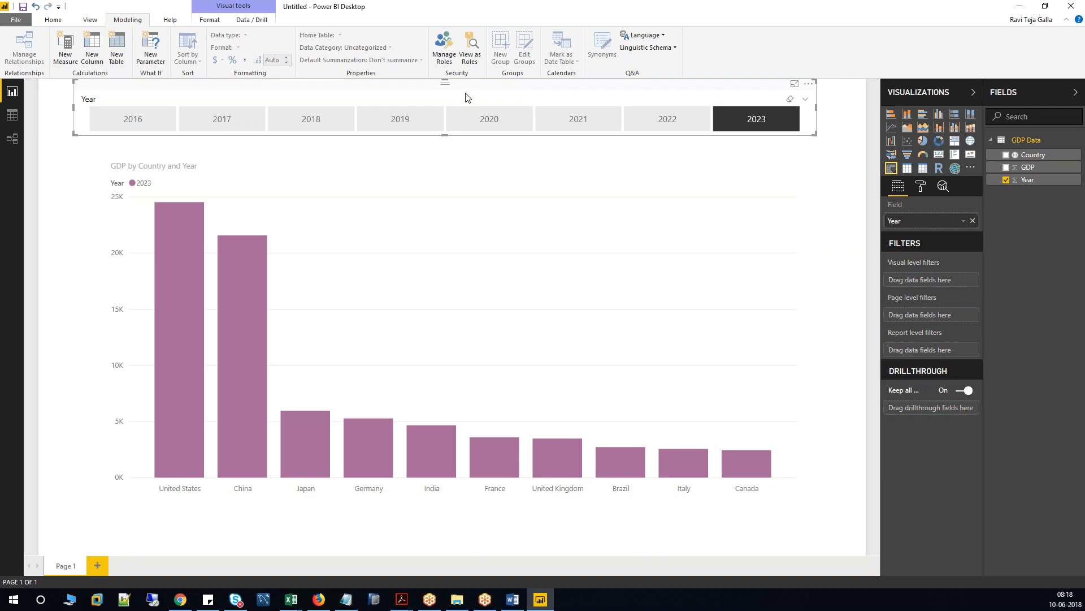
{"action": "left_click", "coordinate": [117, 113]}
Select 2016, then add 2017 and 2019 through 2023 to stack them in the chart.
{"action": "left_click", "coordinate": [201, 119]}
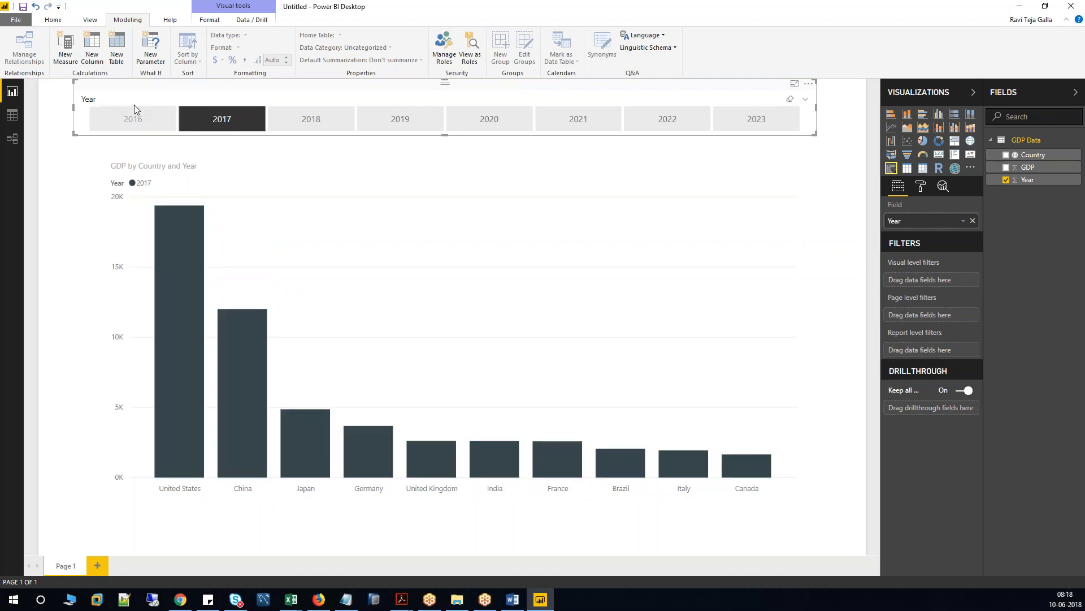
{"action": "left_click", "coordinate": [131, 111]}
{"action": "left_click", "coordinate": [258, 118], "text": "ctrl"}
{"action": "left_click", "coordinate": [382, 119], "text": "ctrl"}
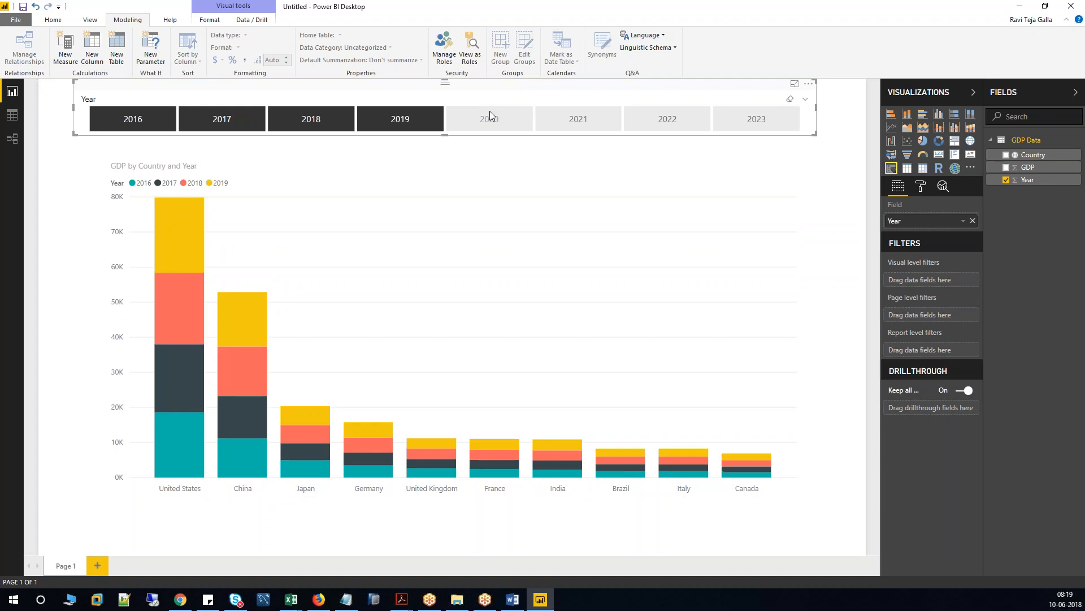
{"action": "left_click", "coordinate": [489, 115], "text": "ctrl"}
{"action": "left_click", "coordinate": [584, 120], "text": "ctrl"}
{"action": "left_click", "coordinate": [656, 119], "text": "ctrl"}
{"action": "left_click", "coordinate": [744, 115], "text": "ctrl"}
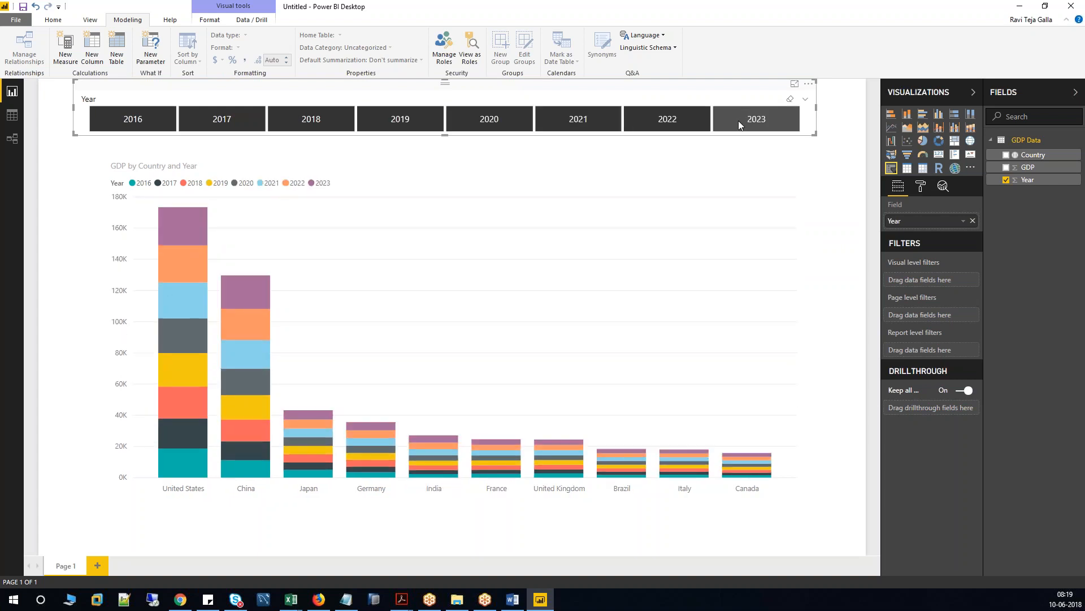
Clear the year selections, try 2022 alone, clear again and select the column chart.
{"action": "mouse_move", "coordinate": [790, 100]}
{"action": "left_click", "coordinate": [791, 102]}
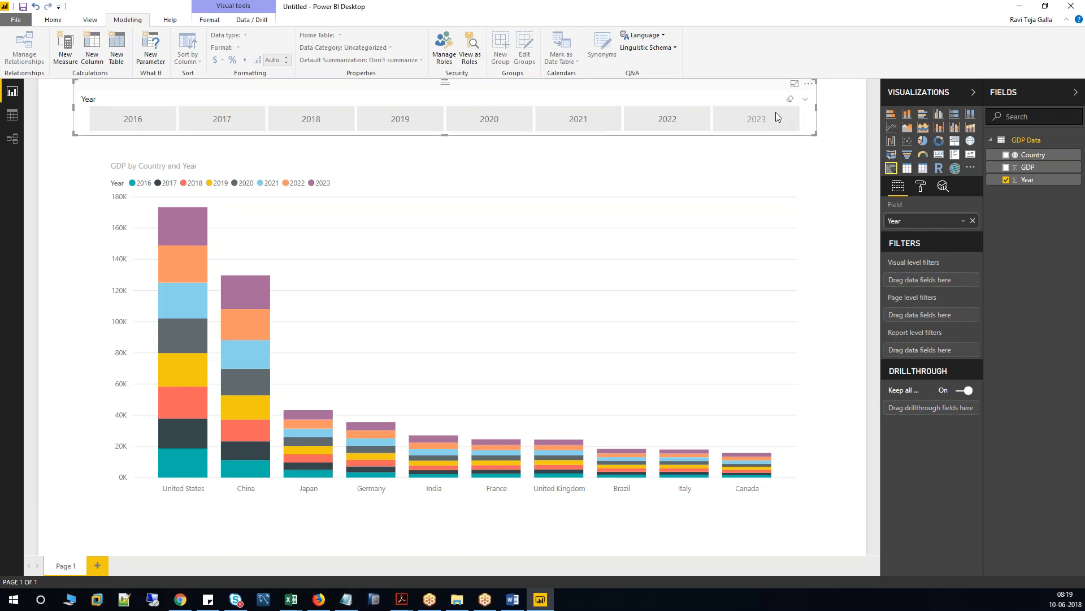
{"action": "left_click", "coordinate": [695, 123]}
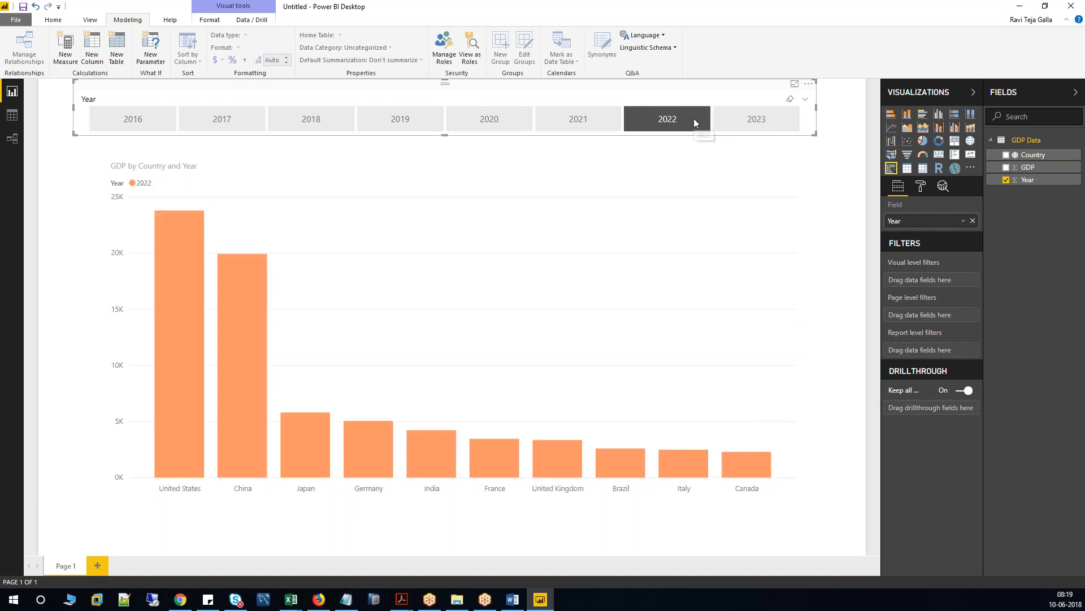
{"action": "left_click", "coordinate": [789, 101]}
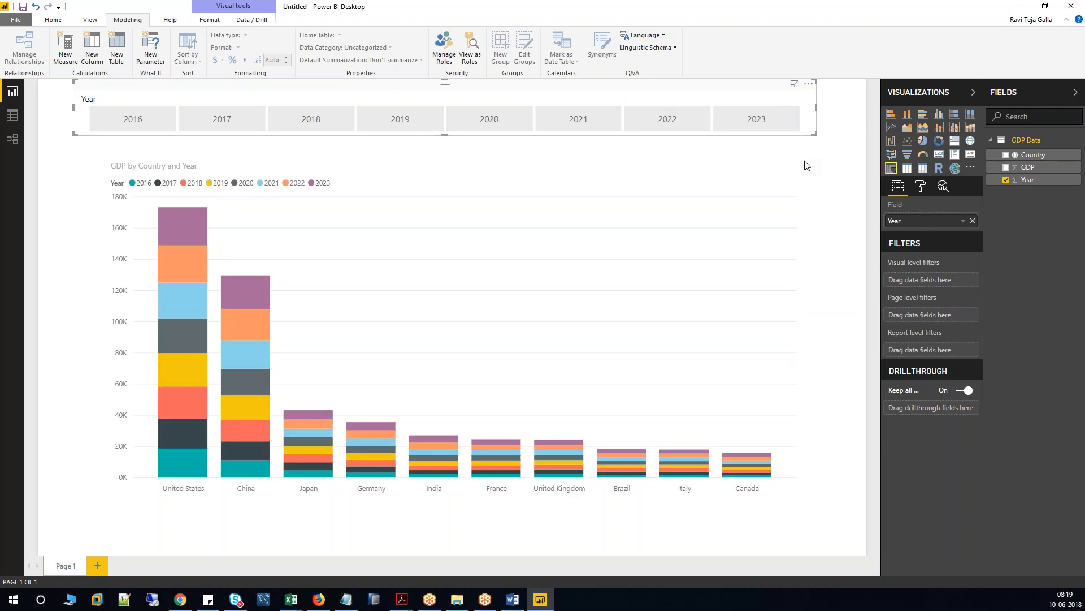
{"action": "left_click", "coordinate": [611, 269]}
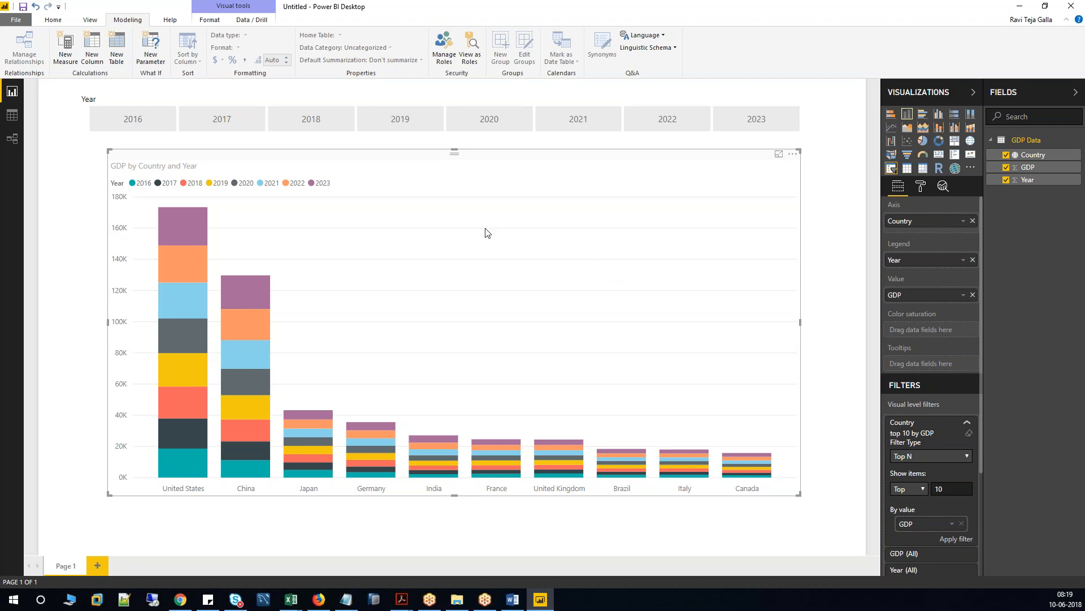
Rename the Page 1 tab to 'Column Chart' and add a new blank Page 1.
{"action": "double_click", "coordinate": [67, 565]}
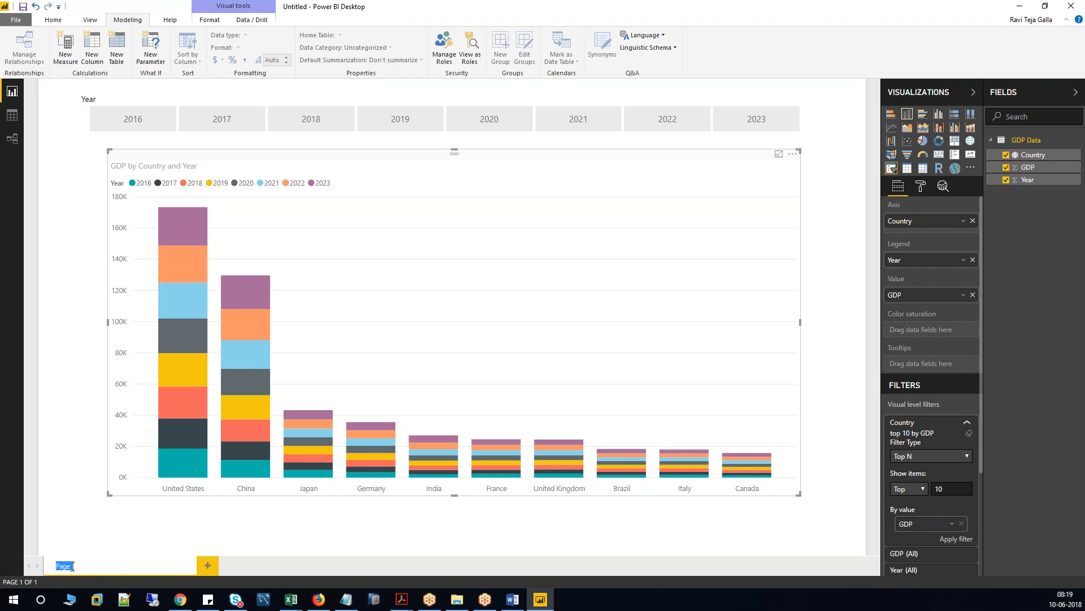
{"action": "type", "text": "c"}
{"action": "key", "text": "Return"}
{"action": "left_click", "coordinate": [121, 565]}
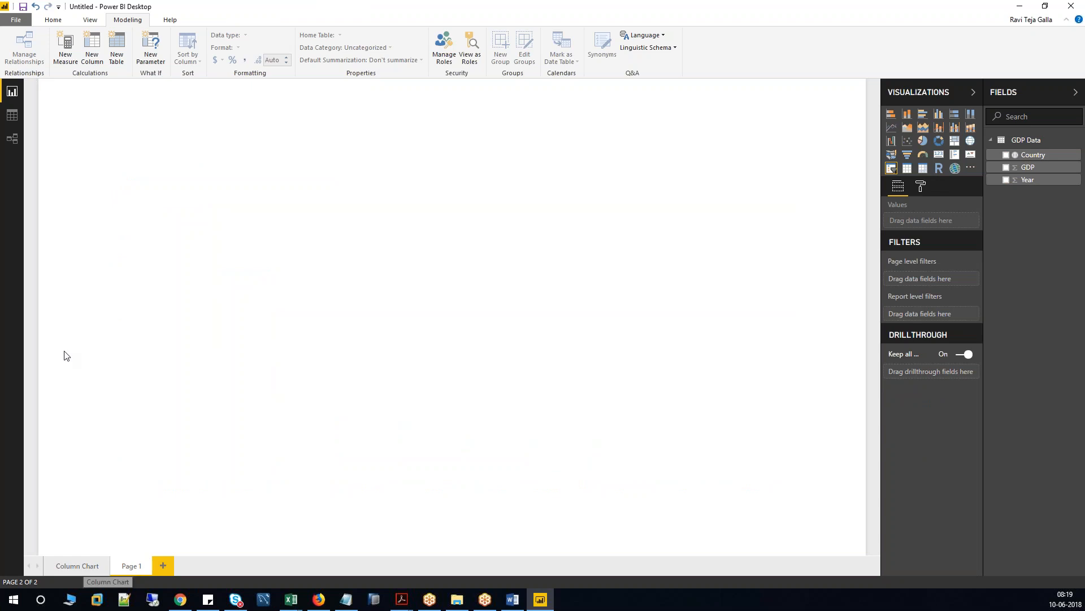
Copy the GDP column chart onto Page 1, move it top-left and enlarge it.
{"action": "left_click", "coordinate": [77, 565]}
{"action": "left_click", "coordinate": [394, 269]}
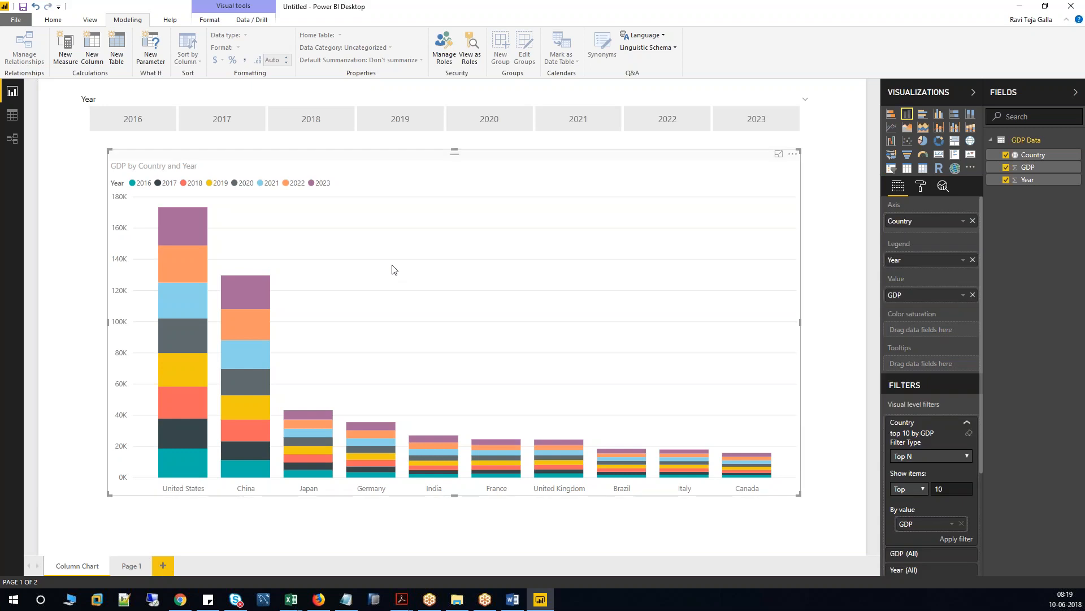
{"action": "left_click", "coordinate": [53, 20]}
{"action": "left_click", "coordinate": [131, 565]}
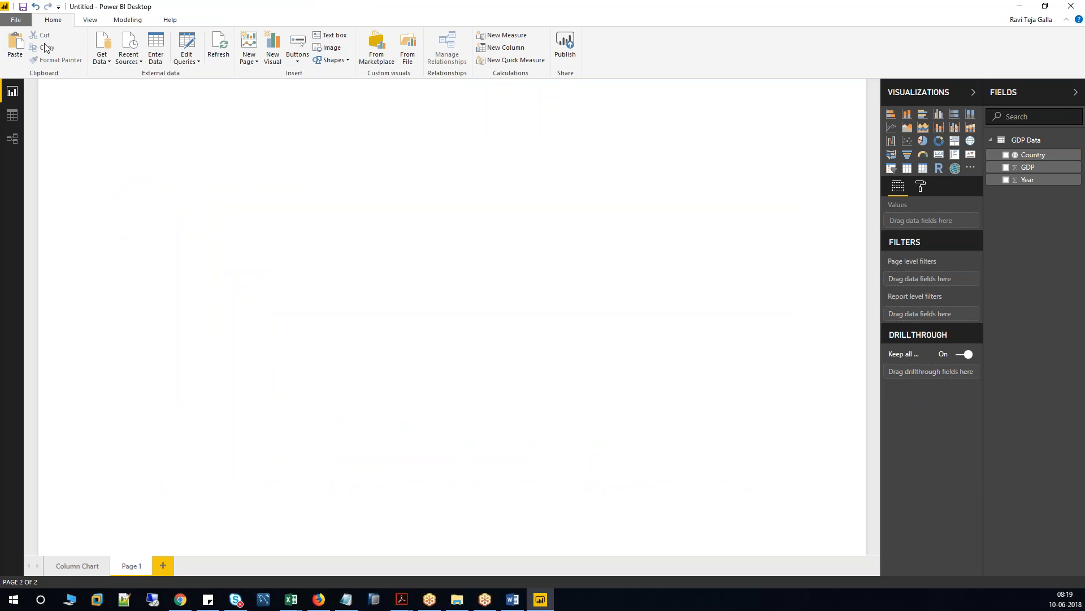
{"action": "left_click", "coordinate": [15, 46]}
{"action": "left_click_drag", "start_coordinate": [206, 165], "coordinate": [165, 114]}
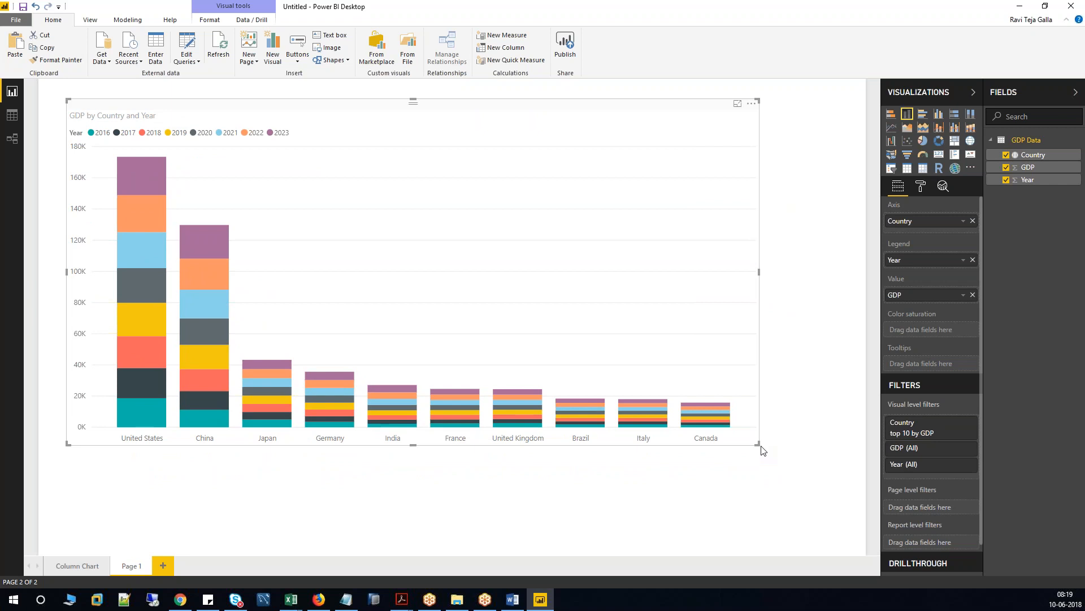
{"action": "left_click_drag", "start_coordinate": [761, 447], "coordinate": [824, 529]}
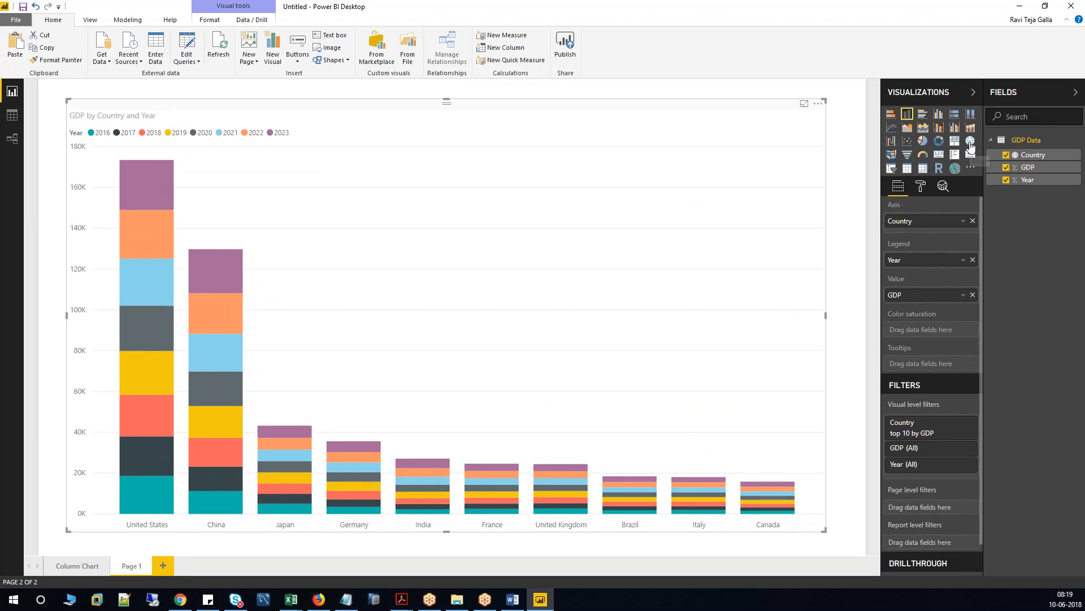
Convert the copied chart into a Map visual and rename its page to 'Map'.
{"action": "left_click", "coordinate": [970, 142]}
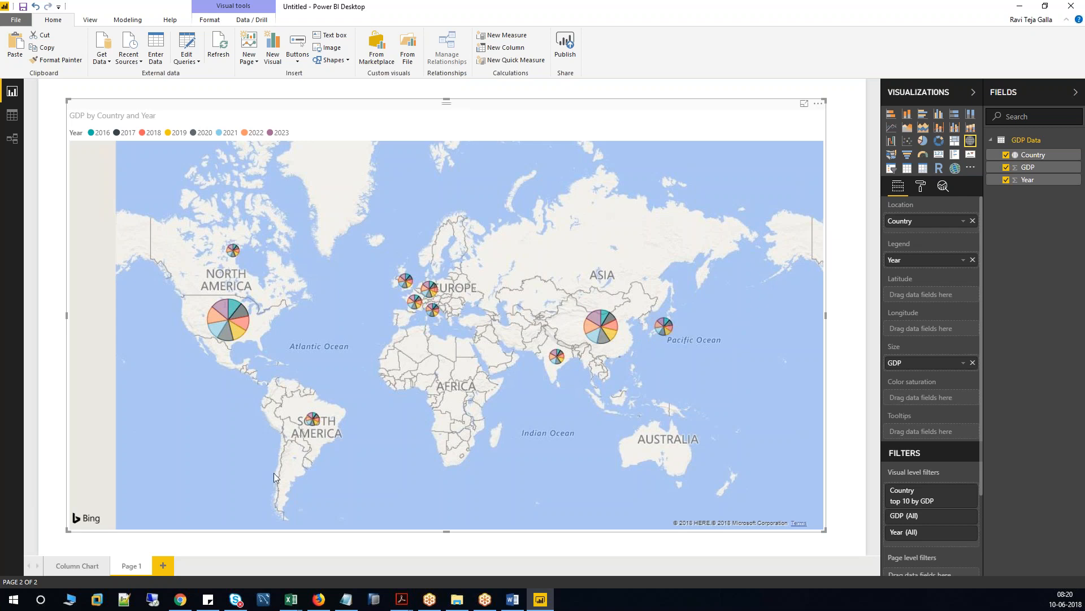
{"action": "double_click", "coordinate": [131, 565]}
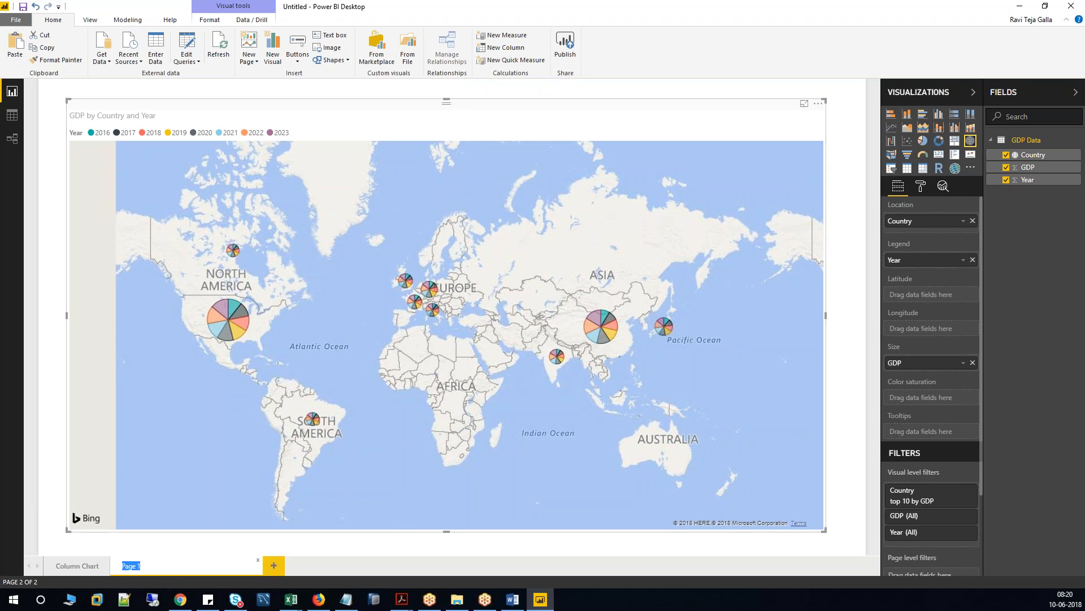
{"action": "type", "text": "Map"}
{"action": "key", "text": "Return"}
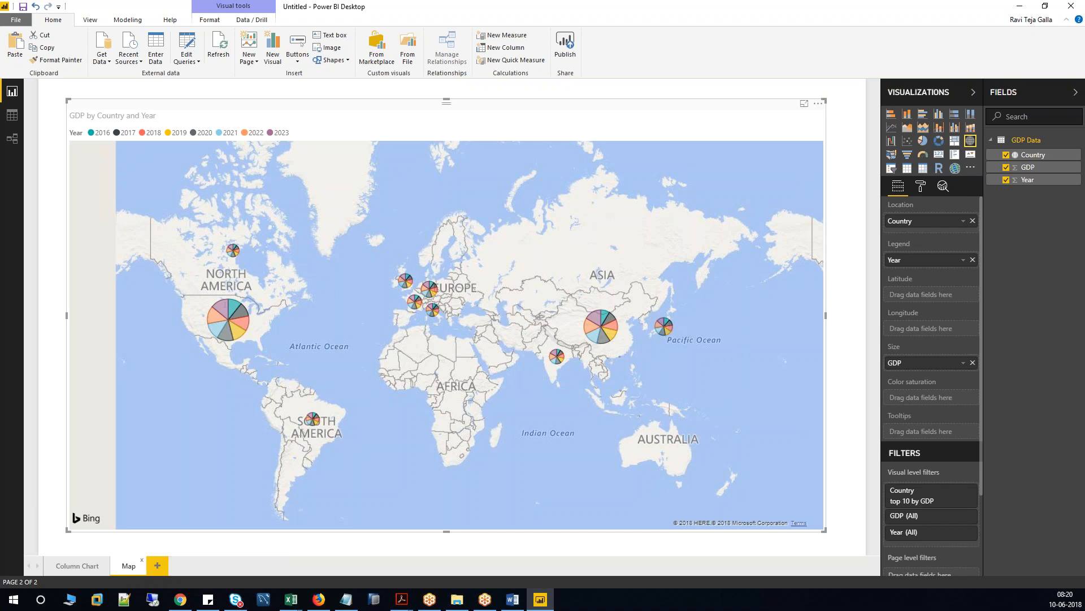
Switch between the Column Chart and Map pages, ending on Column Chart.
{"action": "left_click", "coordinate": [83, 567]}
{"action": "left_click", "coordinate": [129, 567]}
{"action": "left_click", "coordinate": [77, 564]}
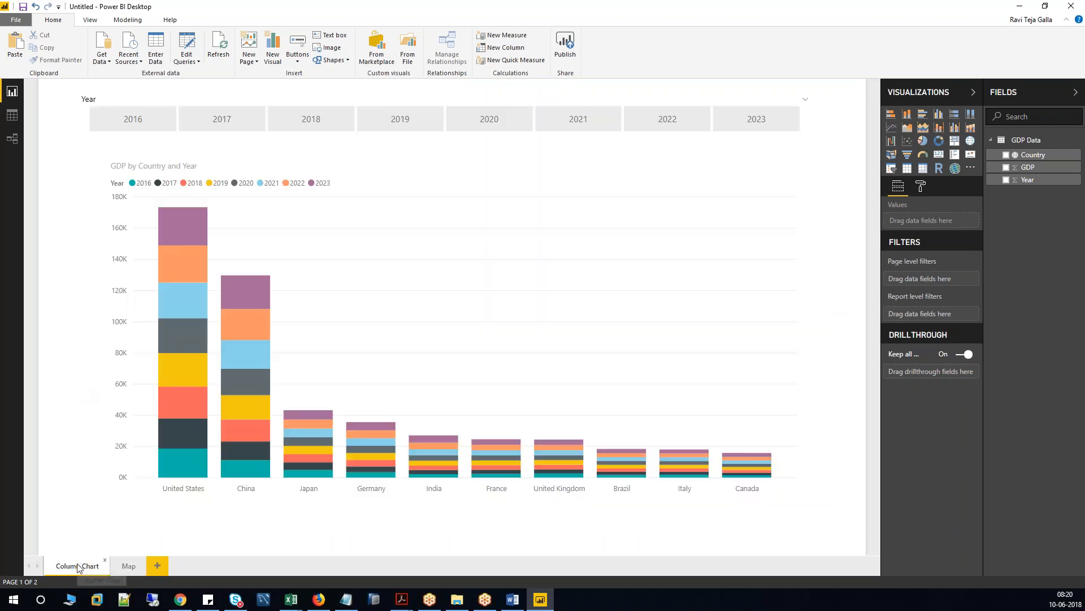
{"action": "left_click", "coordinate": [15, 20]}
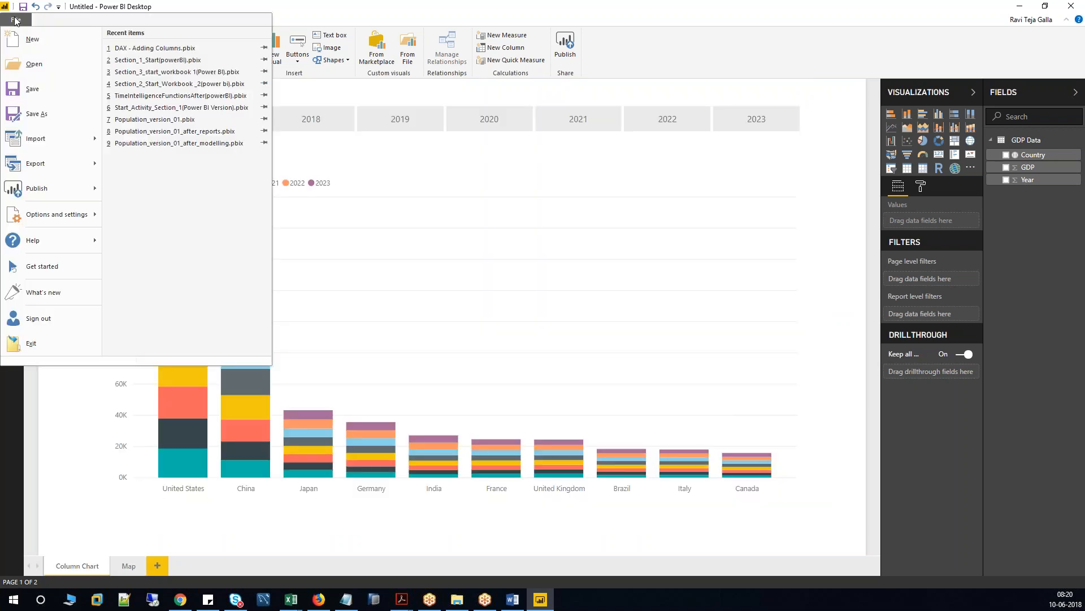
In Save As, browse to E:\Power BI and create a new folder named 'Demo Class'.
{"action": "left_click", "coordinate": [35, 114]}
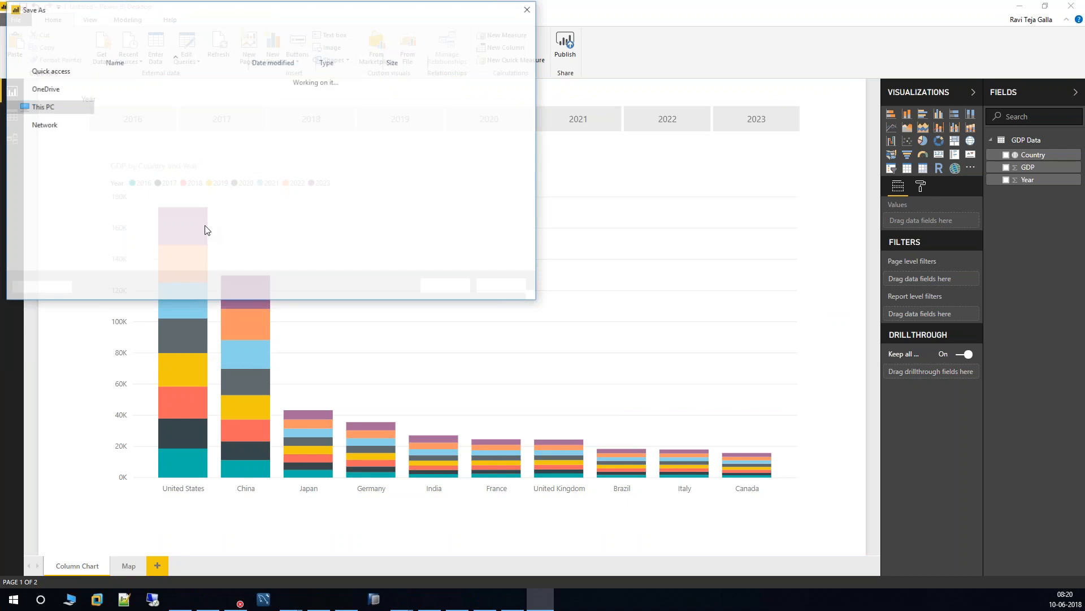
{"action": "left_click", "coordinate": [55, 188]}
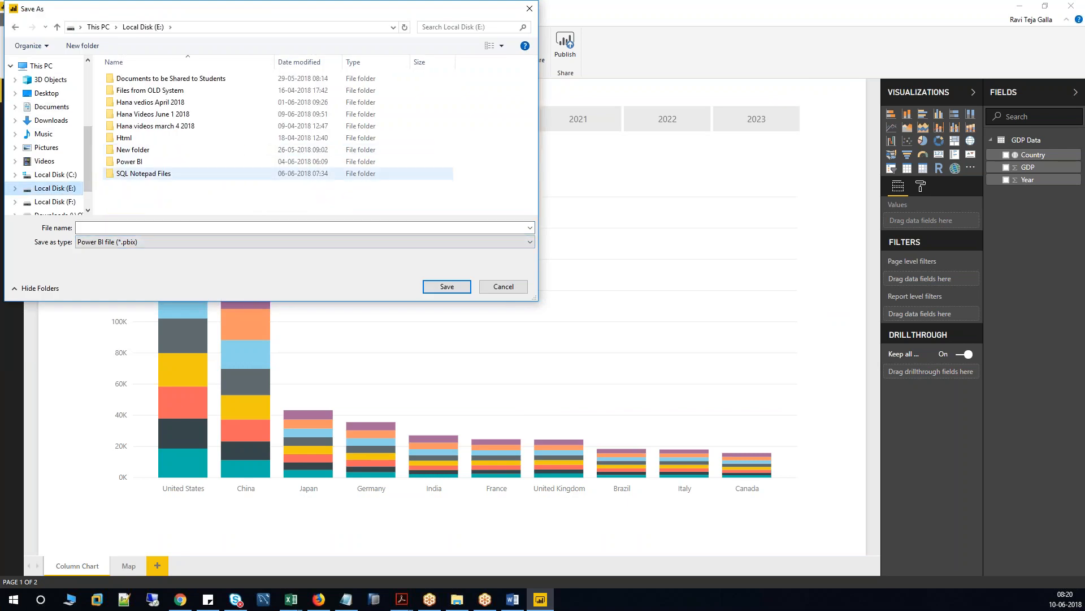
{"action": "double_click", "coordinate": [139, 162]}
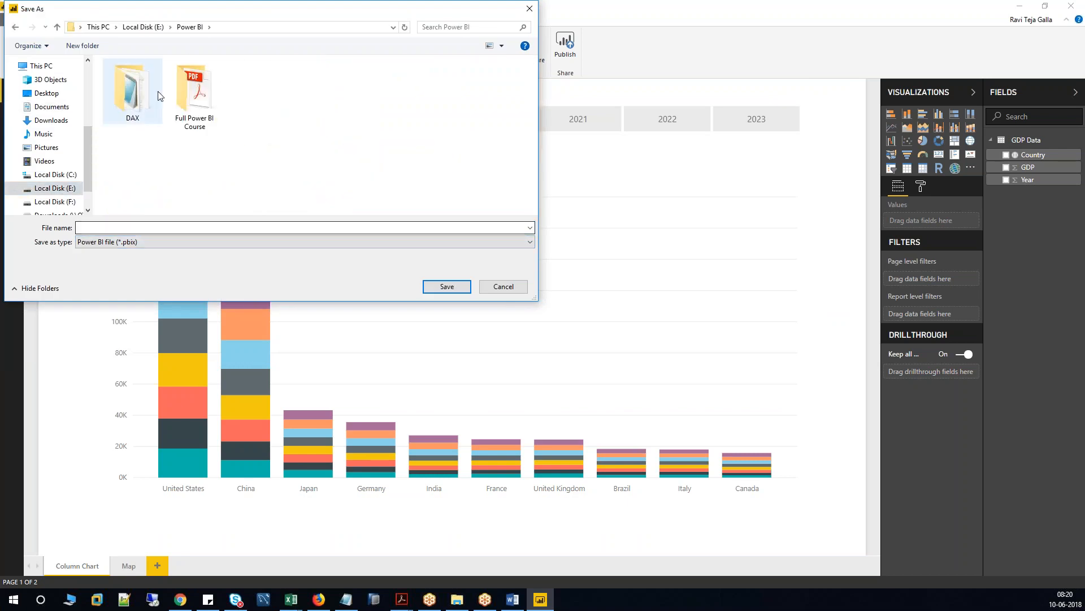
{"action": "left_click", "coordinate": [82, 45]}
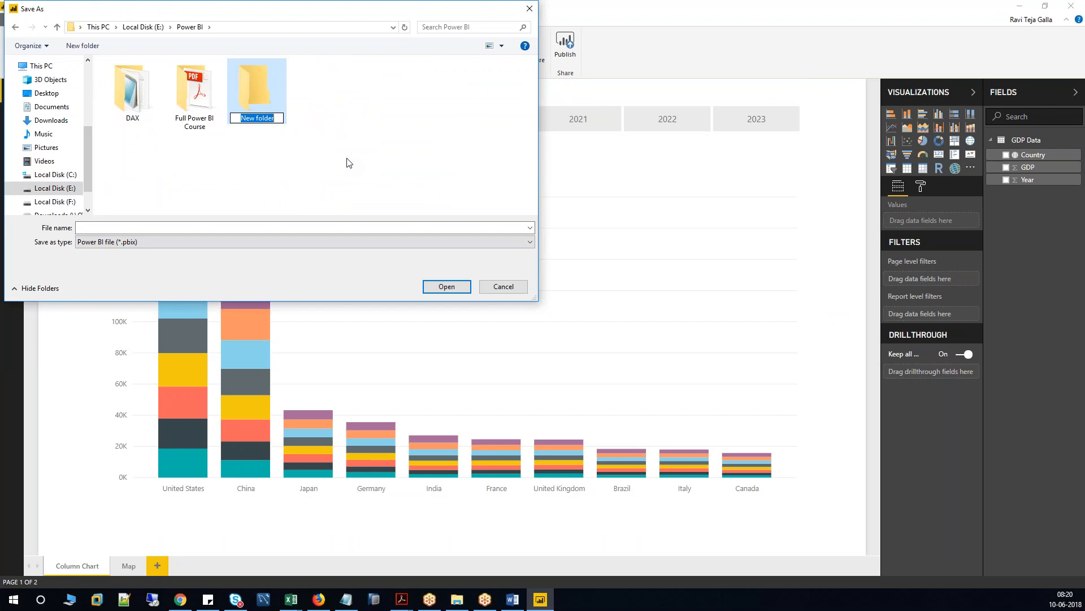
{"action": "type", "text": "Demo Class"}
{"action": "key", "text": "Return"}
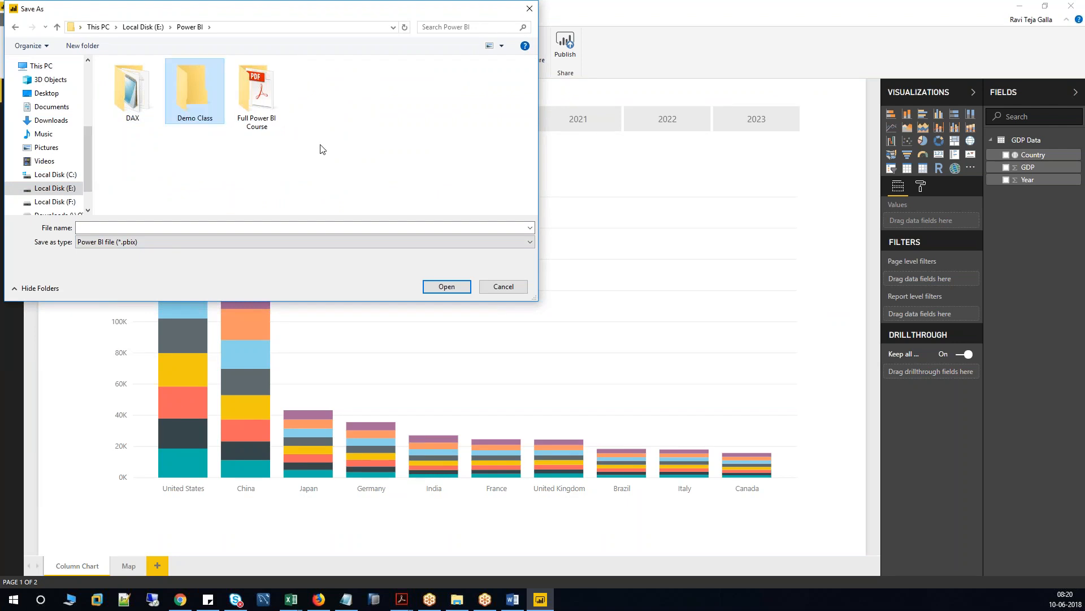
Save the report inside Demo Class with the file name 'Initial Project'.
{"action": "double_click", "coordinate": [209, 94]}
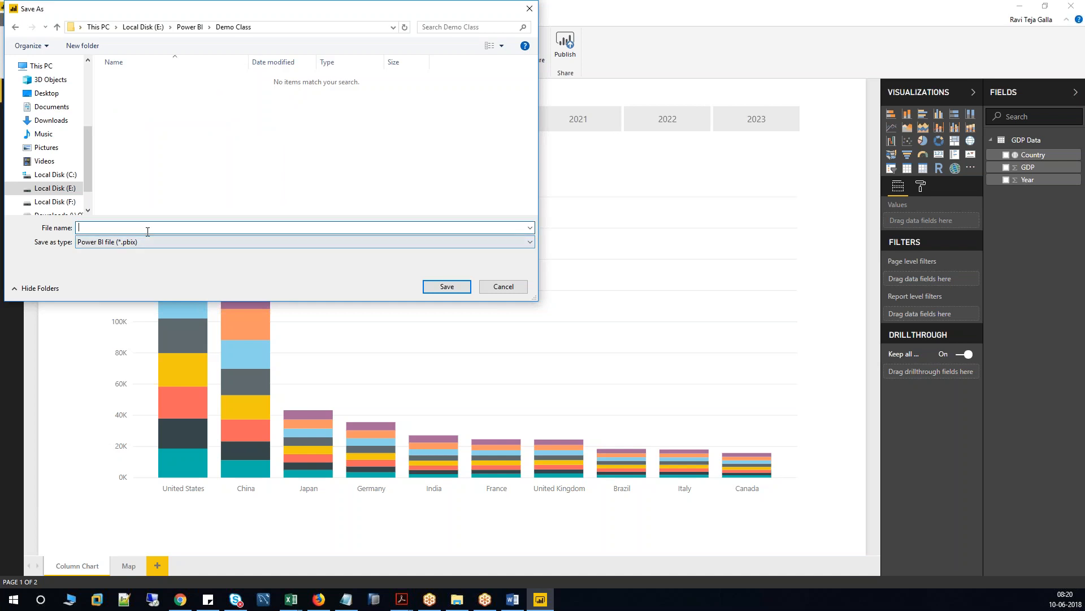
{"action": "type", "text": "Initi"}
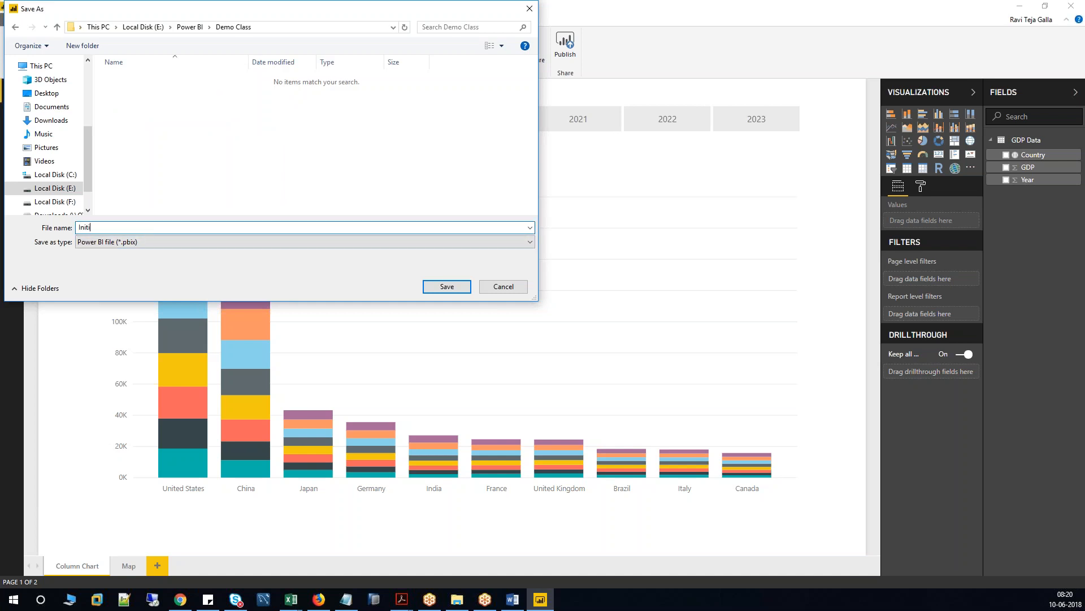
{"action": "type", "text": "al Project"}
{"action": "left_click", "coordinate": [444, 288]}
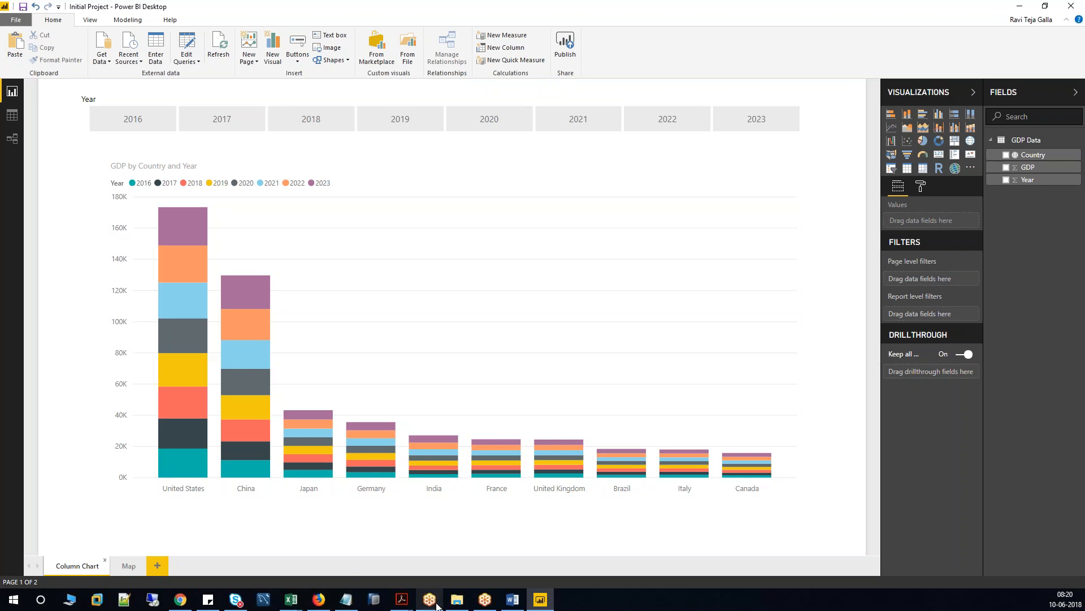
{"action": "left_click", "coordinate": [469, 603]}
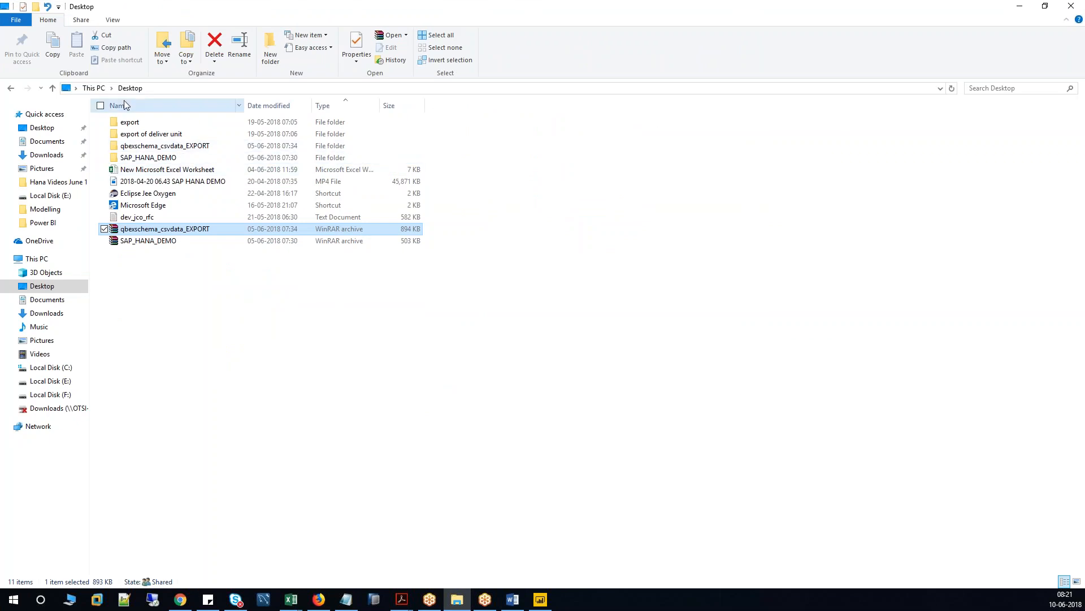
Locate Initial Project in E:\Power BI\Demo Class and close Power BI Desktop.
{"action": "left_click", "coordinate": [52, 382]}
{"action": "double_click", "coordinate": [136, 205]}
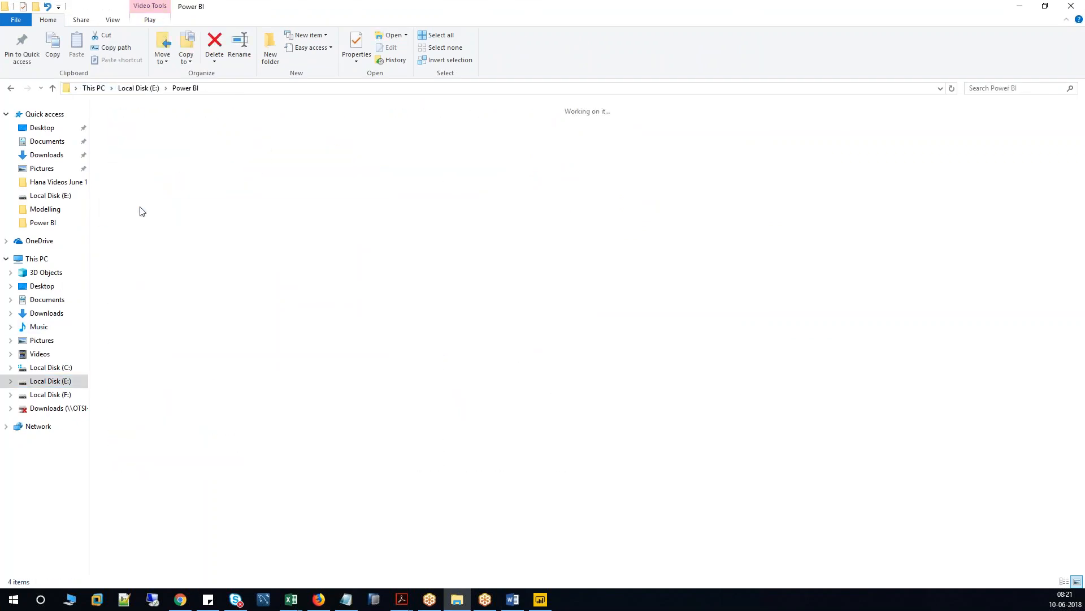
{"action": "double_click", "coordinate": [191, 129]}
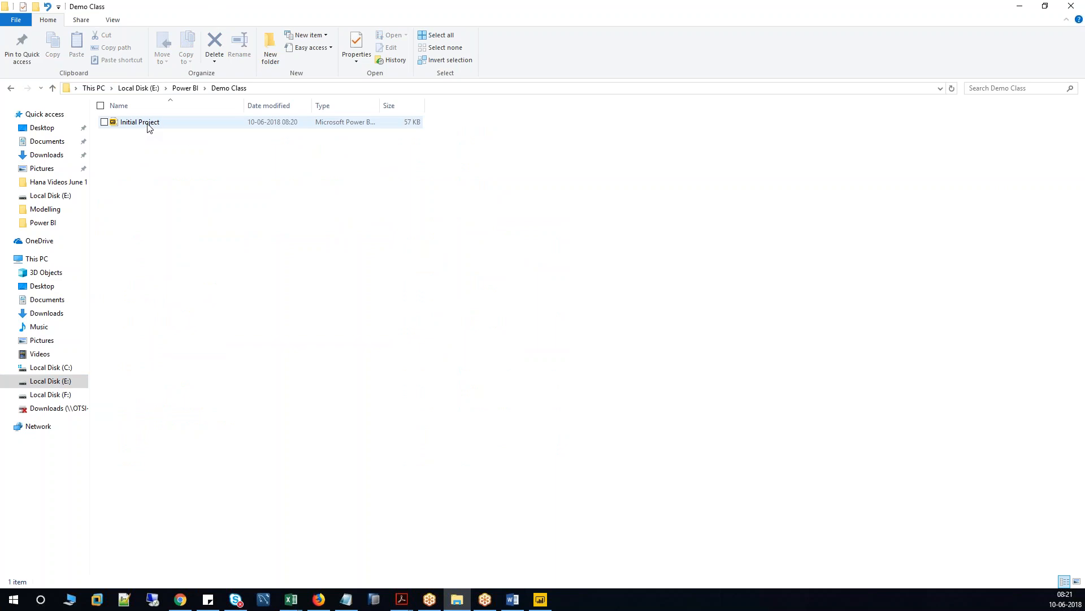
{"action": "left_click", "coordinate": [147, 123]}
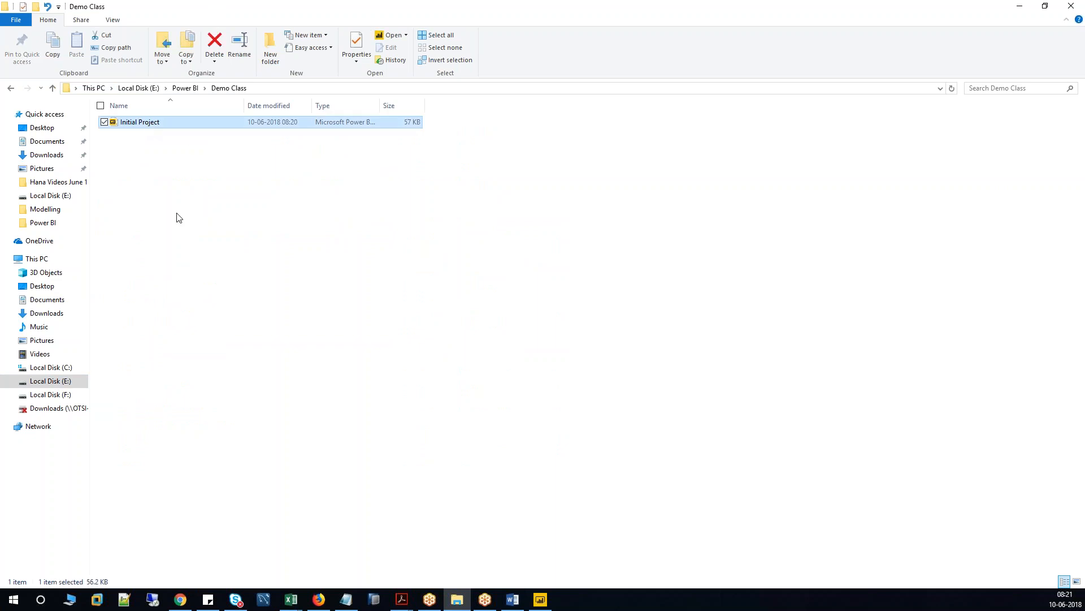
{"action": "left_click", "coordinate": [540, 600]}
{"action": "left_click", "coordinate": [1071, 6]}
{"action": "left_click", "coordinate": [138, 123]}
Reopen Initial Project.pbix and publish it to My workspace, dismissing the success message.
{"action": "double_click", "coordinate": [150, 122]}
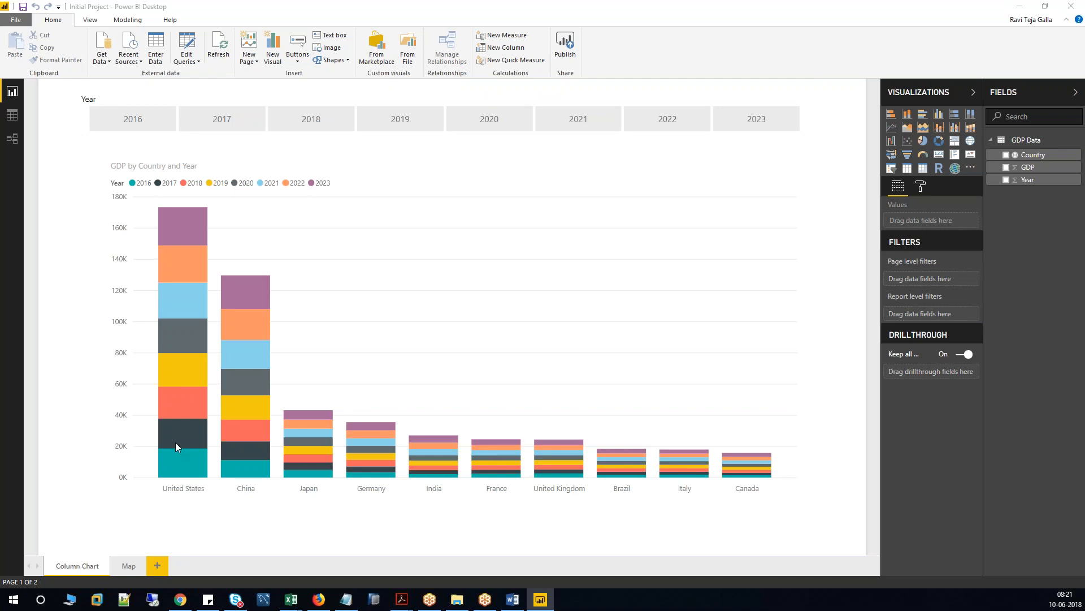
{"action": "left_click", "coordinate": [569, 50]}
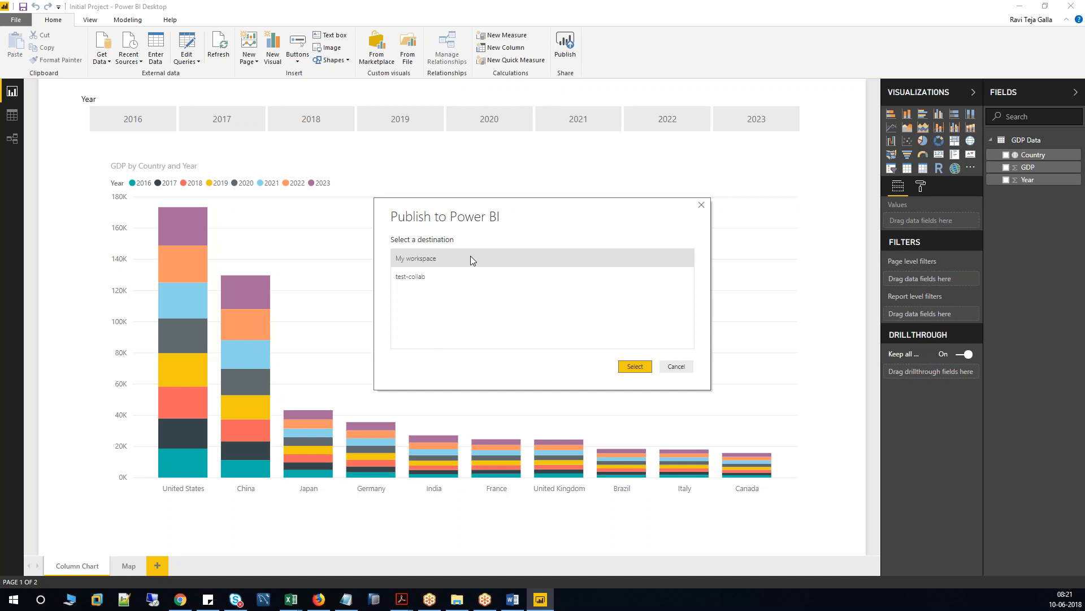
{"action": "left_click", "coordinate": [646, 368]}
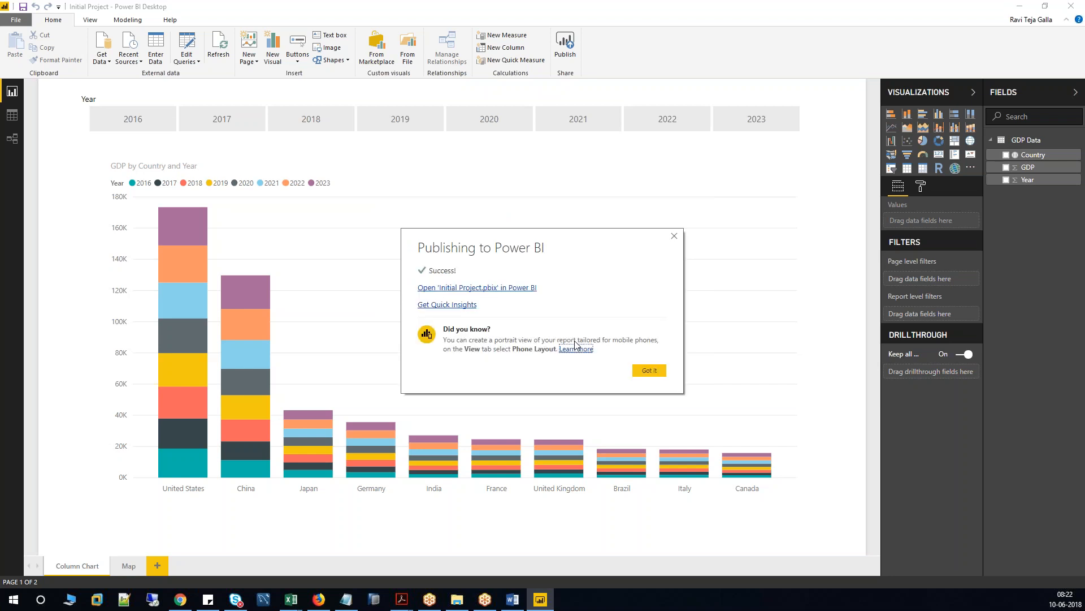
{"action": "left_click", "coordinate": [650, 371]}
{"action": "left_click", "coordinate": [180, 599]}
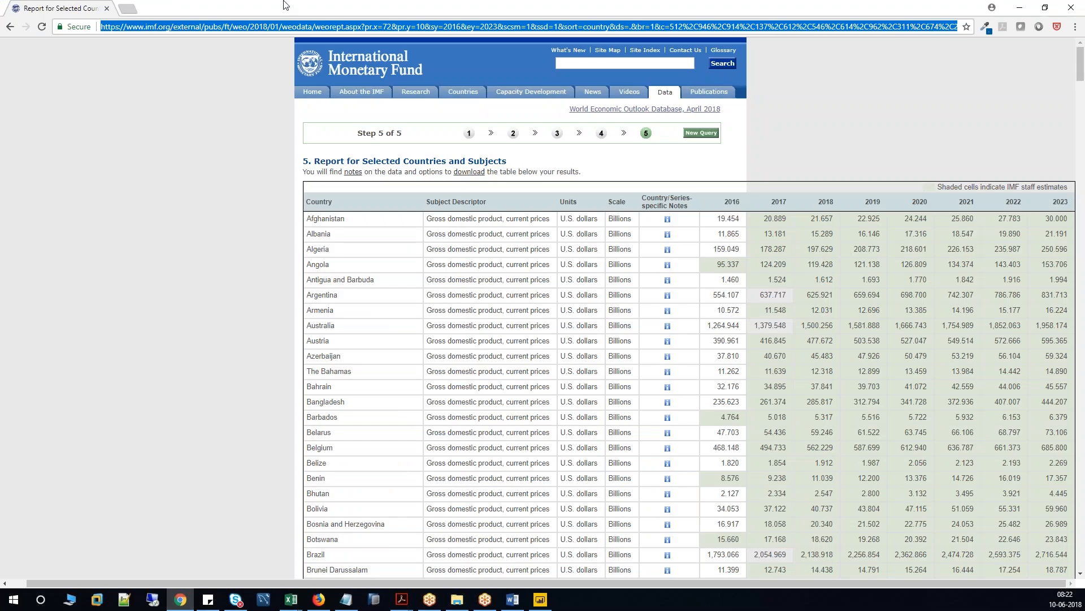
Open app.powerbi.com in a new Chrome tab and maximize the browser window.
{"action": "left_click", "coordinate": [132, 7]}
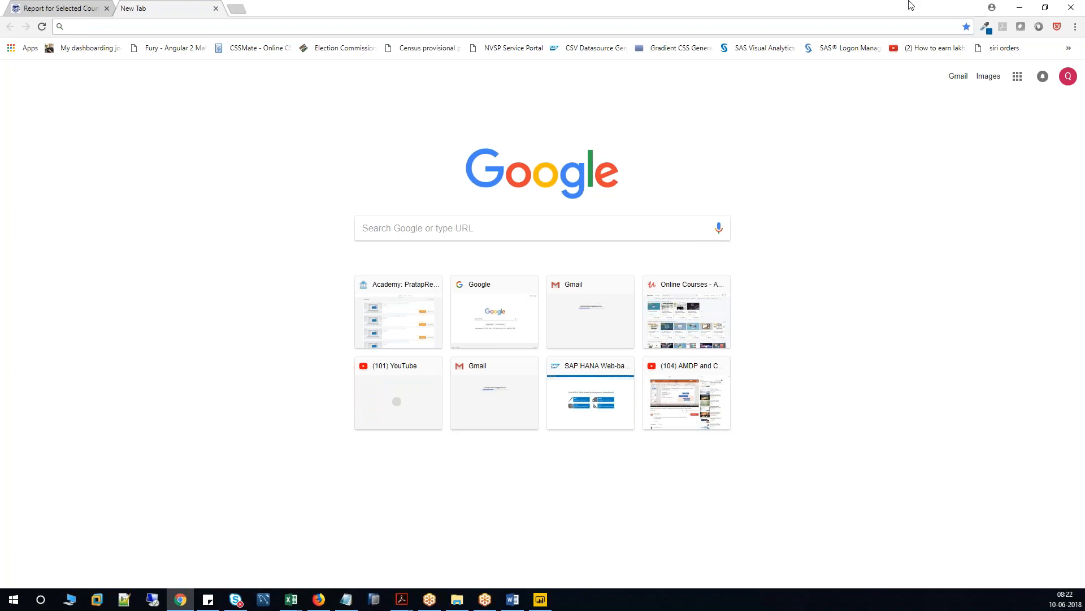
{"action": "key", "text": "alt+Tab"}
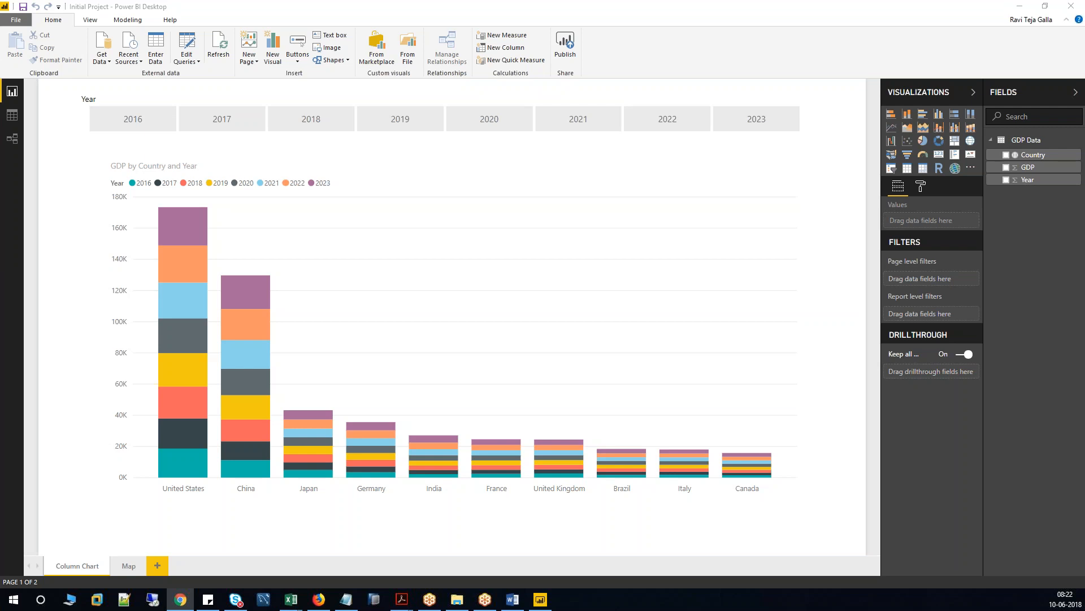
{"action": "left_click_drag", "start_coordinate": [0, 7], "coordinate": [432, 0]}
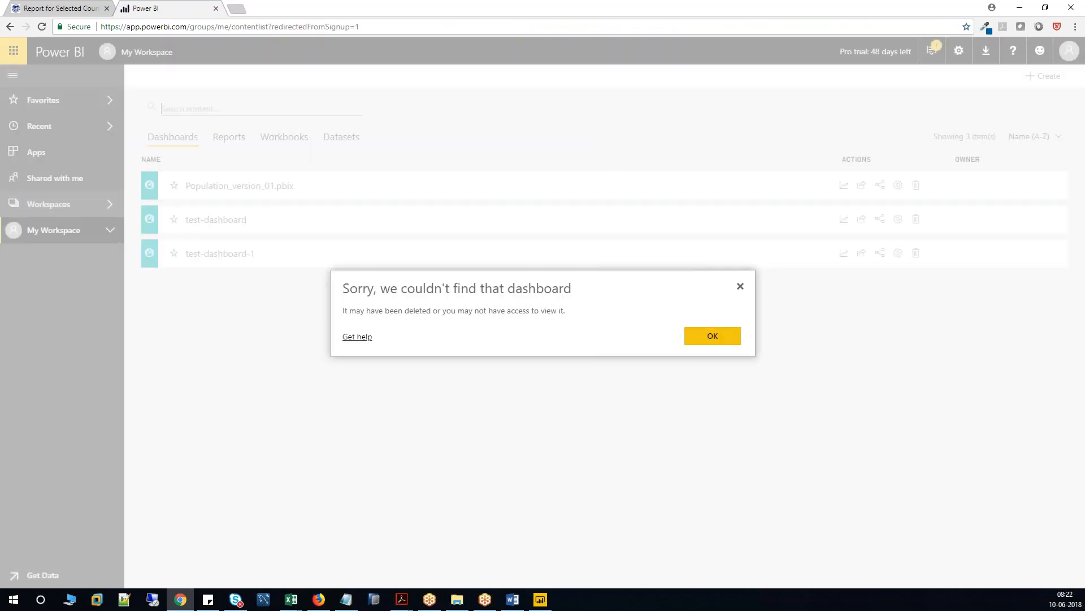
Dismiss the missing-dashboard notice, list My Workspace's reports, and open sharing for Initial Project.
{"action": "left_click", "coordinate": [709, 338]}
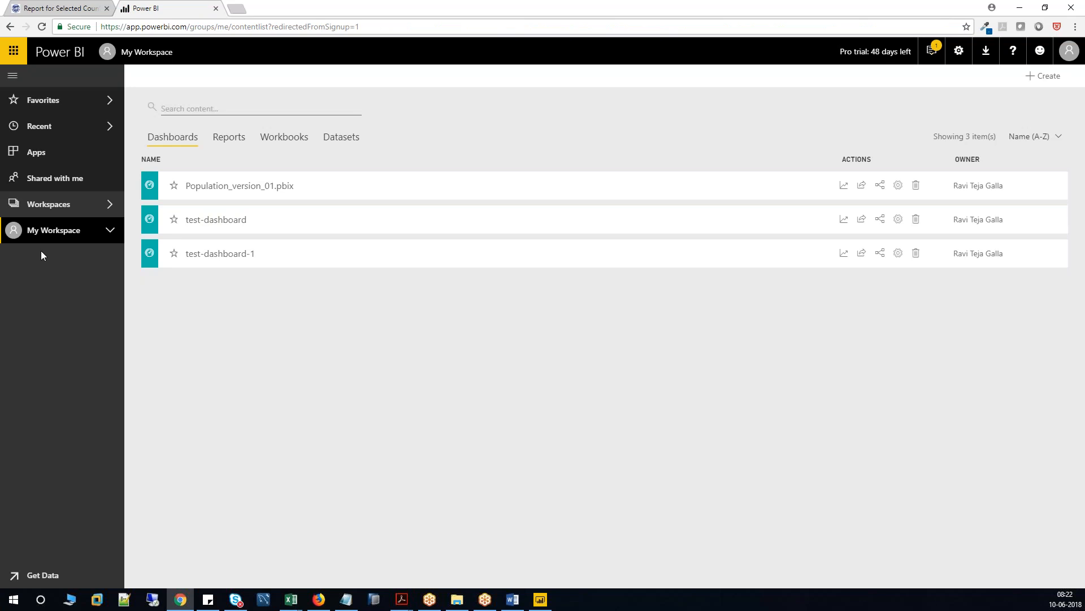
{"action": "left_click", "coordinate": [99, 236]}
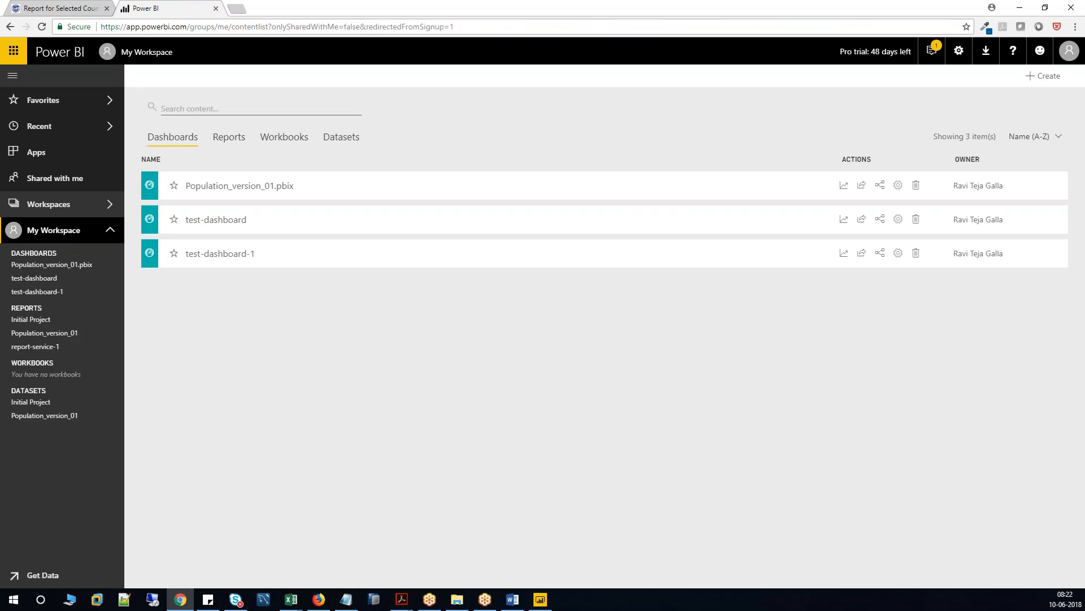
{"action": "left_click", "coordinate": [239, 141]}
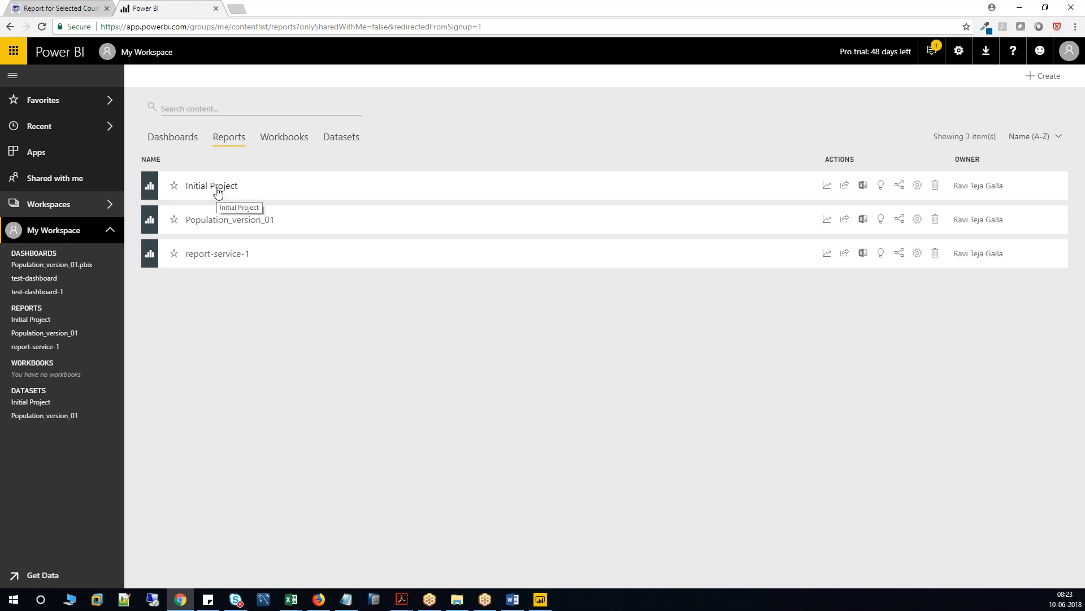
{"action": "left_click", "coordinate": [846, 187]}
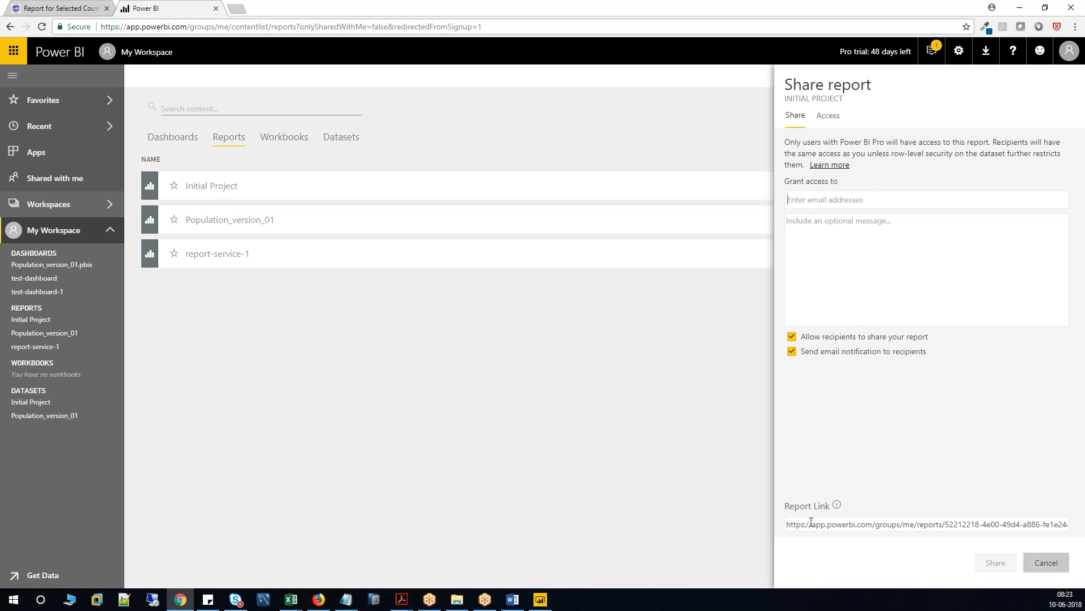
Copy the Initial Project report link, close the share panel, and open a blank tab.
{"action": "left_click_drag", "start_coordinate": [787, 524], "coordinate": [1077, 526]}
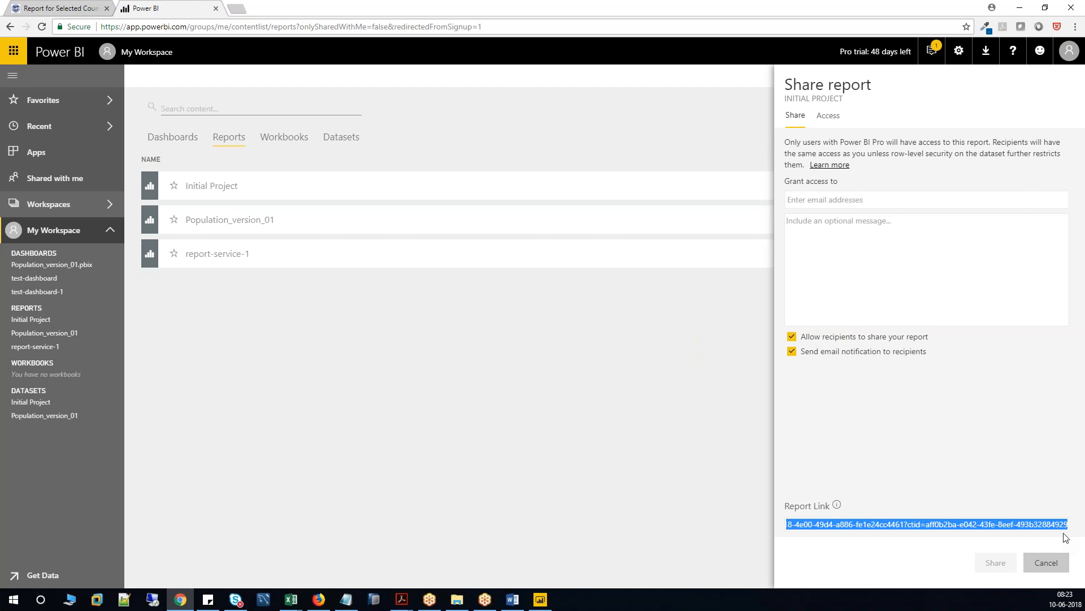
{"action": "left_click", "coordinate": [1054, 564]}
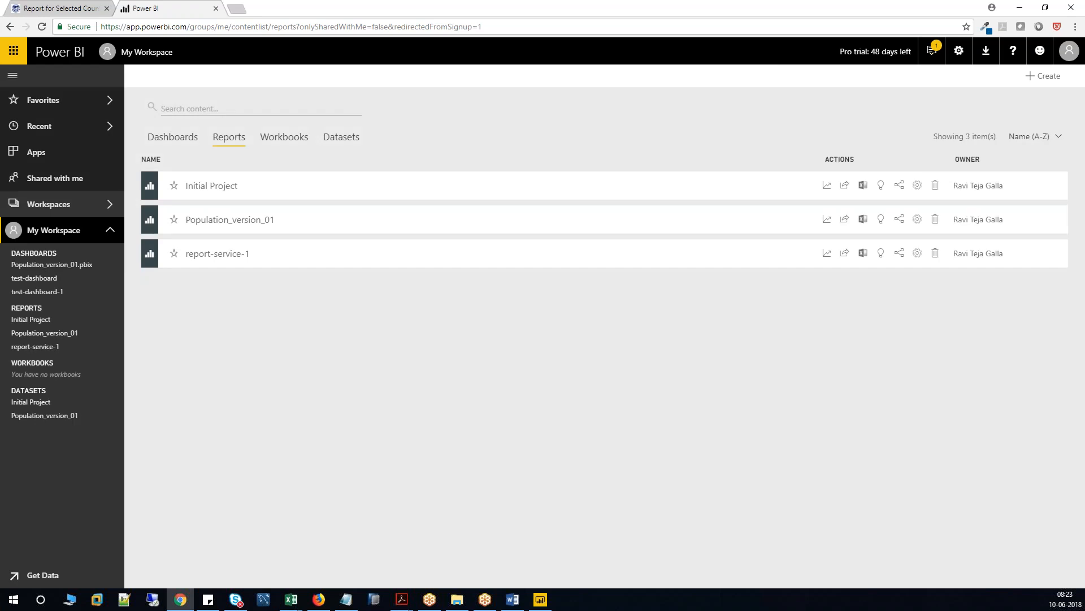
{"action": "left_click", "coordinate": [236, 9]}
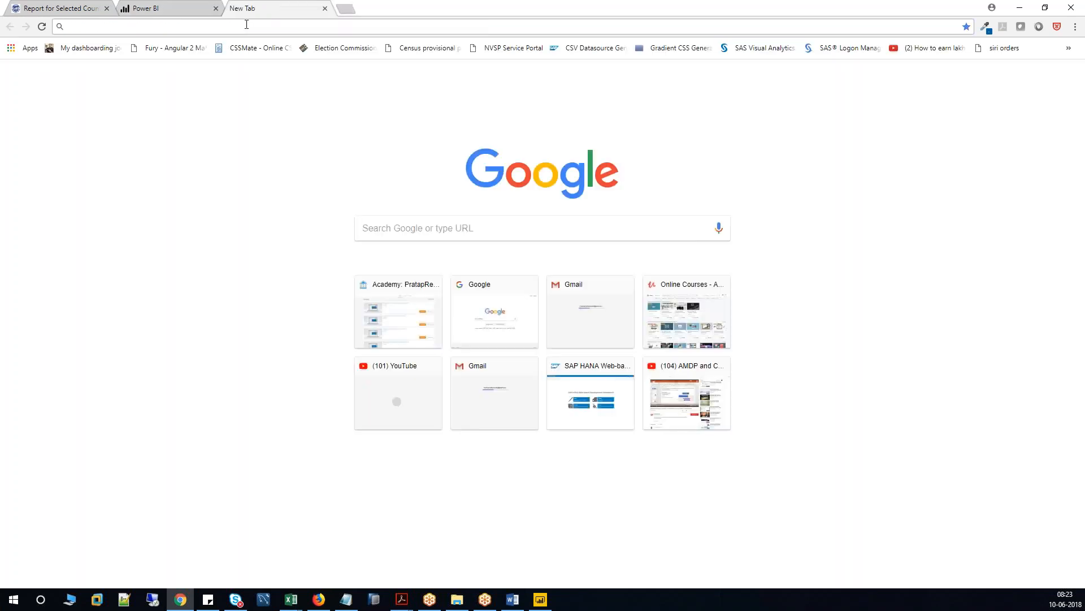
Load the Initial Project report in the new tab from its copied share link.
{"action": "left_click", "coordinate": [247, 25]}
{"action": "key", "text": "Return"}
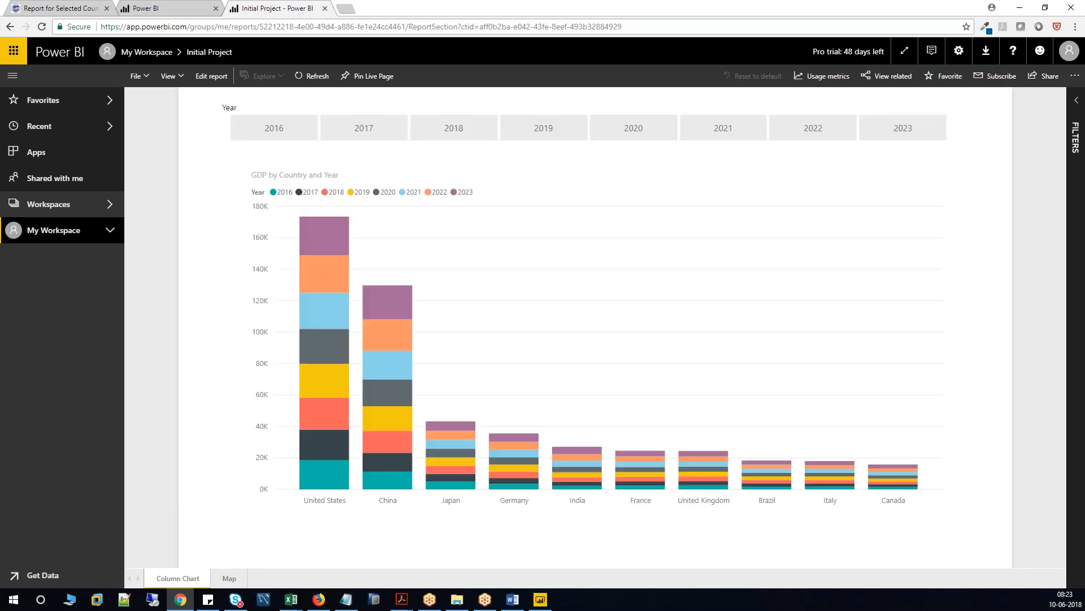
{"action": "left_click", "coordinate": [169, 8]}
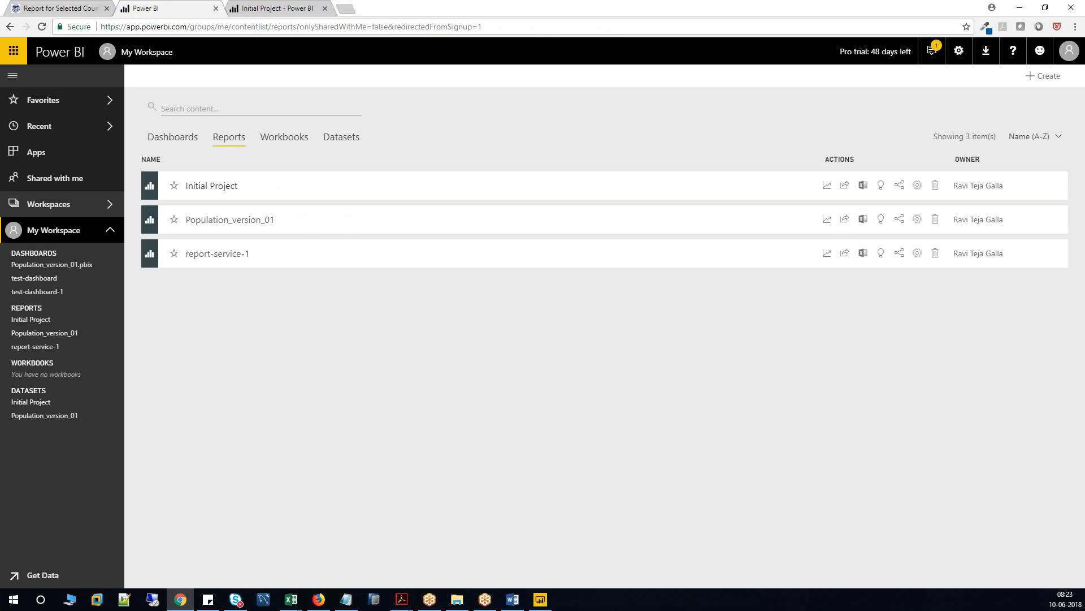
{"action": "left_click", "coordinate": [274, 8]}
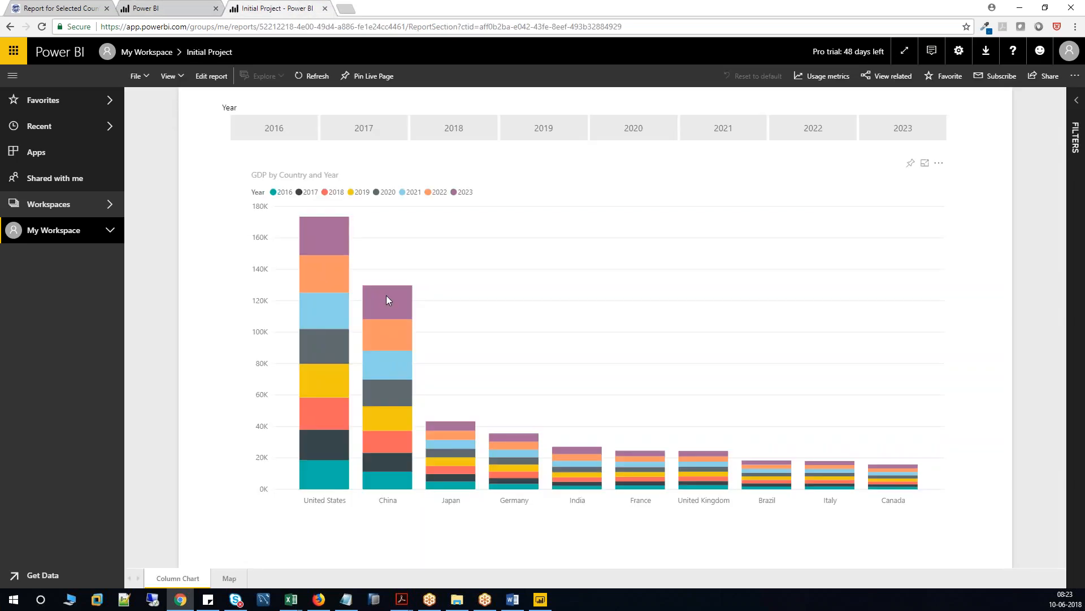
Filter the GDP chart to each year from 2016 to 2021, then view the Map page.
{"action": "left_click", "coordinate": [281, 126]}
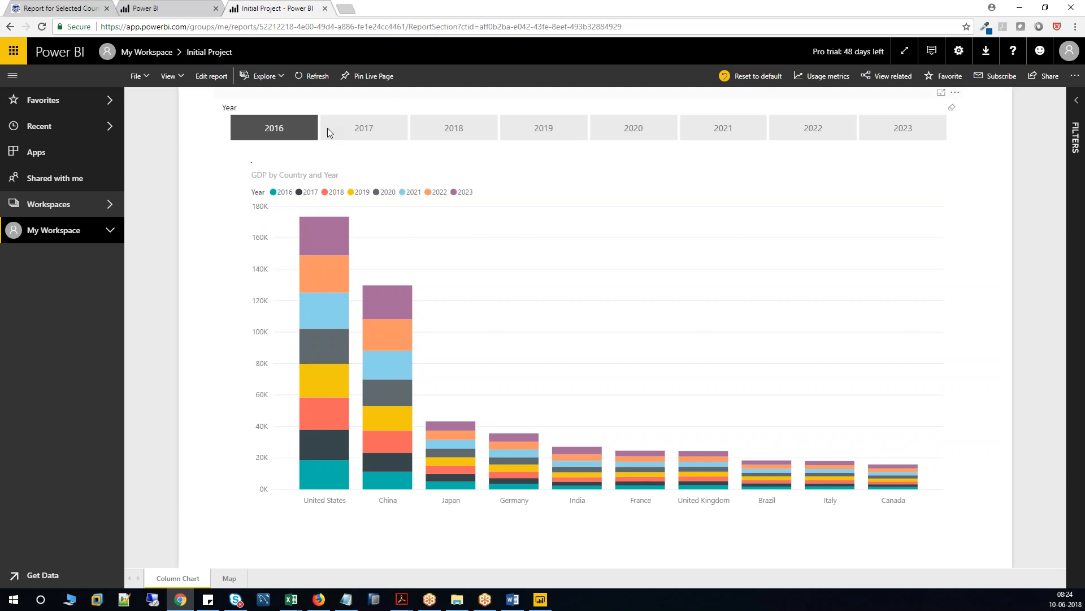
{"action": "left_click", "coordinate": [363, 128]}
{"action": "left_click", "coordinate": [466, 129]}
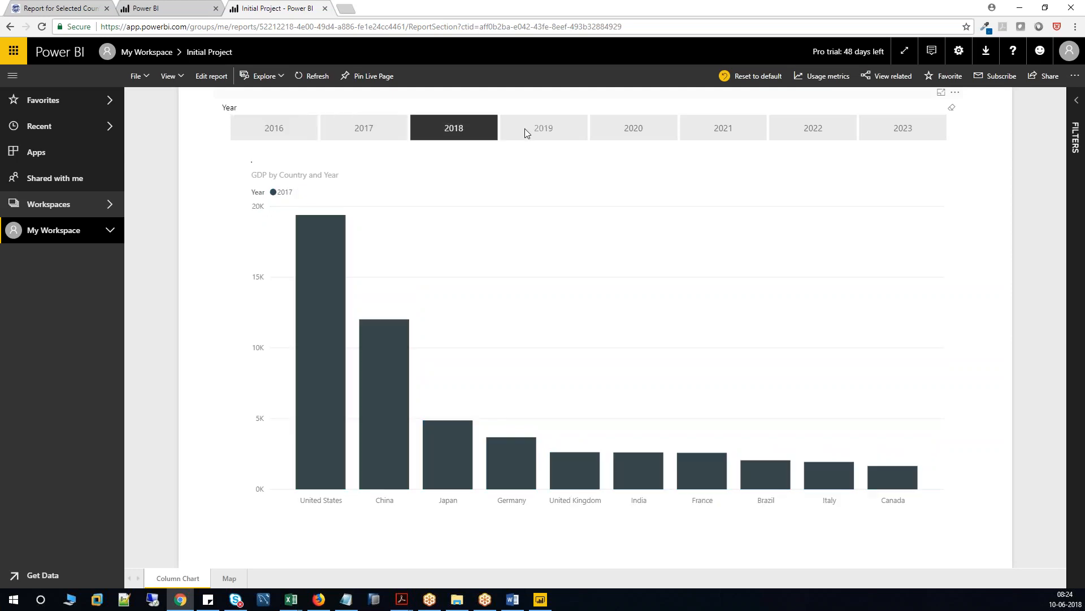
{"action": "left_click", "coordinate": [554, 128]}
{"action": "left_click", "coordinate": [626, 128]}
{"action": "left_click", "coordinate": [742, 132]}
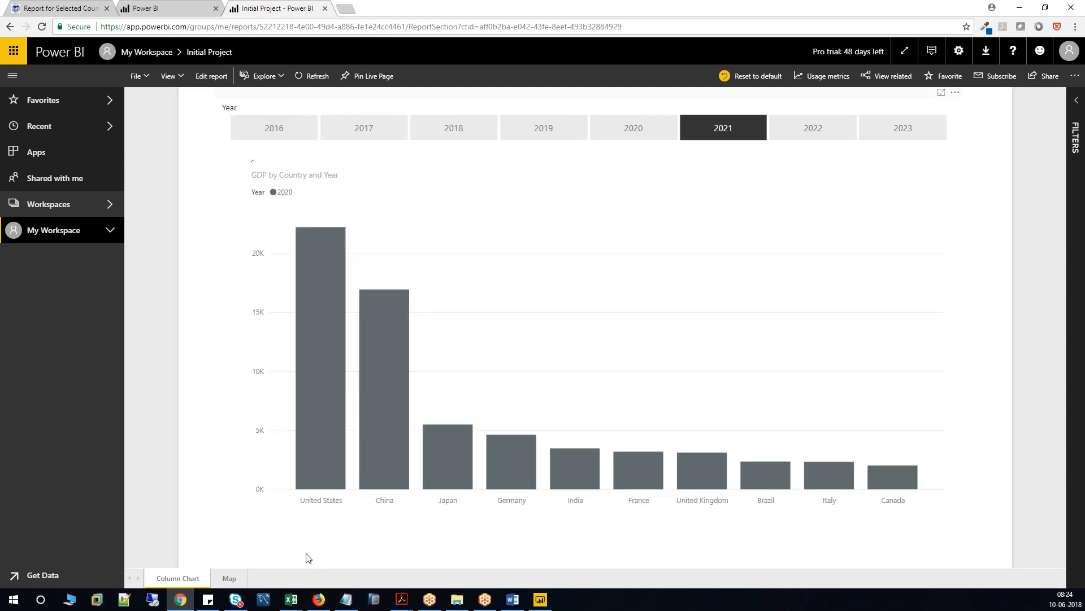
{"action": "left_click", "coordinate": [229, 576]}
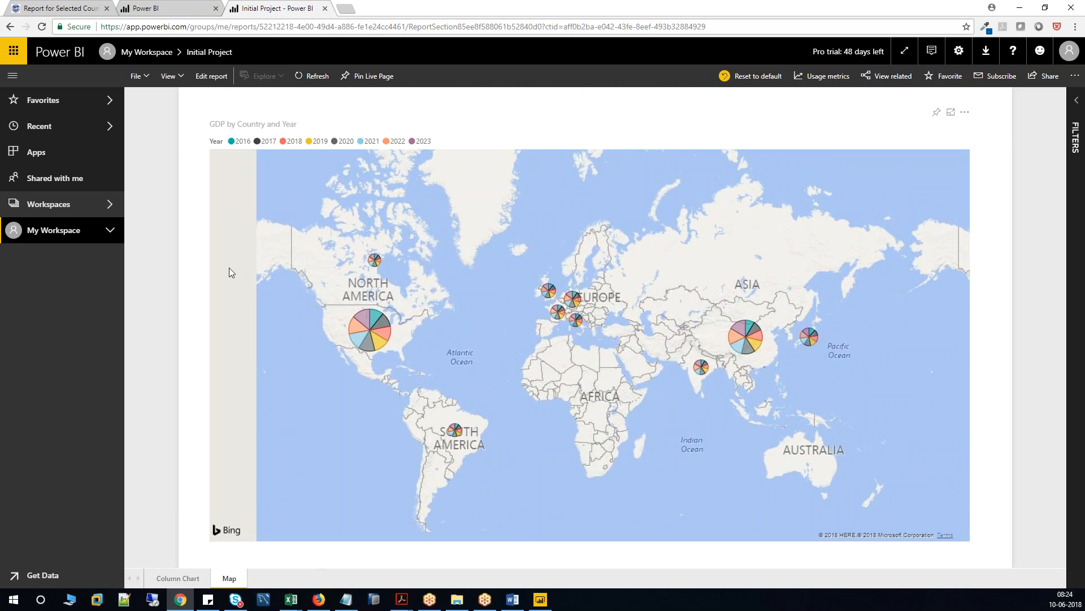
Close the Initial Project report tab to return to the workspace Reports list.
{"action": "left_click", "coordinate": [325, 8]}
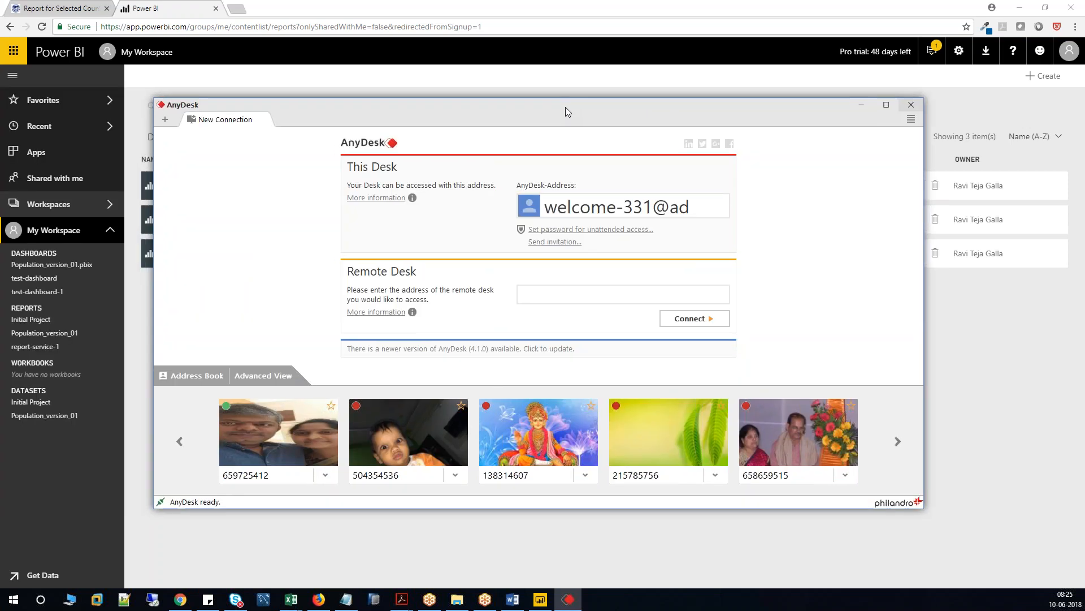
Maximize AnyDesk and connect to the Android phone using its remote address.
{"action": "left_click", "coordinate": [886, 105]}
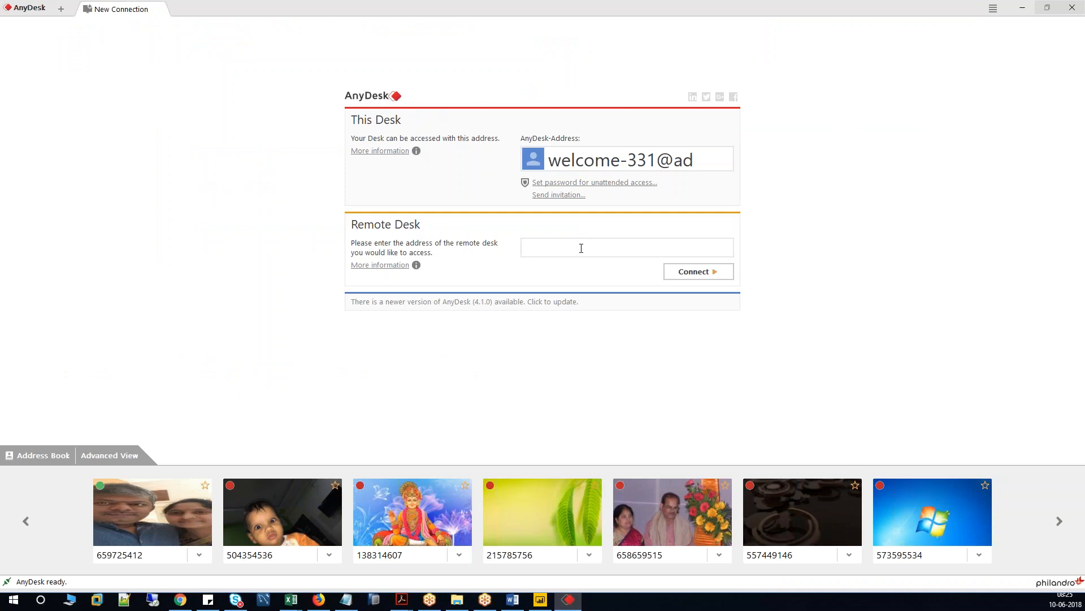
{"action": "type", "text": "659"}
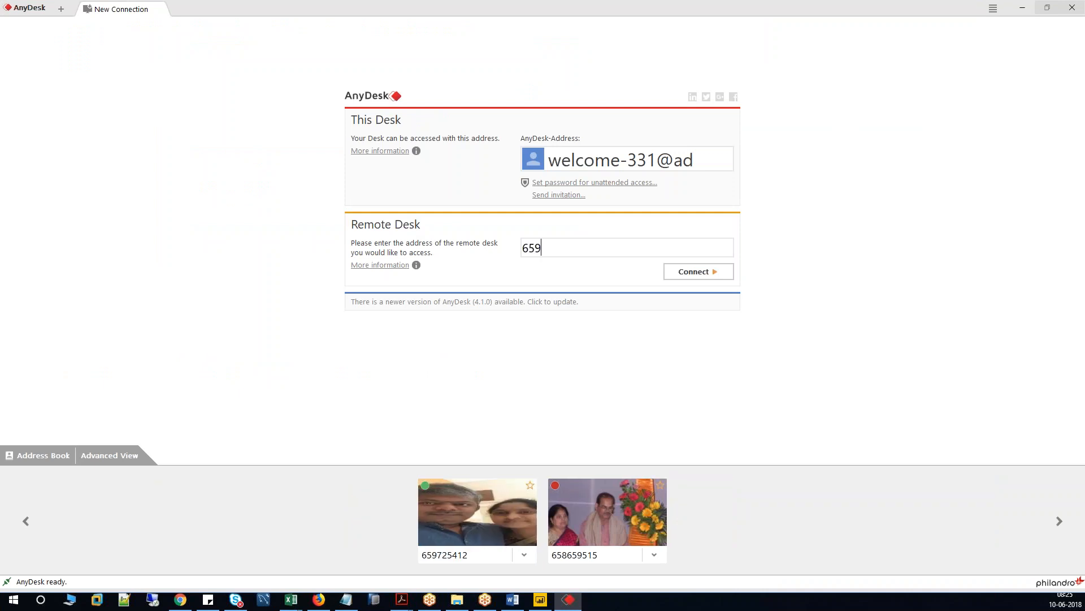
{"action": "type", "text": "725412"}
{"action": "left_click", "coordinate": [711, 277]}
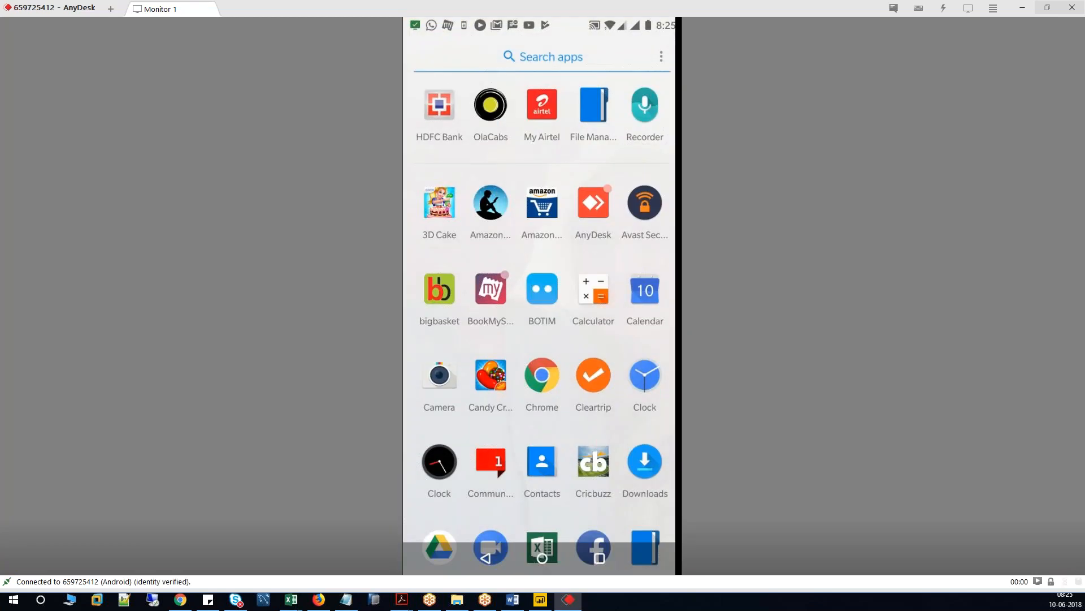
Launch Power BI Mobile and open Initial Project from My Workspace's Reports tab.
{"action": "type", "text": "Po"}
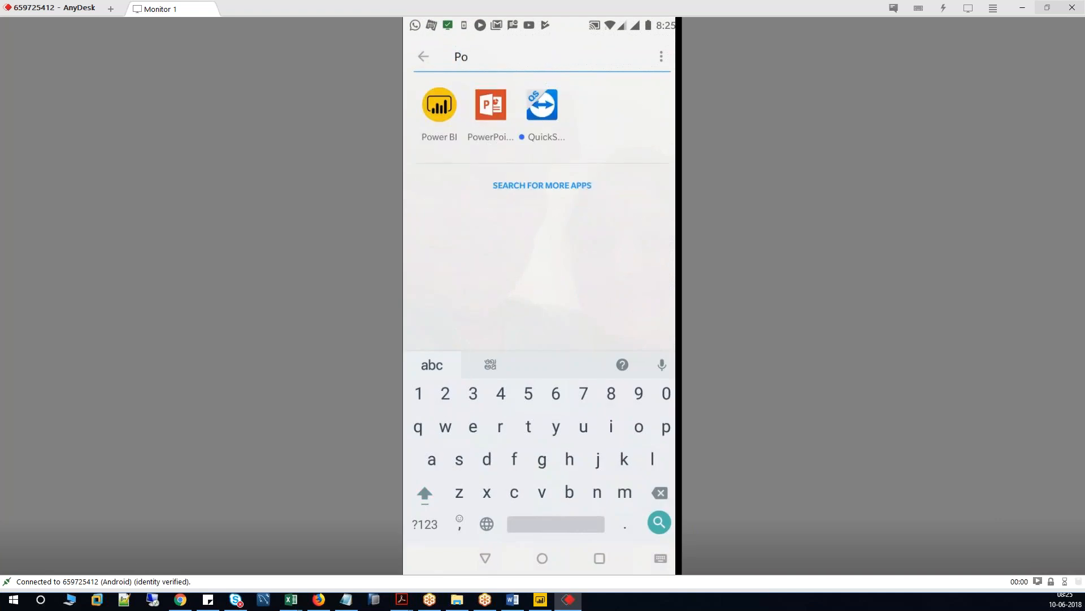
{"action": "left_click", "coordinate": [439, 105]}
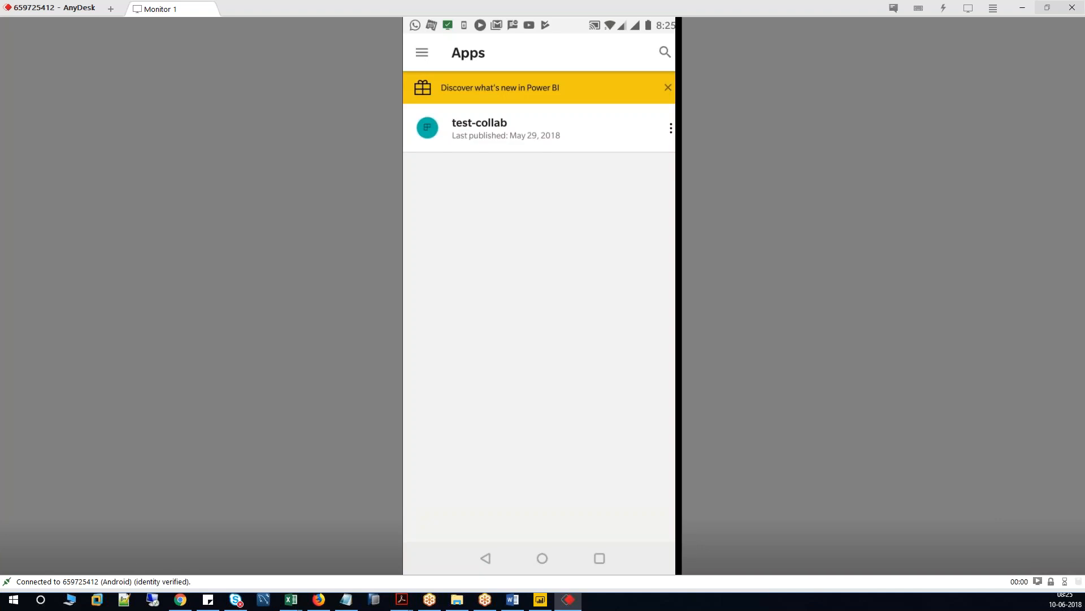
{"action": "left_click", "coordinate": [422, 52]}
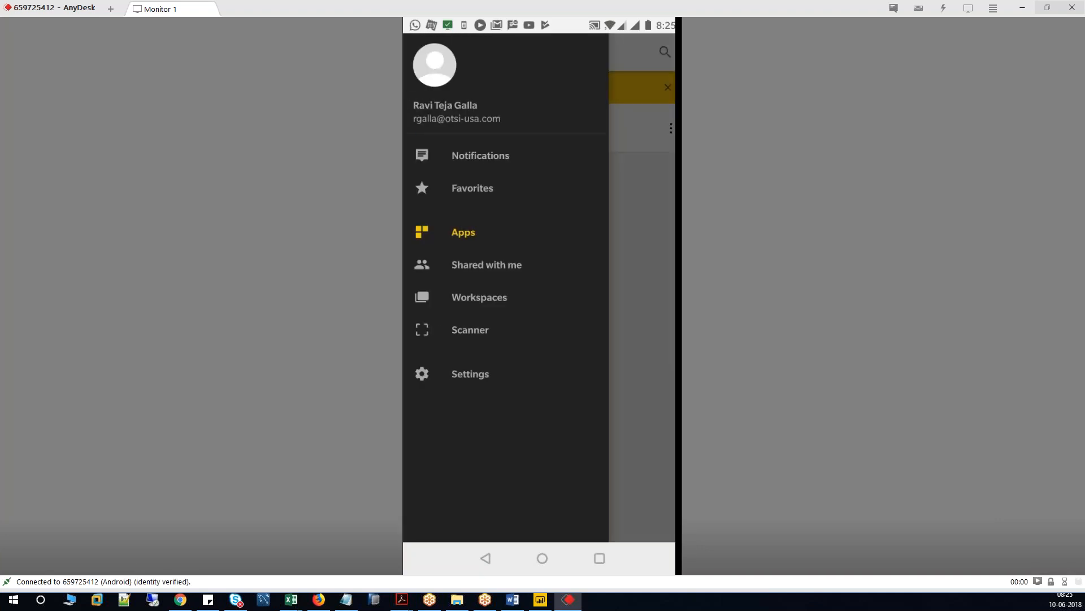
{"action": "left_click", "coordinate": [480, 297]}
{"action": "left_click", "coordinate": [489, 127]}
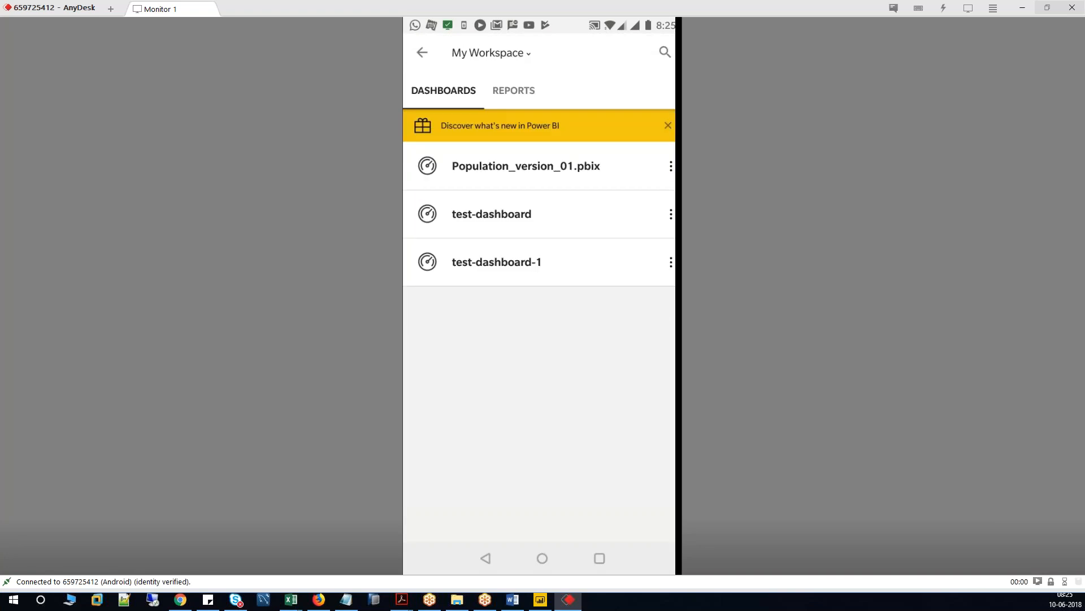
{"action": "left_click", "coordinate": [514, 91]}
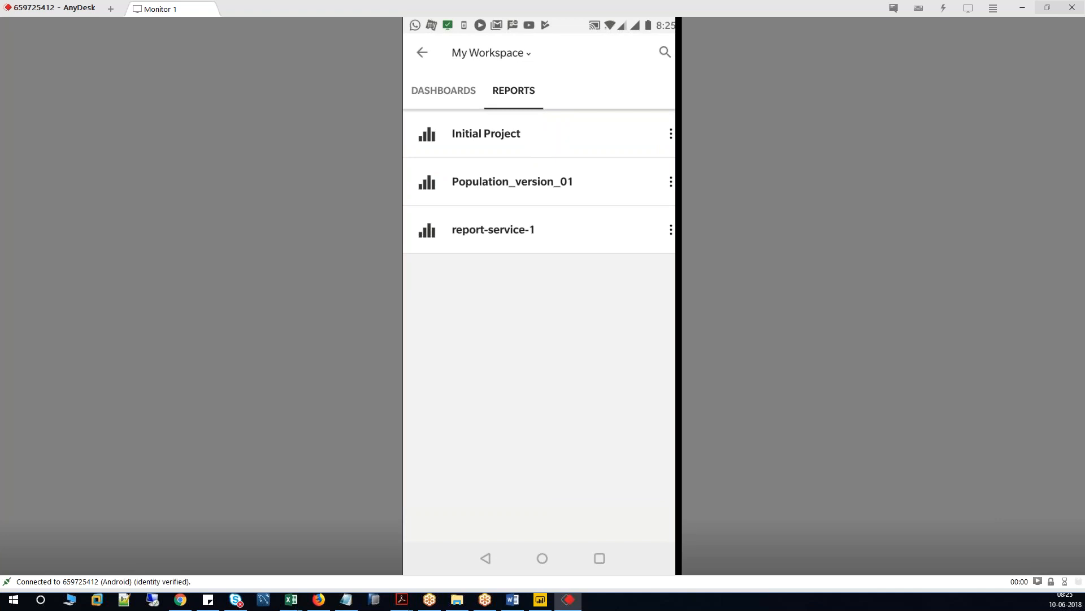
{"action": "left_click", "coordinate": [487, 133]}
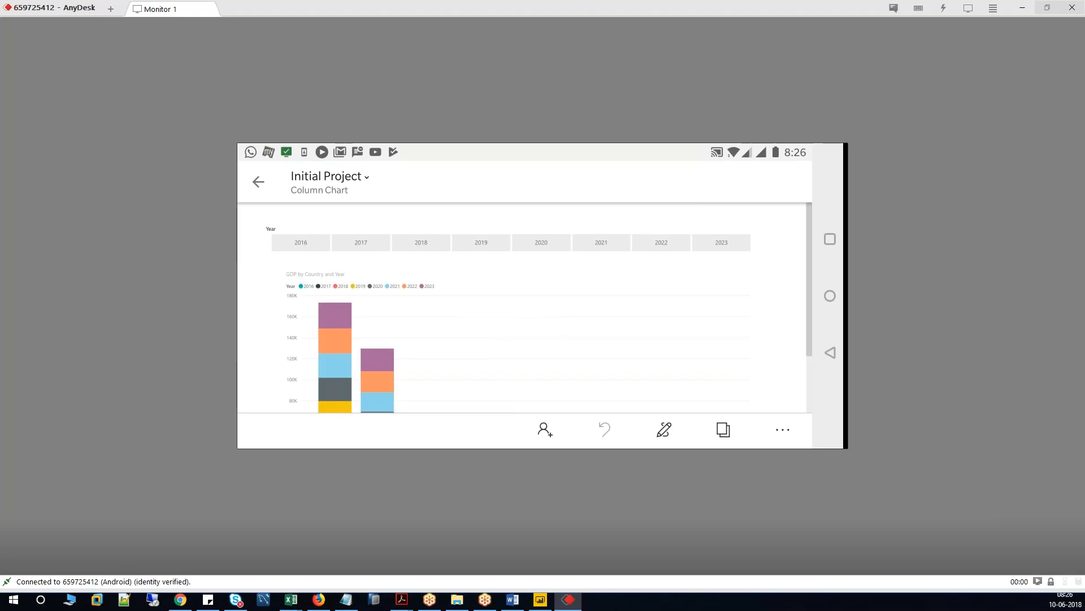
Pick years in the Year slicer and scroll through the GDP column chart.
{"action": "left_click", "coordinate": [421, 242]}
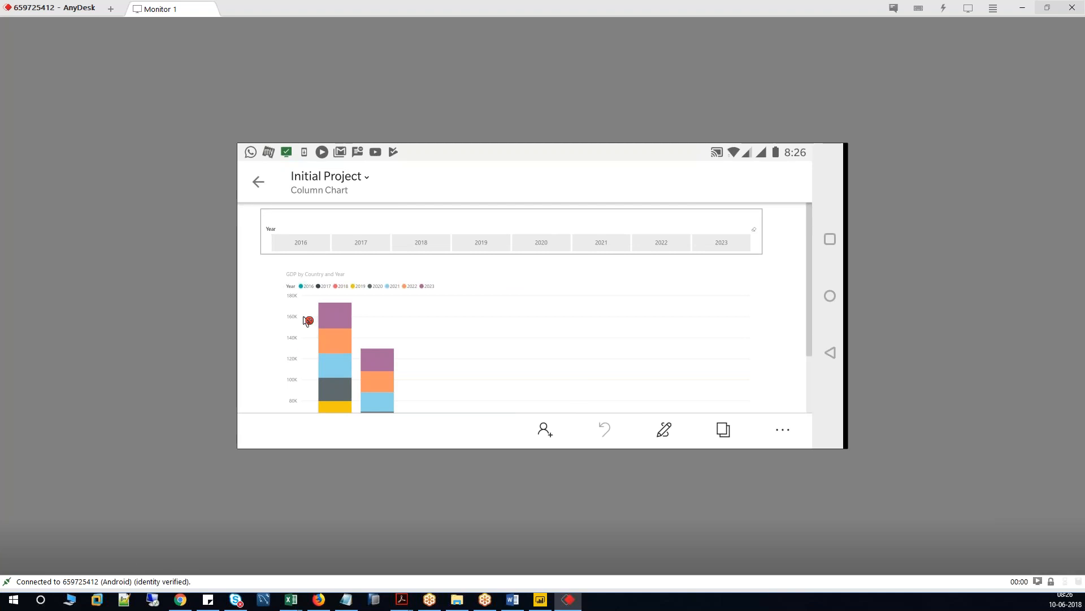
{"action": "left_click", "coordinate": [301, 243]}
{"action": "left_click", "coordinate": [353, 242]}
{"action": "scroll", "coordinate": [814, 381], "scroll_direction": "down", "scroll_amount": 3}
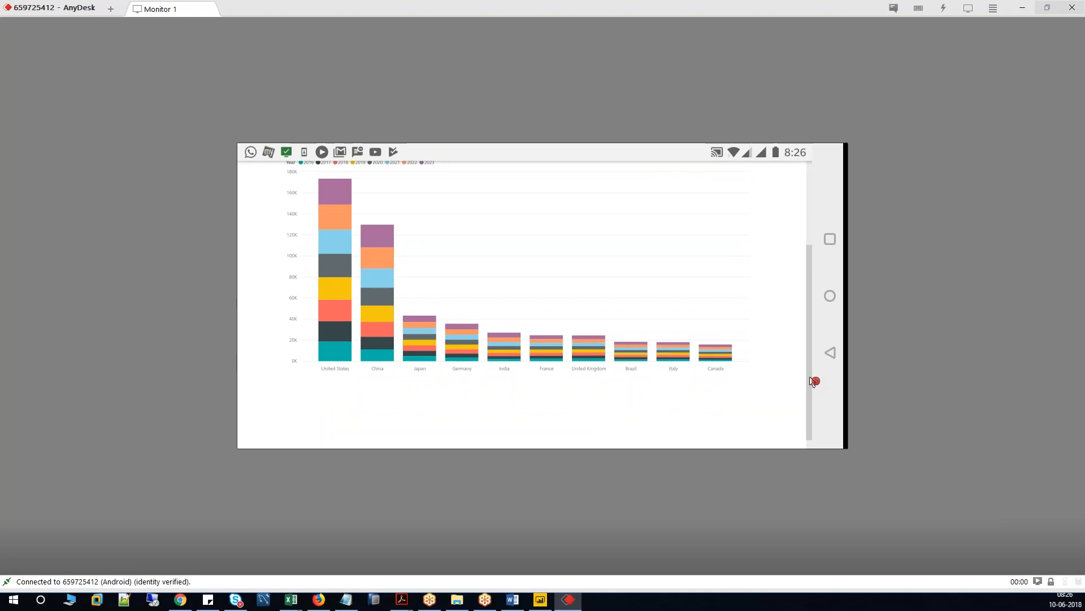
{"action": "scroll", "coordinate": [814, 381], "scroll_direction": "up", "scroll_amount": 2}
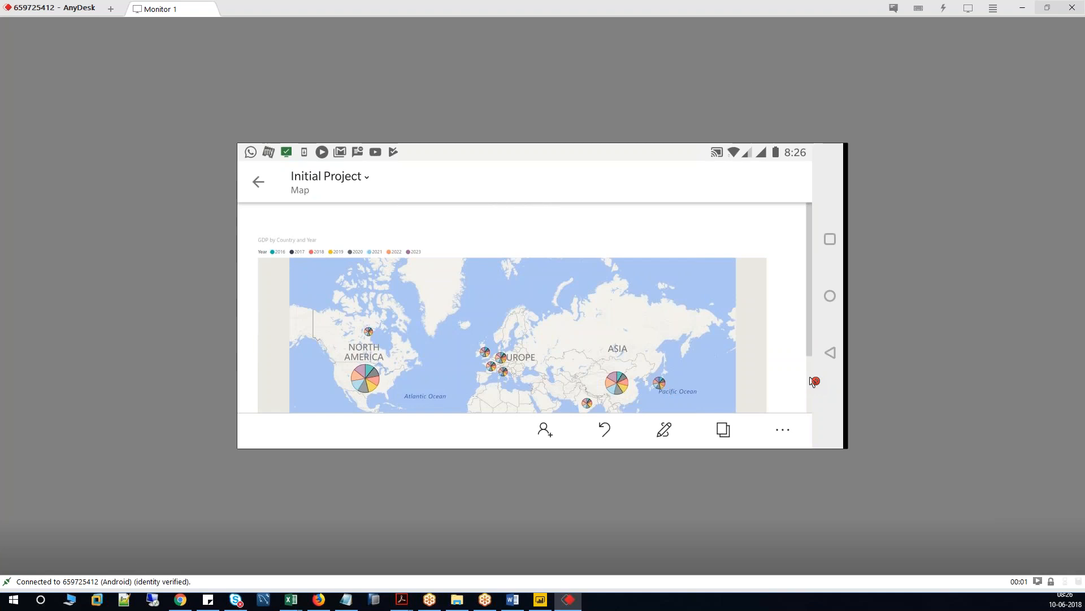
Scroll through the Map page, then end the AnyDesk session with the phone.
{"action": "scroll", "coordinate": [810, 377], "scroll_direction": "down", "scroll_amount": 3}
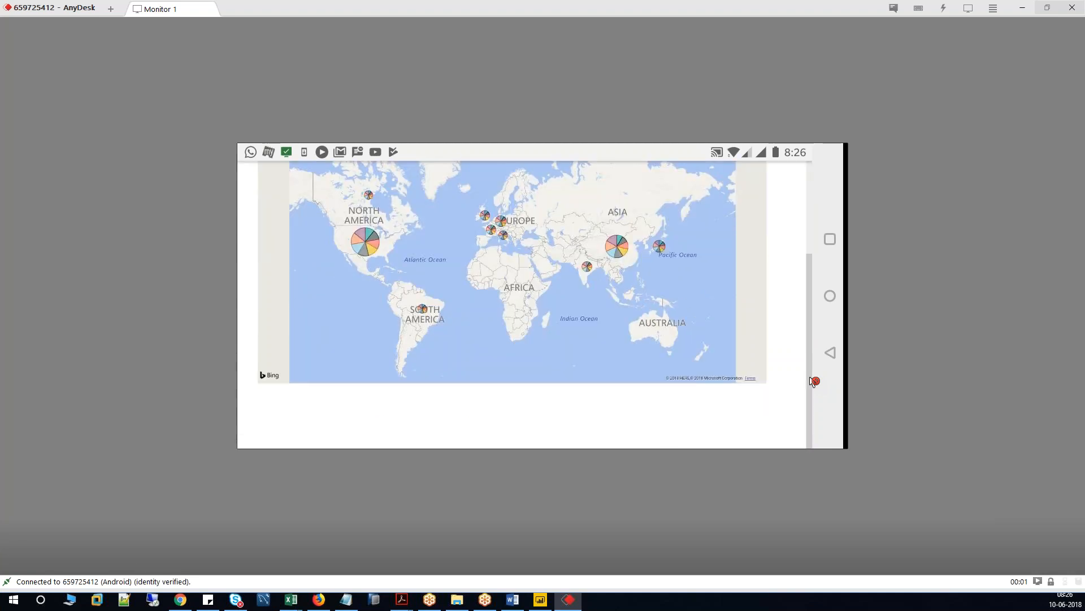
{"action": "scroll", "coordinate": [814, 382], "scroll_direction": "up", "scroll_amount": 2}
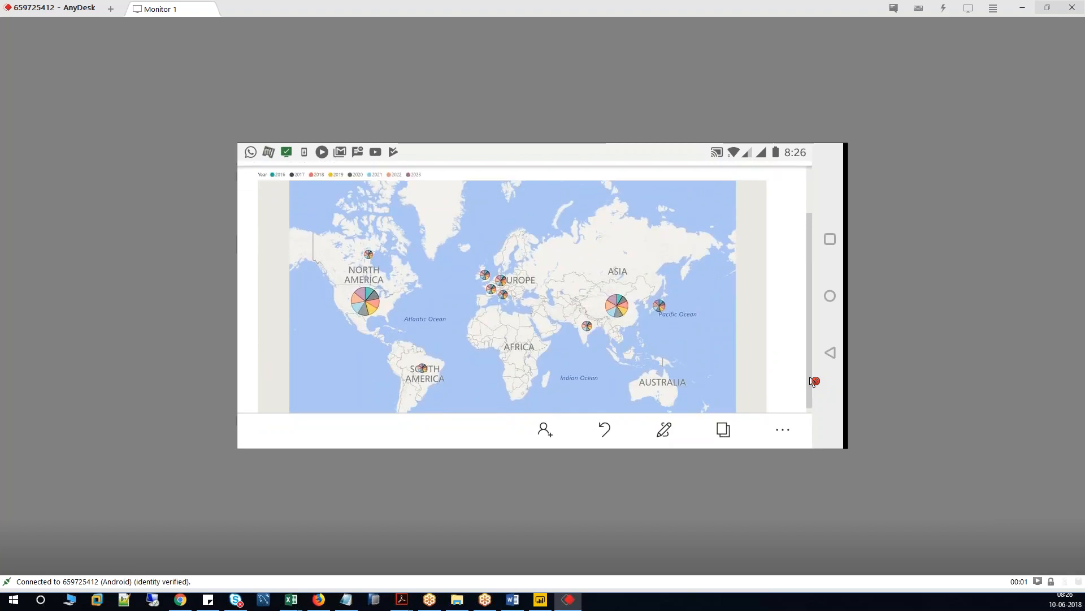
{"action": "scroll", "coordinate": [814, 382], "scroll_direction": "up", "scroll_amount": 1}
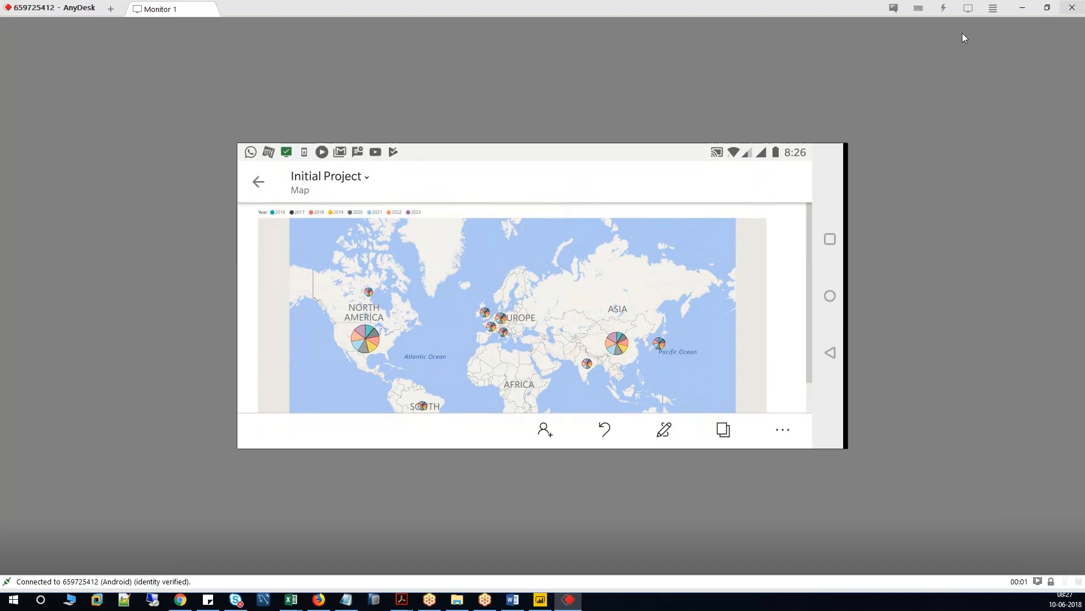
{"action": "left_click", "coordinate": [1072, 14]}
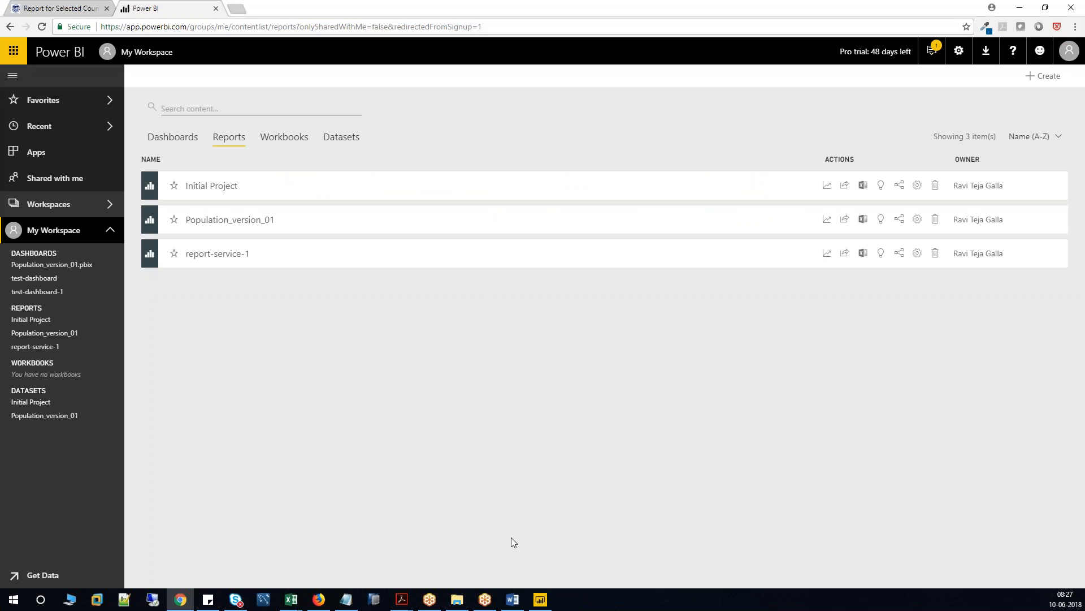
Bring the Class Script notes in Notepad to the front and scroll to the end.
{"action": "mouse_move", "coordinate": [541, 603]}
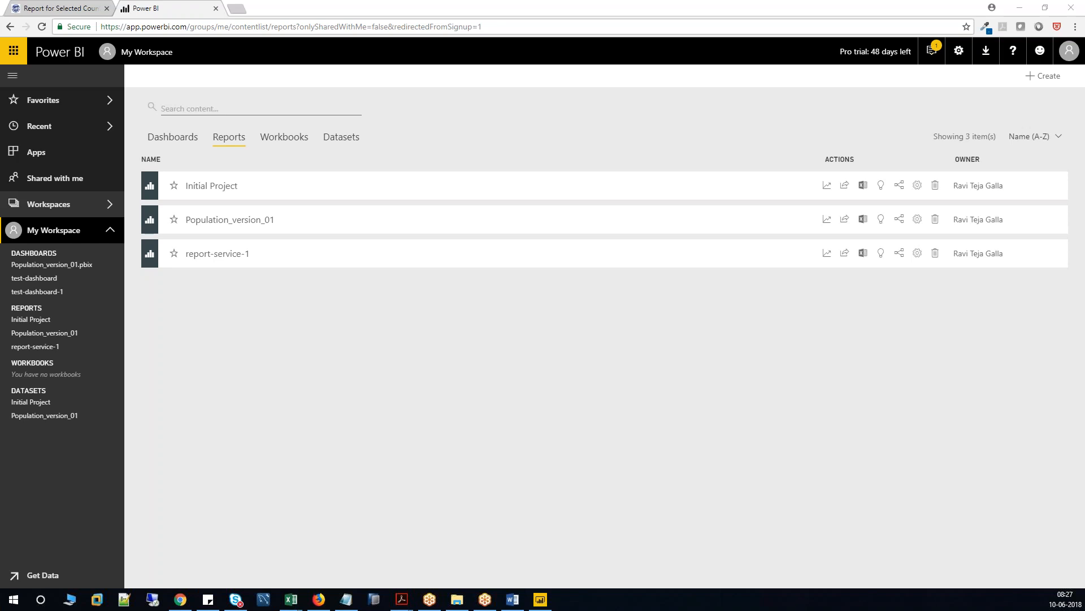
{"action": "left_click", "coordinate": [346, 599]}
{"action": "scroll", "coordinate": [329, 459], "scroll_direction": "down", "scroll_amount": 10}
{"action": "scroll", "coordinate": [329, 460], "scroll_direction": "down", "scroll_amount": 5}
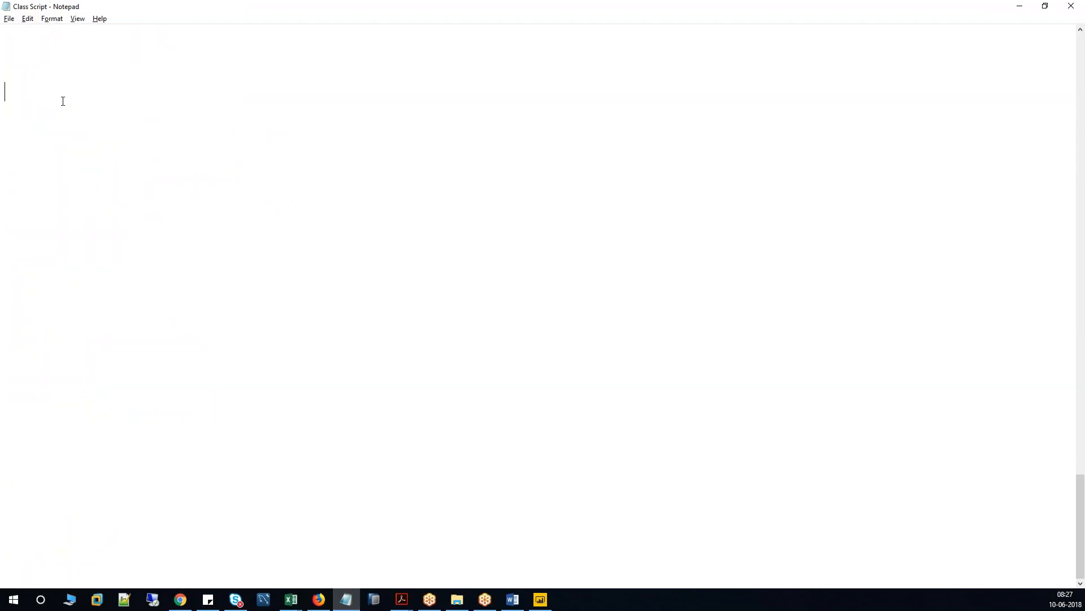
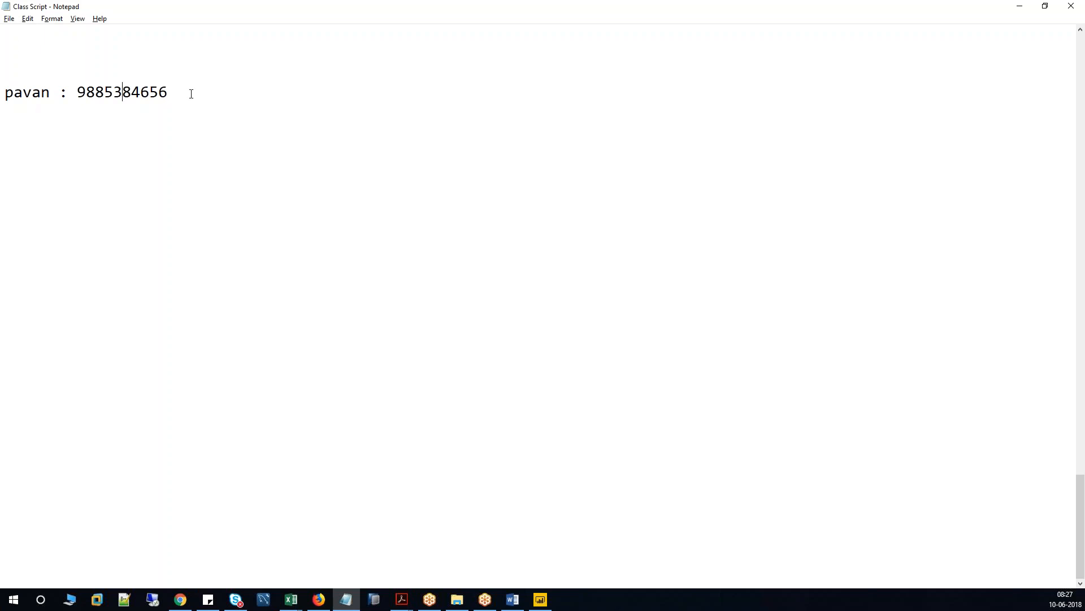
Add a contact name-and-phone line and 'timing : 7:10 to 8' in Notepad, then switch to Word.
{"action": "type", "text": " ( emailid)"}
{"action": "key", "text": "Left"}
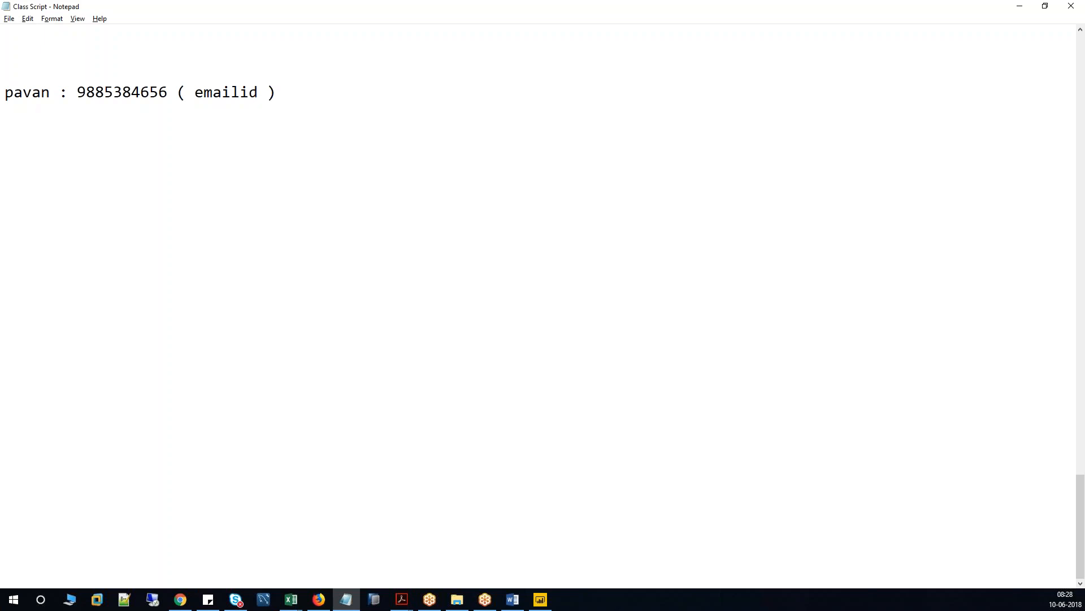
{"action": "key", "text": "End"}
{"action": "key", "text": "Return"}
{"action": "type", "text": "timing : 7:10 to "}
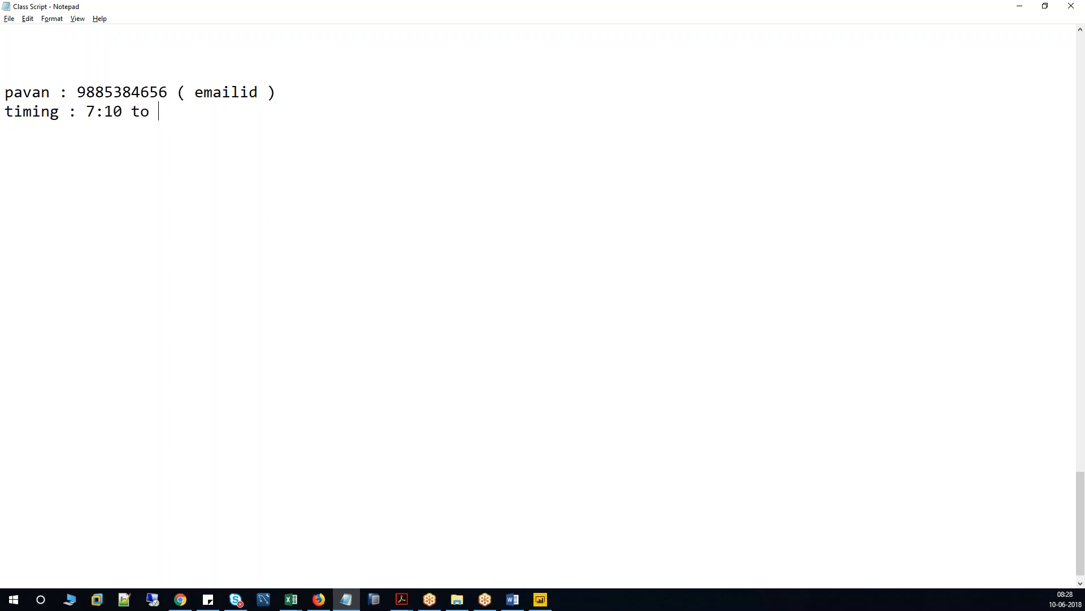
{"action": "type", "text": "8"}
{"action": "left_click", "coordinate": [513, 599]}
{"action": "scroll", "coordinate": [547, 394], "scroll_direction": "up", "scroll_amount": 20}
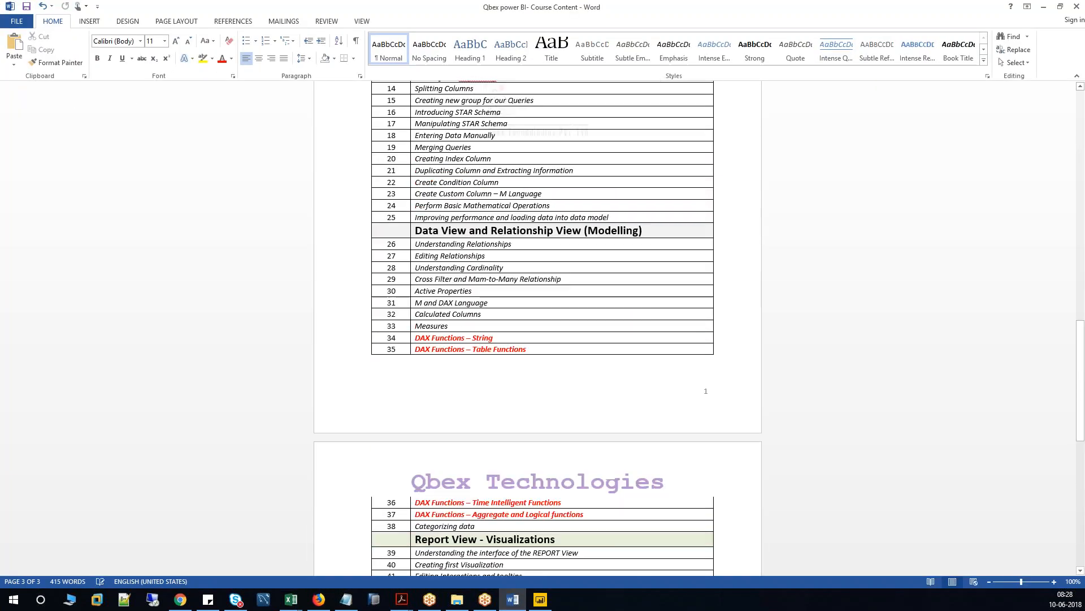
Select the '25 - 30 Days.' course duration on Word's cover page, then return to the Class Script notes.
{"action": "scroll", "coordinate": [509, 265], "scroll_direction": "up", "scroll_amount": 4}
{"action": "double_click", "coordinate": [452, 277]}
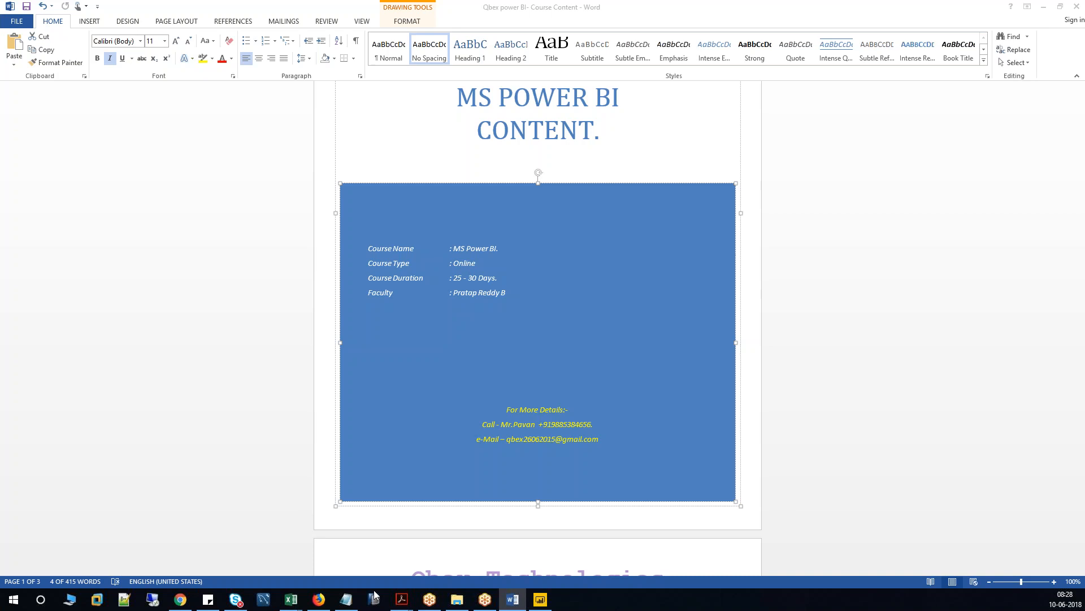
{"action": "left_click", "coordinate": [346, 599]}
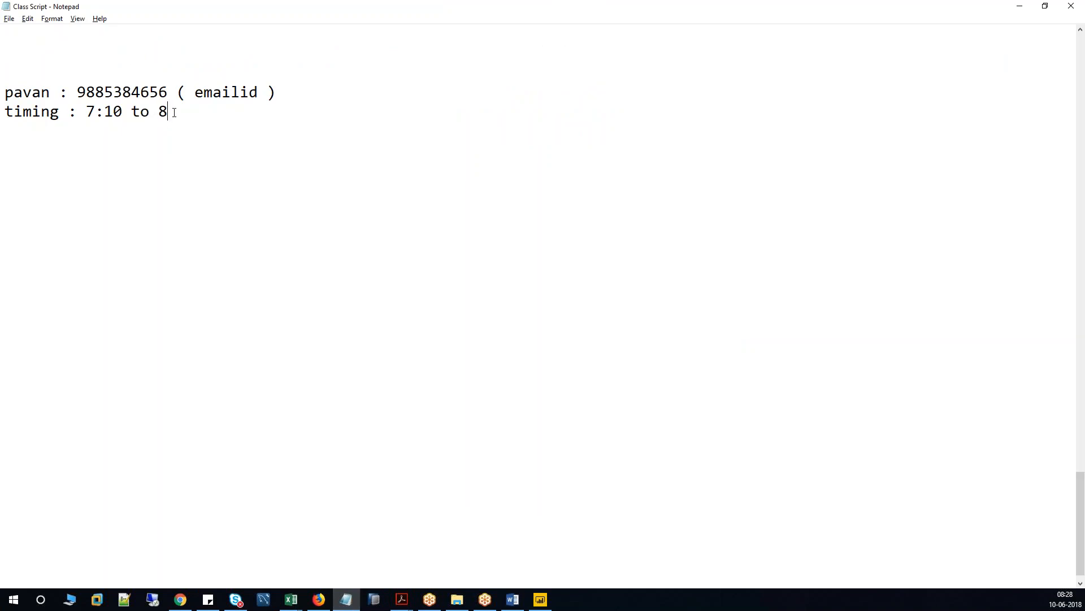
Complete the timing line as '7:10 to 8 AM IST' and add '15000' on the line below.
{"action": "type", "text": "AM"}
{"action": "type", "text": "IST"}
{"action": "key", "text": "Return"}
{"action": "type", "text": "15000"}
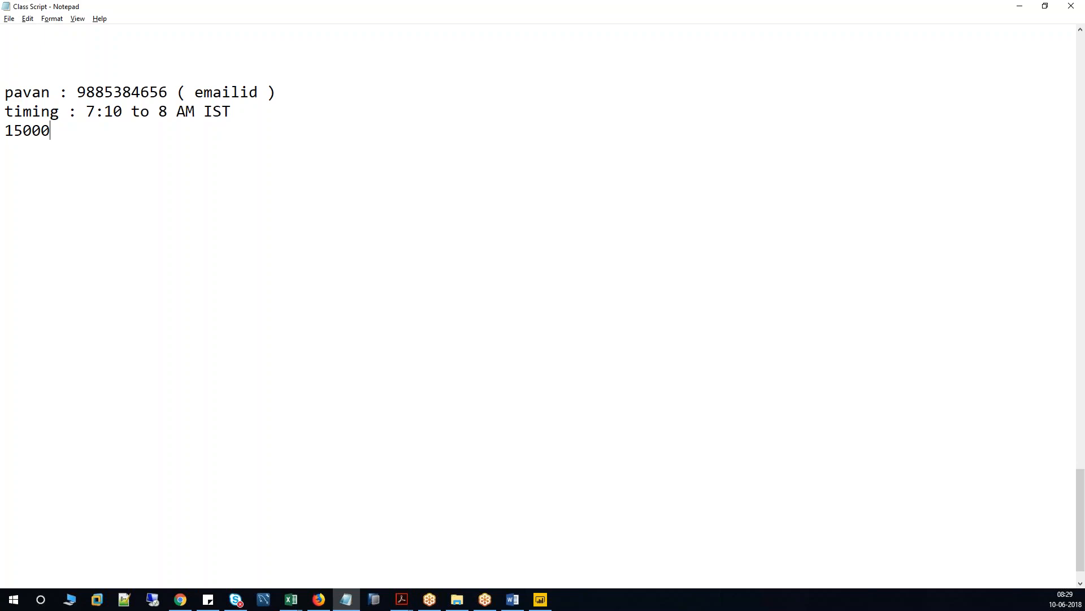
{"action": "left_click", "coordinate": [540, 600]}
In the browser's Power BI service, list My Workspace's datasets, Initial Project and Population_version_01.
{"action": "left_click", "coordinate": [180, 599]}
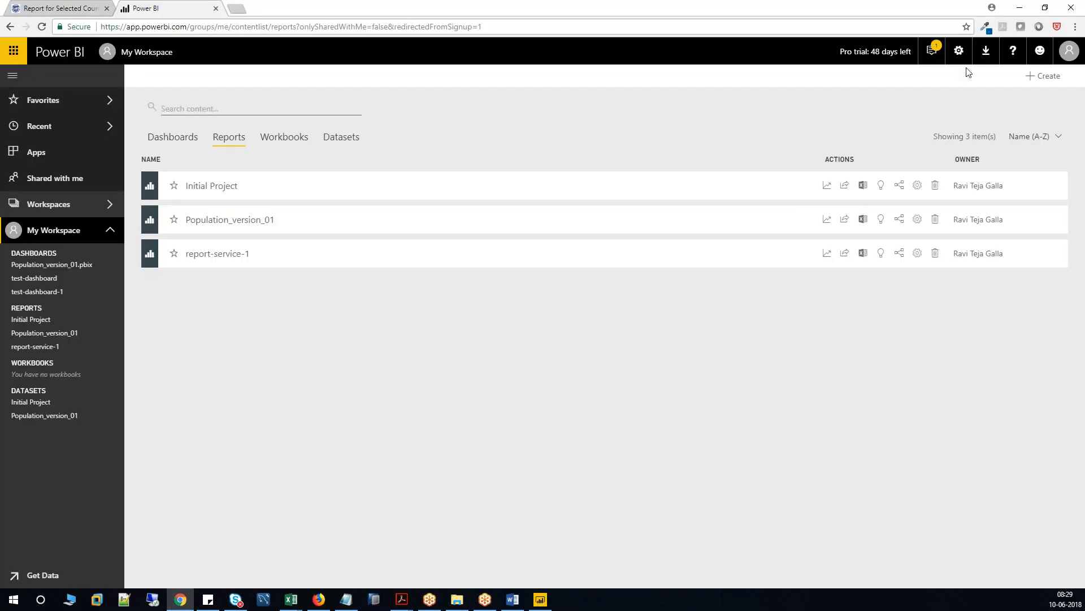
{"action": "left_click", "coordinate": [985, 51]}
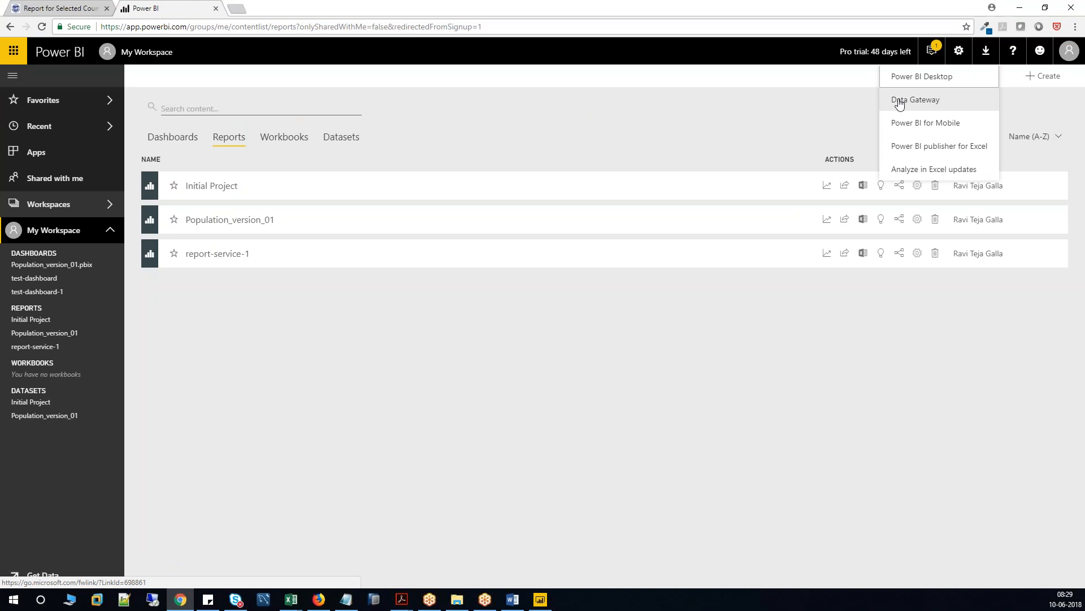
{"action": "left_click", "coordinate": [892, 314]}
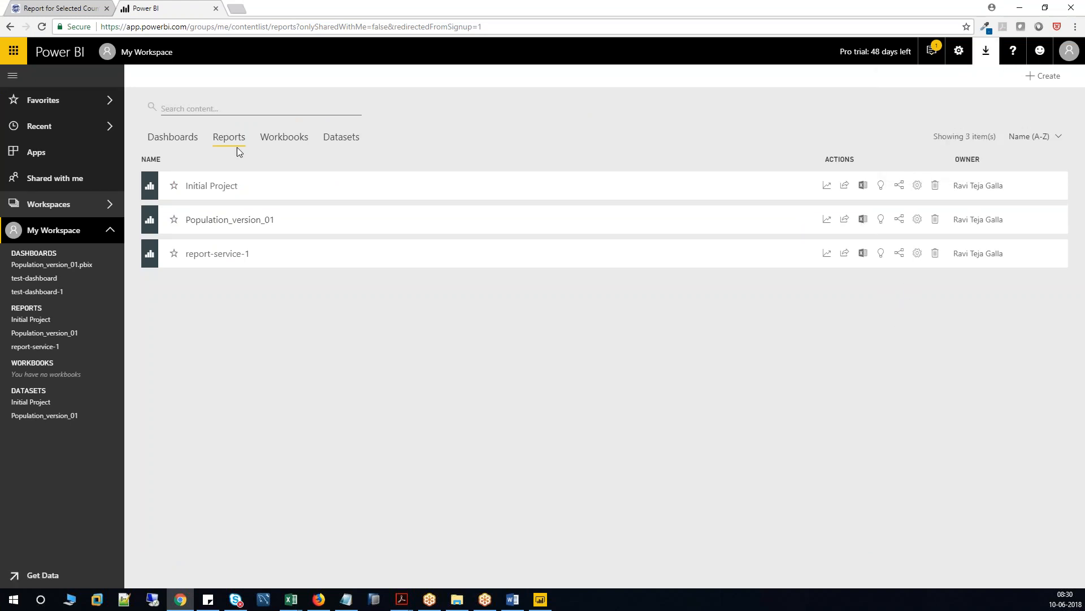
{"action": "left_click", "coordinate": [335, 140]}
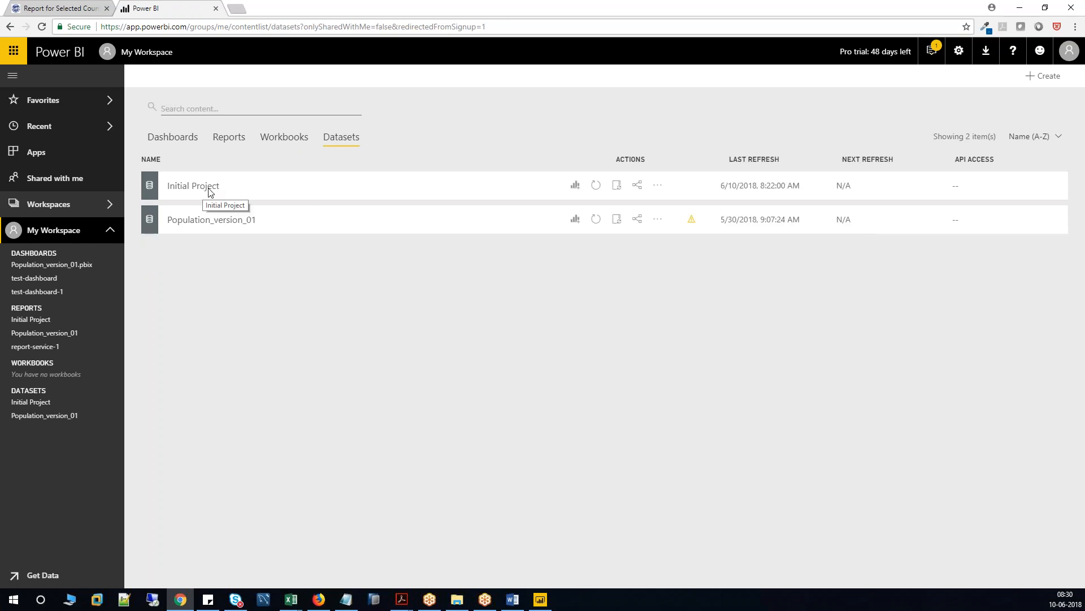
After the failed Initial Project refresh, set its Web data source credentials to Anonymous and sign in.
{"action": "left_click", "coordinate": [595, 187]}
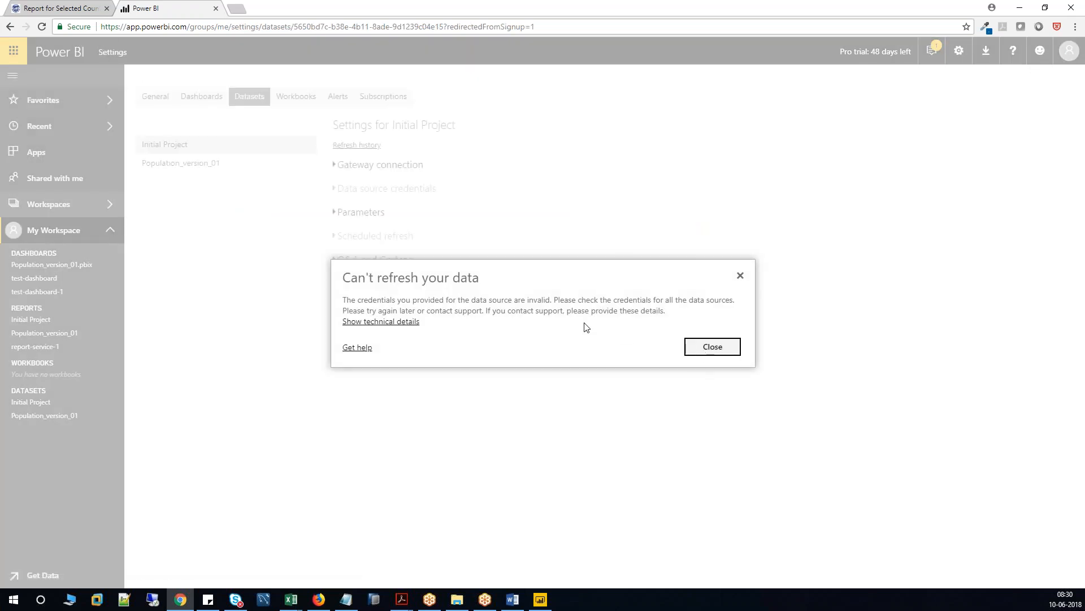
{"action": "left_click", "coordinate": [712, 347]}
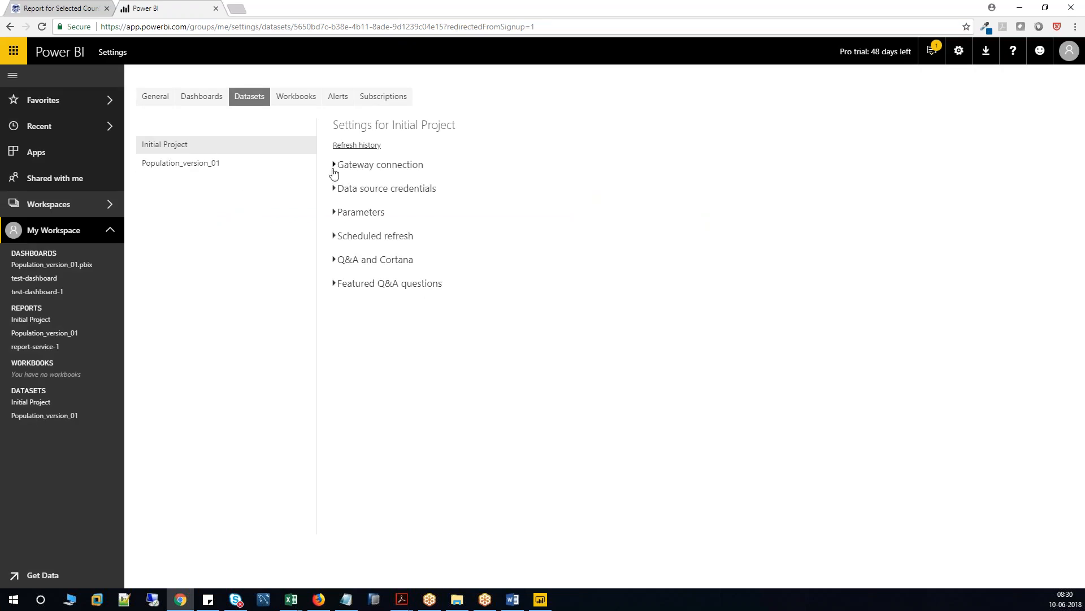
{"action": "left_click", "coordinate": [335, 191]}
{"action": "left_click", "coordinate": [334, 191]}
{"action": "left_click", "coordinate": [335, 215]}
{"action": "left_click", "coordinate": [334, 191]}
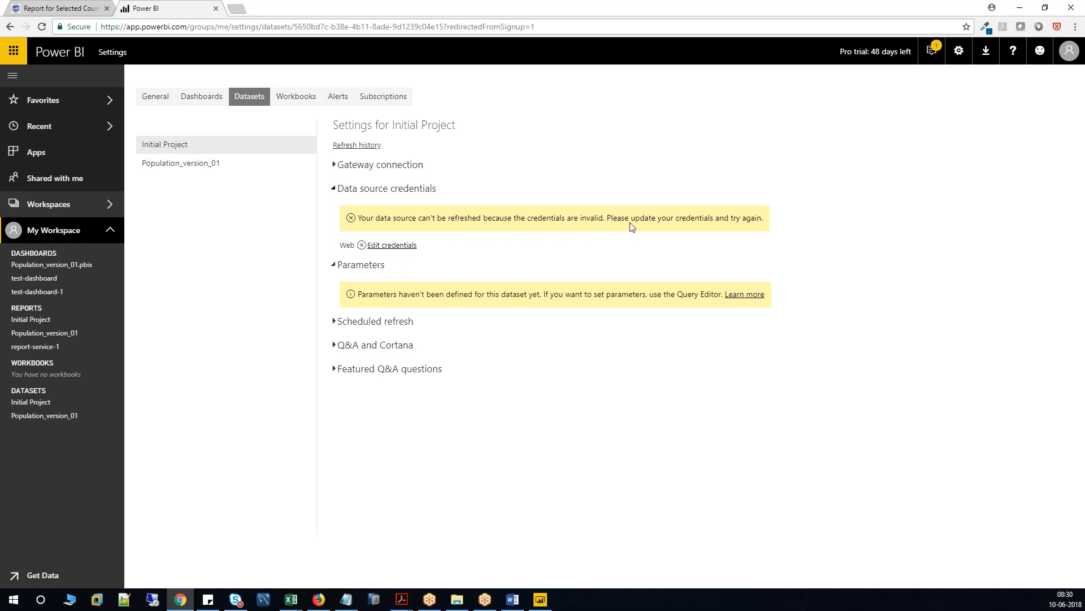
{"action": "left_click", "coordinate": [396, 245]}
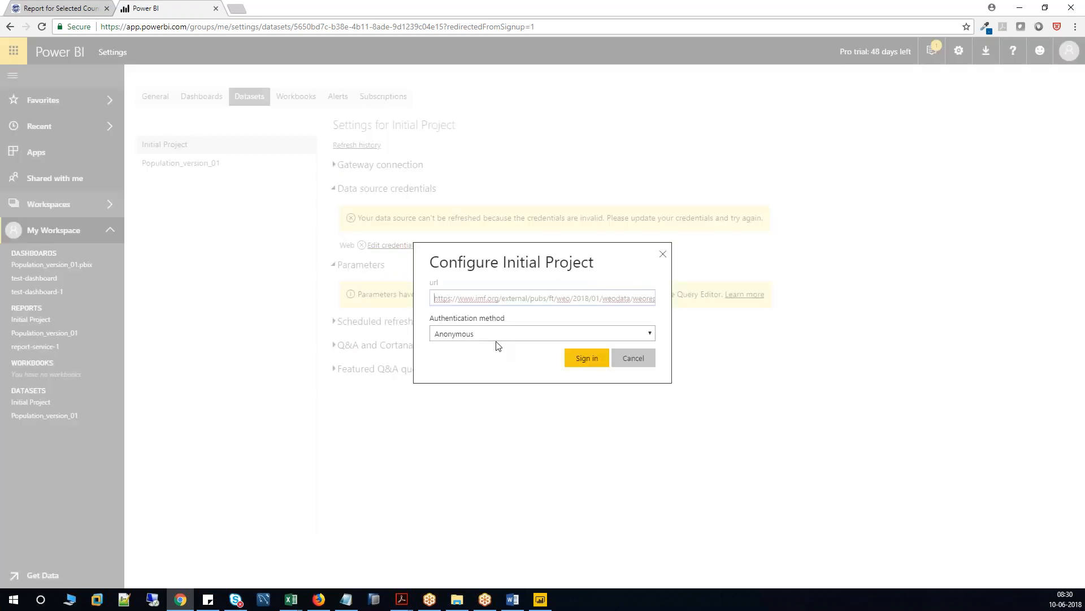
{"action": "left_click", "coordinate": [568, 353]}
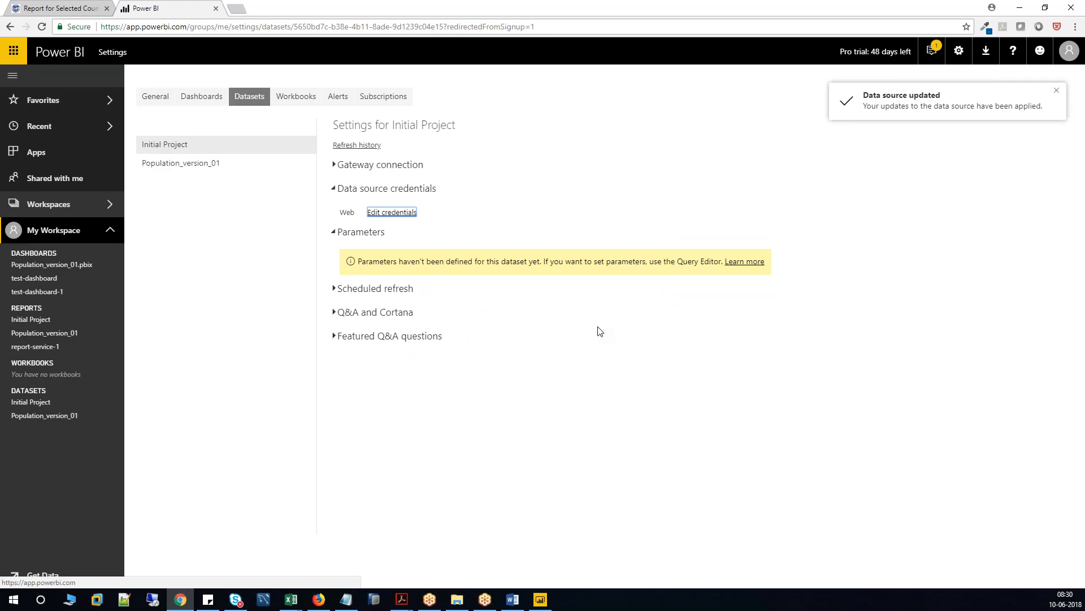
Check the query parameters help, then bring up Initial Project's Scheduled refresh settings.
{"action": "left_click", "coordinate": [744, 262]}
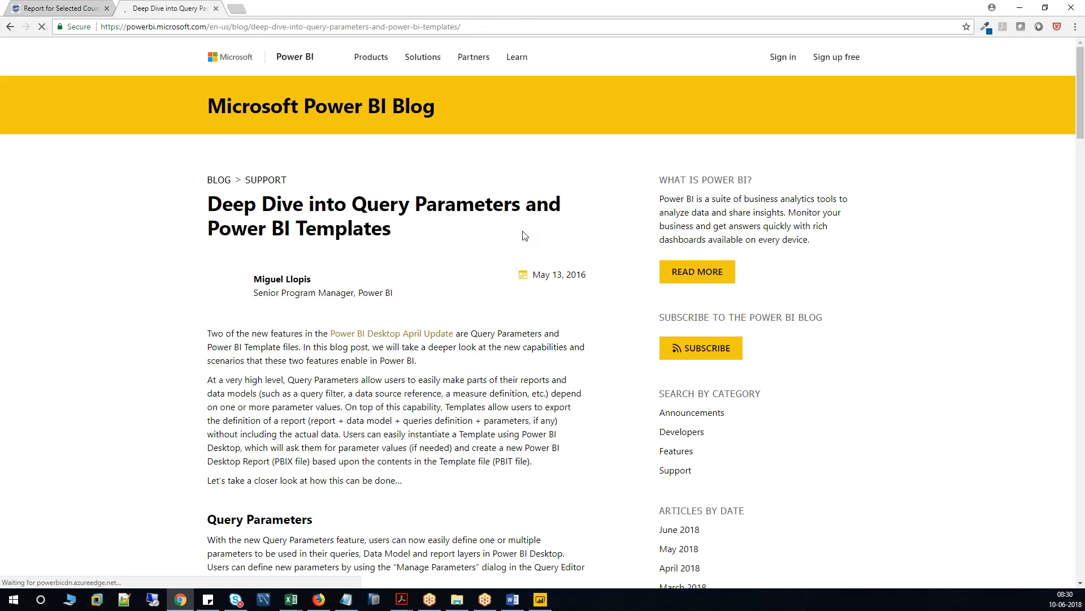
{"action": "left_click", "coordinate": [9, 28]}
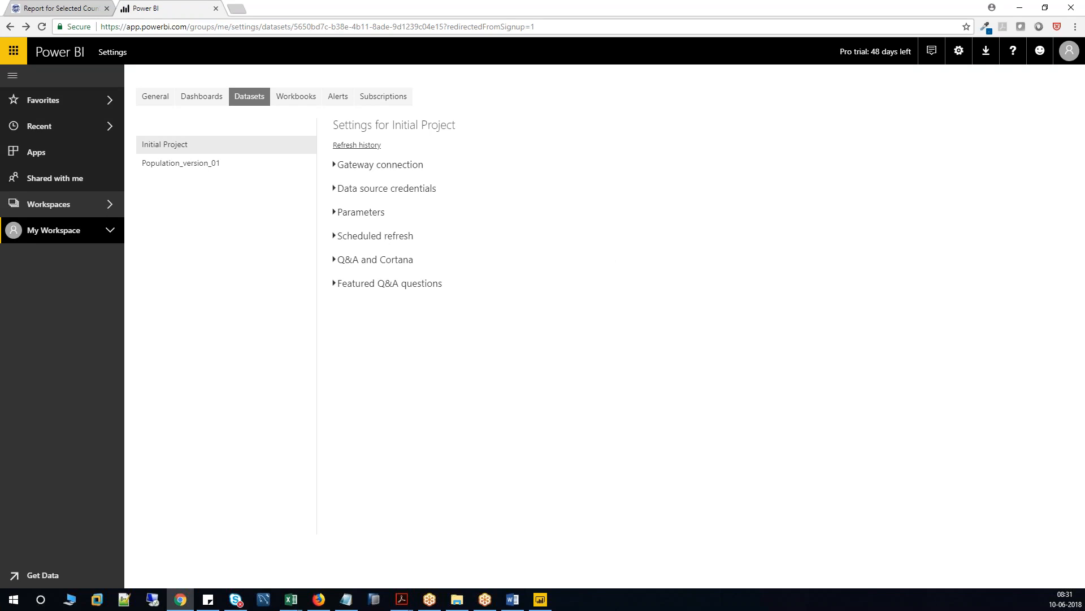
{"action": "left_click", "coordinate": [334, 190]}
{"action": "left_click", "coordinate": [334, 188]}
{"action": "left_click", "coordinate": [336, 169]}
{"action": "left_click", "coordinate": [336, 168]}
{"action": "left_click", "coordinate": [334, 237]}
Turn on keeping data up to date, with the Chennai, Kolkata, Mumbai, New Delhi time zone.
{"action": "left_click", "coordinate": [358, 276]}
{"action": "left_click", "coordinate": [382, 346]}
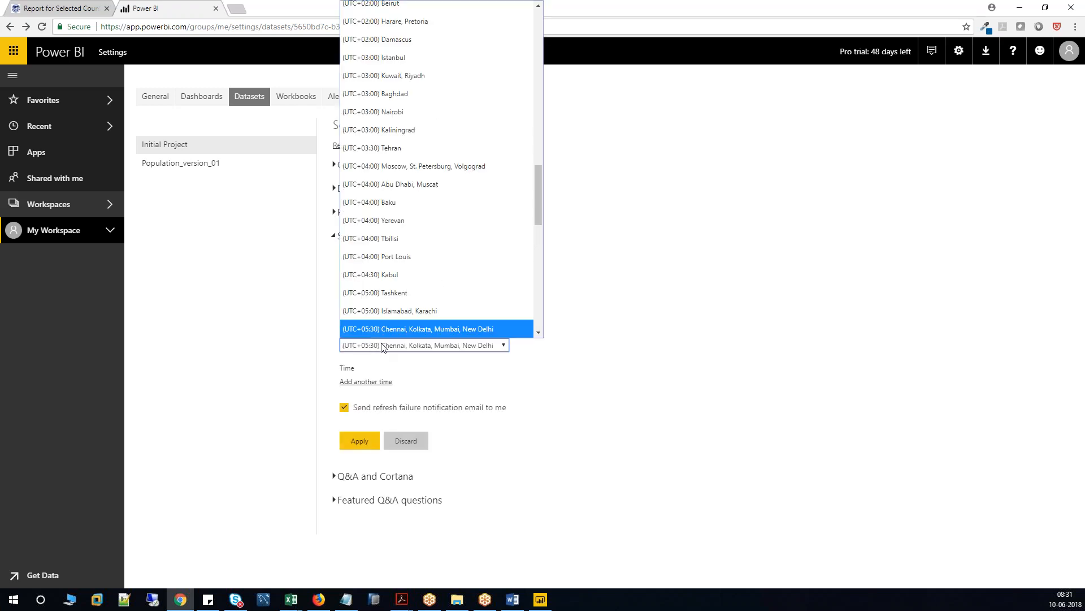
{"action": "scroll", "coordinate": [541, 290], "scroll_direction": "down", "scroll_amount": 1}
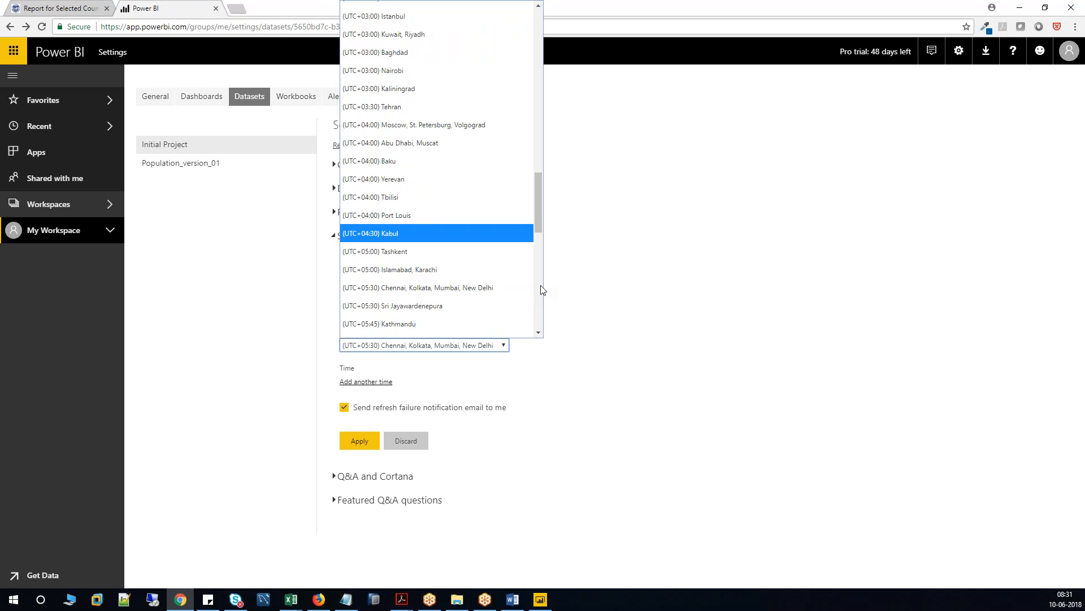
{"action": "scroll", "coordinate": [541, 290], "scroll_direction": "down", "scroll_amount": 5}
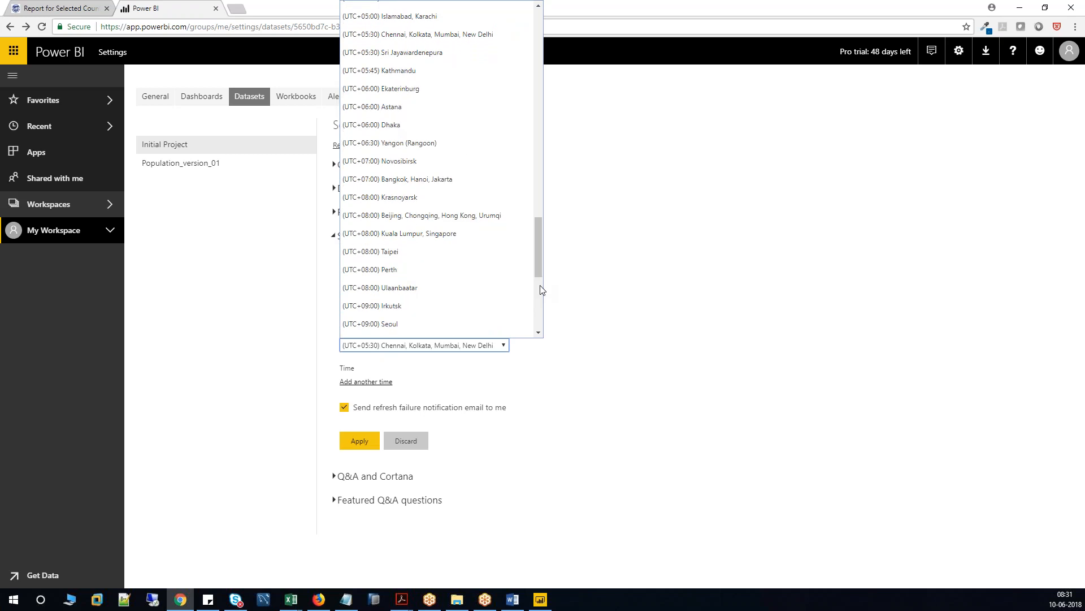
{"action": "left_click", "coordinate": [455, 34]}
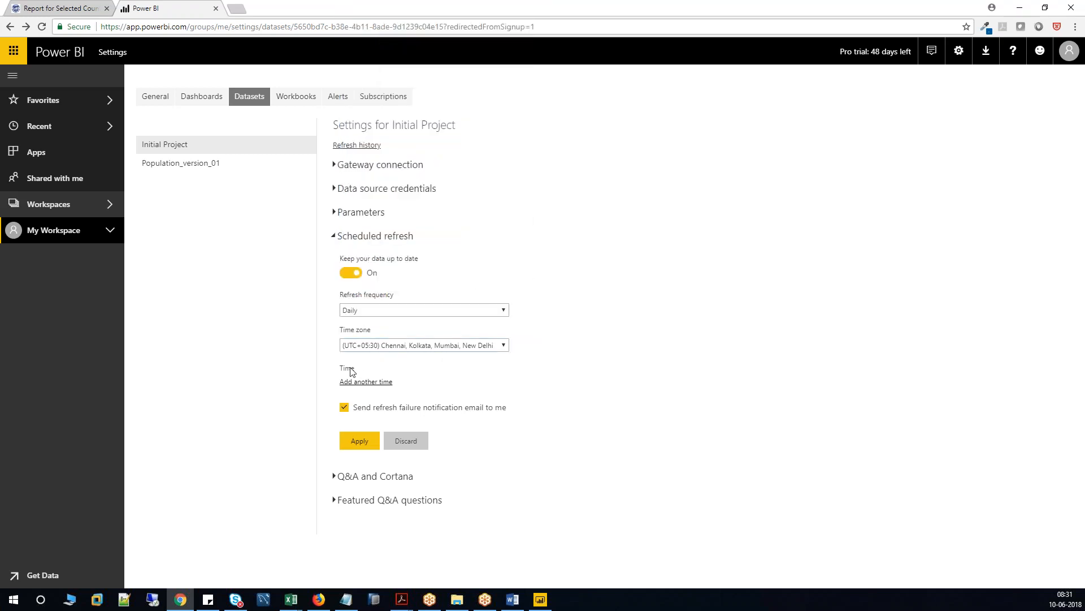
Add a daily refresh time of 9:00 AM and apply the schedule.
{"action": "left_click", "coordinate": [362, 382]}
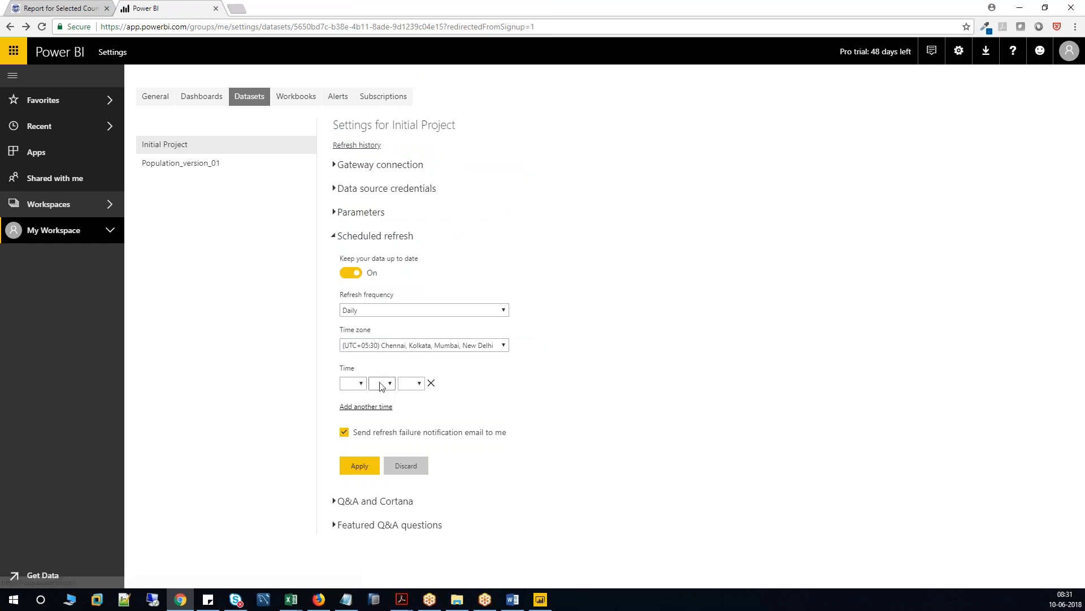
{"action": "left_click", "coordinate": [362, 383]}
{"action": "left_click", "coordinate": [346, 315]}
{"action": "left_click", "coordinate": [382, 384]}
{"action": "left_click", "coordinate": [378, 413]}
{"action": "left_click", "coordinate": [419, 383]}
{"action": "left_click", "coordinate": [408, 417]}
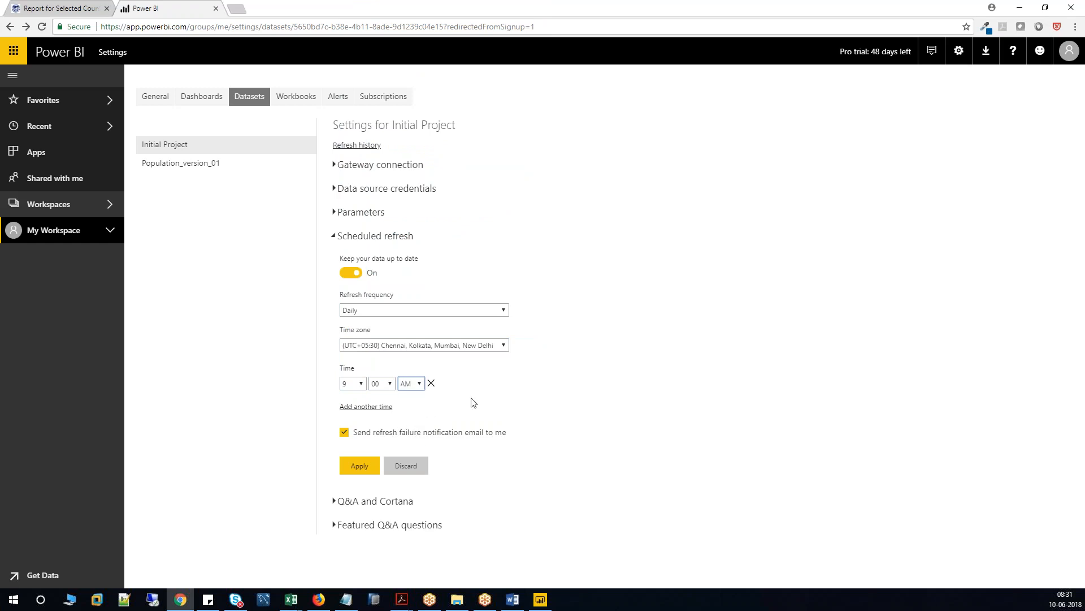
{"action": "left_click", "coordinate": [362, 467]}
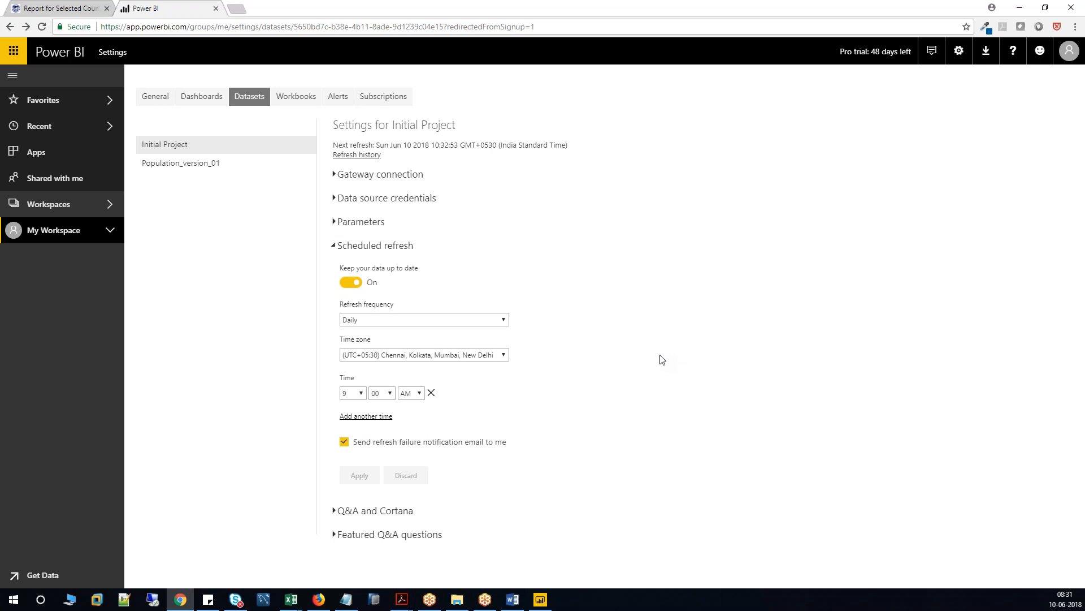
List My Workspace's datasets and highlight Initial Project's next refresh at 9:00 AM.
{"action": "left_click", "coordinate": [72, 233]}
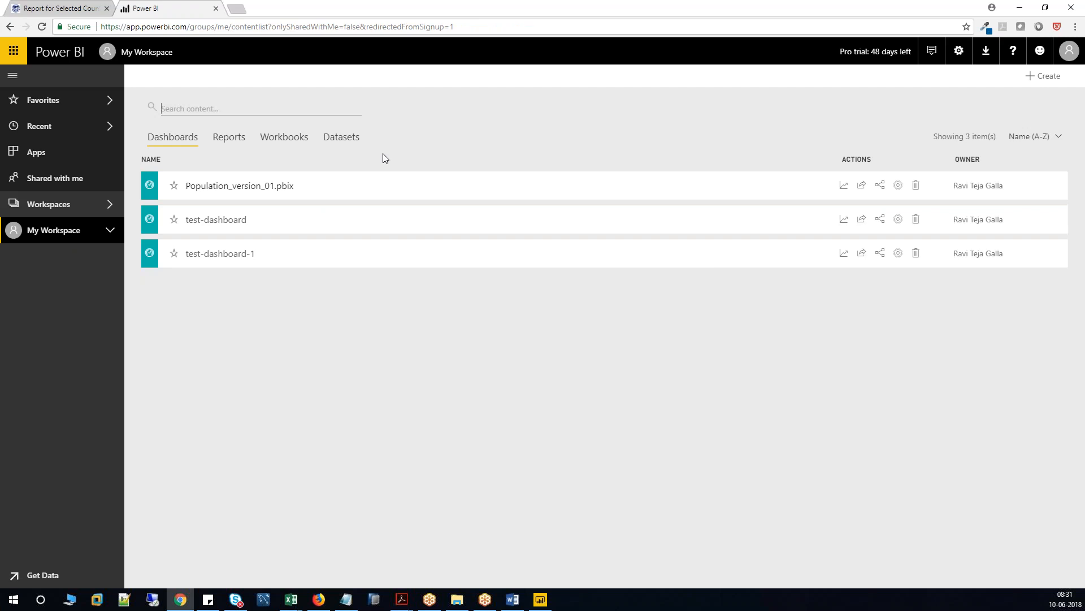
{"action": "left_click", "coordinate": [354, 141]}
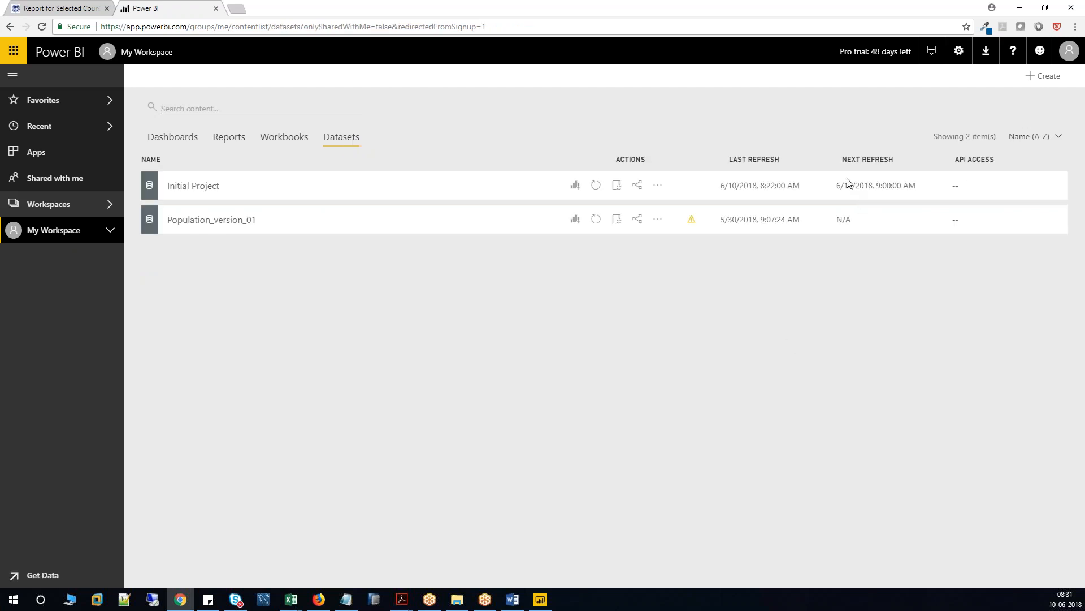
{"action": "left_click_drag", "start_coordinate": [837, 185], "coordinate": [916, 186]}
Refresh Initial Project now and confirm its last refresh updated to 8:32:11 AM.
{"action": "left_click", "coordinate": [596, 186]}
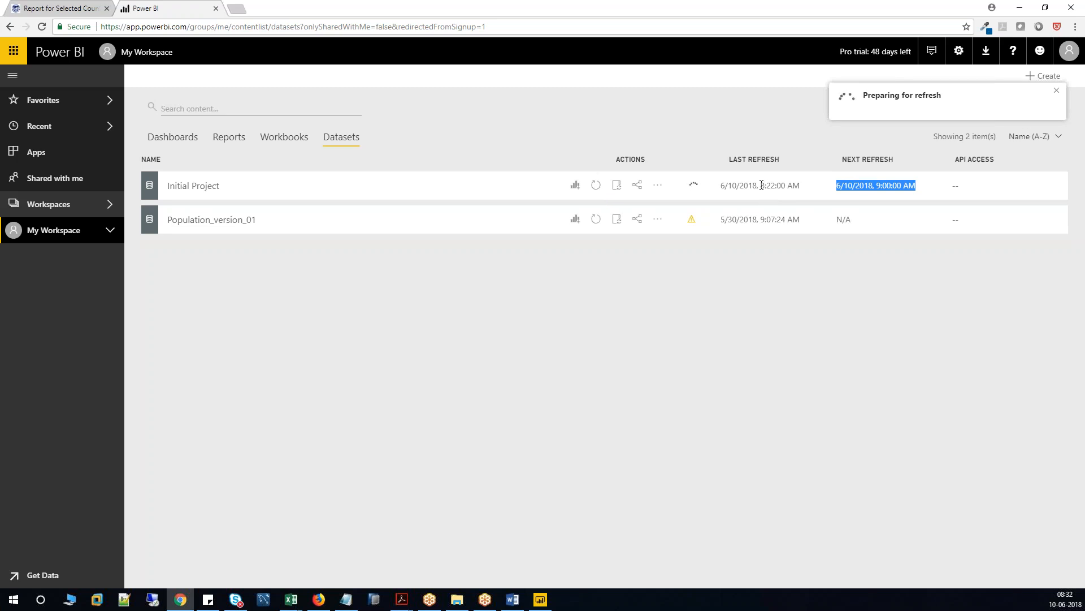
{"action": "left_click_drag", "start_coordinate": [761, 185], "coordinate": [801, 186]}
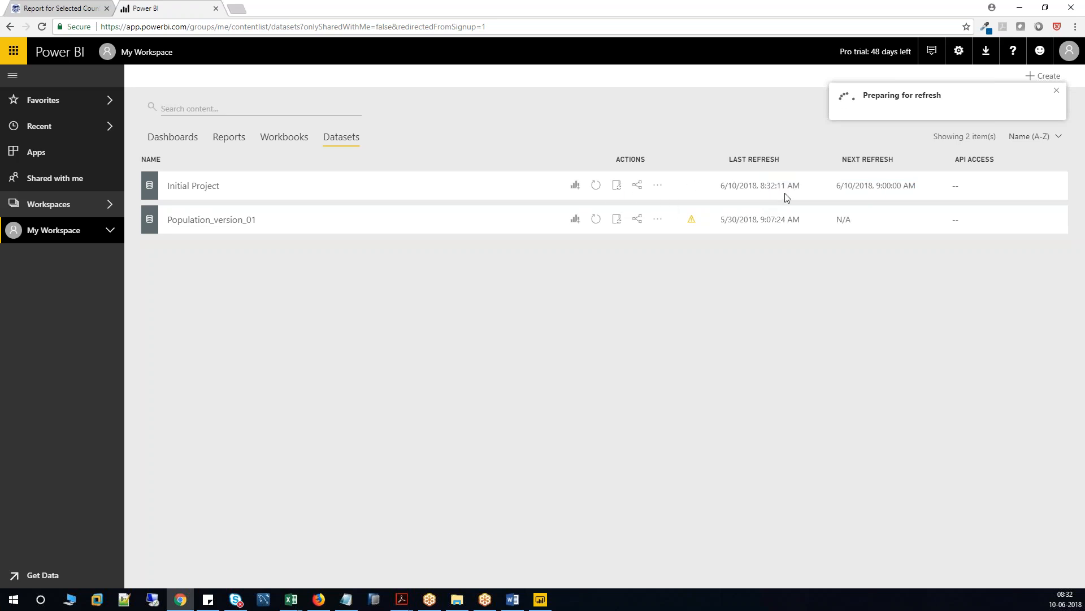
{"action": "left_click_drag", "start_coordinate": [761, 185], "coordinate": [786, 185]}
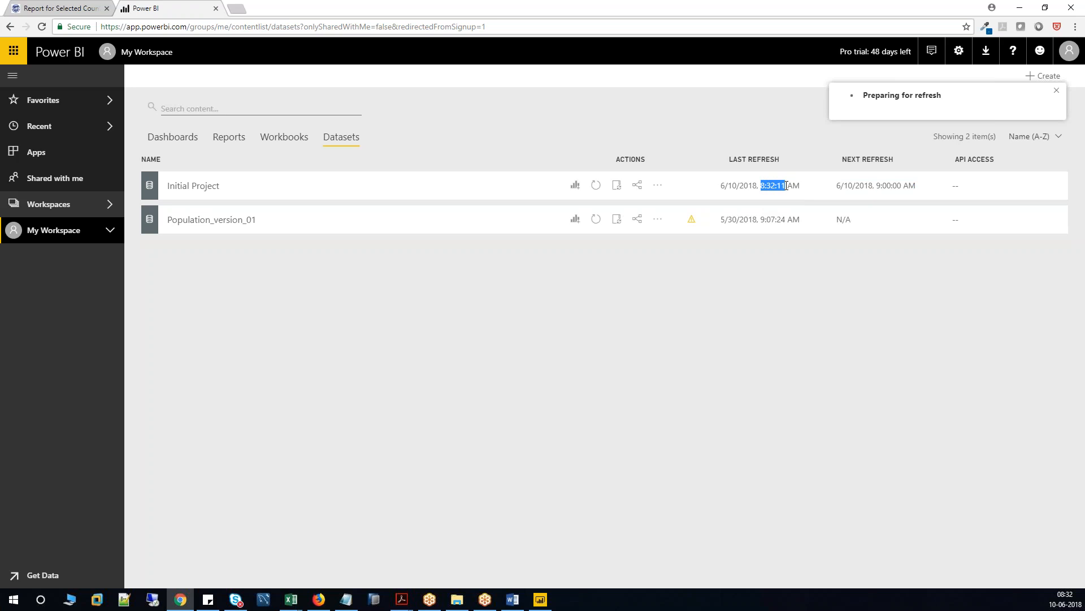
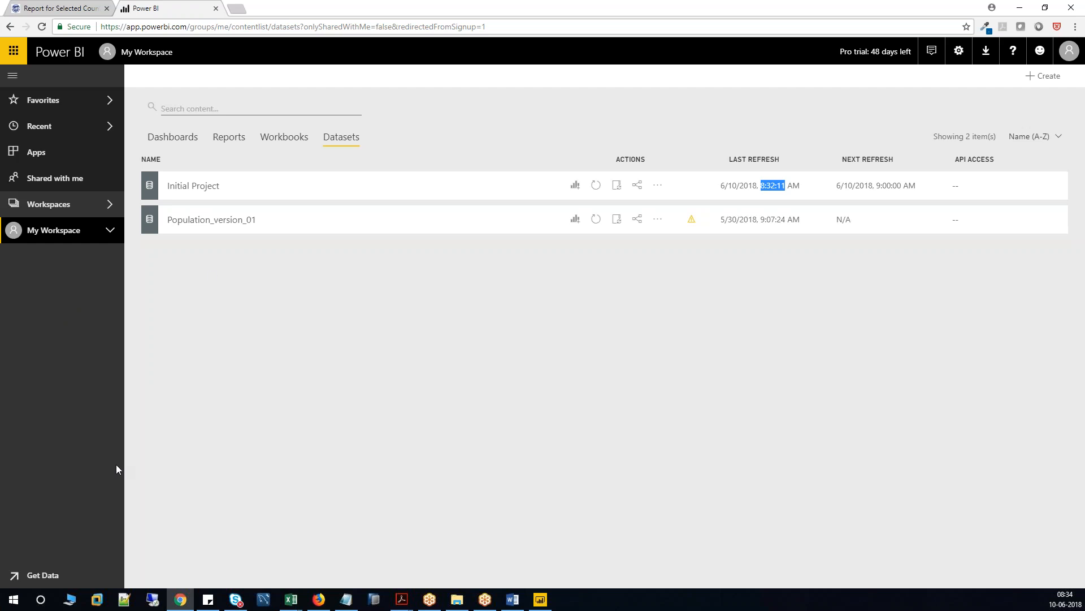
Go to the Qbex academy site in a new Chrome tab, sign in, and maximise the window.
{"action": "left_click", "coordinate": [240, 10]}
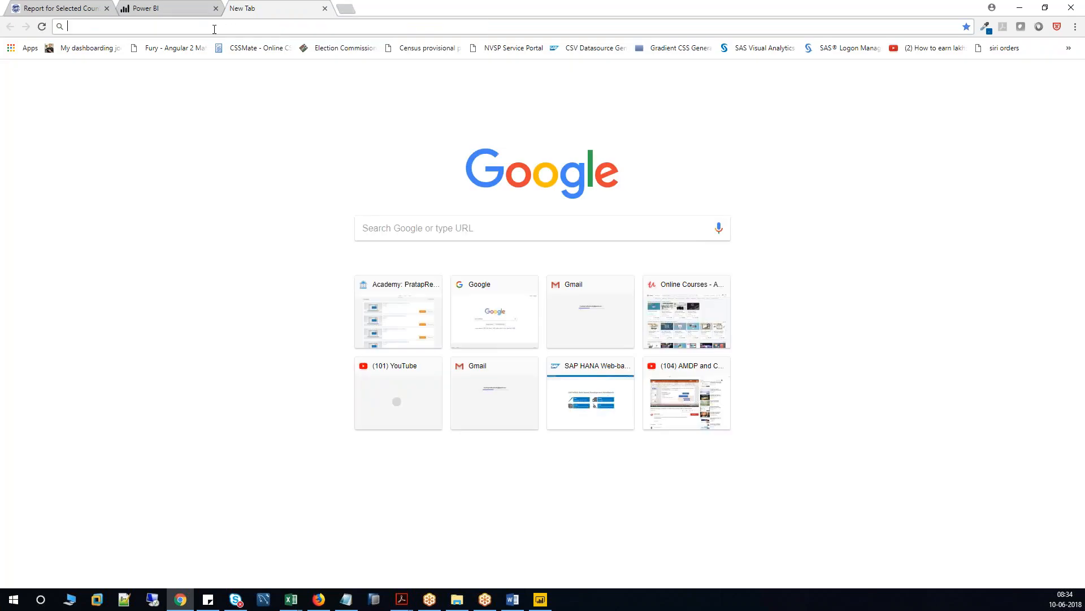
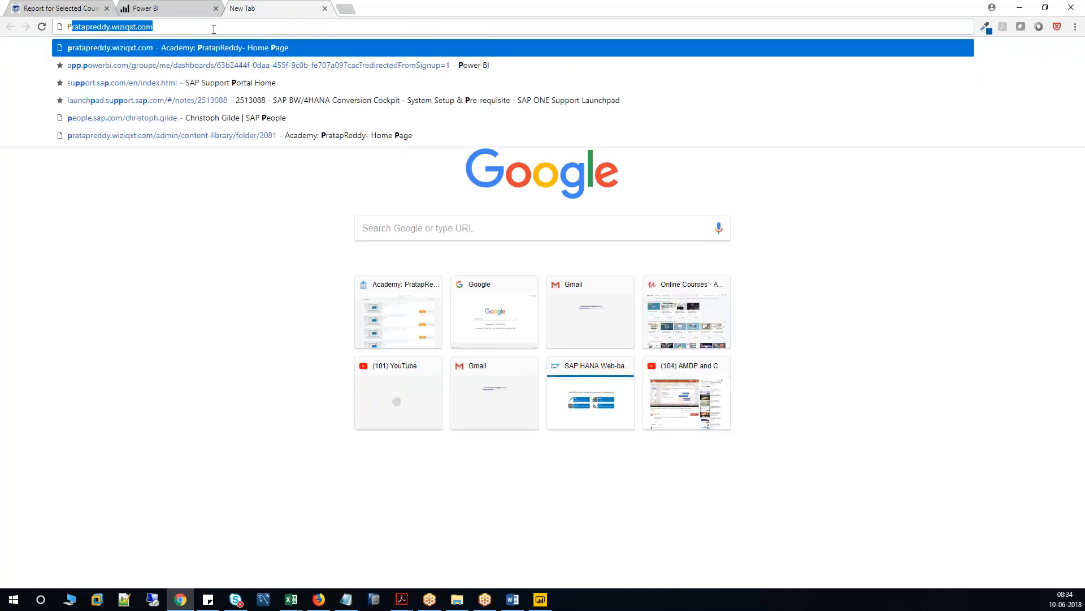
{"action": "key", "text": "Return"}
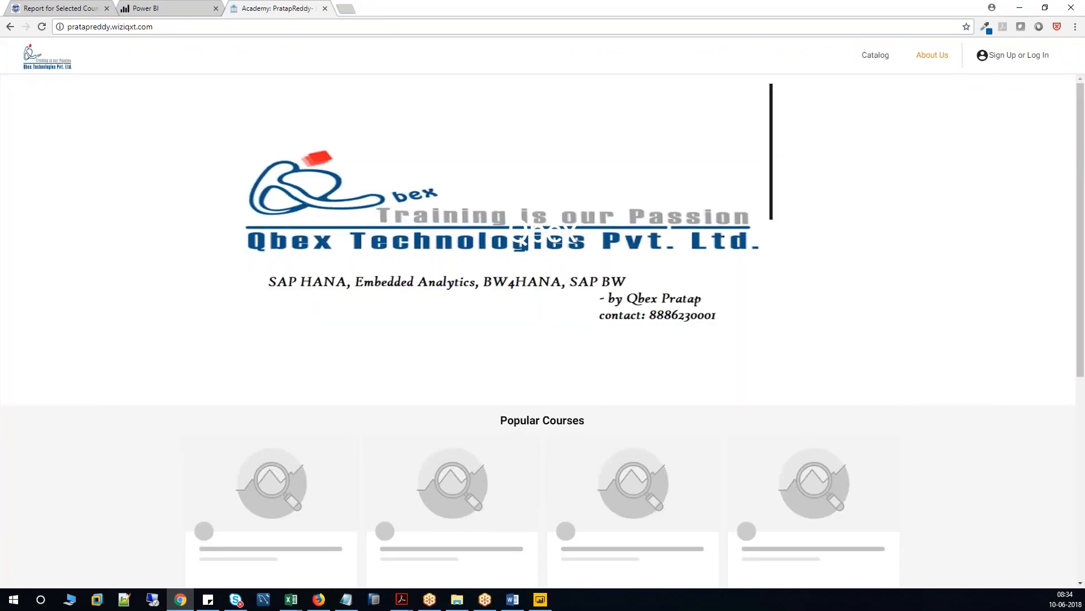
{"action": "left_click", "coordinate": [1018, 55]}
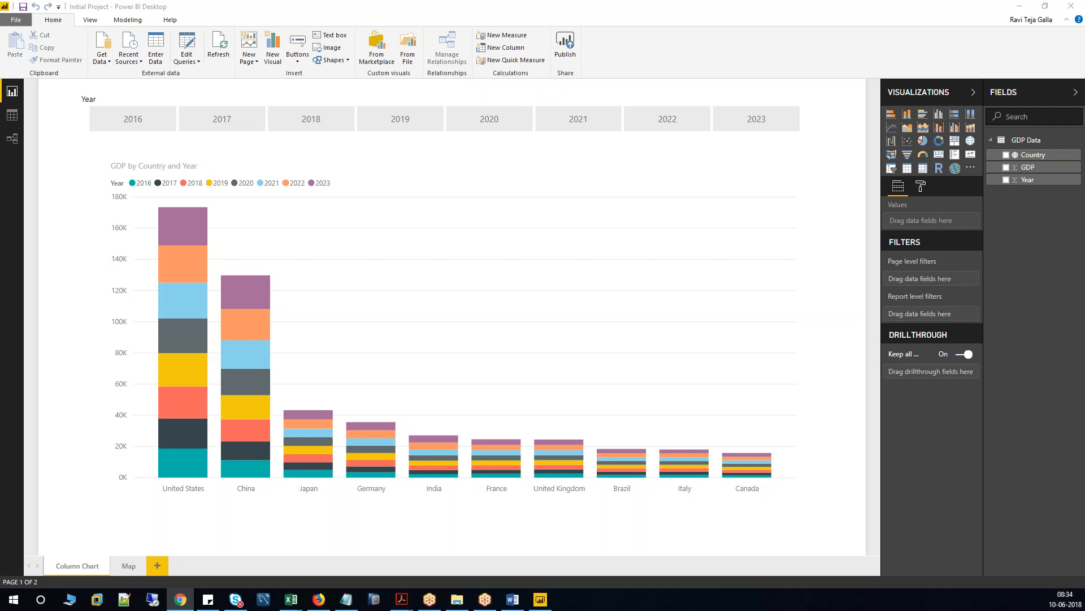
{"action": "left_click_drag", "start_coordinate": [0, 6], "coordinate": [389, 40]}
{"action": "left_click", "coordinate": [512, 38]}
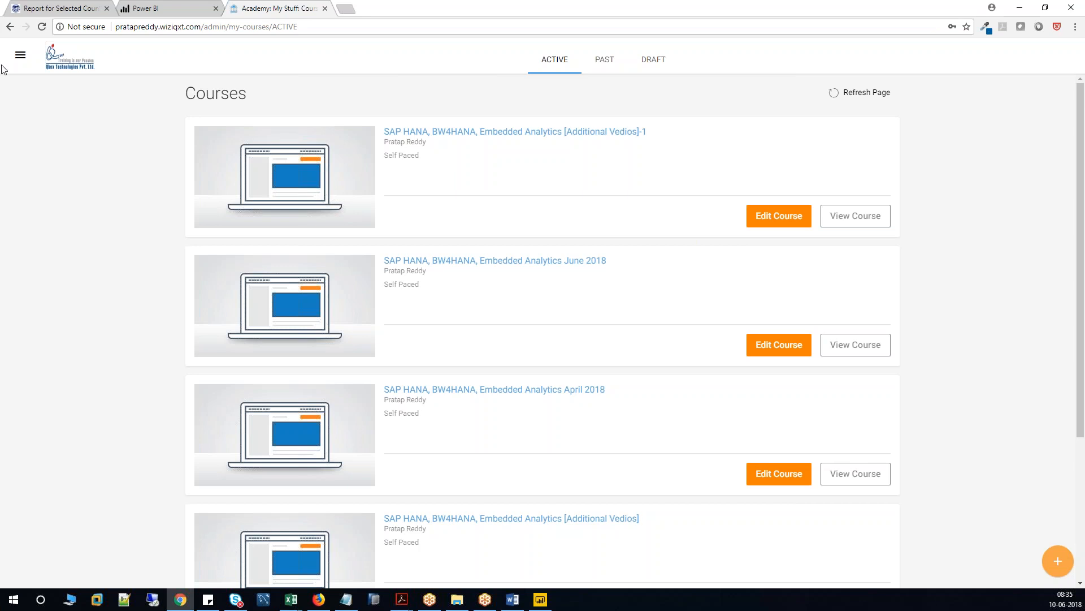
Switch the academy to the Learner role, then close the academy tab to return to Power BI.
{"action": "left_click", "coordinate": [19, 58]}
{"action": "left_click", "coordinate": [119, 571]}
{"action": "left_click", "coordinate": [82, 546]}
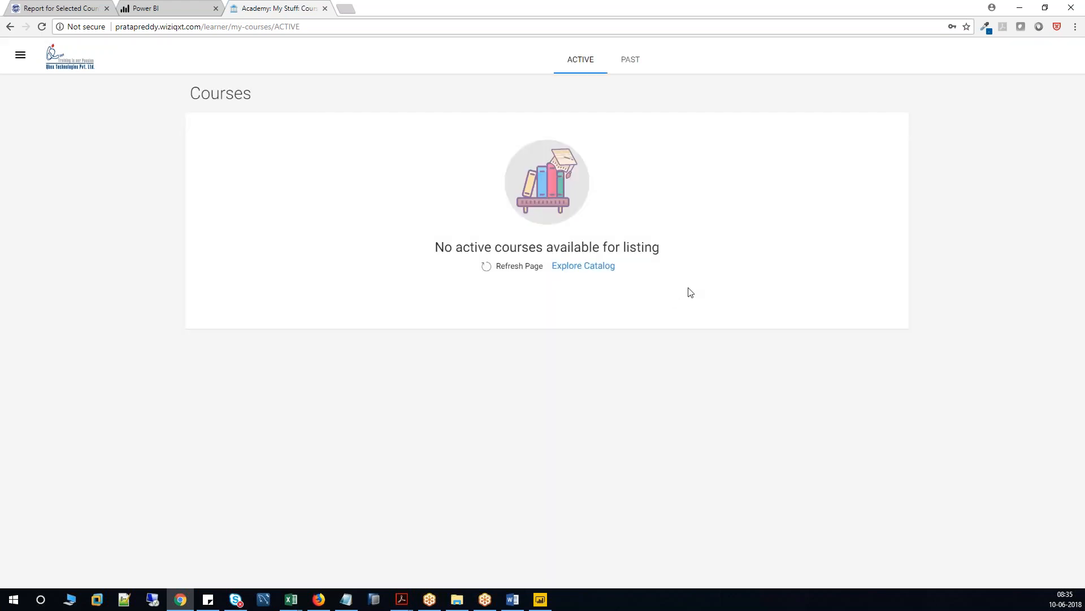
{"action": "left_click_drag", "start_coordinate": [118, 27], "coordinate": [310, 29]}
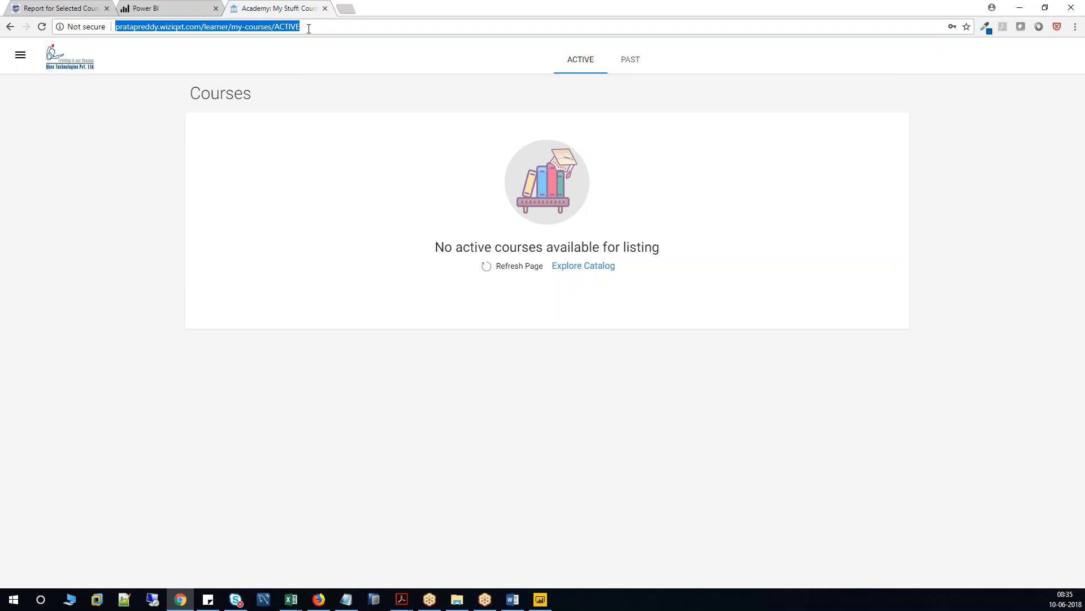
{"action": "left_click", "coordinate": [325, 9]}
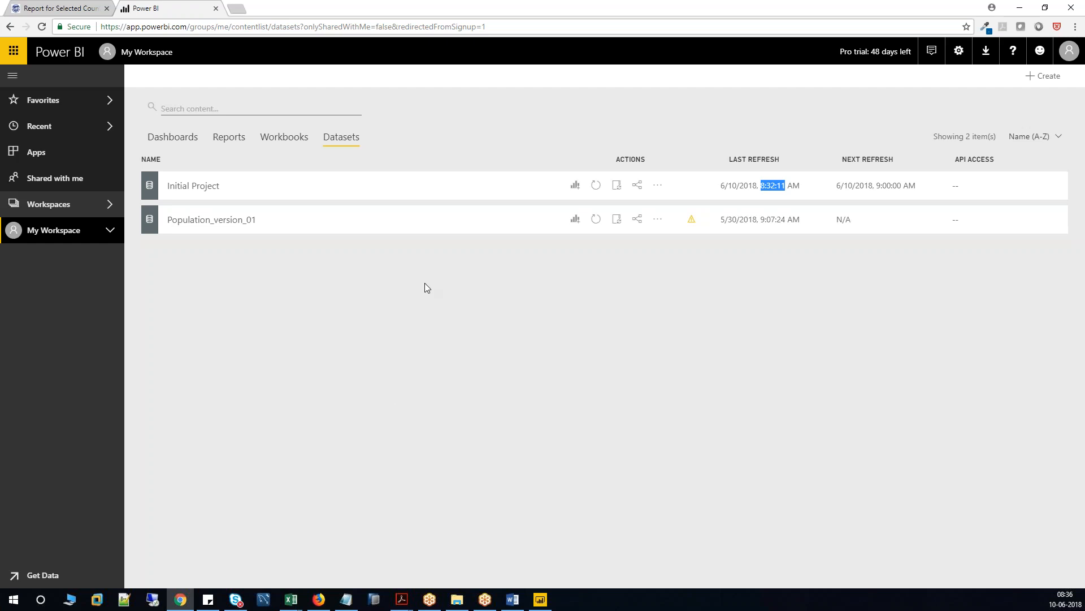
Check the settings, notifications and downloads menus, ending on settings showing 10 MB of 10 GB used.
{"action": "left_click", "coordinate": [958, 50]}
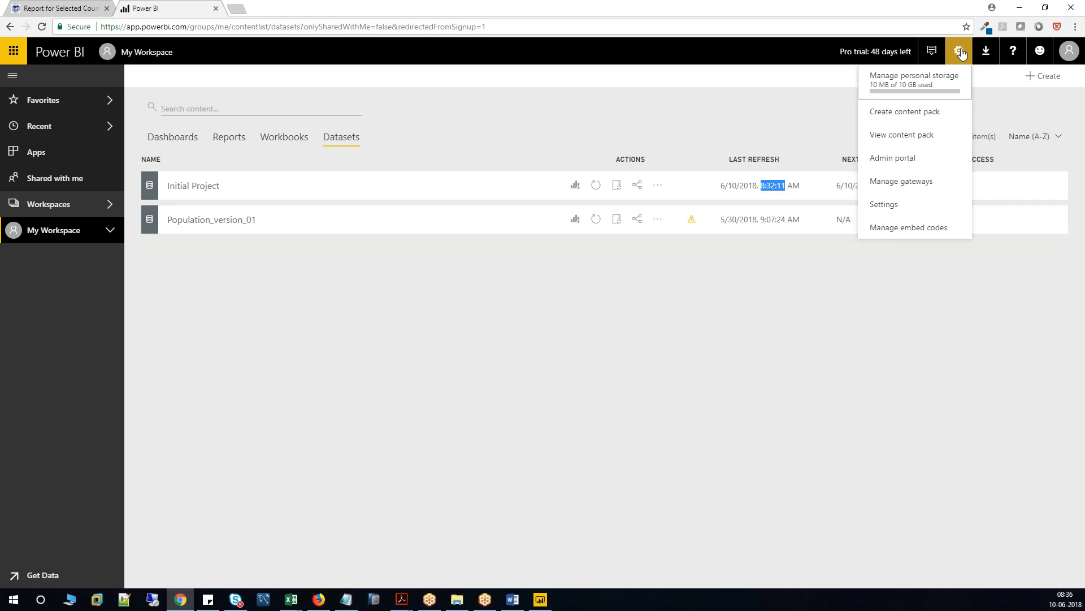
{"action": "left_click", "coordinate": [989, 80]}
{"action": "left_click", "coordinate": [931, 53]}
{"action": "left_click", "coordinate": [831, 79]}
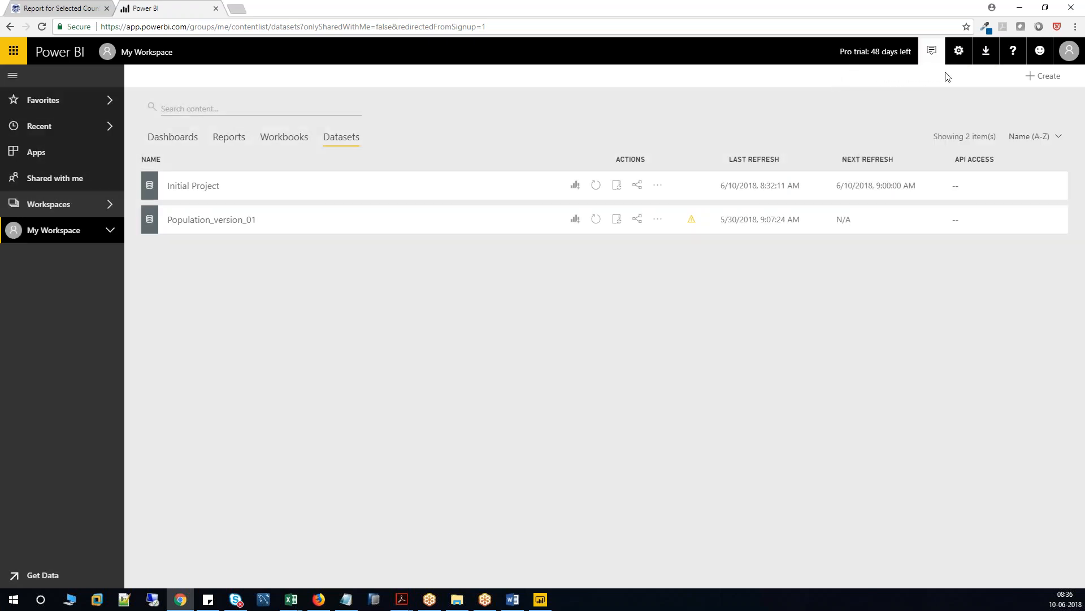
{"action": "left_click", "coordinate": [988, 54]}
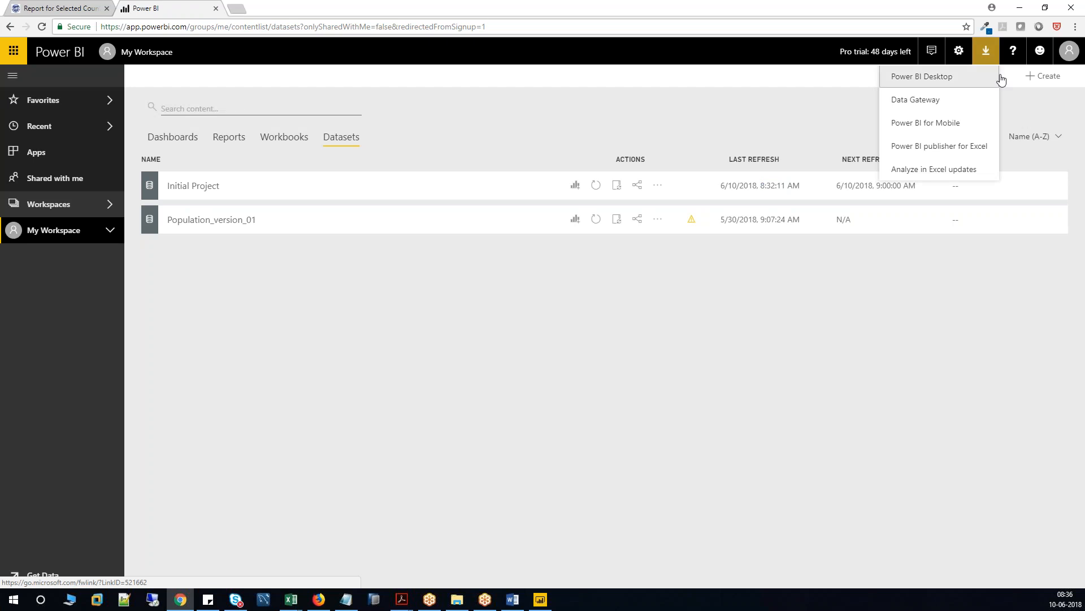
{"action": "left_click", "coordinate": [1015, 97]}
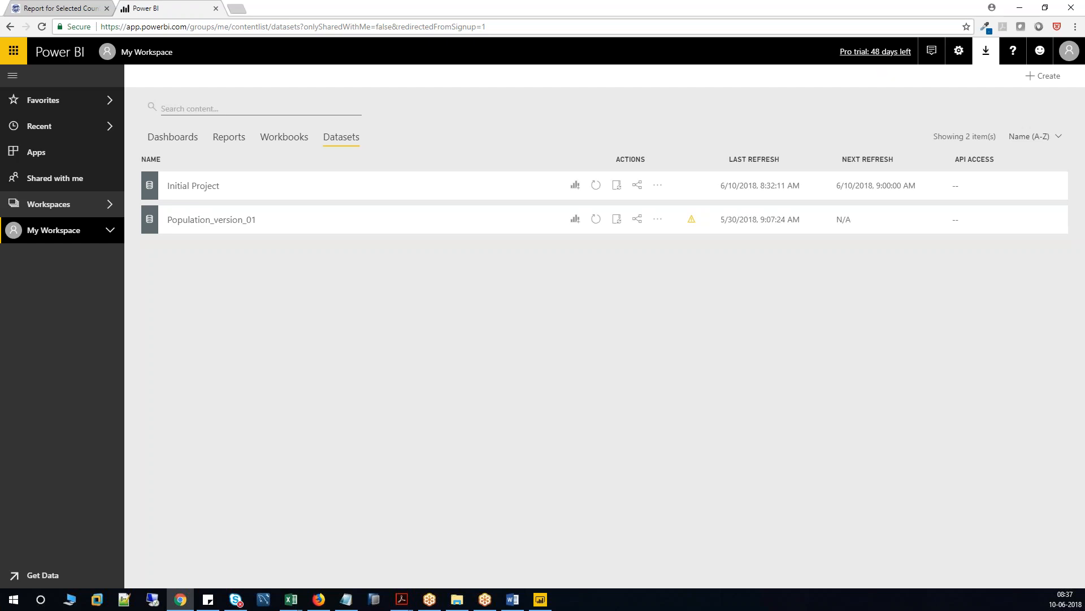
{"action": "left_click", "coordinate": [959, 55]}
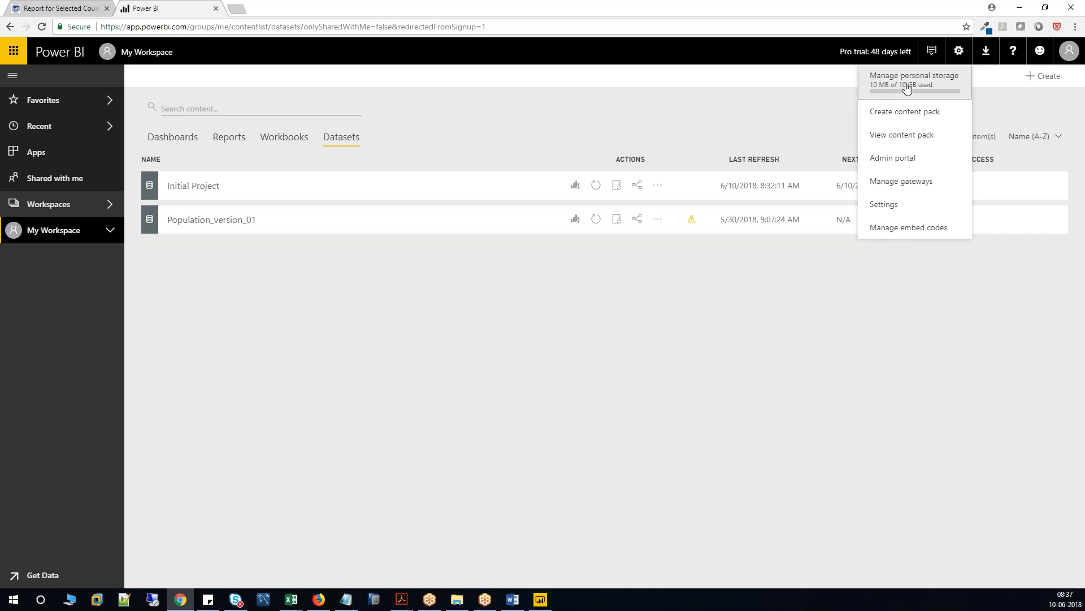
Dismiss the settings menu to reveal Initial Project and Population_version_01 in the Datasets list.
{"action": "left_click", "coordinate": [993, 97]}
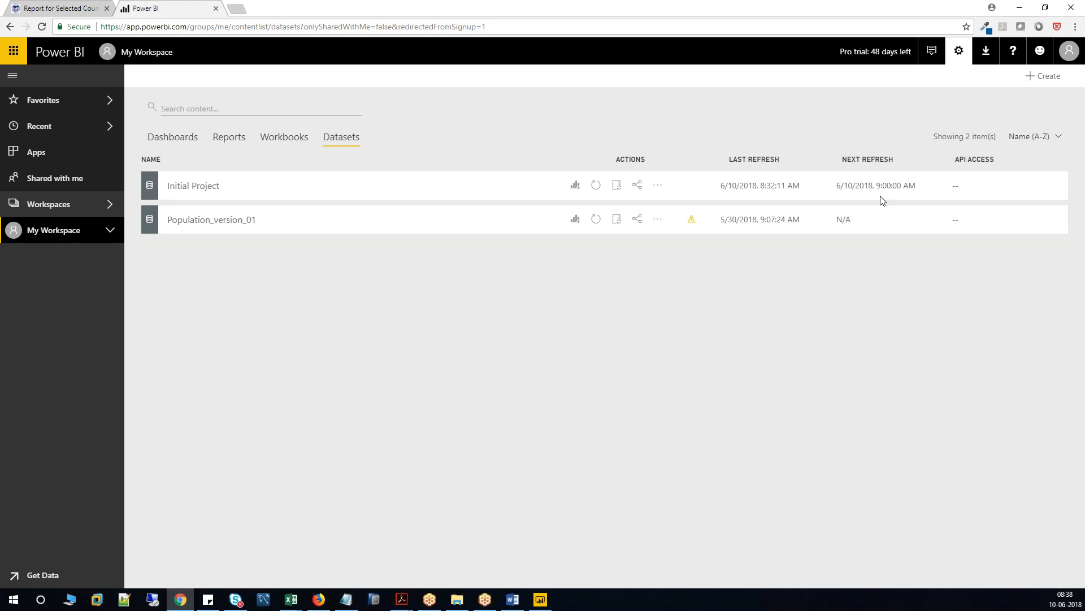
Expand My Workspace and open Manage Permissions for the Initial Project dataset.
{"action": "left_click", "coordinate": [109, 234]}
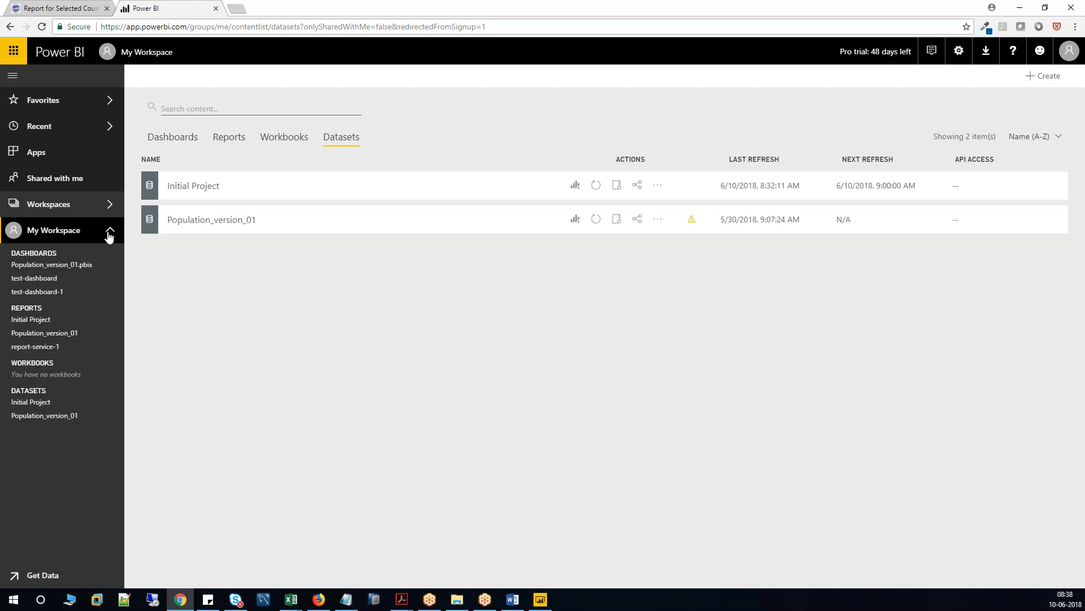
{"action": "mouse_move", "coordinate": [117, 408]}
{"action": "left_click", "coordinate": [116, 404]}
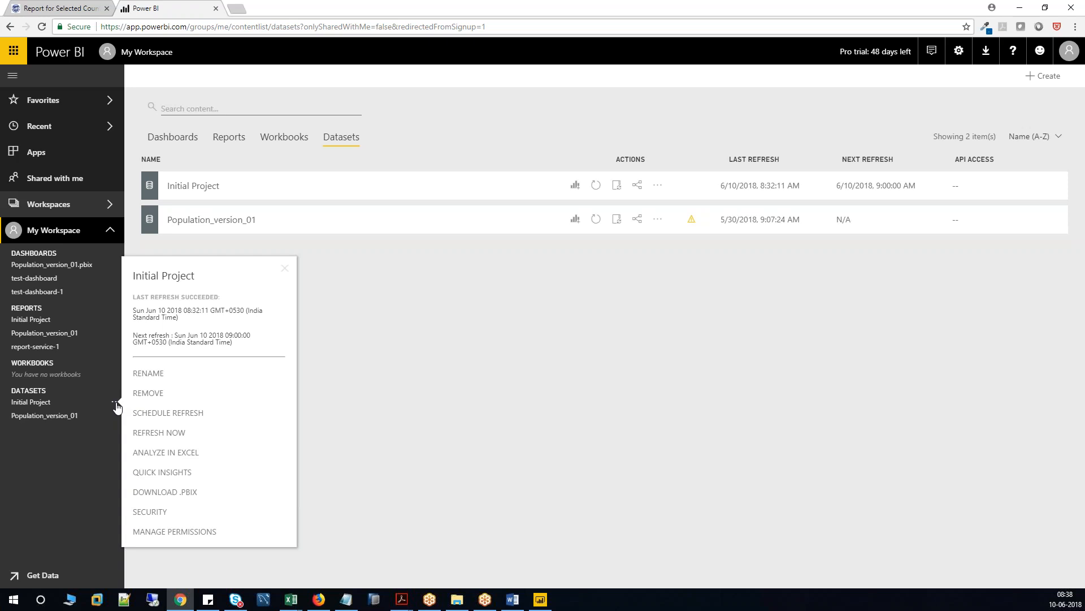
{"action": "left_click", "coordinate": [83, 473]}
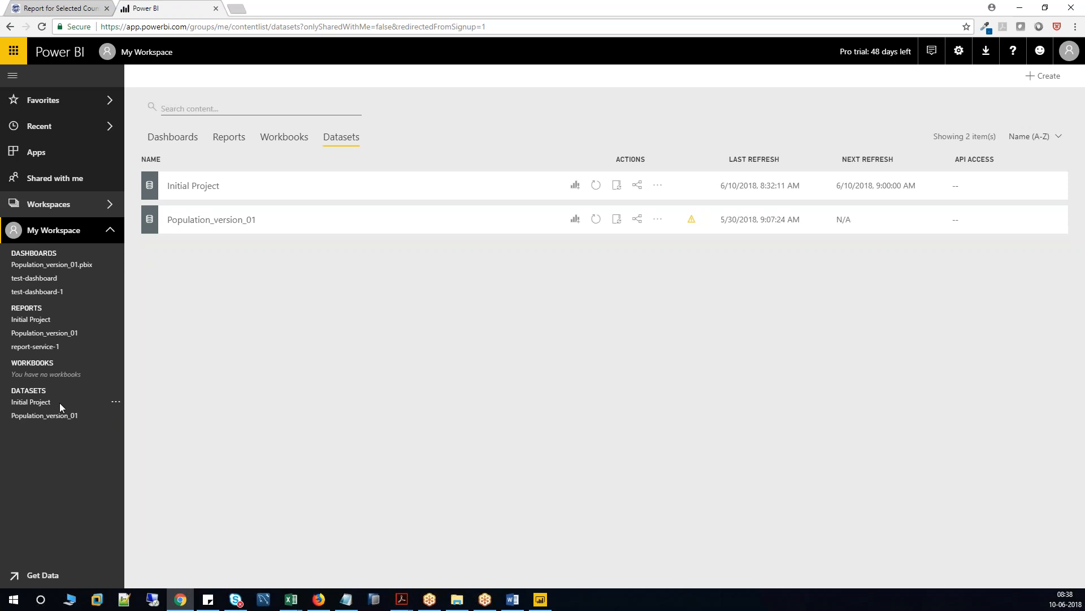
{"action": "left_click", "coordinate": [116, 402]}
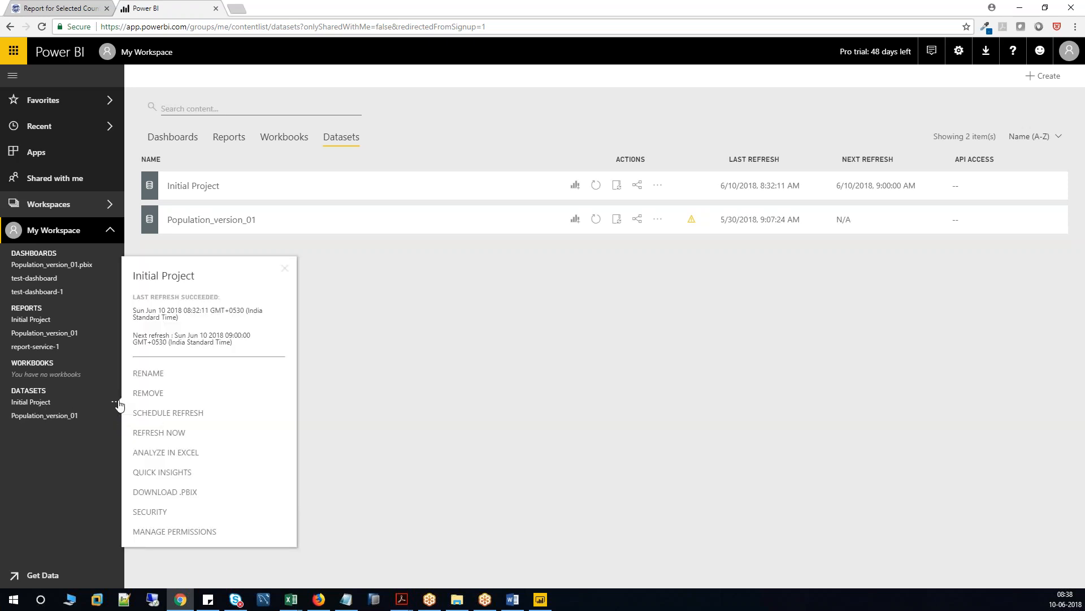
{"action": "left_click", "coordinate": [187, 536]}
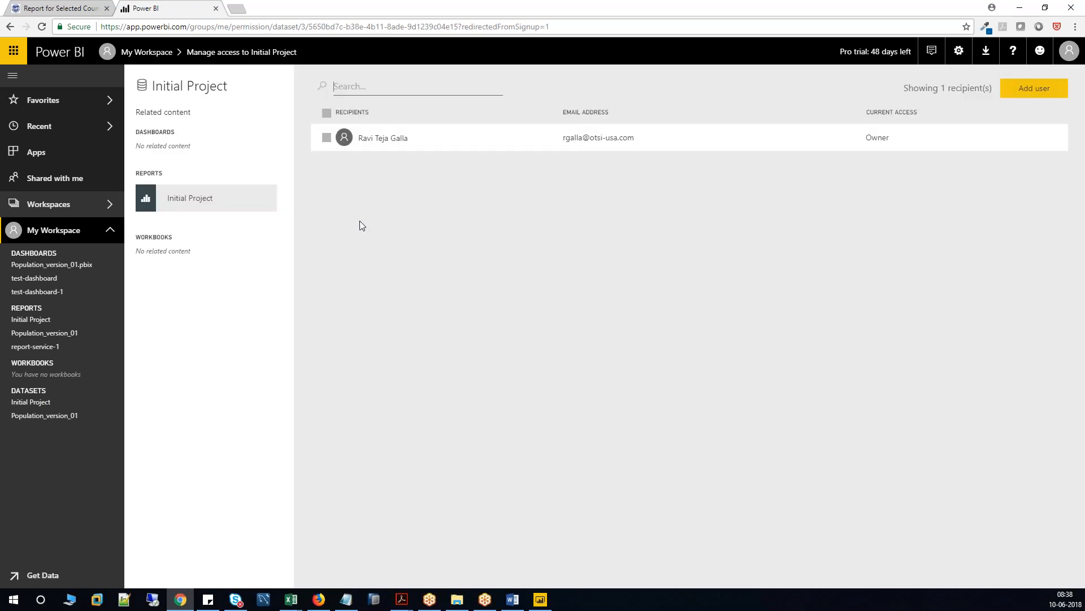
Start adding a user to Initial Project's access list, then cancel without adding anyone.
{"action": "left_click", "coordinate": [1030, 90]}
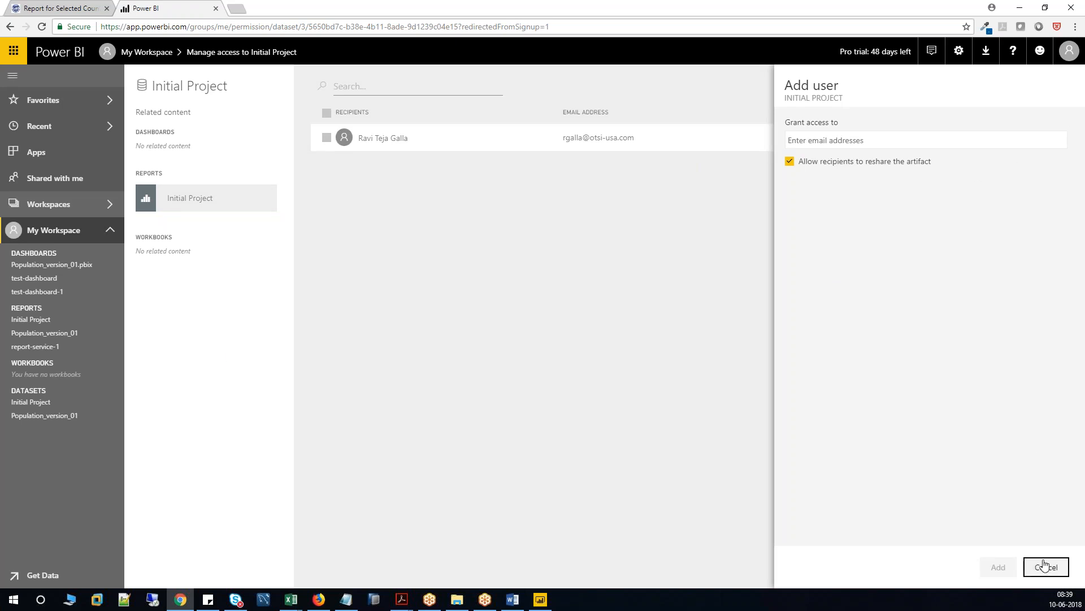
{"action": "left_click", "coordinate": [821, 138]}
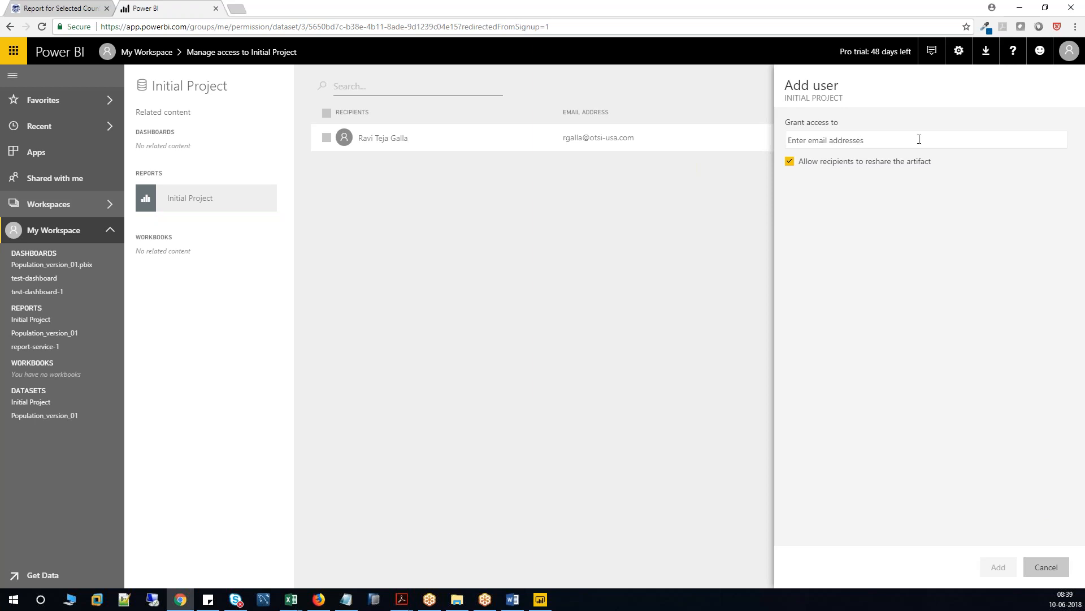
{"action": "left_click", "coordinate": [1046, 567]}
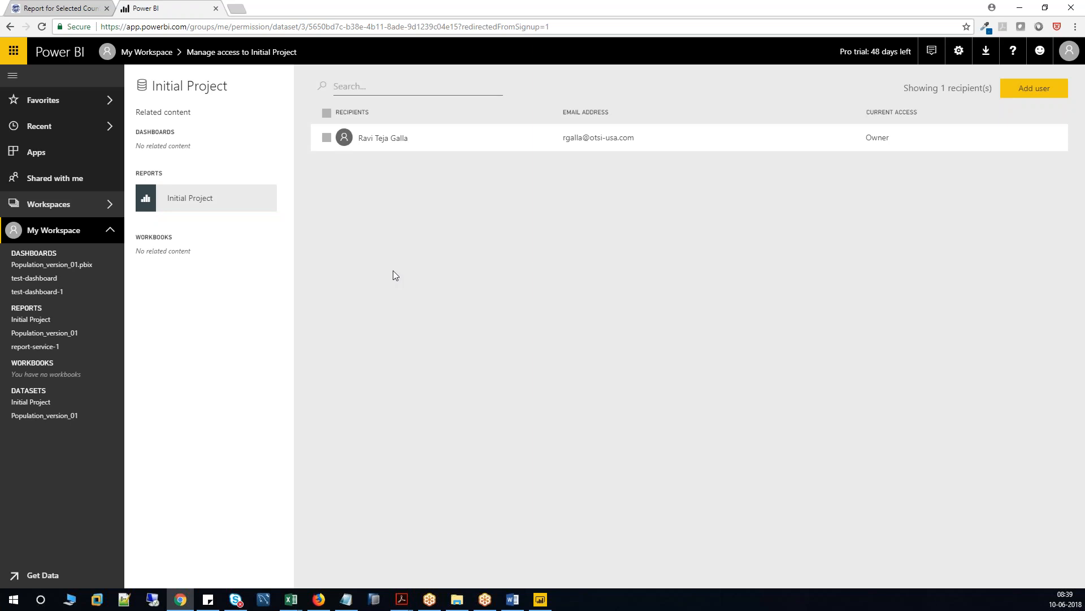
Reopen the dataset options, then switch to the GDP report in Power BI Desktop and open Get Data.
{"action": "left_click", "coordinate": [116, 404]}
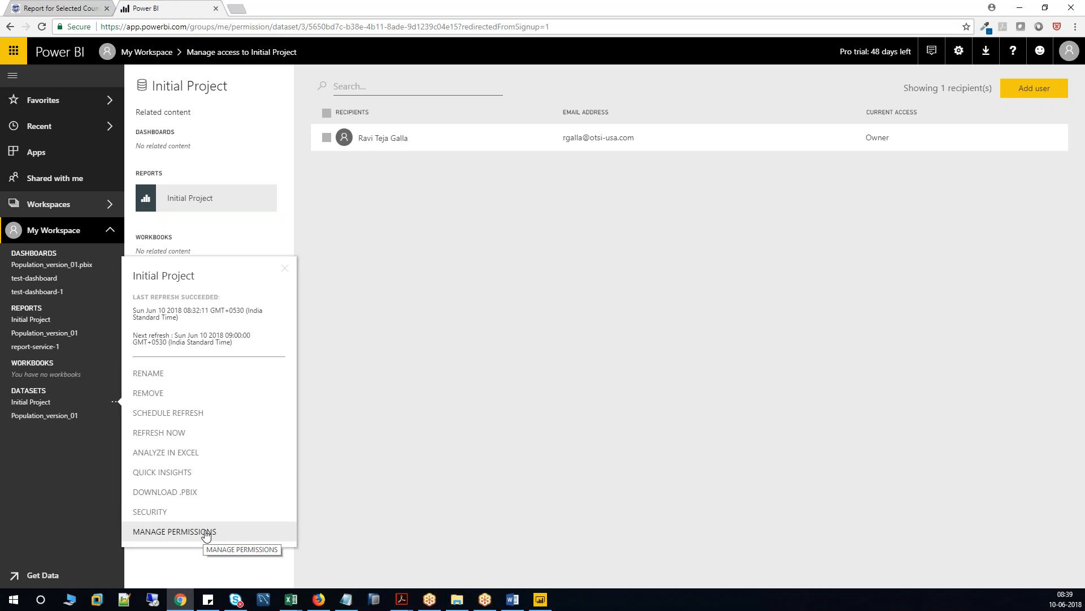
{"action": "left_click", "coordinate": [540, 600]}
{"action": "left_click", "coordinate": [102, 48]}
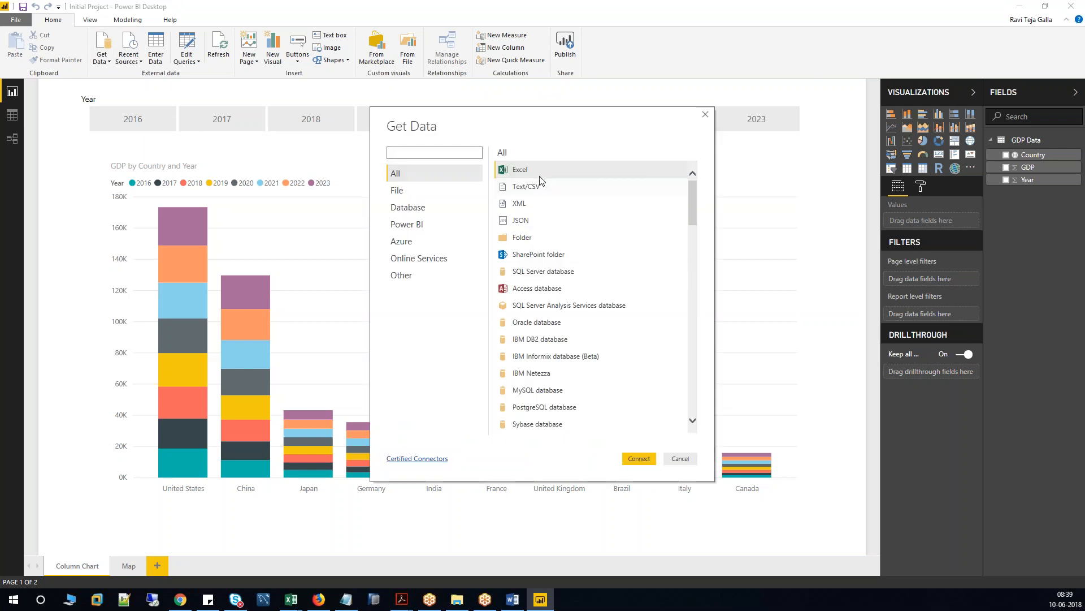
Browse the Folder, SharePoint folder and R script connectors, then cancel Get Data.
{"action": "left_click", "coordinate": [538, 237]}
{"action": "left_click", "coordinate": [552, 255]}
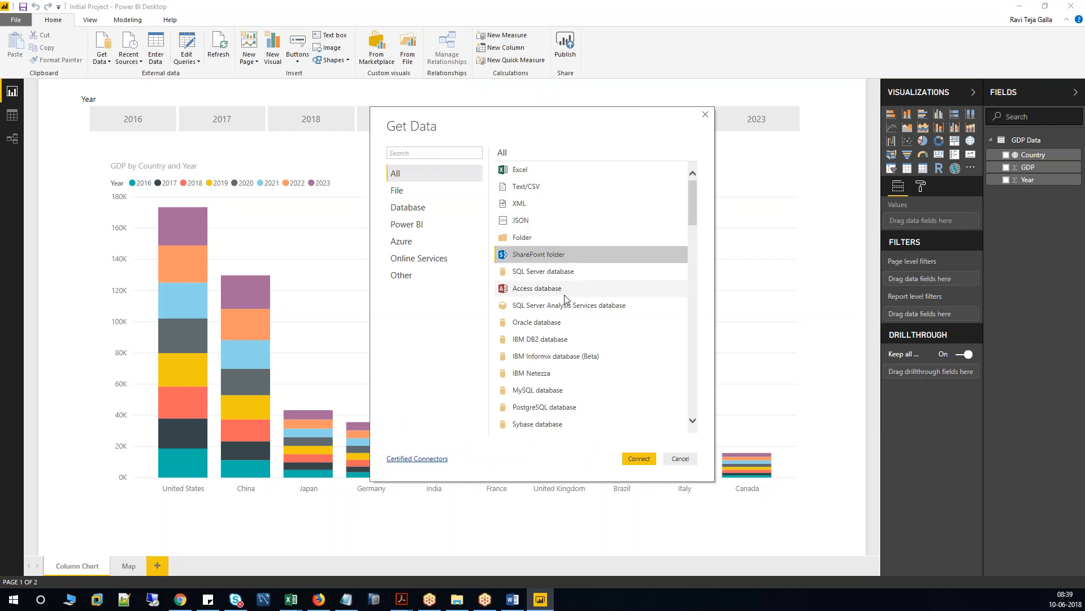
{"action": "scroll", "coordinate": [566, 291], "scroll_direction": "down", "scroll_amount": 2}
{"action": "scroll", "coordinate": [566, 291], "scroll_direction": "down", "scroll_amount": 2}
{"action": "scroll", "coordinate": [566, 291], "scroll_direction": "down", "scroll_amount": 4}
{"action": "scroll", "coordinate": [566, 292], "scroll_direction": "down", "scroll_amount": 10}
{"action": "scroll", "coordinate": [566, 292], "scroll_direction": "down", "scroll_amount": 6}
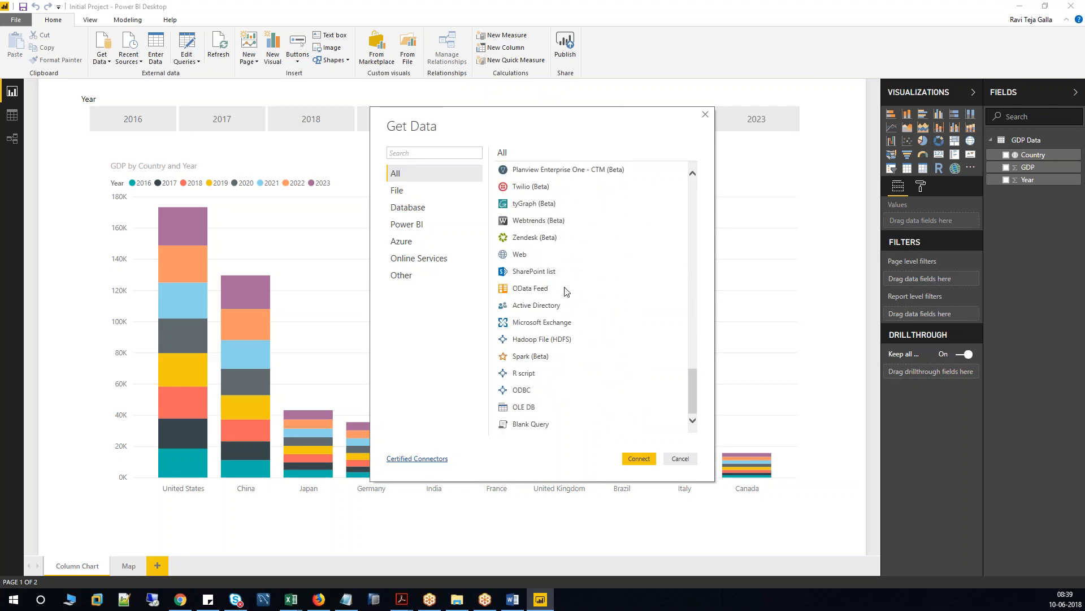
{"action": "left_click", "coordinate": [544, 375]}
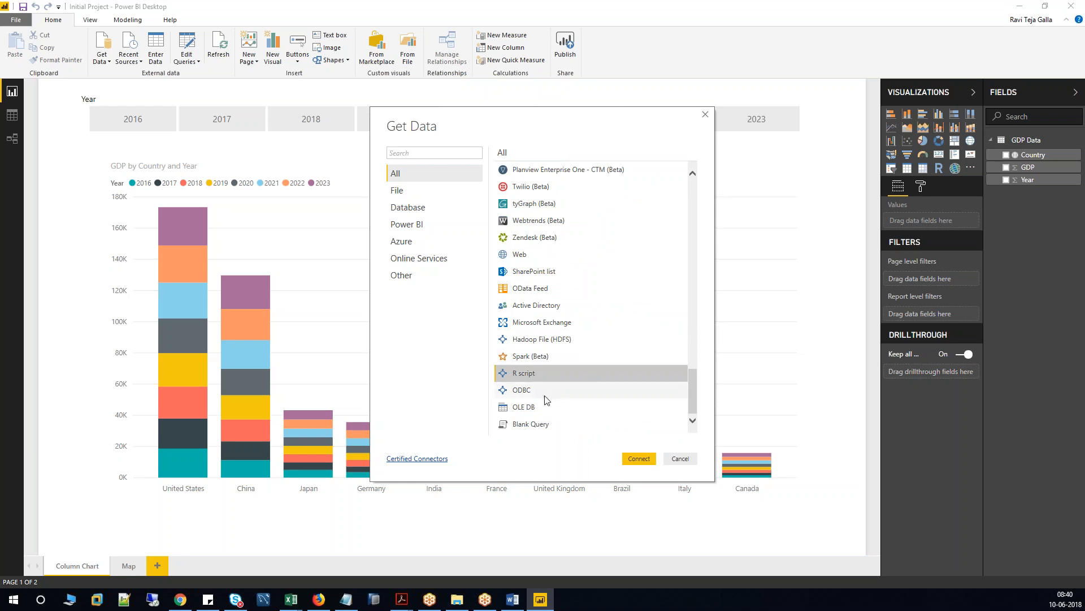
{"action": "left_click", "coordinate": [689, 456]}
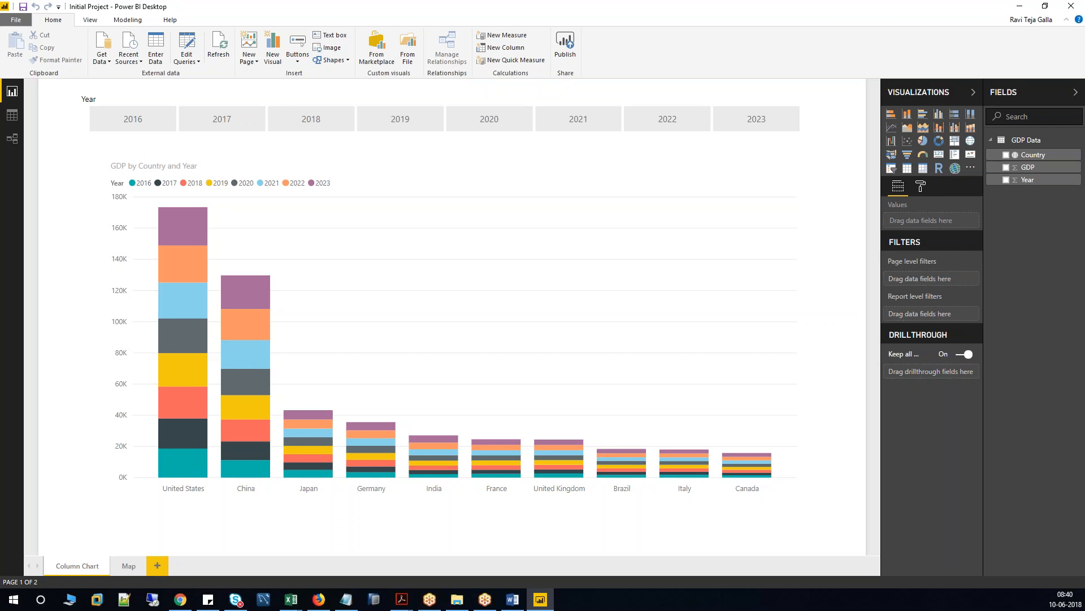
Glance at the service page behind Power BI Desktop, then reopen Get Data.
{"action": "left_click", "coordinate": [542, 599]}
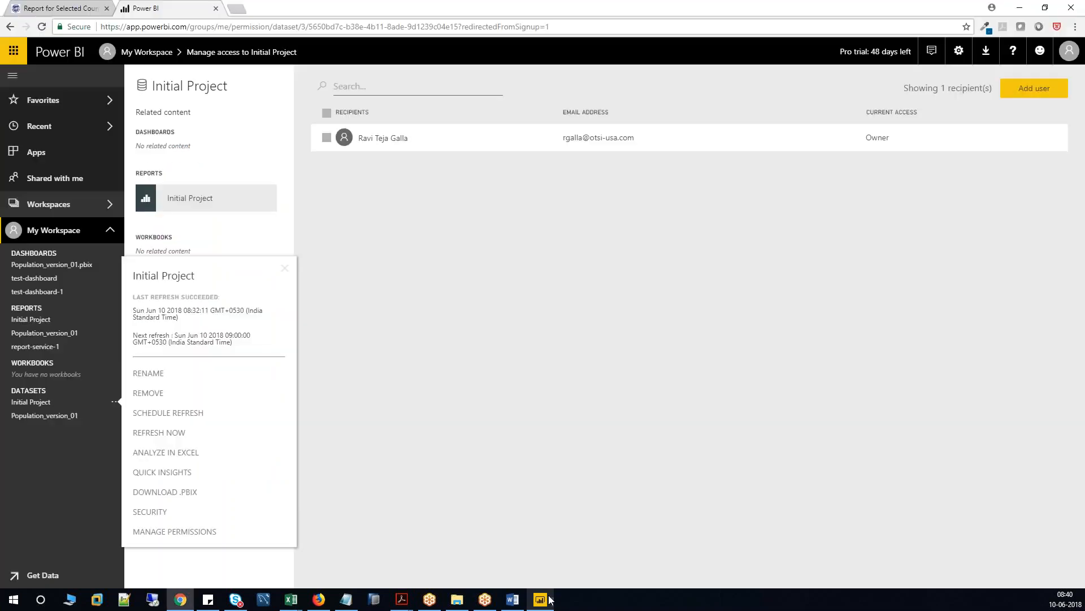
{"action": "left_click", "coordinate": [549, 600]}
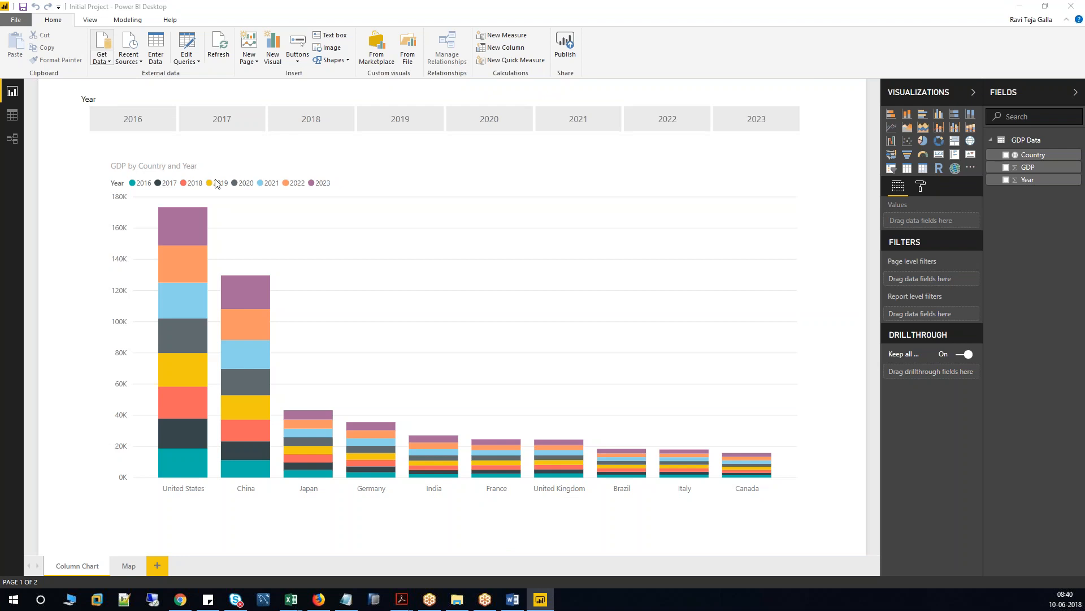
{"action": "left_click", "coordinate": [111, 49]}
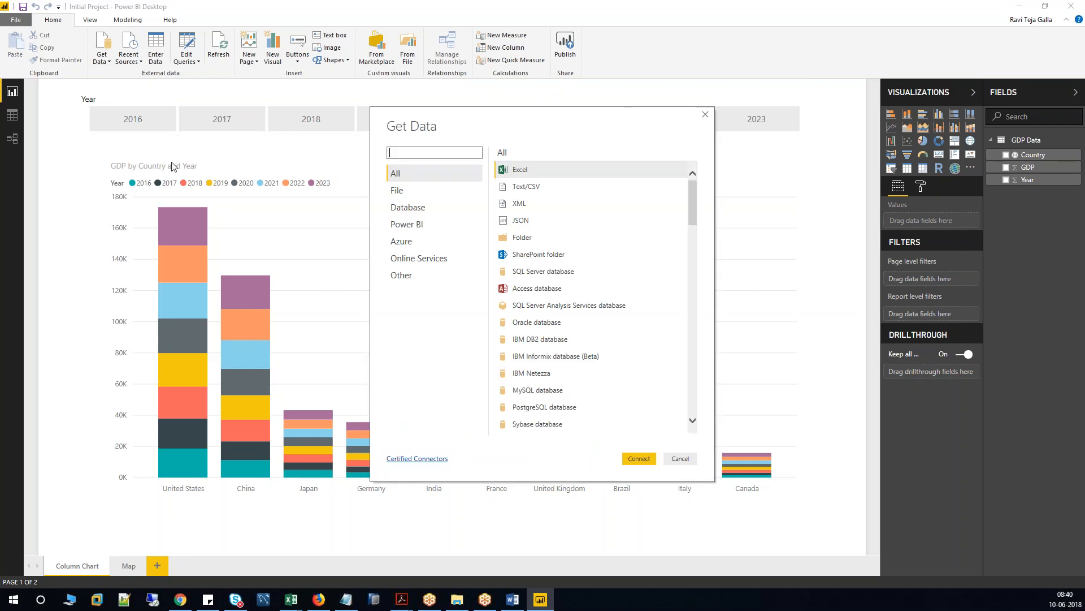
Filter connectors by Other (ODBC), Online Services, Azure, Power BI, Database, File and All, then cancel.
{"action": "left_click", "coordinate": [403, 277]}
{"action": "left_click", "coordinate": [533, 326]}
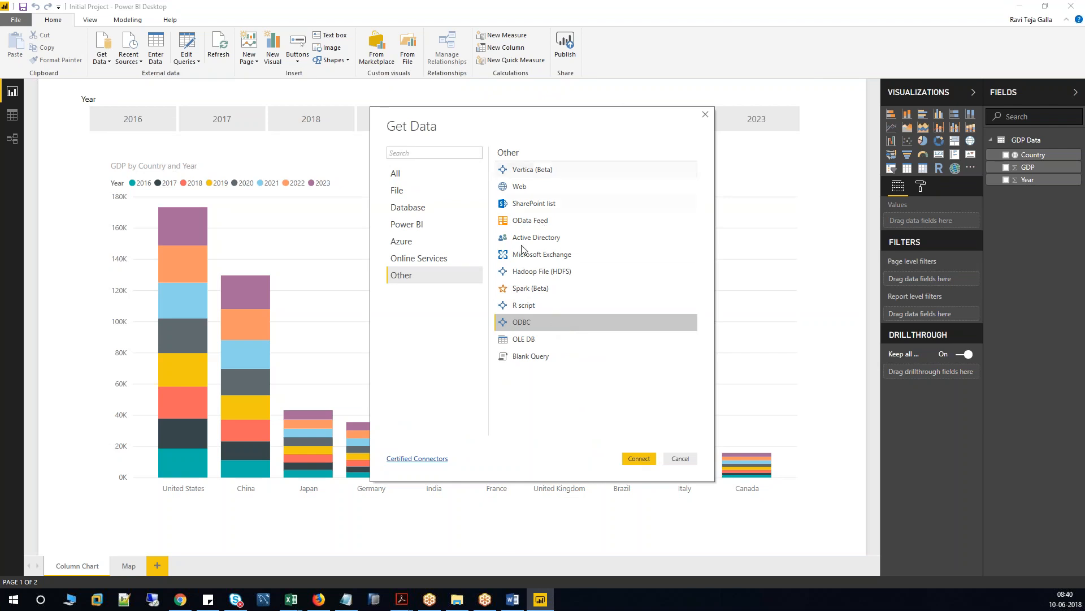
{"action": "left_click", "coordinate": [425, 258]}
{"action": "left_click", "coordinate": [418, 243]}
{"action": "left_click", "coordinate": [419, 225]}
{"action": "left_click", "coordinate": [418, 208]}
{"action": "left_click", "coordinate": [418, 191]}
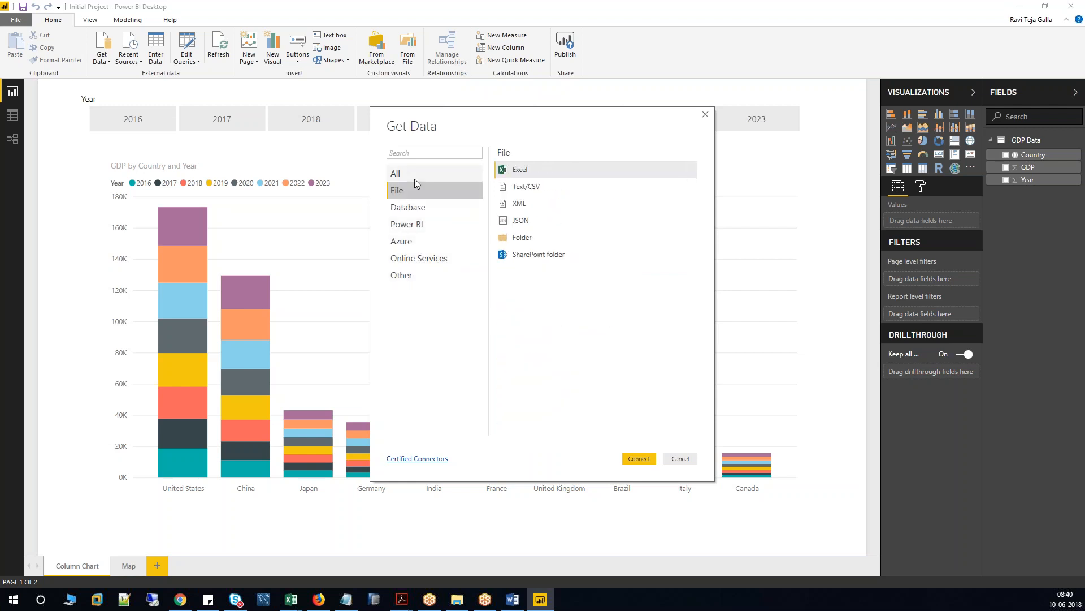
{"action": "left_click", "coordinate": [418, 174]}
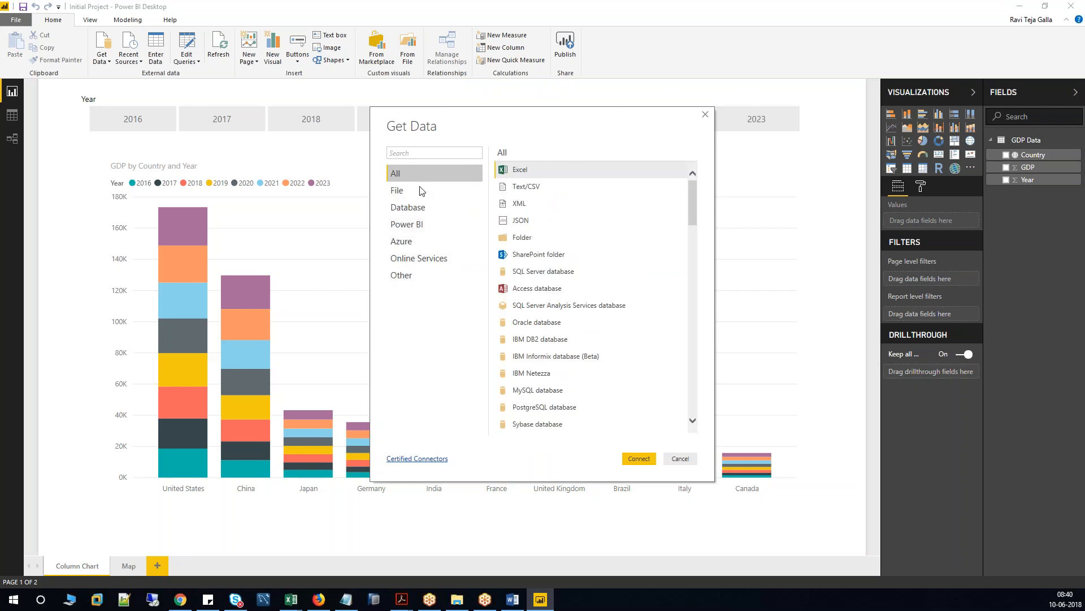
{"action": "left_click", "coordinate": [678, 459]}
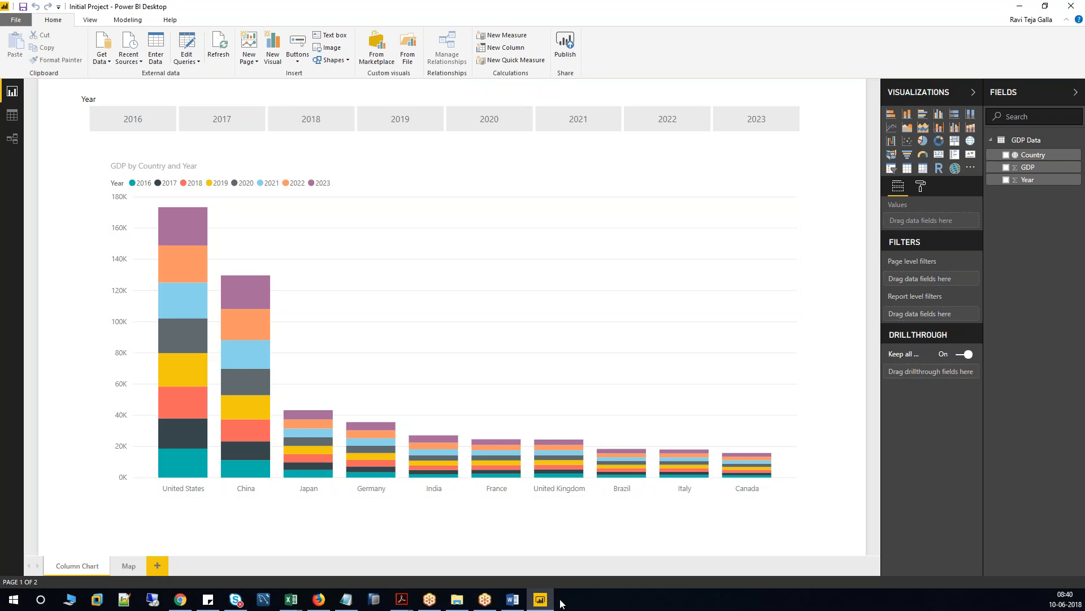
Peek at the service page, restore Power BI Desktop and reopen Get Data.
{"action": "mouse_move", "coordinate": [541, 600]}
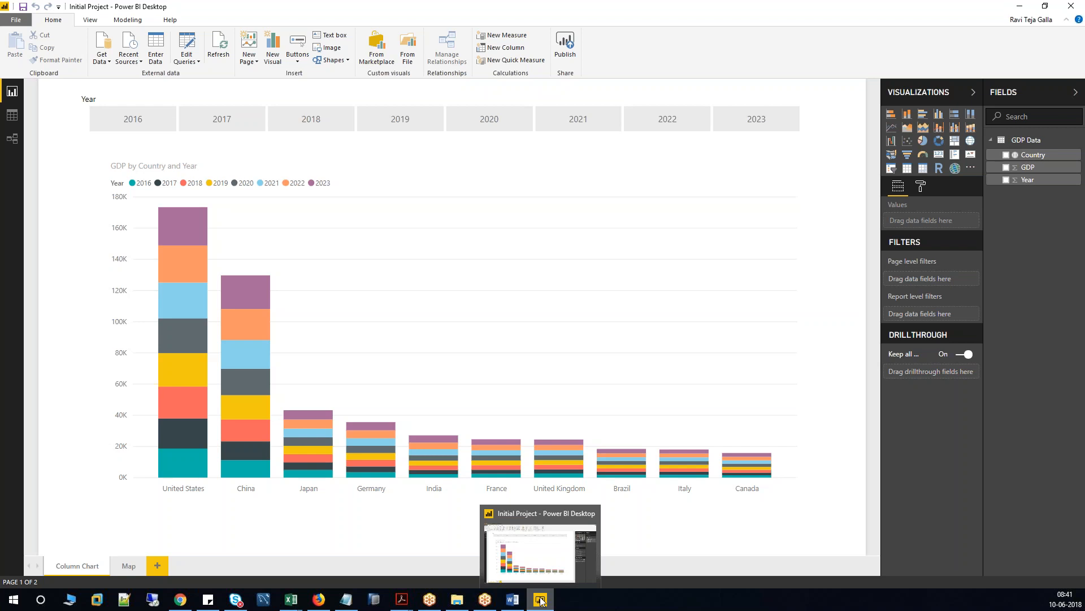
{"action": "left_click", "coordinate": [540, 600]}
{"action": "left_click", "coordinate": [541, 600]}
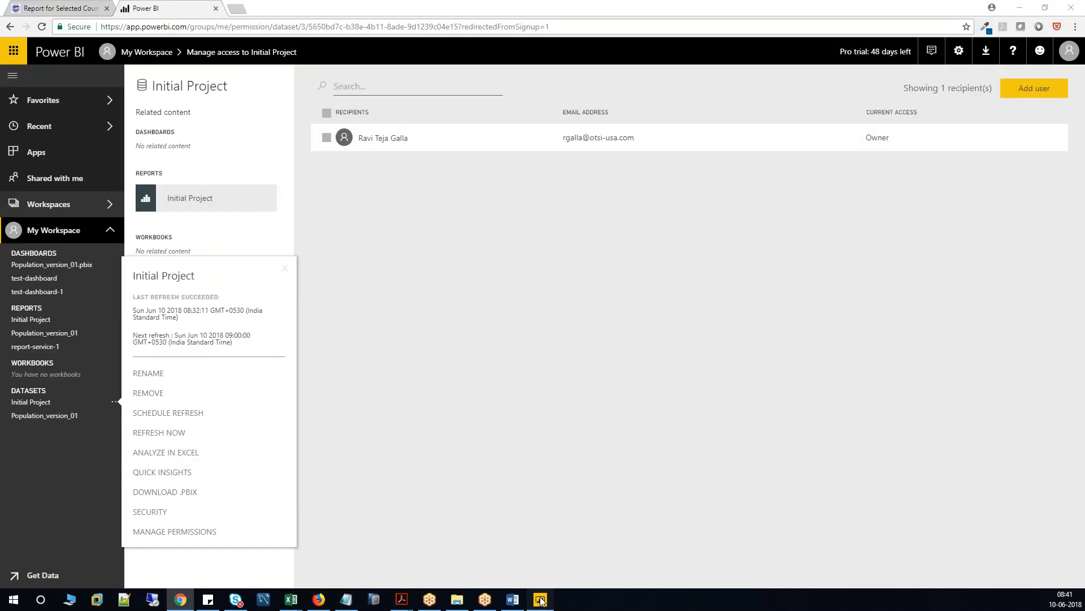
{"action": "left_click", "coordinate": [97, 51]}
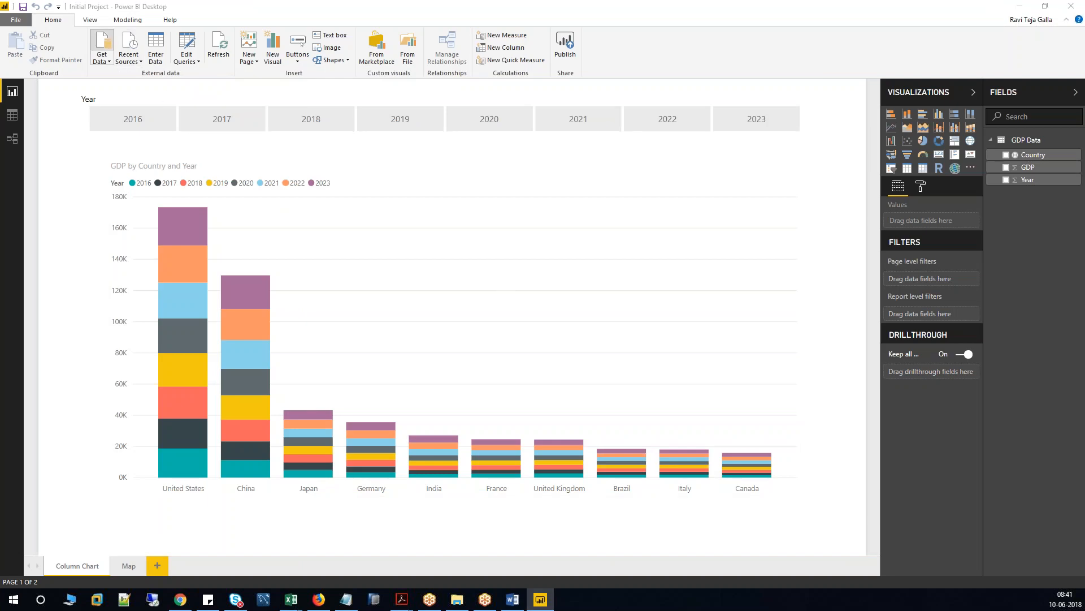
Look over the MySQL, PostgreSQL and Sybase database connectors.
{"action": "scroll", "coordinate": [539, 334], "scroll_direction": "down", "scroll_amount": 1}
{"action": "scroll", "coordinate": [539, 333], "scroll_direction": "down", "scroll_amount": 3}
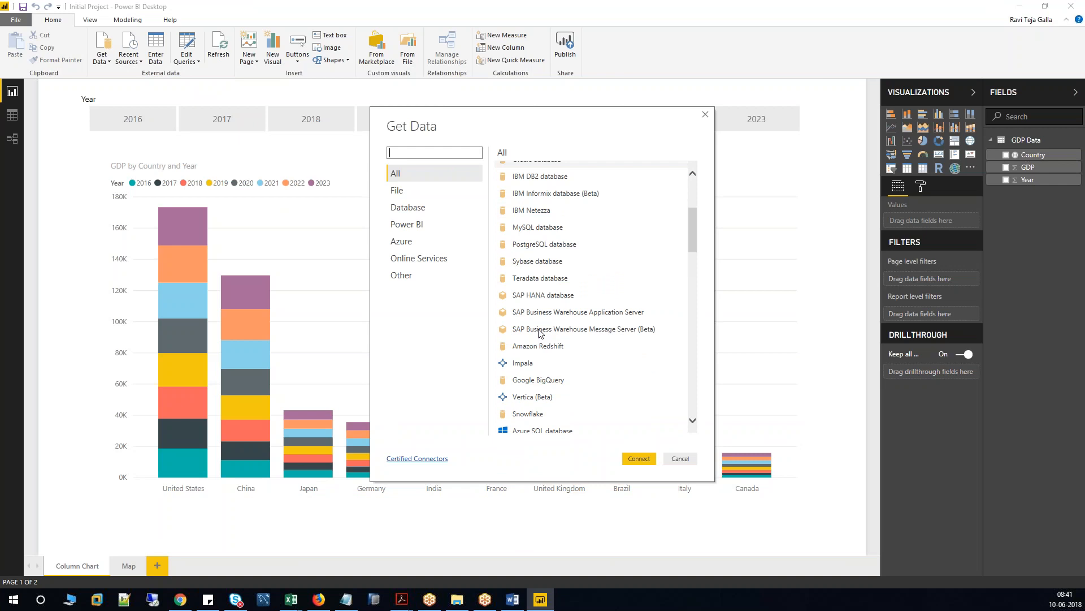
{"action": "left_click", "coordinate": [535, 229]}
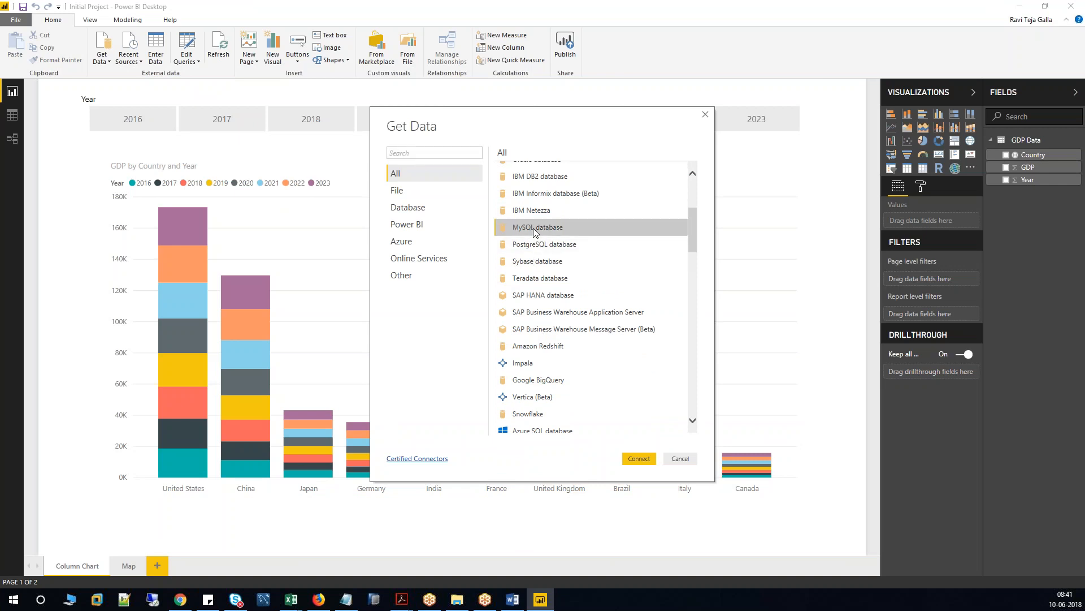
{"action": "left_click", "coordinate": [564, 246]}
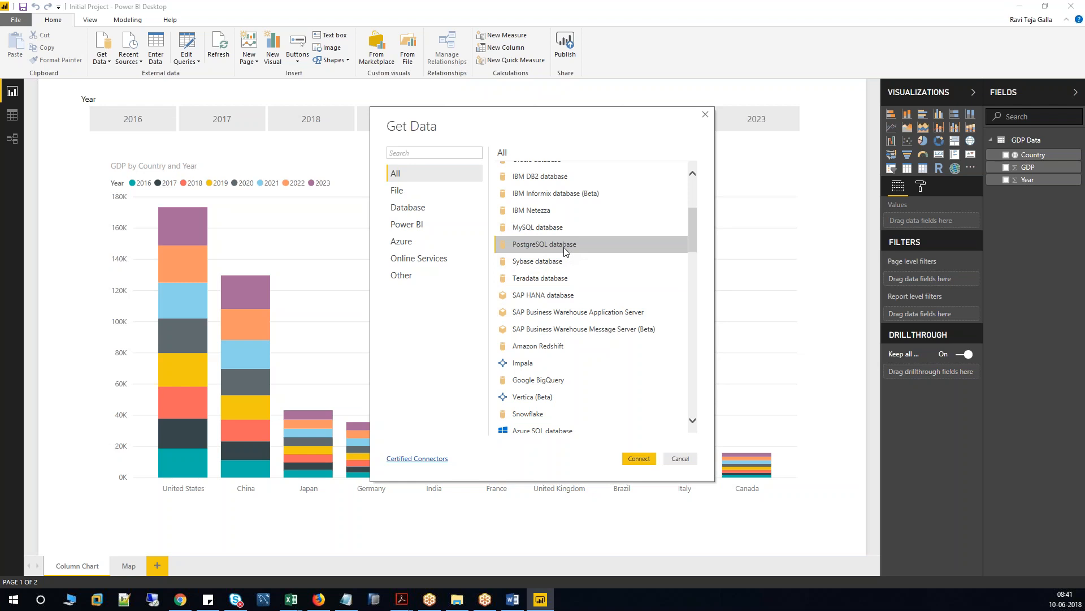
{"action": "left_click", "coordinate": [552, 262]}
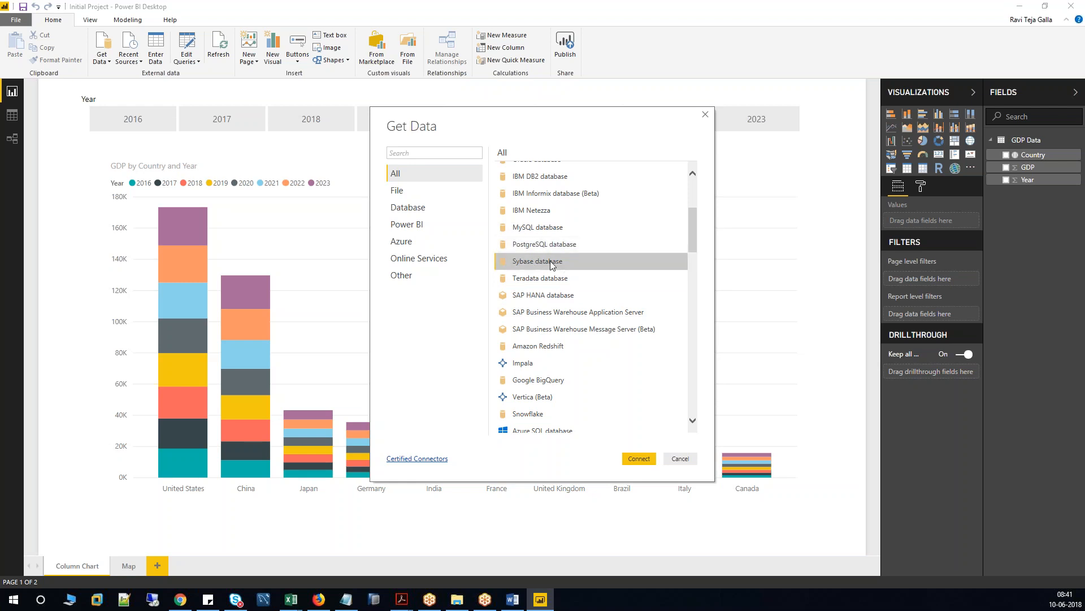
{"action": "scroll", "coordinate": [551, 264], "scroll_direction": "up", "scroll_amount": 3}
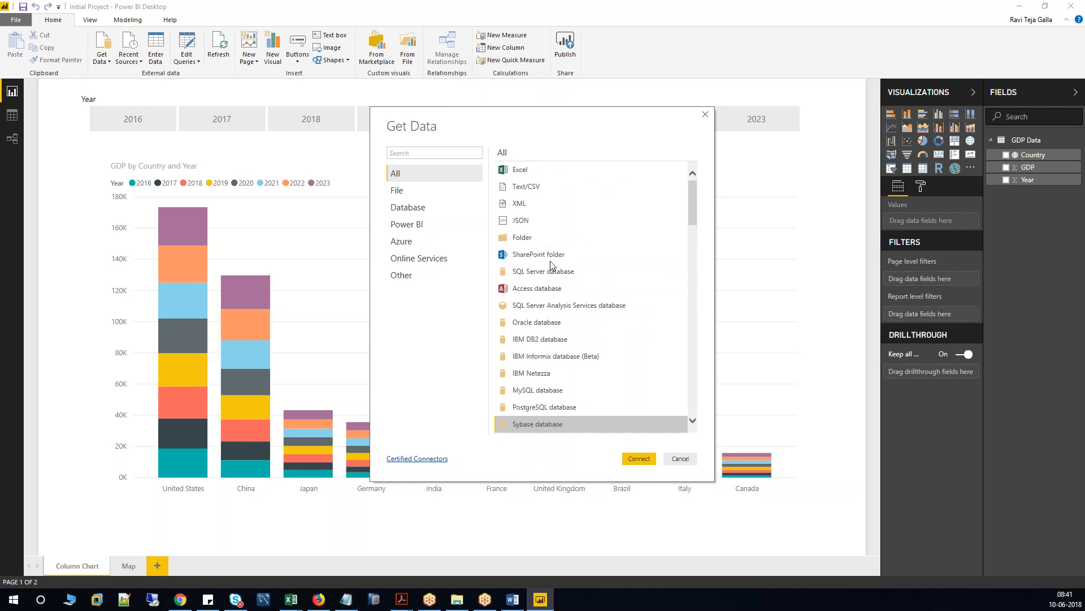
Cancel Get Data so the GDP by Country and Year chart on the Column Chart page shows.
{"action": "left_click", "coordinate": [680, 460]}
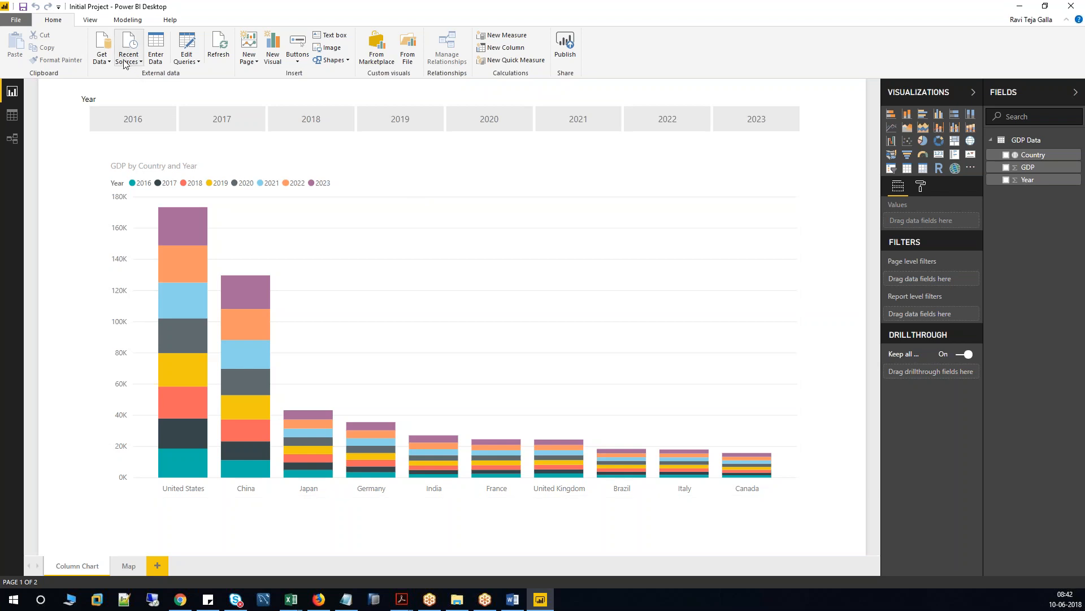
{"action": "left_click", "coordinate": [106, 48]}
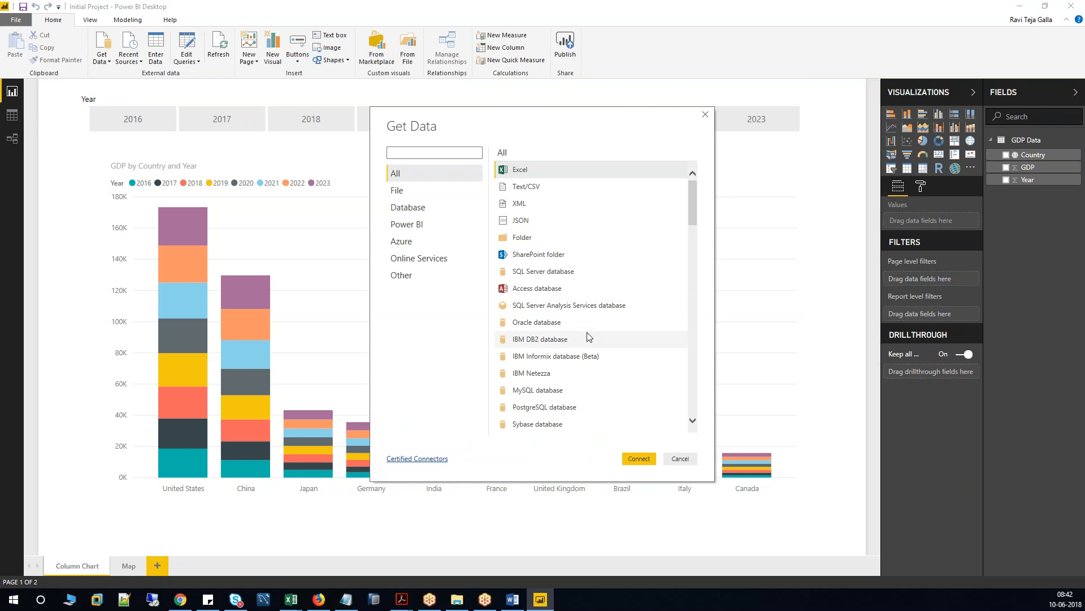
{"action": "left_click", "coordinate": [422, 259]}
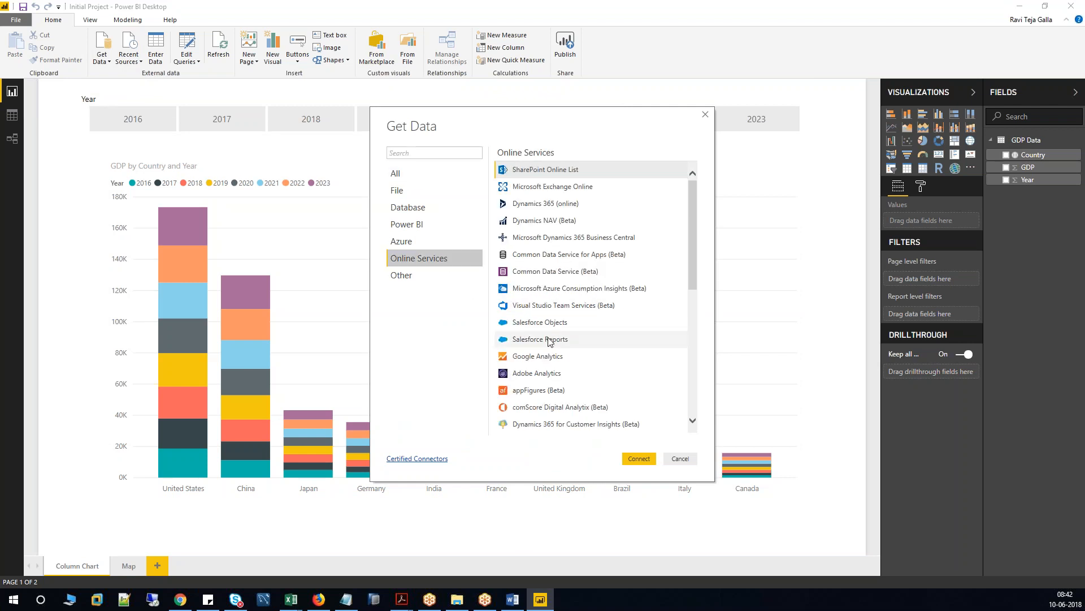
{"action": "scroll", "coordinate": [549, 337], "scroll_direction": "down", "scroll_amount": 1}
{"action": "left_click", "coordinate": [557, 298]}
{"action": "left_click", "coordinate": [555, 283]}
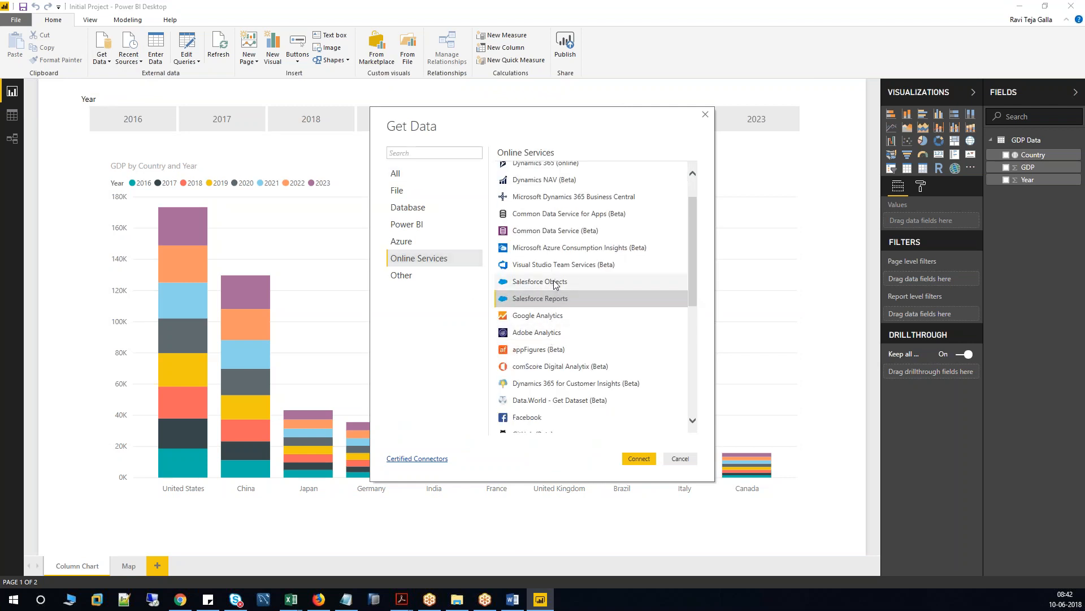
{"action": "left_click", "coordinate": [535, 298]}
{"action": "left_click", "coordinate": [540, 284]}
{"action": "left_click", "coordinate": [537, 299]}
{"action": "left_click", "coordinate": [539, 284]}
{"action": "left_click", "coordinate": [537, 299]}
{"action": "left_click", "coordinate": [536, 284]}
{"action": "left_click", "coordinate": [538, 299]}
{"action": "left_click", "coordinate": [680, 459]}
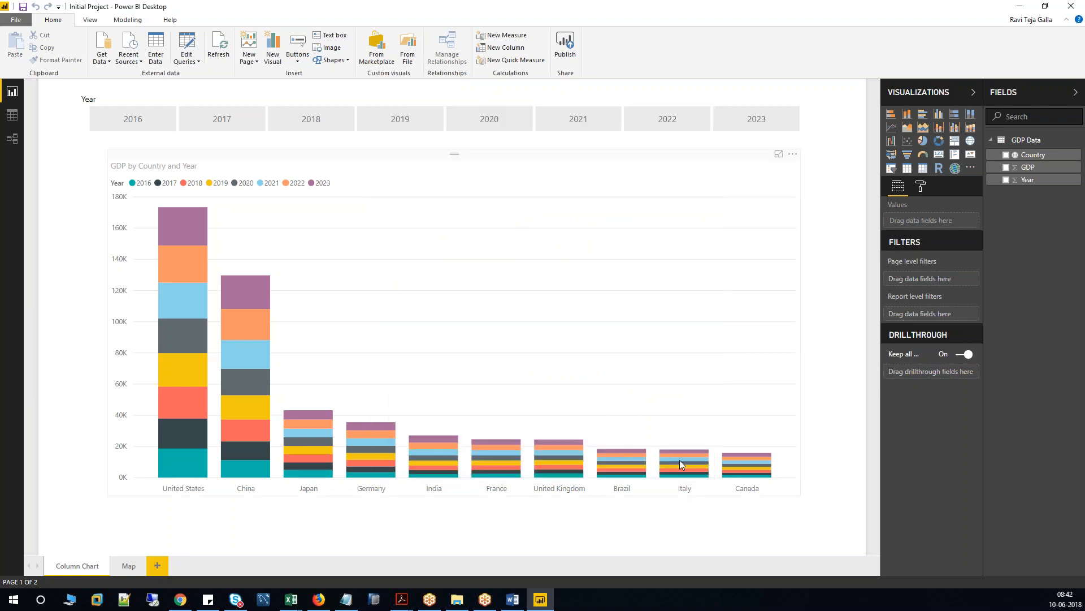
{"action": "left_click", "coordinate": [291, 600]}
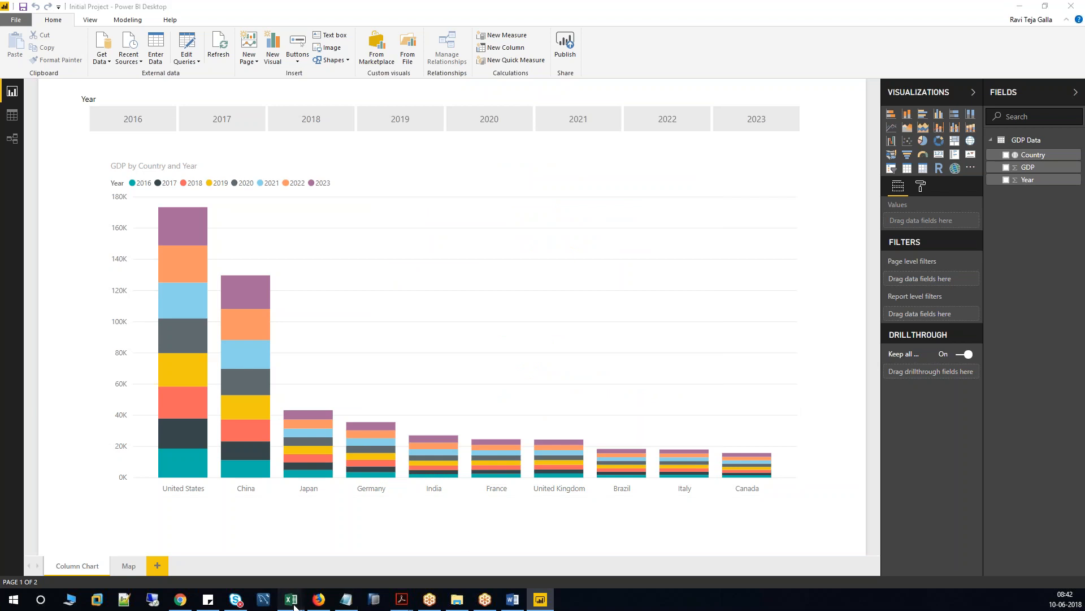
Review the Book3 pivot of INDIA GDP by year 2016–2023 (total 3600), then go to the Class Script notes.
{"action": "left_click", "coordinate": [351, 565]}
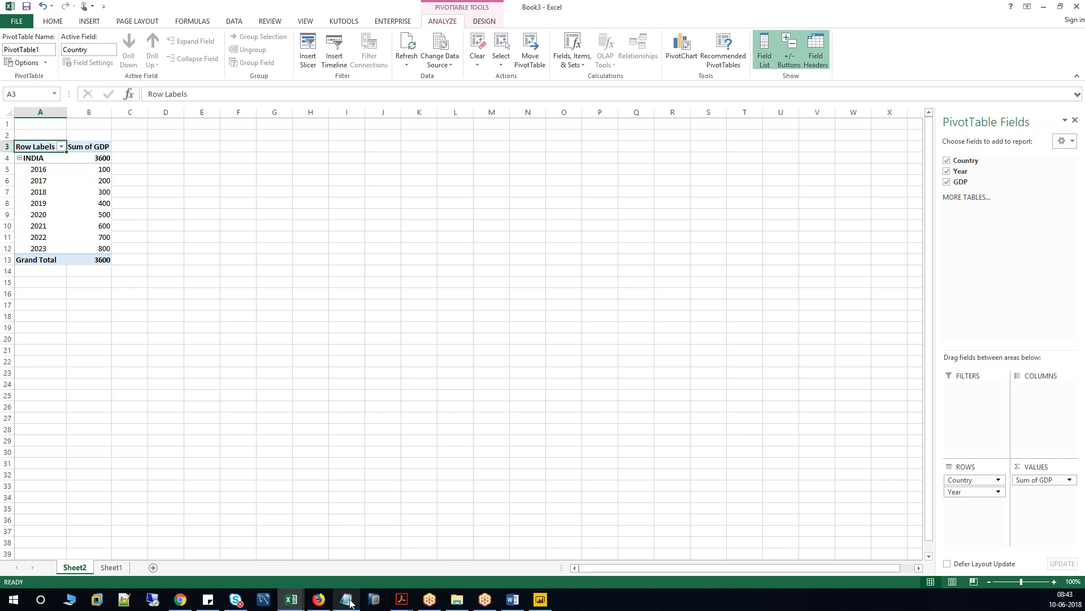
{"action": "mouse_move", "coordinate": [350, 602]}
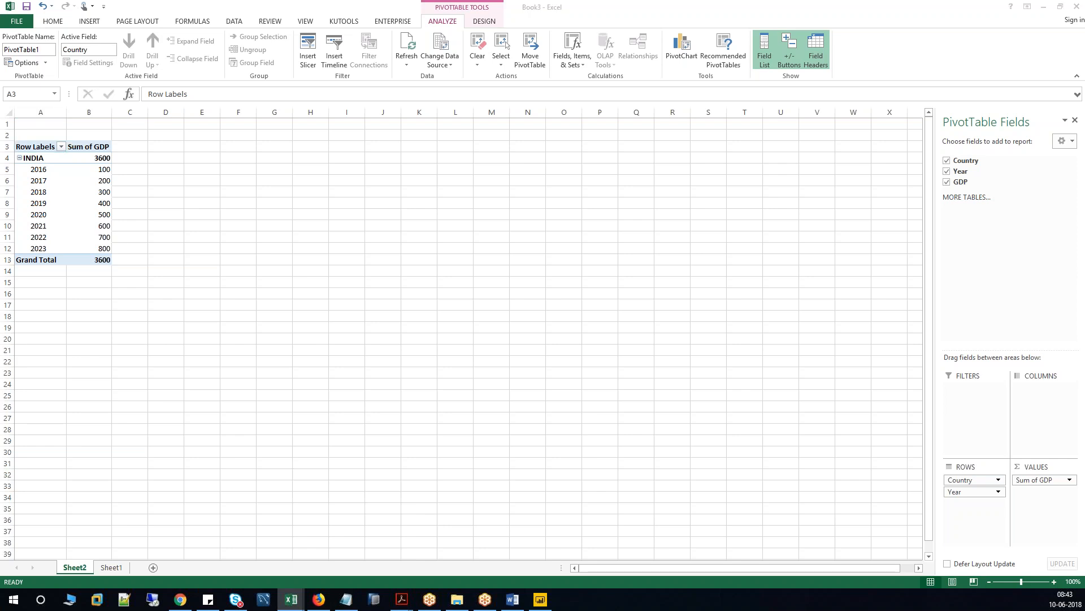
{"action": "left_click", "coordinate": [345, 600]}
Enter a contact phone number on the empty line below 15000 and select it.
{"action": "left_click", "coordinate": [177, 162]}
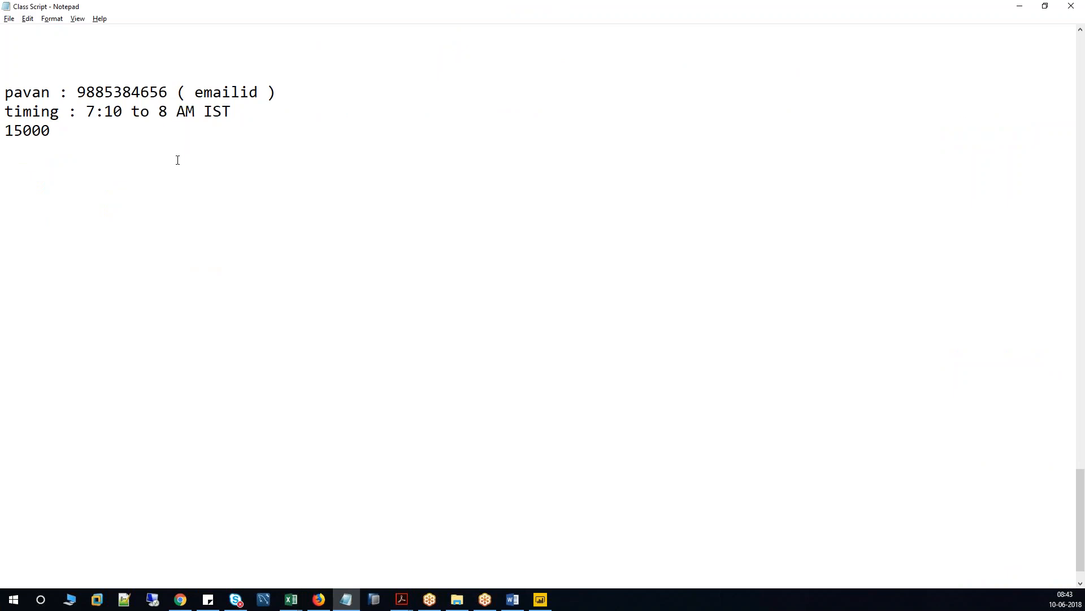
{"action": "key", "text": "shift+Left"}
{"action": "key", "text": "shift+Left"}
{"action": "key", "text": "shift+Left"}
{"action": "key", "text": "shift+Left"}
{"action": "key", "text": "shift+Left"}
{"action": "key", "text": "shift+Left"}
{"action": "key", "text": "shift+Left"}
{"action": "key", "text": "shift+Left"}
{"action": "key", "text": "shift+Left"}
{"action": "key", "text": "shift+Left"}
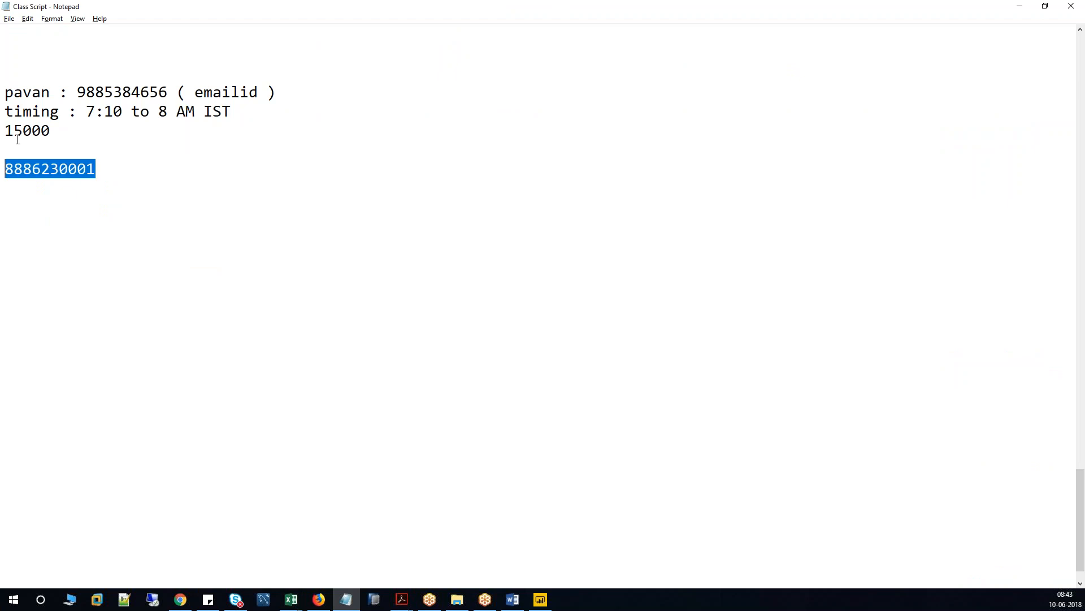